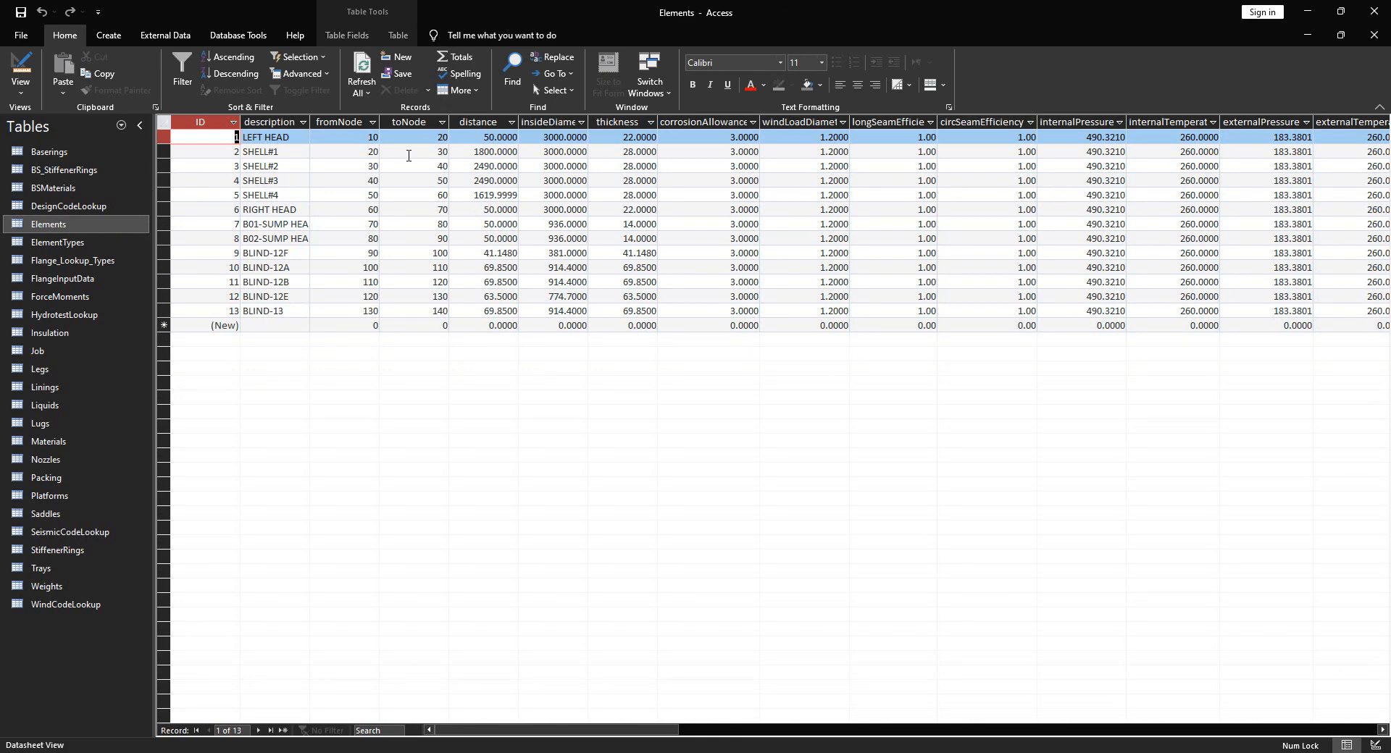
Step through the element descriptions from LEFT HEAD to B01-SUMP HEAD and widen the description column
click(302, 136)
click(300, 149)
click(297, 164)
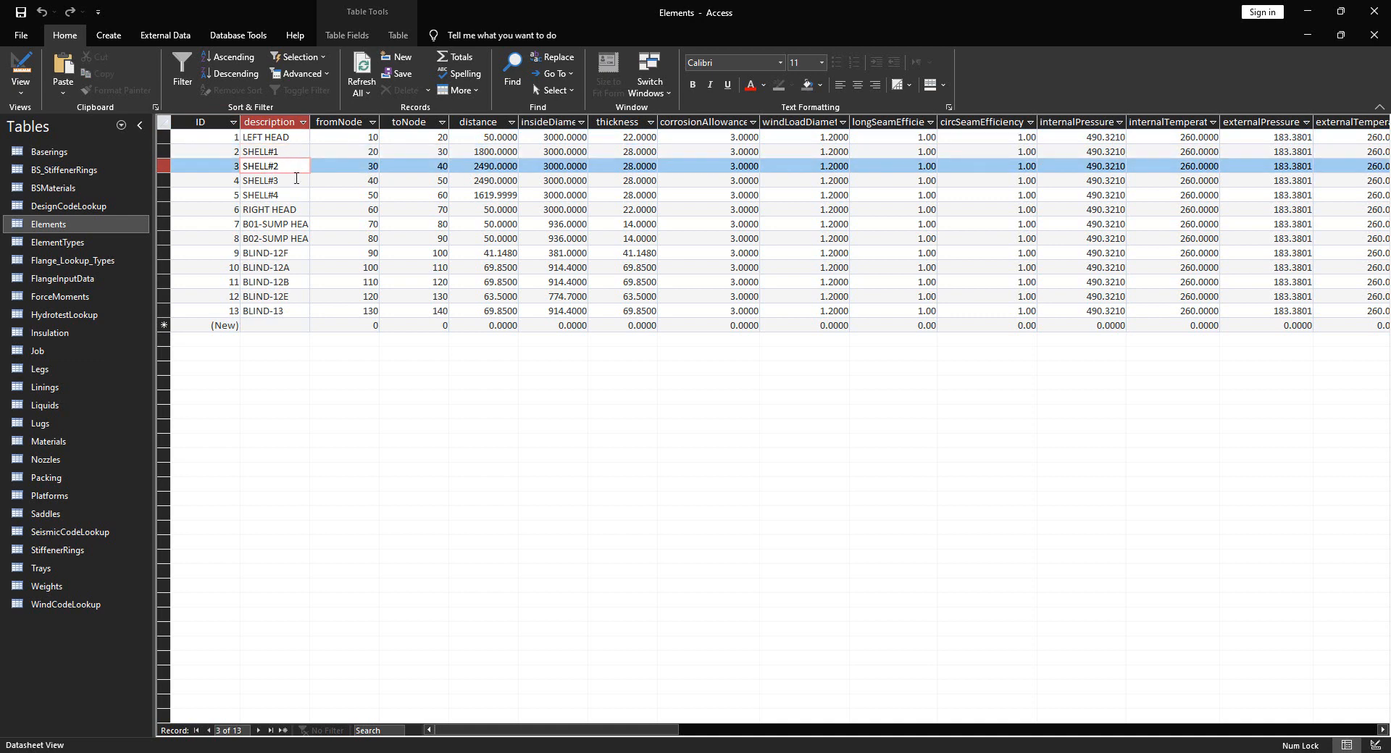
click(297, 181)
click(298, 194)
click(303, 211)
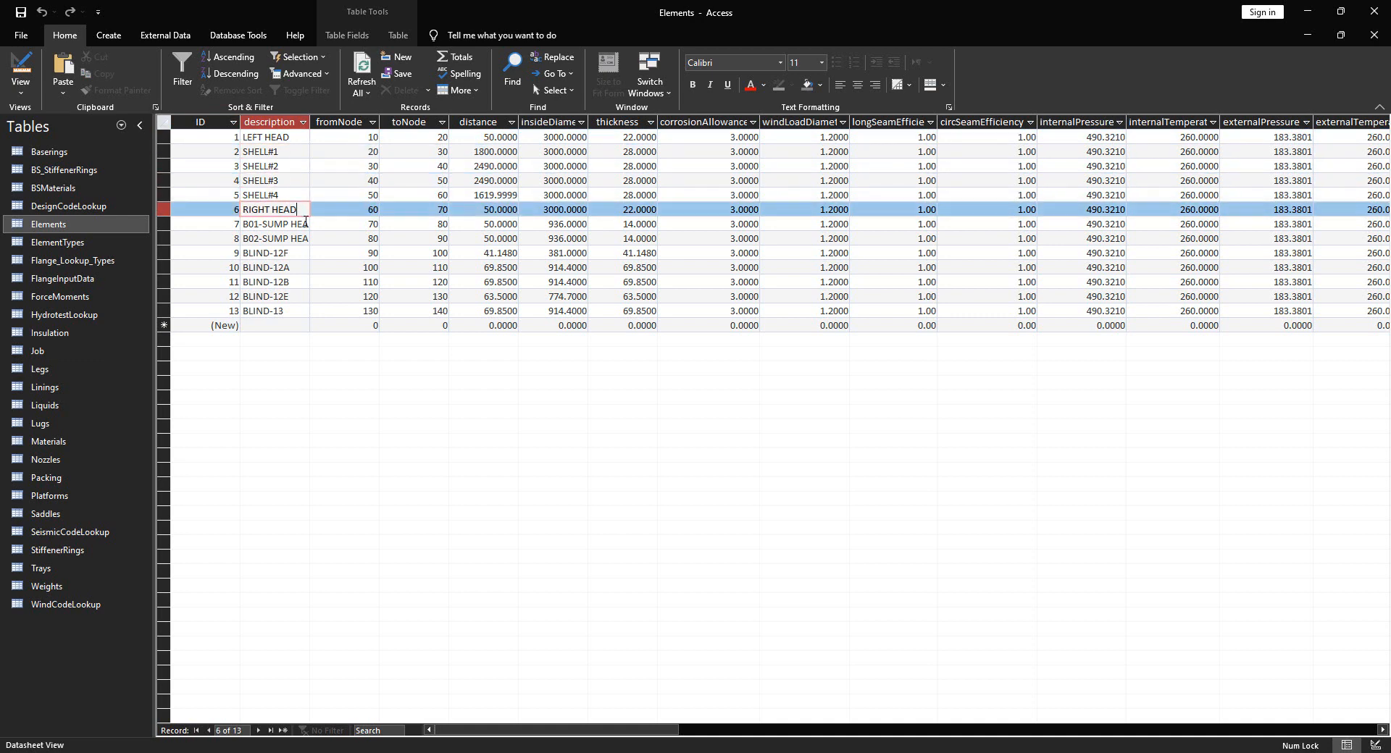
click(305, 222)
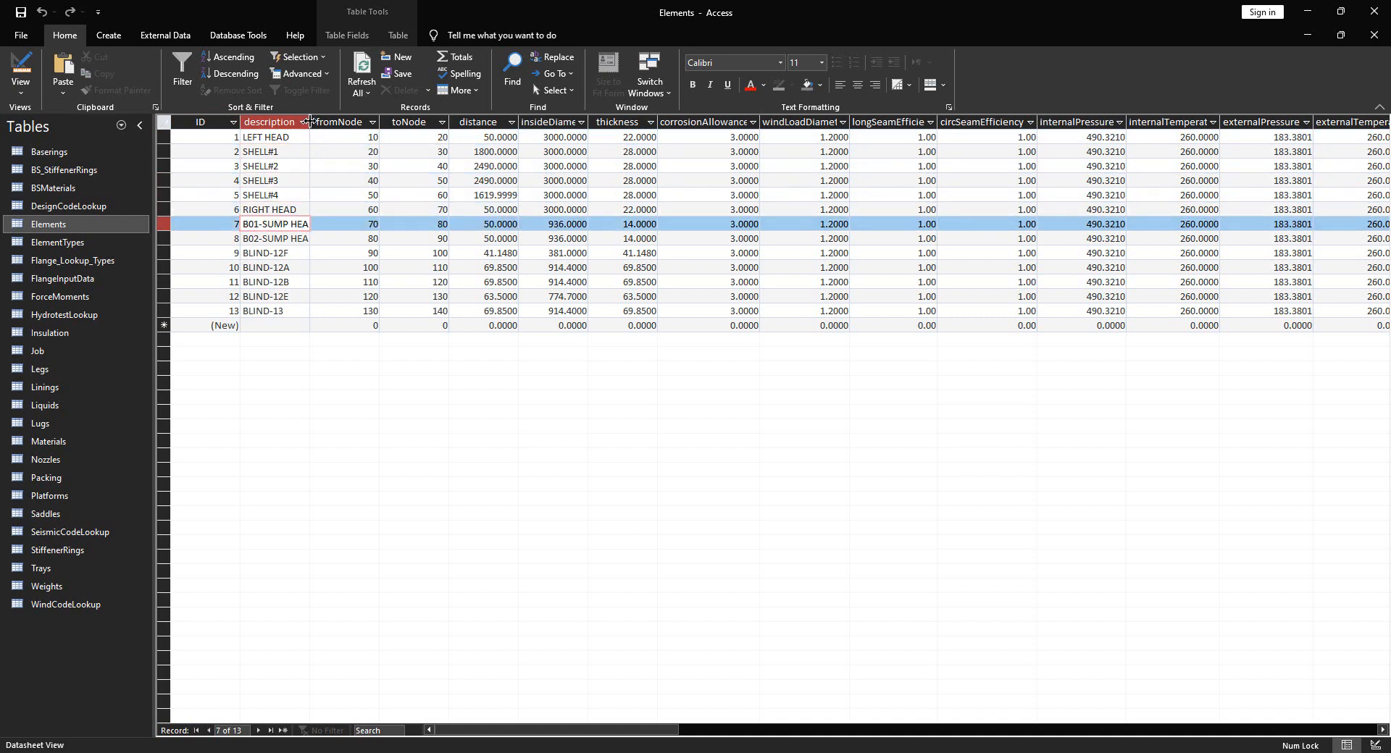
drag(310, 122, 329, 122)
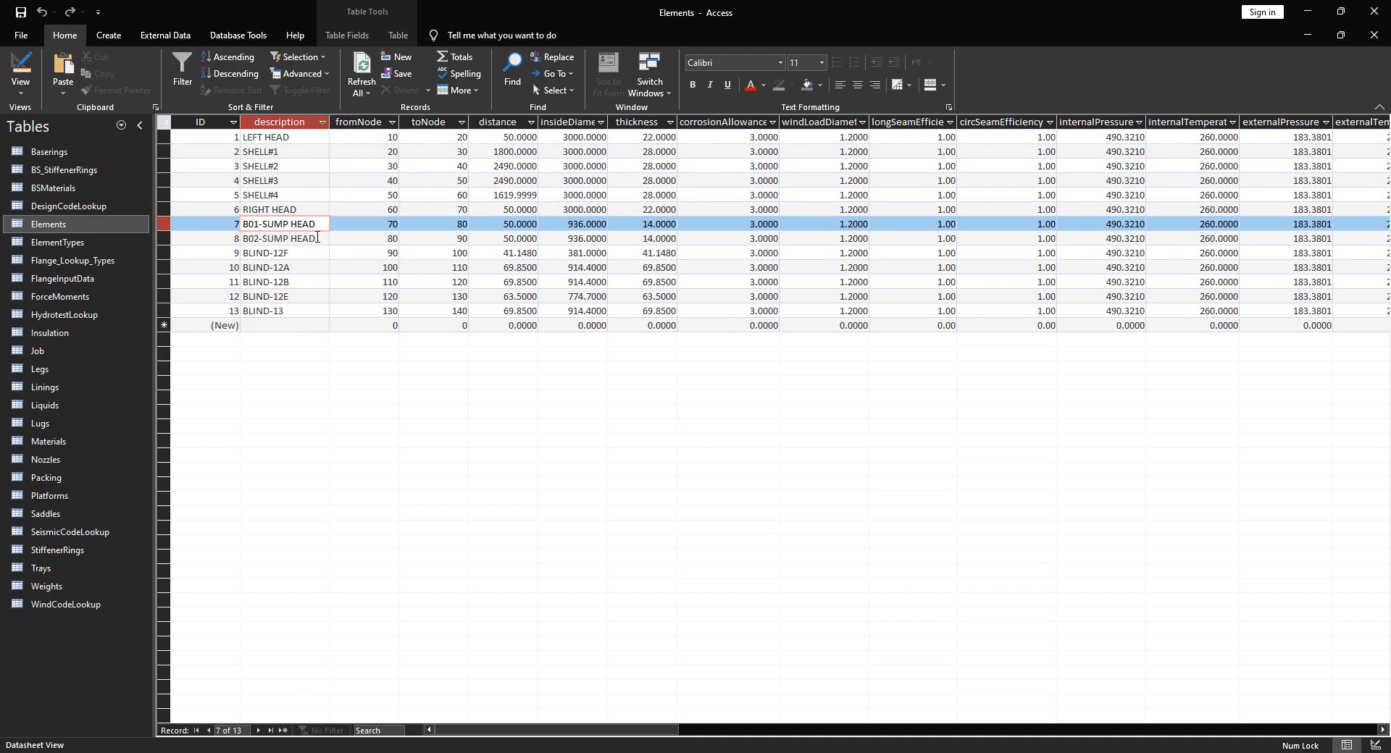
drag(317, 238, 239, 240)
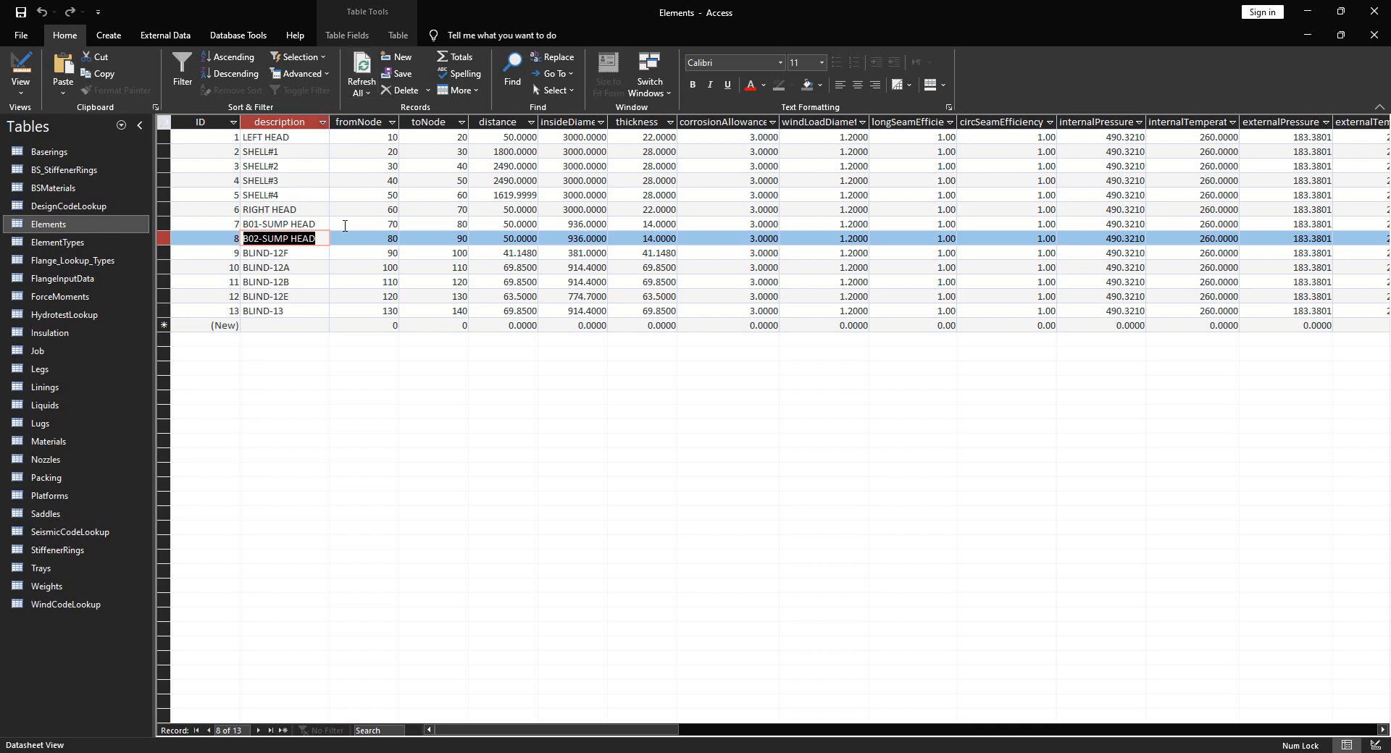
Return to the Elements table and review descriptions from LEFT HEAD down to B01-SUMP HEAD
click(71, 224)
click(299, 138)
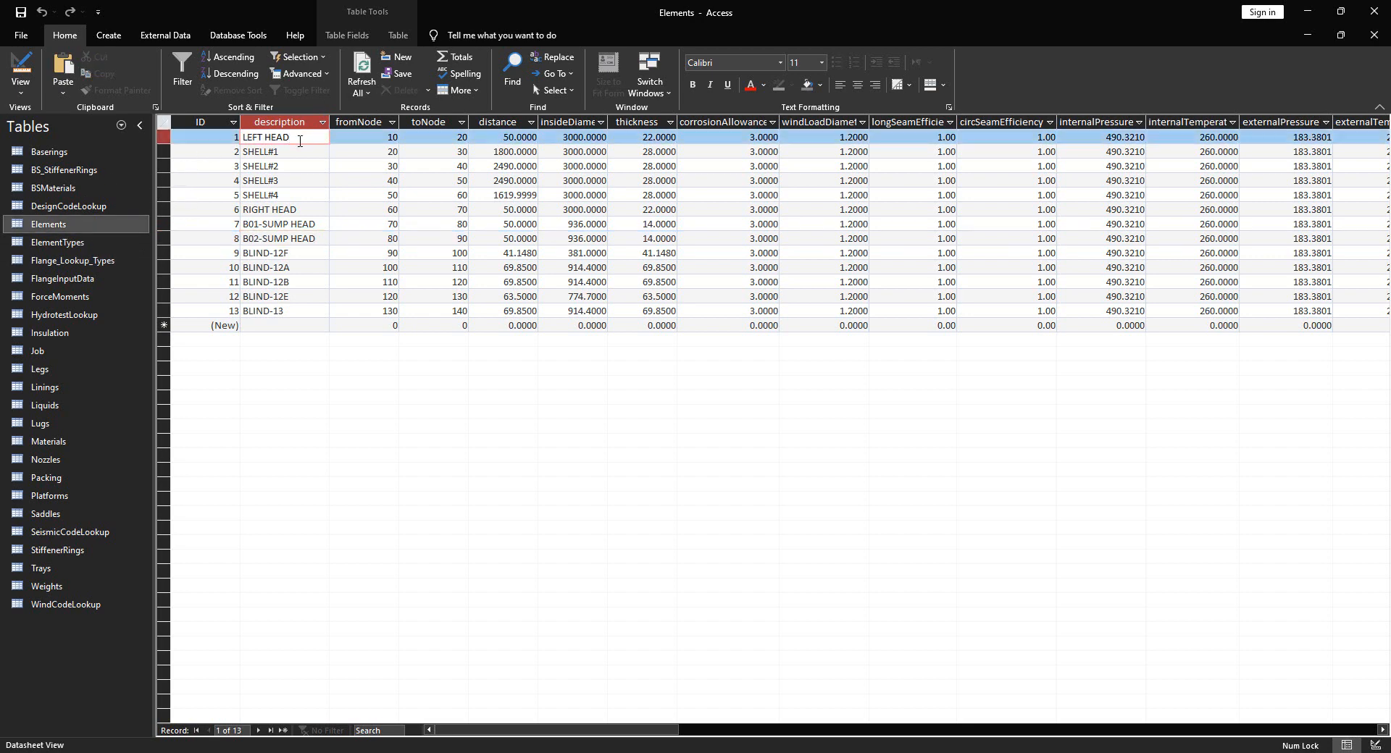
drag(299, 141, 234, 141)
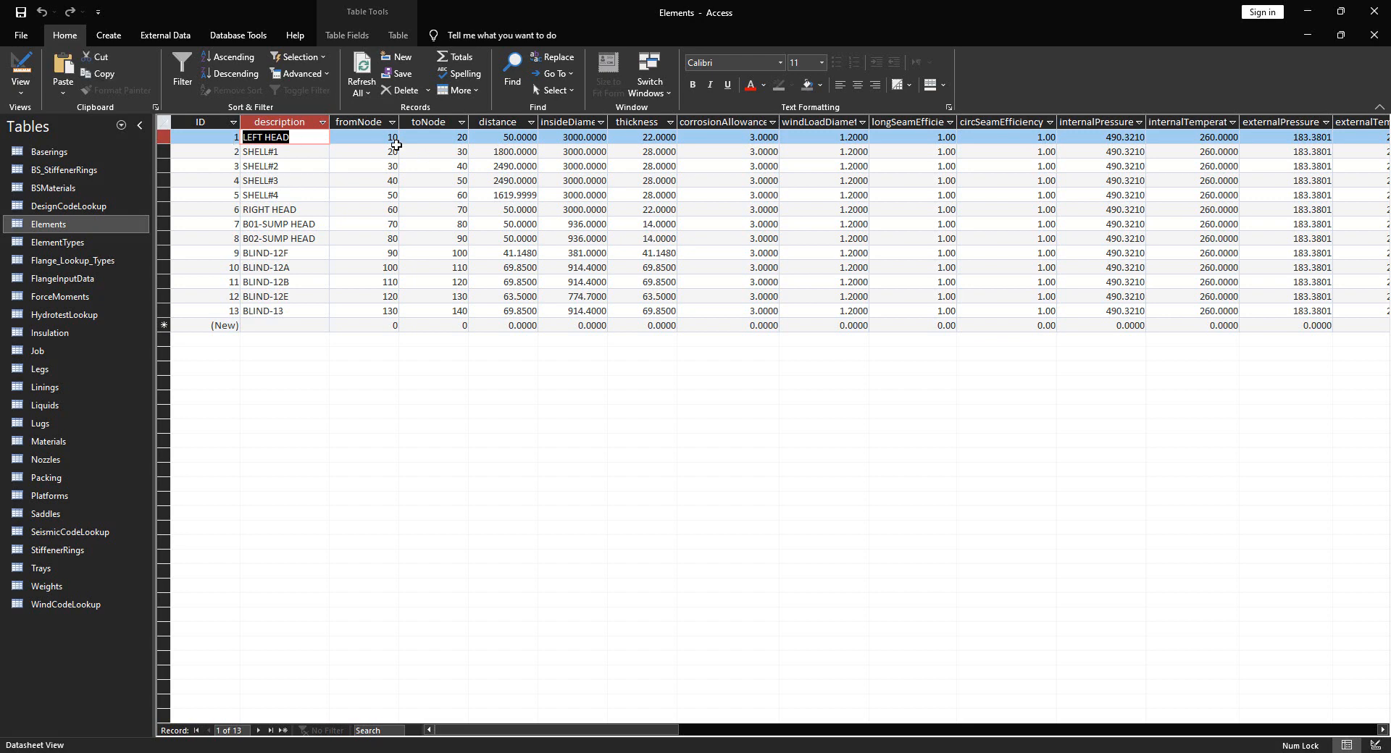
key(Tab)
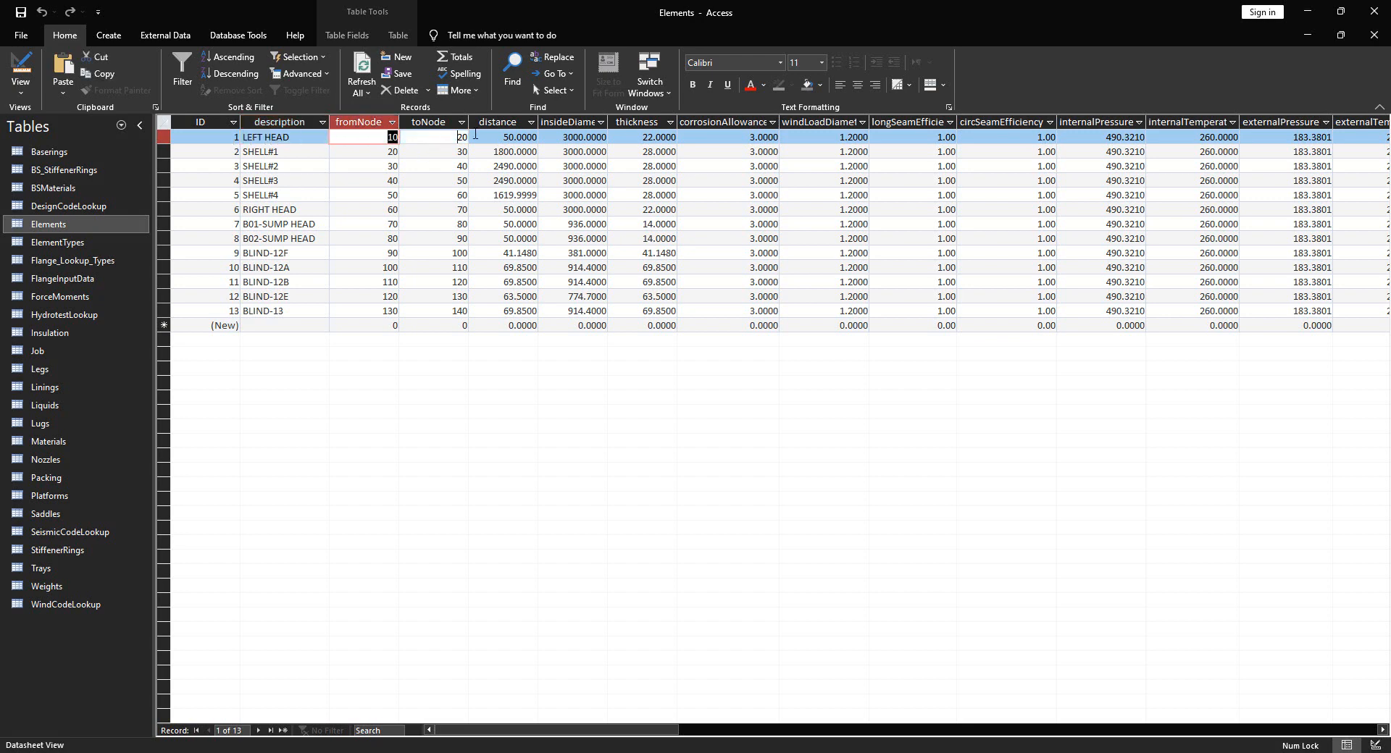
key(Tab)
click(290, 154)
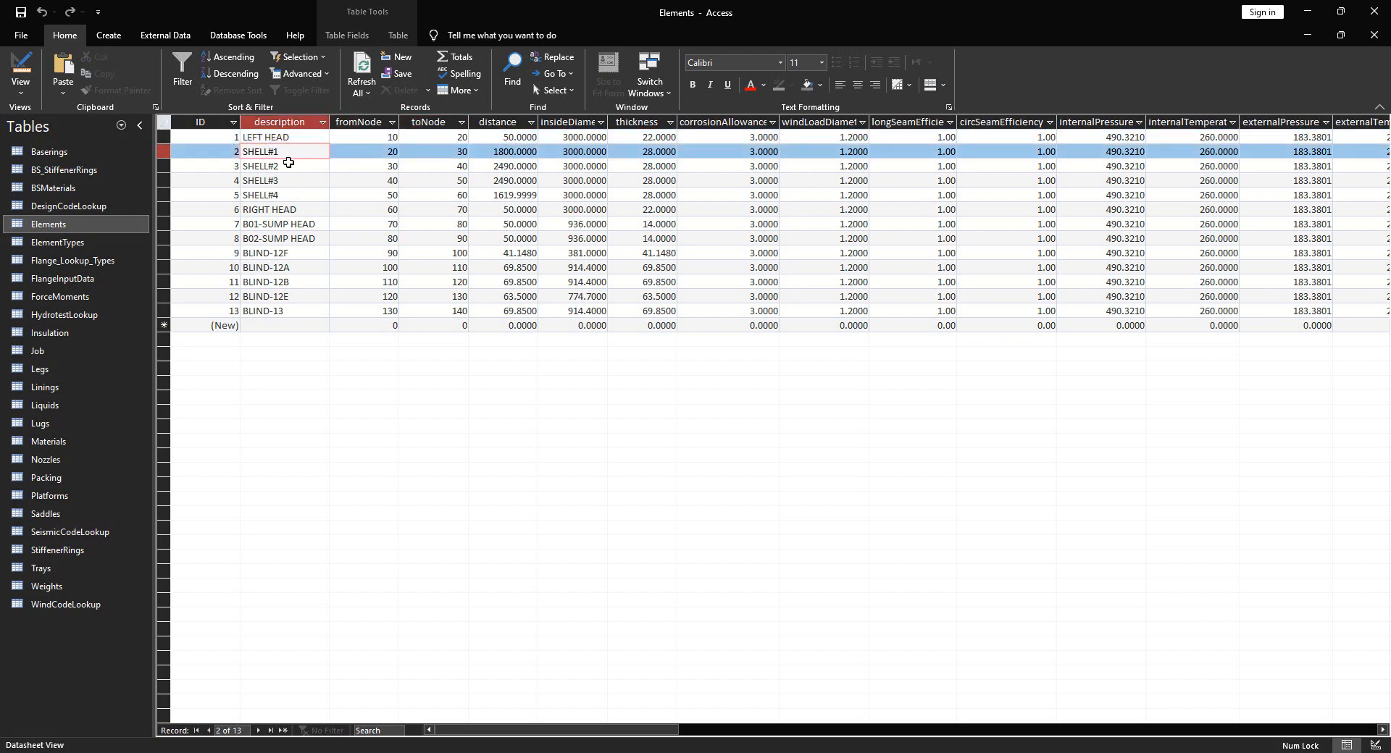
click(289, 166)
click(289, 181)
click(288, 195)
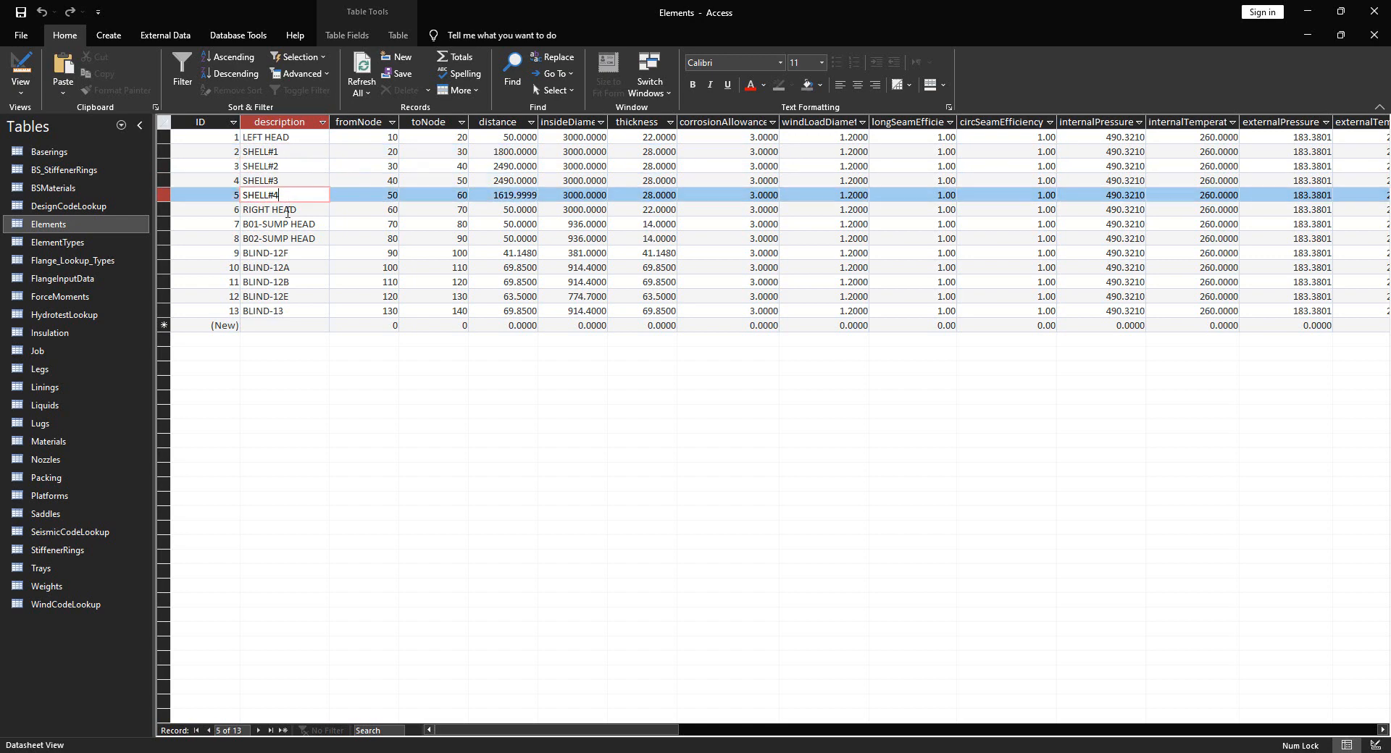
click(304, 211)
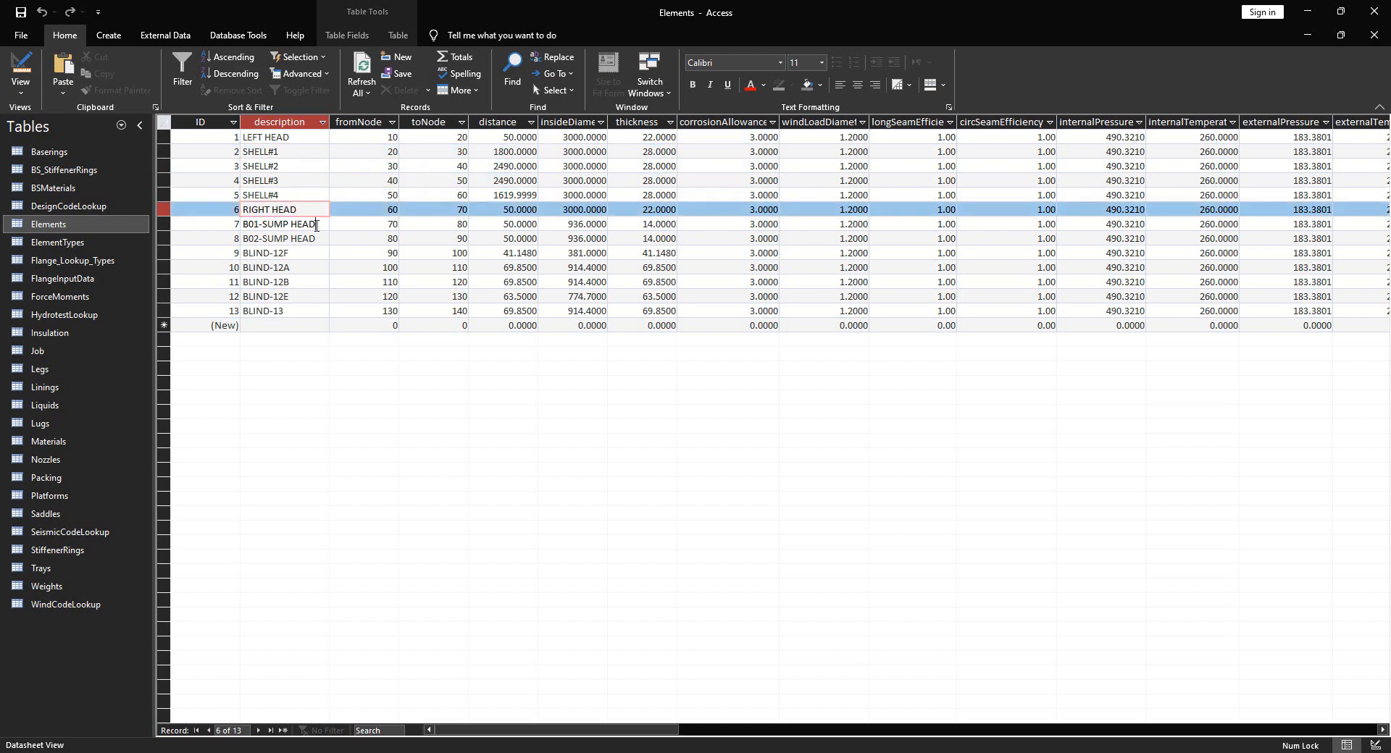
drag(317, 225, 223, 218)
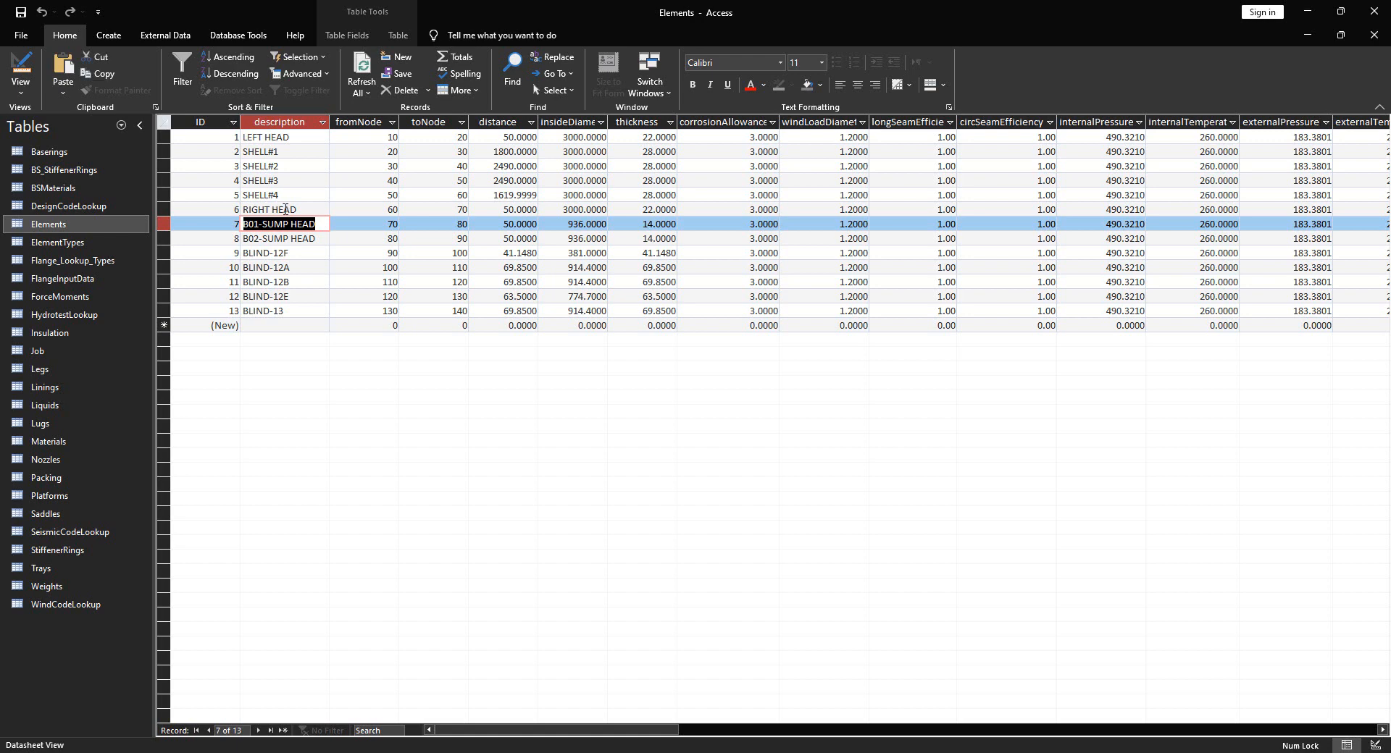
Compare the RIGHT HEAD, B01-SUMP HEAD and B02-SUMP HEAD descriptions, then select the B01-SUMP HEAD record
double_click(310, 210)
drag(309, 210, 242, 213)
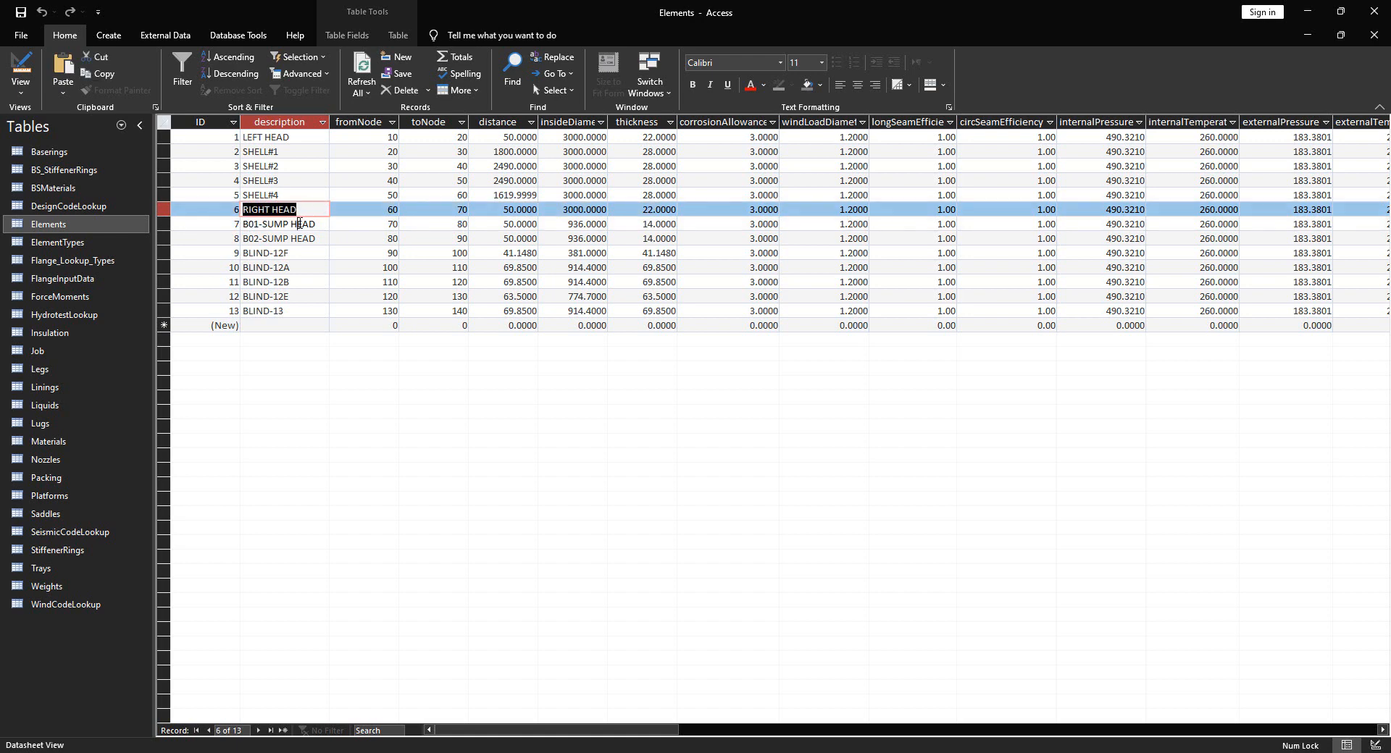
click(307, 225)
click(310, 239)
click(319, 226)
click(320, 237)
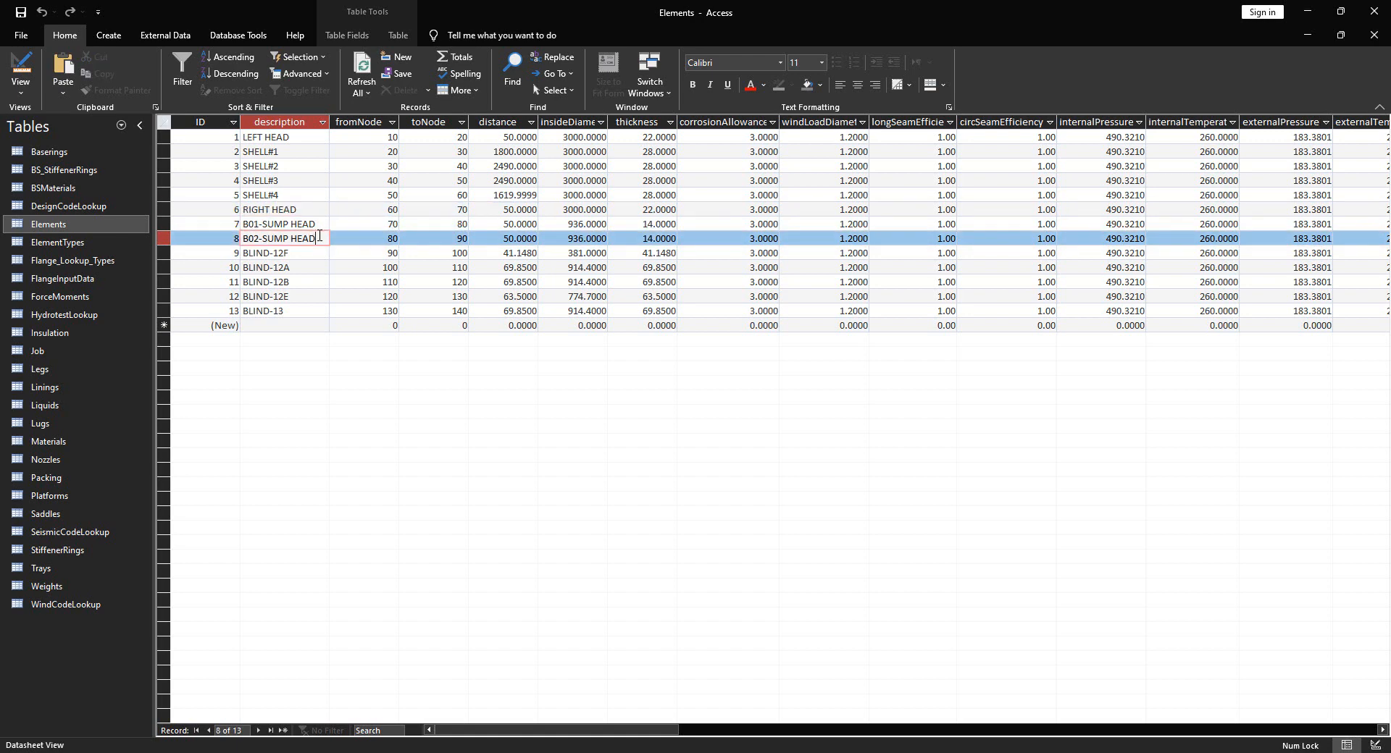
click(312, 227)
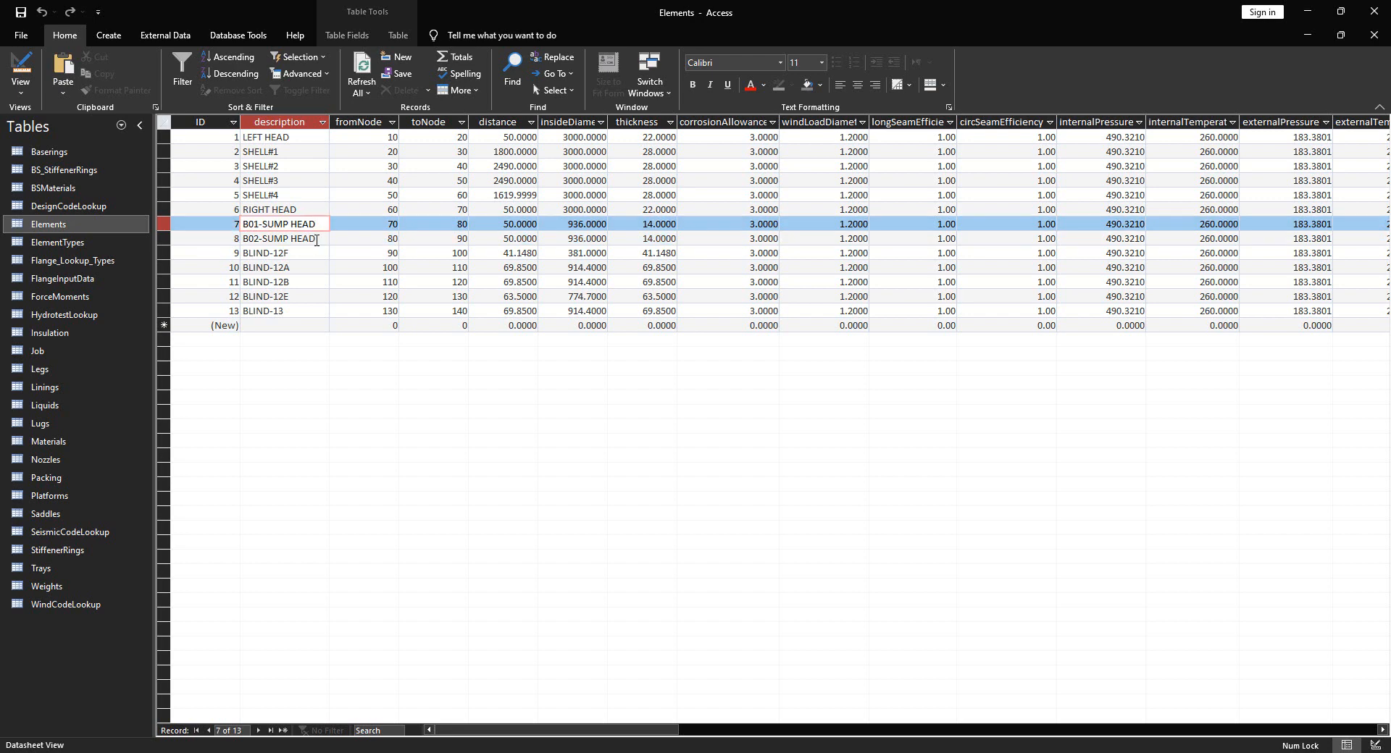
click(310, 209)
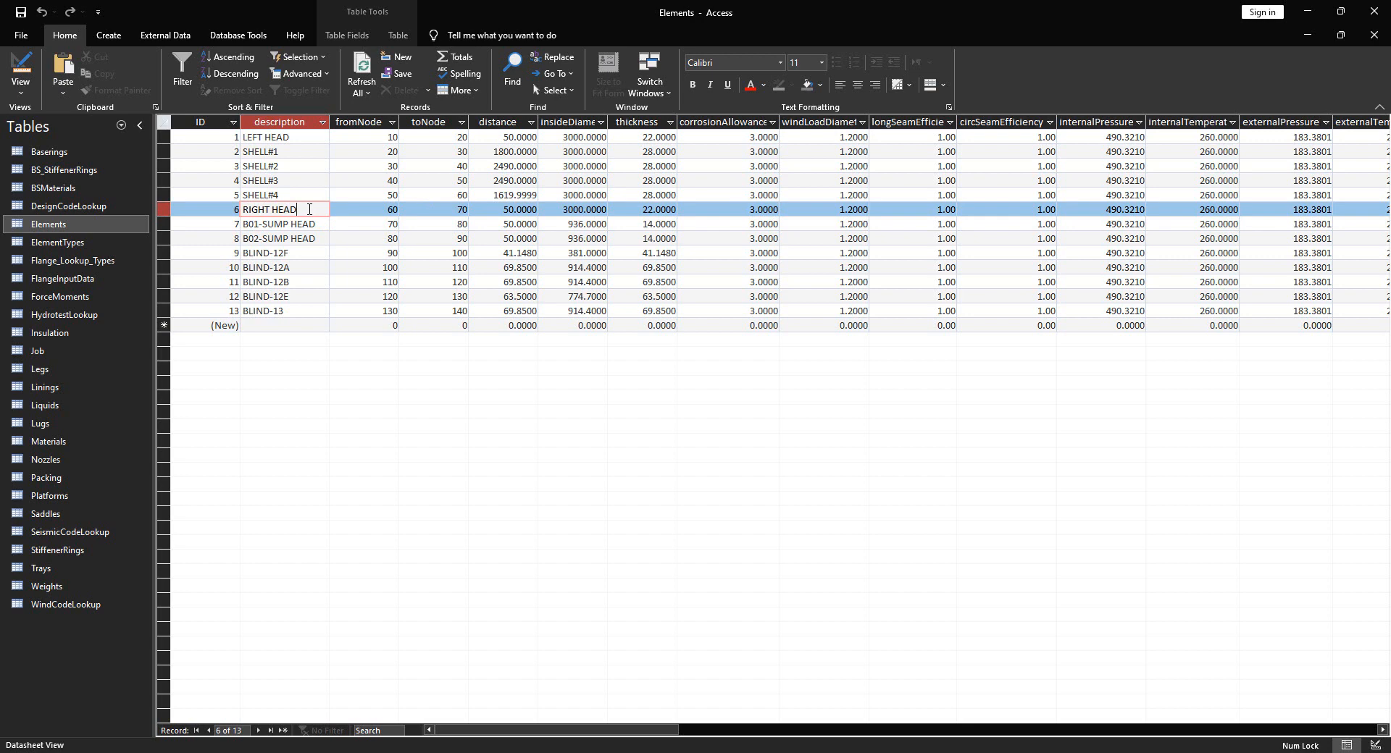
drag(310, 209, 221, 197)
drag(318, 226, 200, 231)
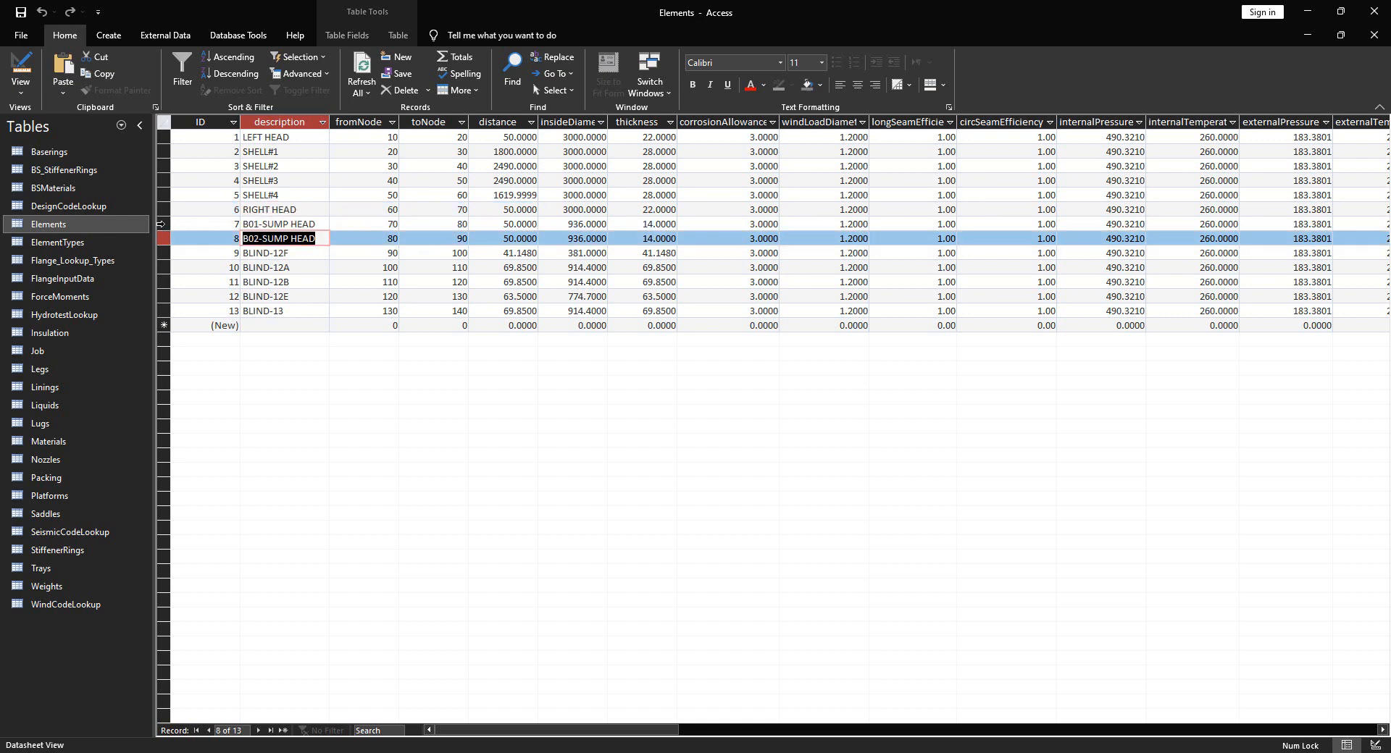
click(164, 224)
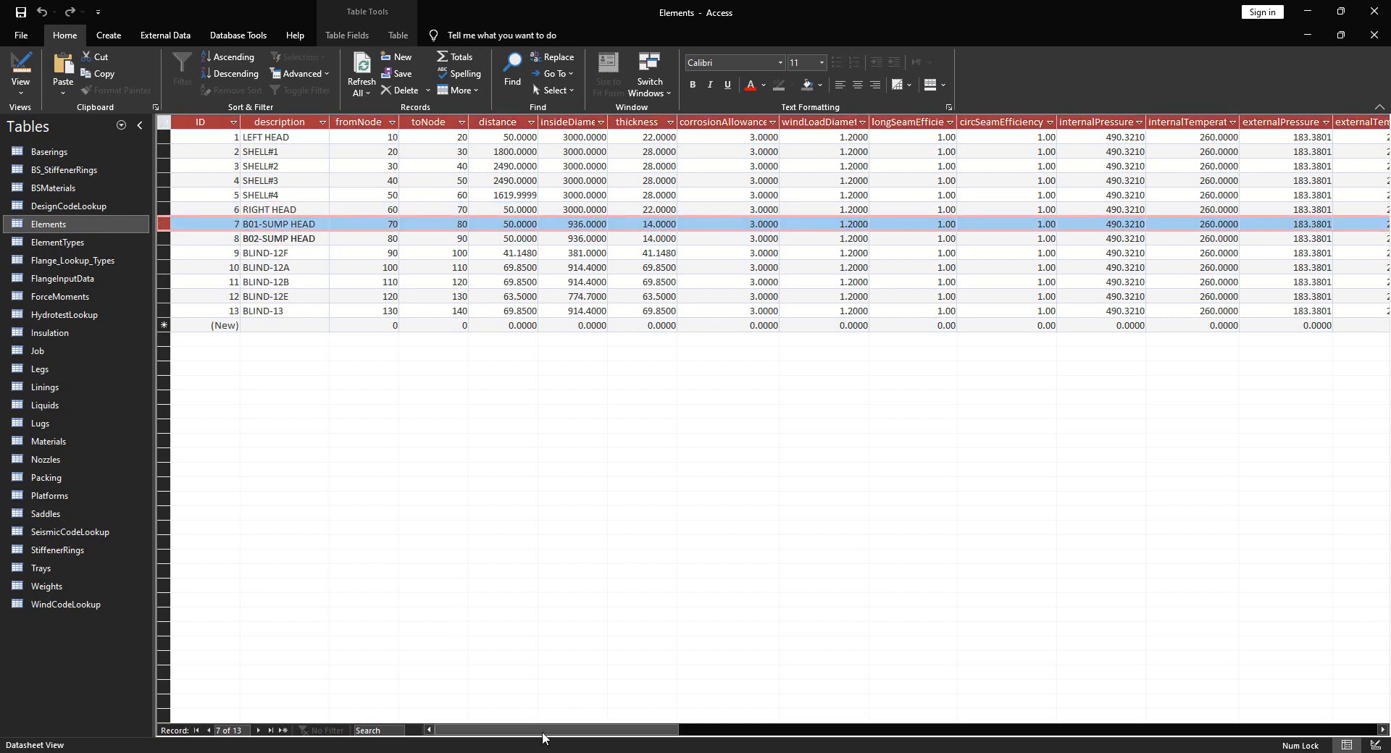
drag(563, 733, 1050, 738)
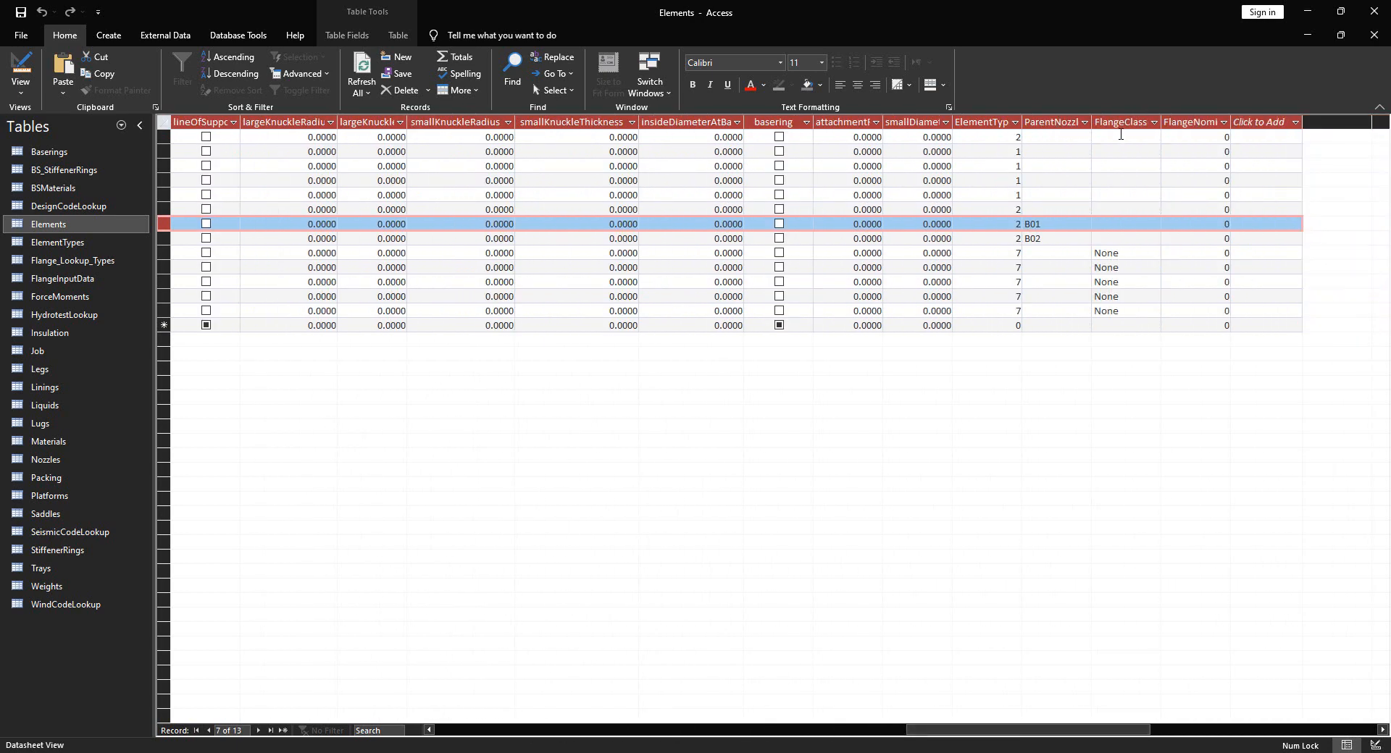
double_click(1042, 239)
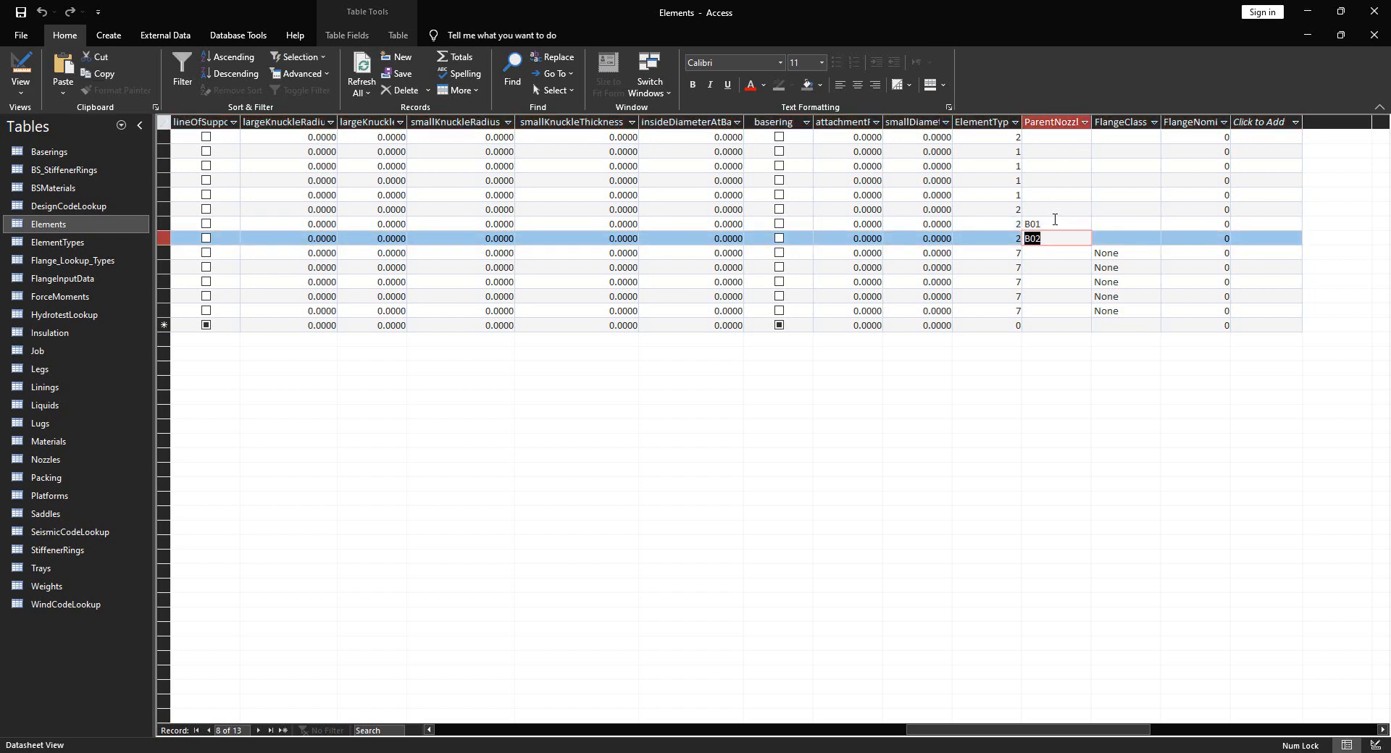
drag(919, 730, 431, 711)
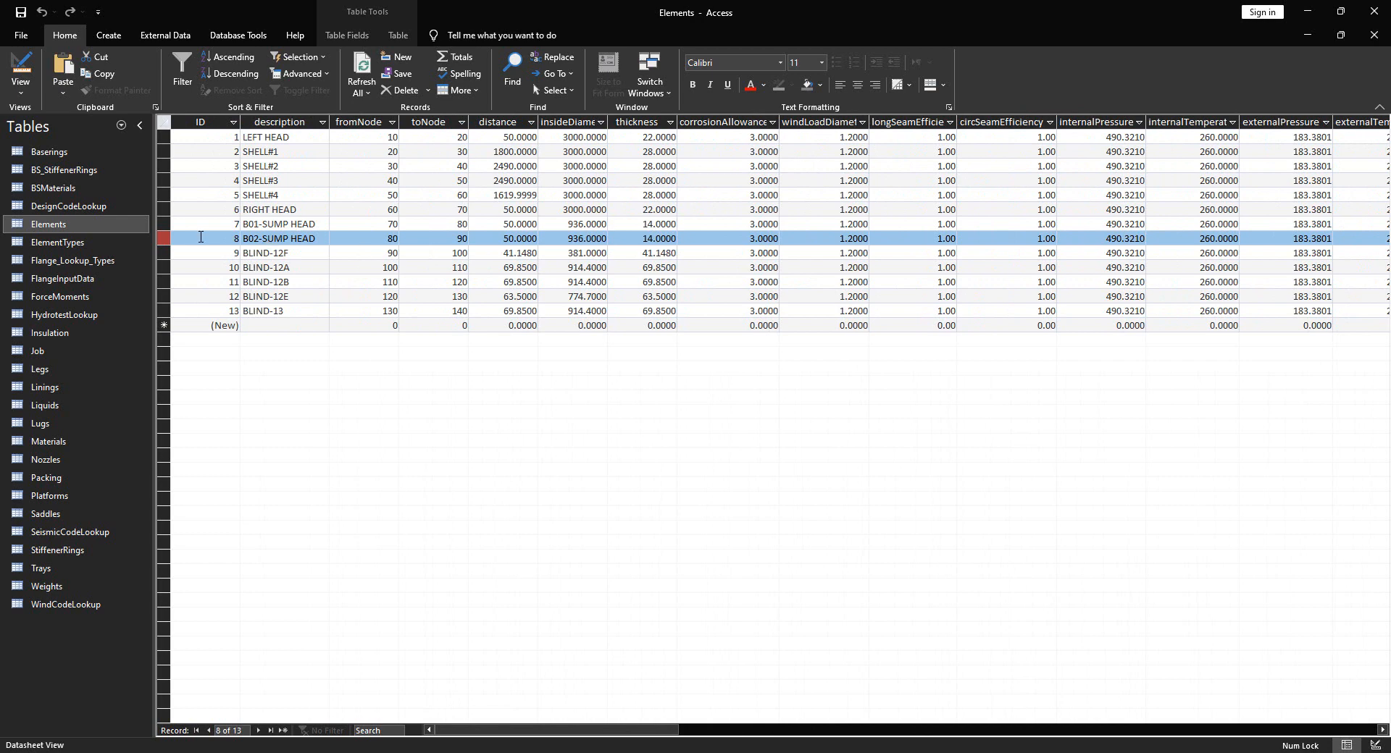
click(164, 221)
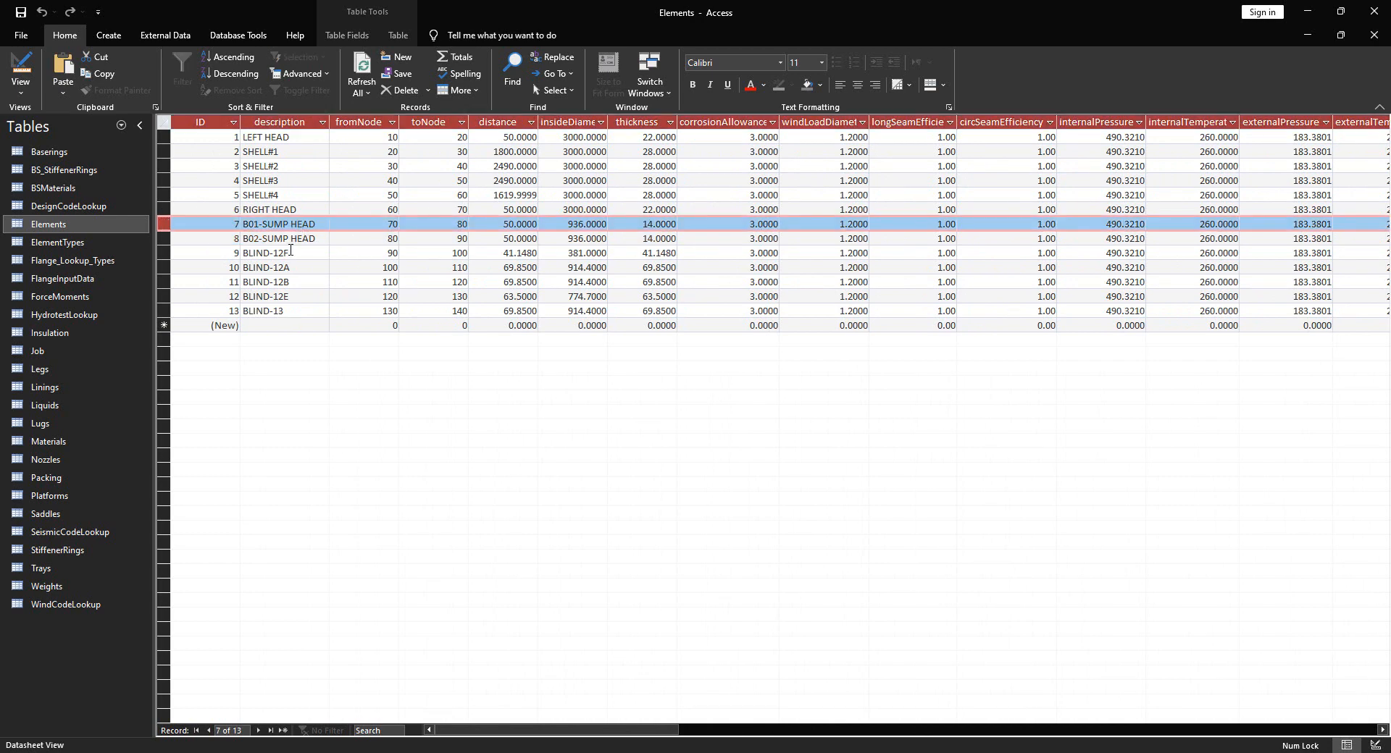
click(163, 253)
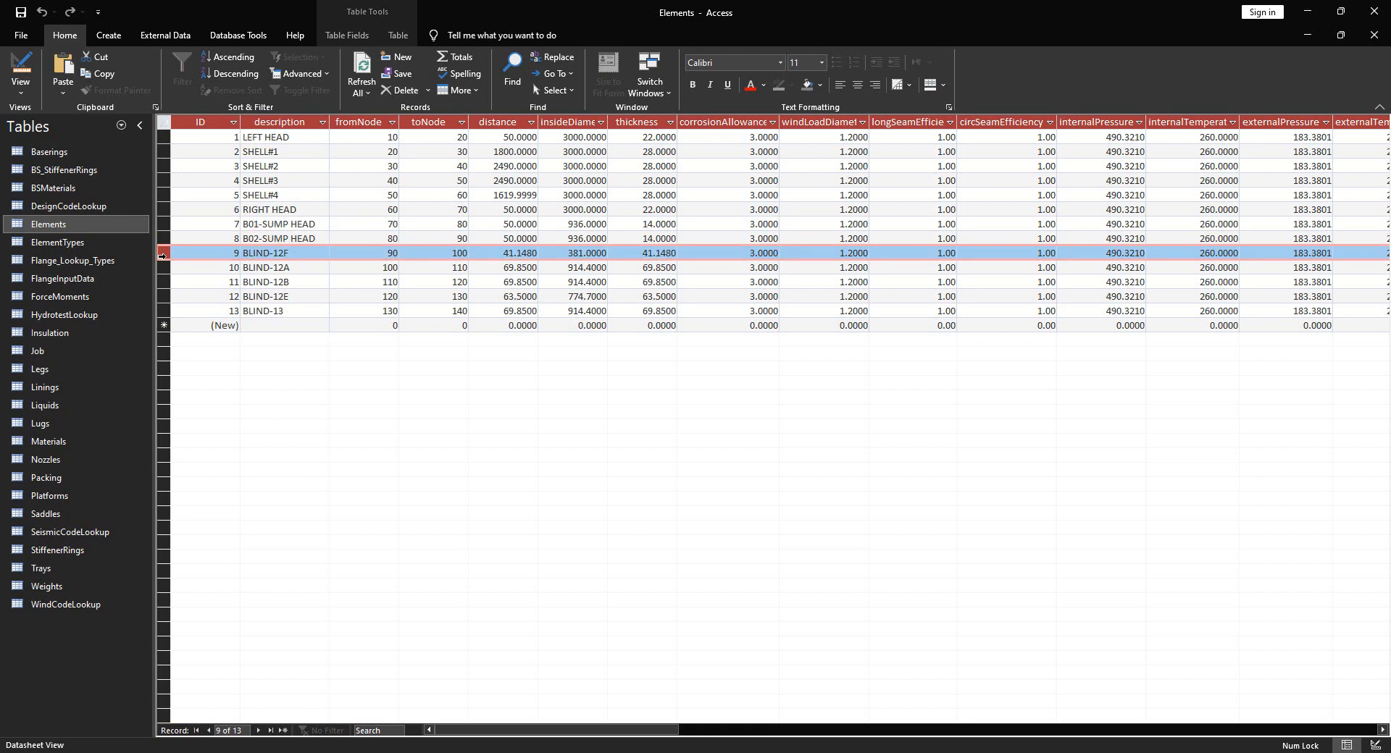
click(168, 311)
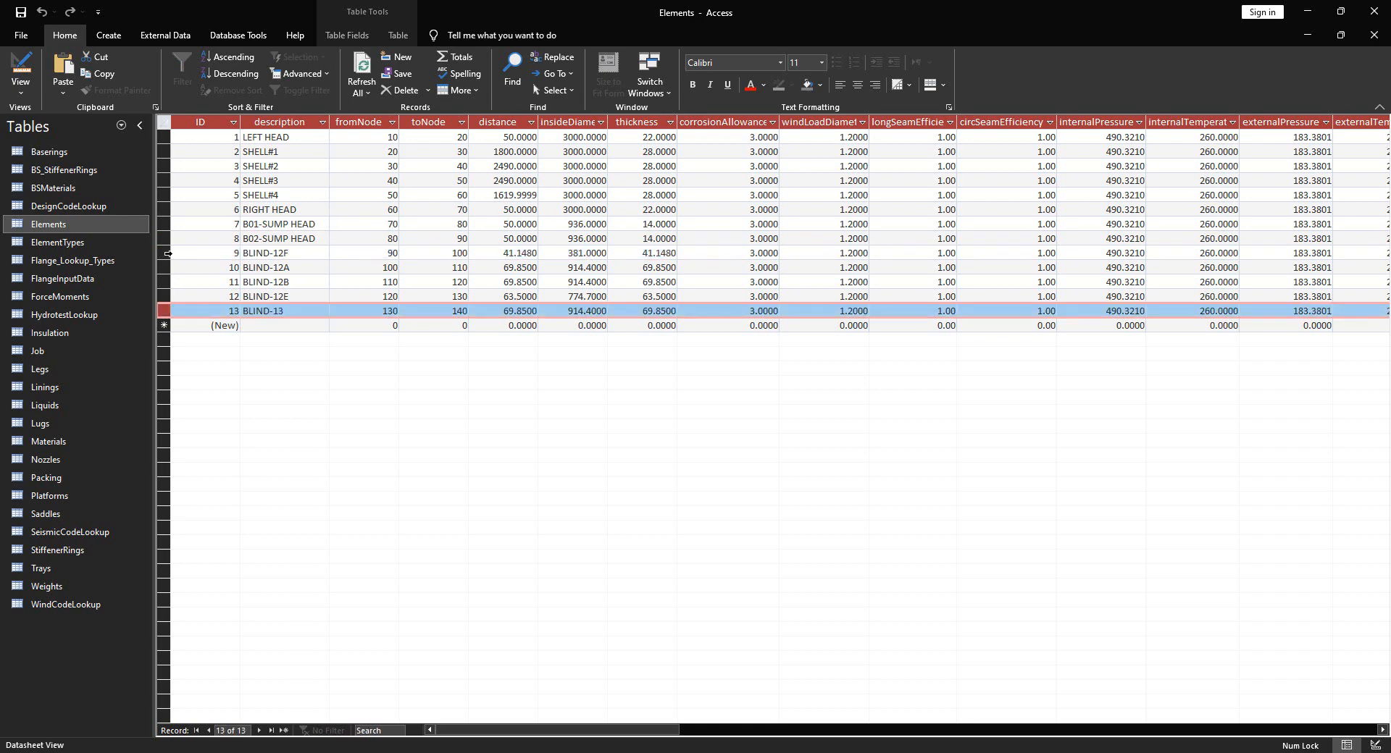
click(168, 253)
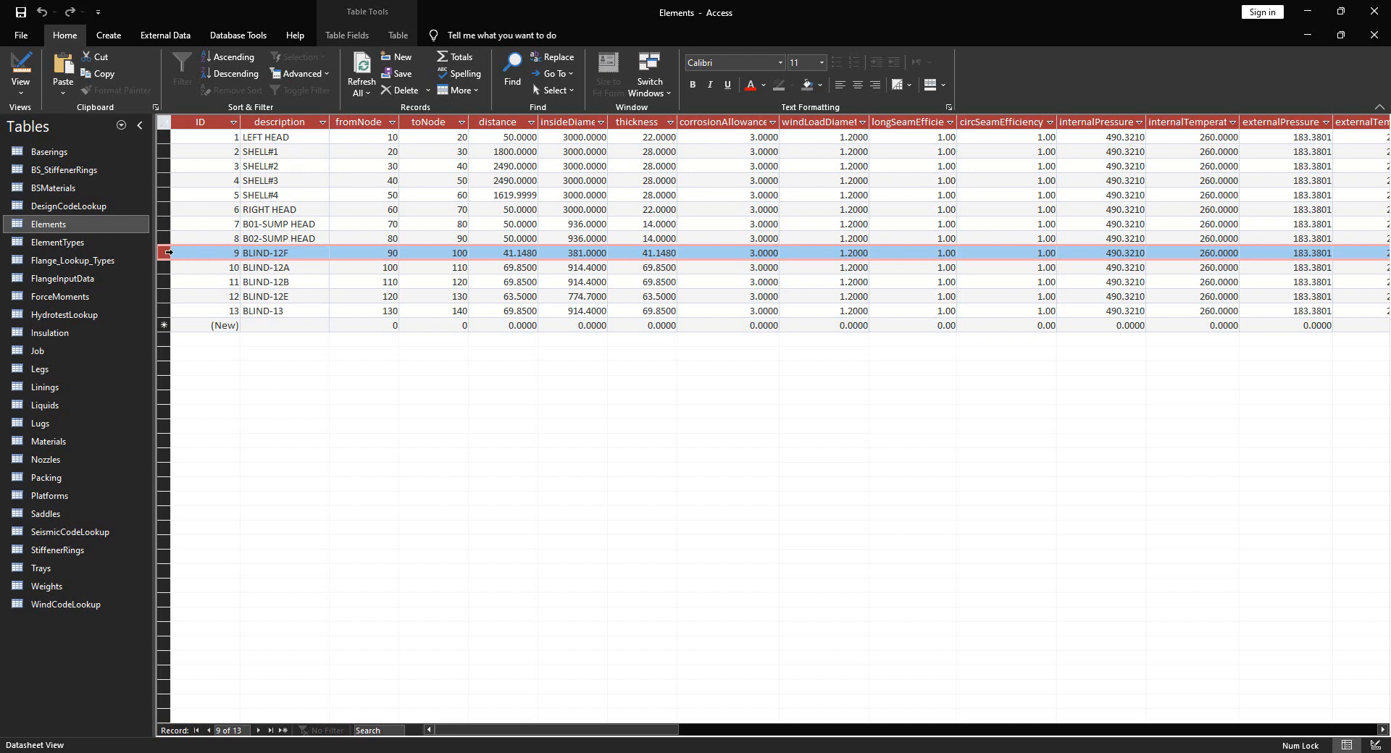
Check the empty parent nozzle values of BLIND-12F and BLIND-12A, then return to RIGHT HEAD
drag(484, 735, 1009, 725)
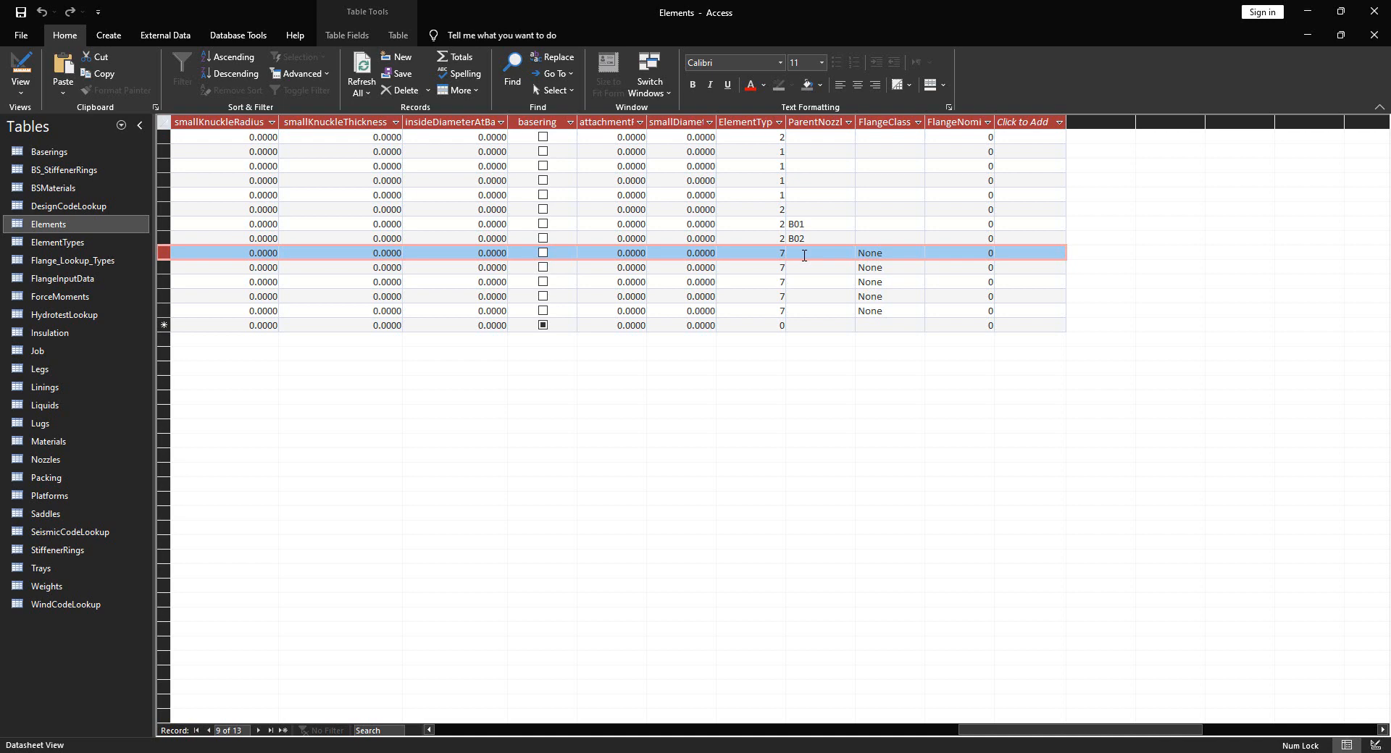
click(803, 255)
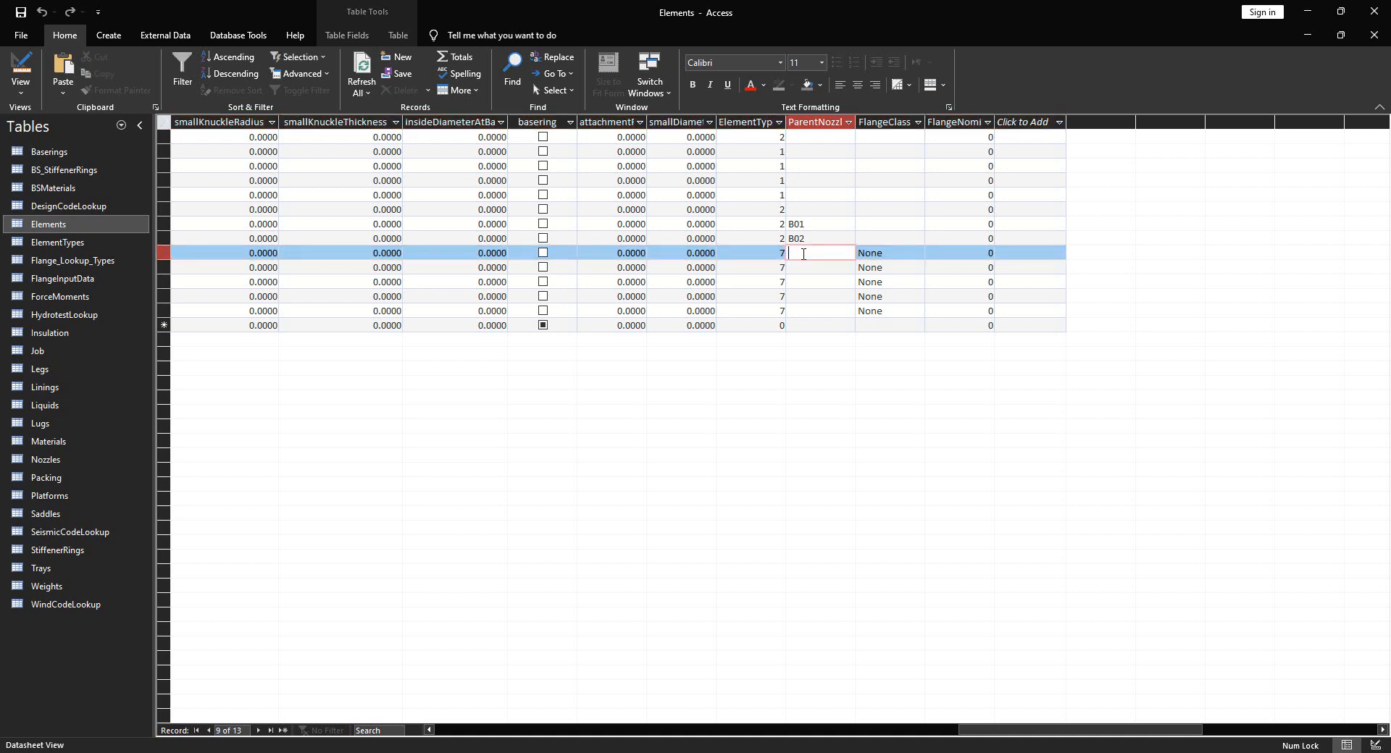
click(805, 268)
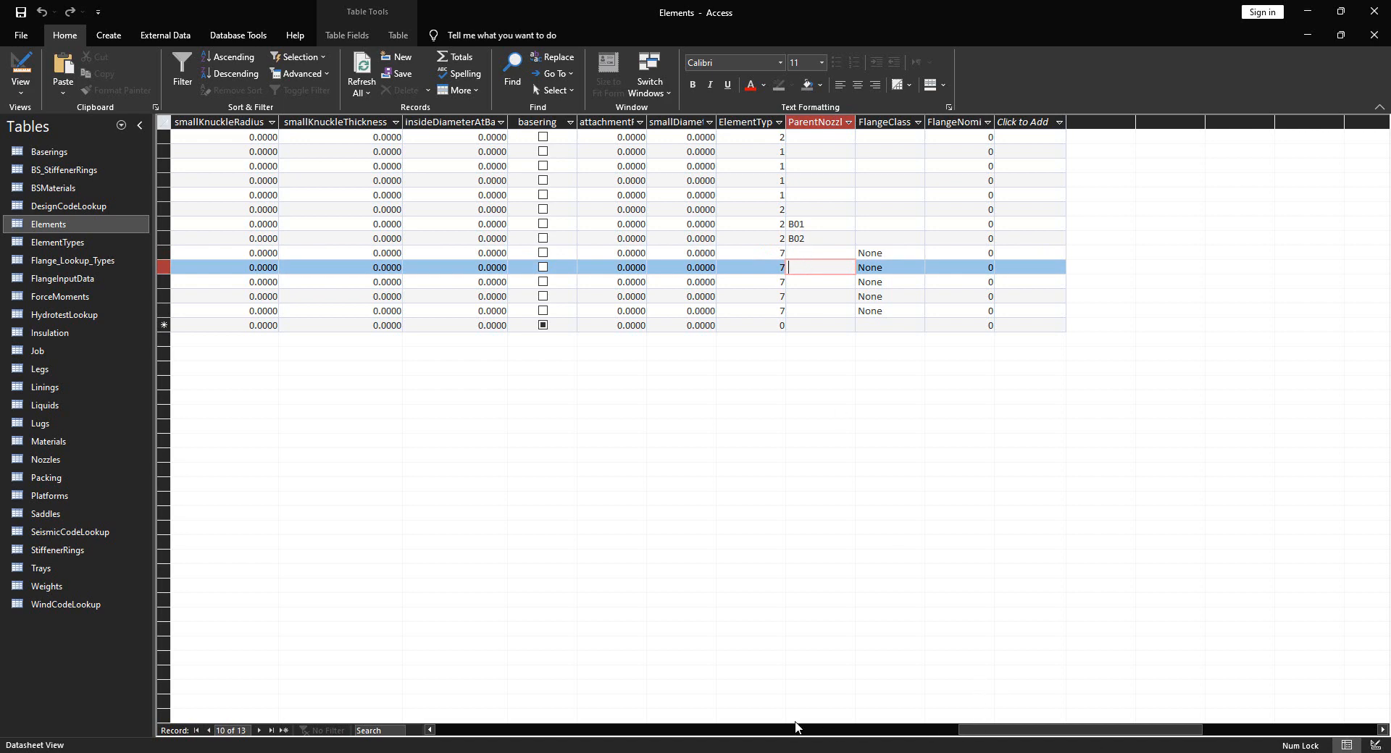
drag(997, 730, 409, 689)
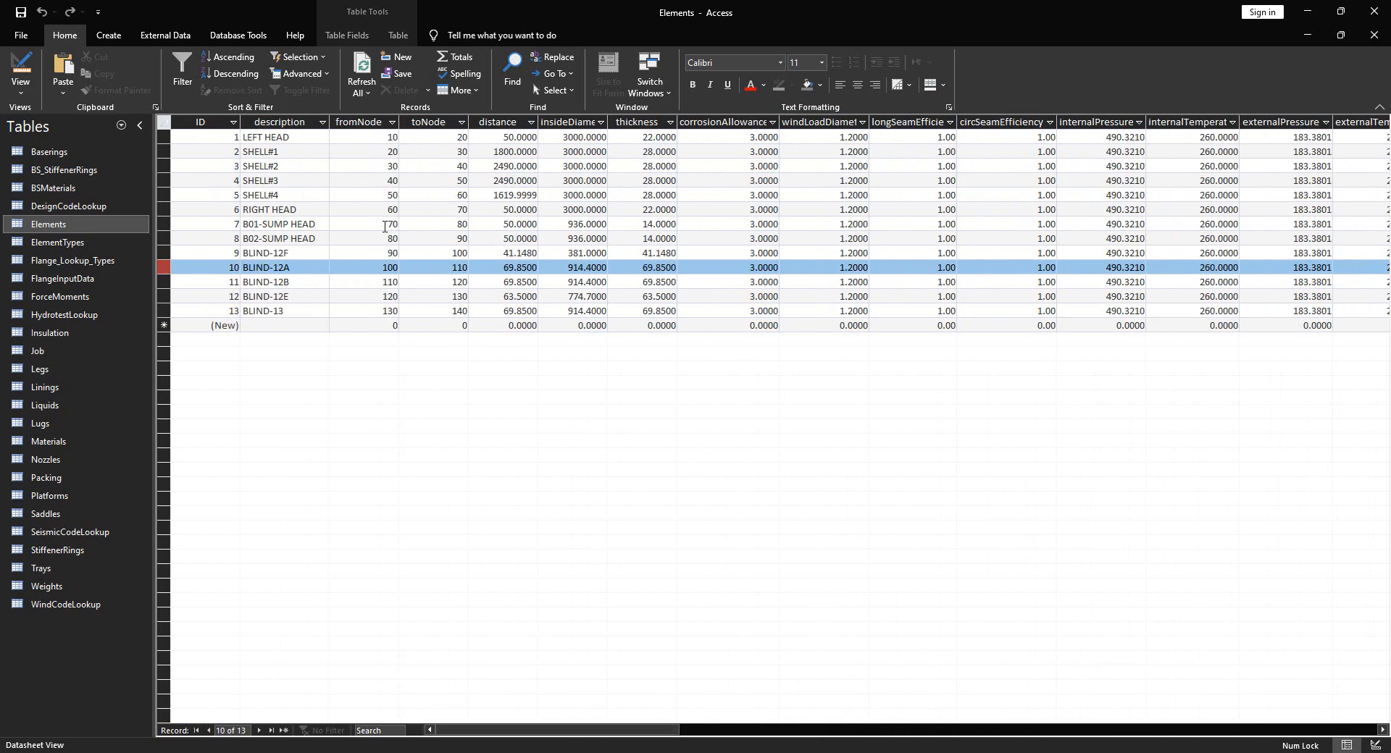
click(286, 210)
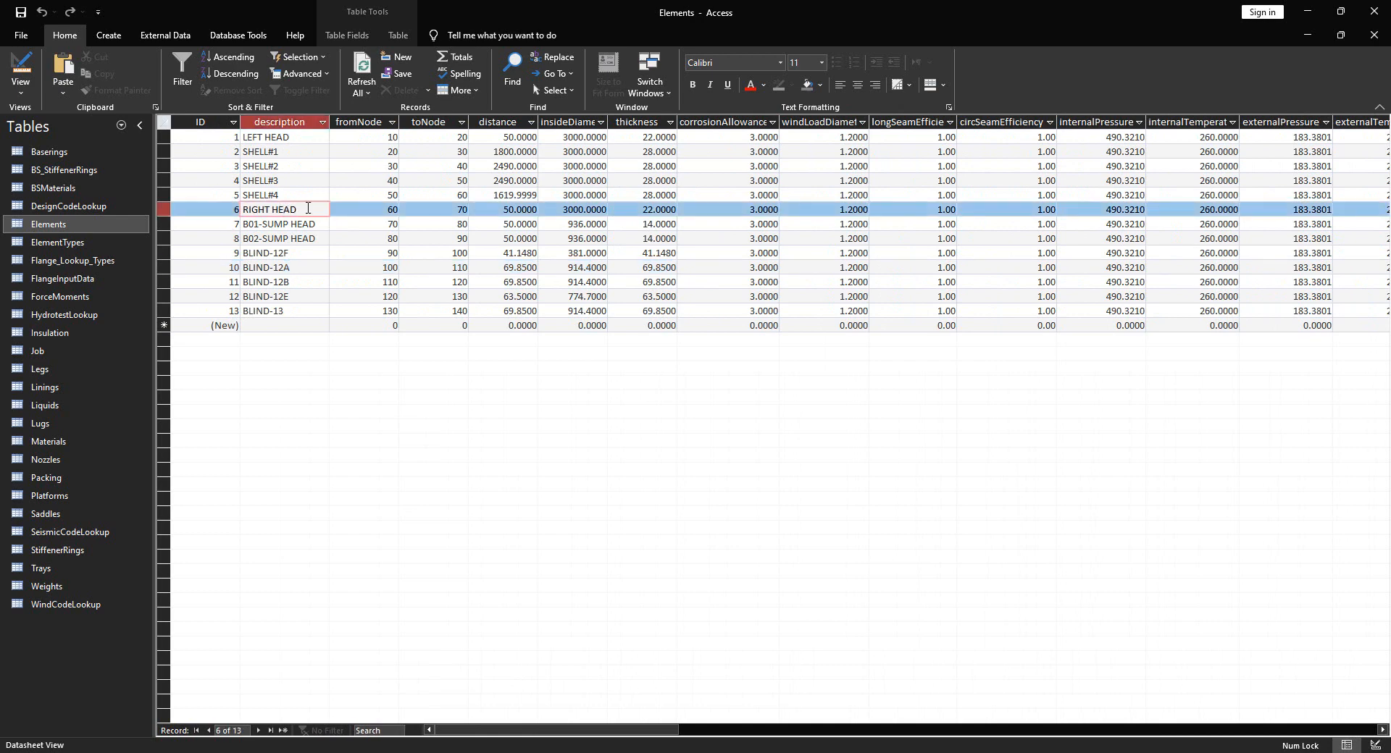
drag(243, 210, 291, 209)
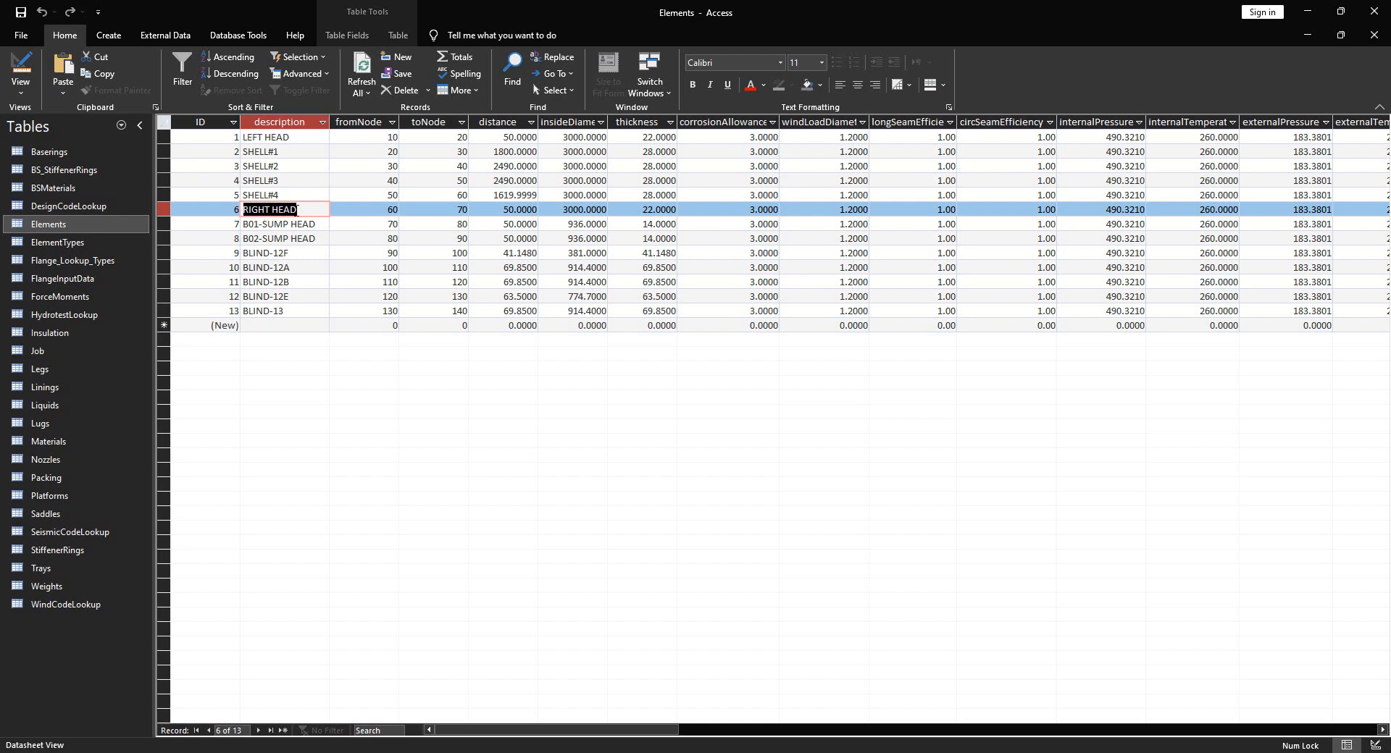
Review the blind flange records from BLIND-12F to BLIND-13, then open the Nozzles table
click(285, 253)
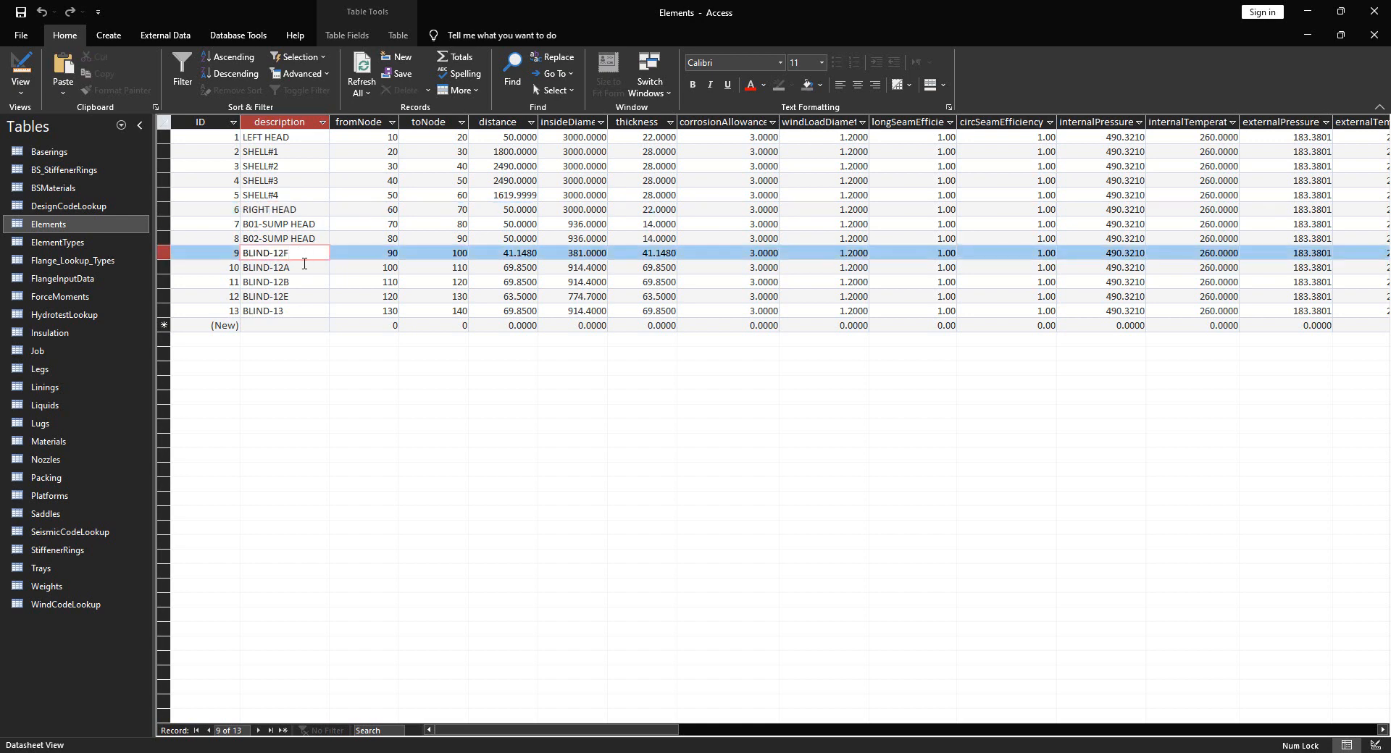
click(305, 266)
click(302, 282)
click(300, 297)
click(302, 312)
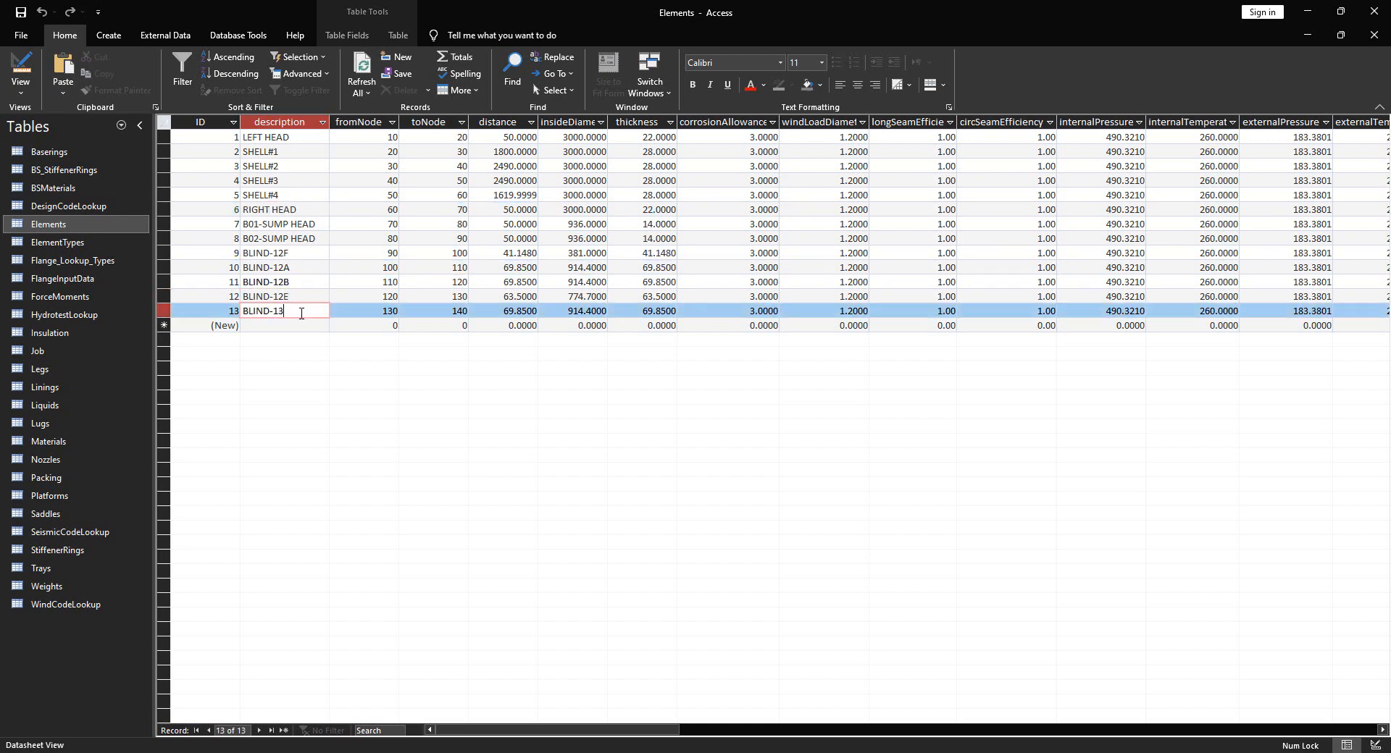
click(302, 210)
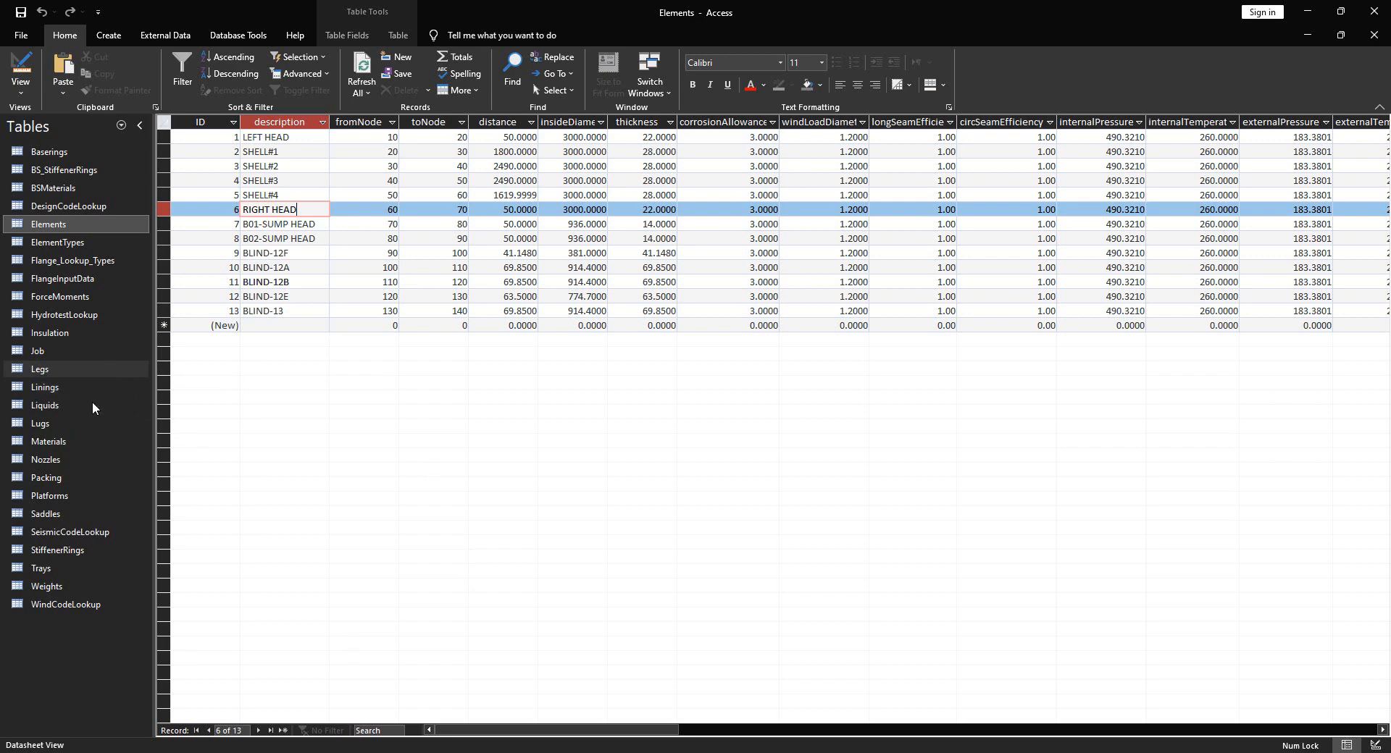
double_click(64, 456)
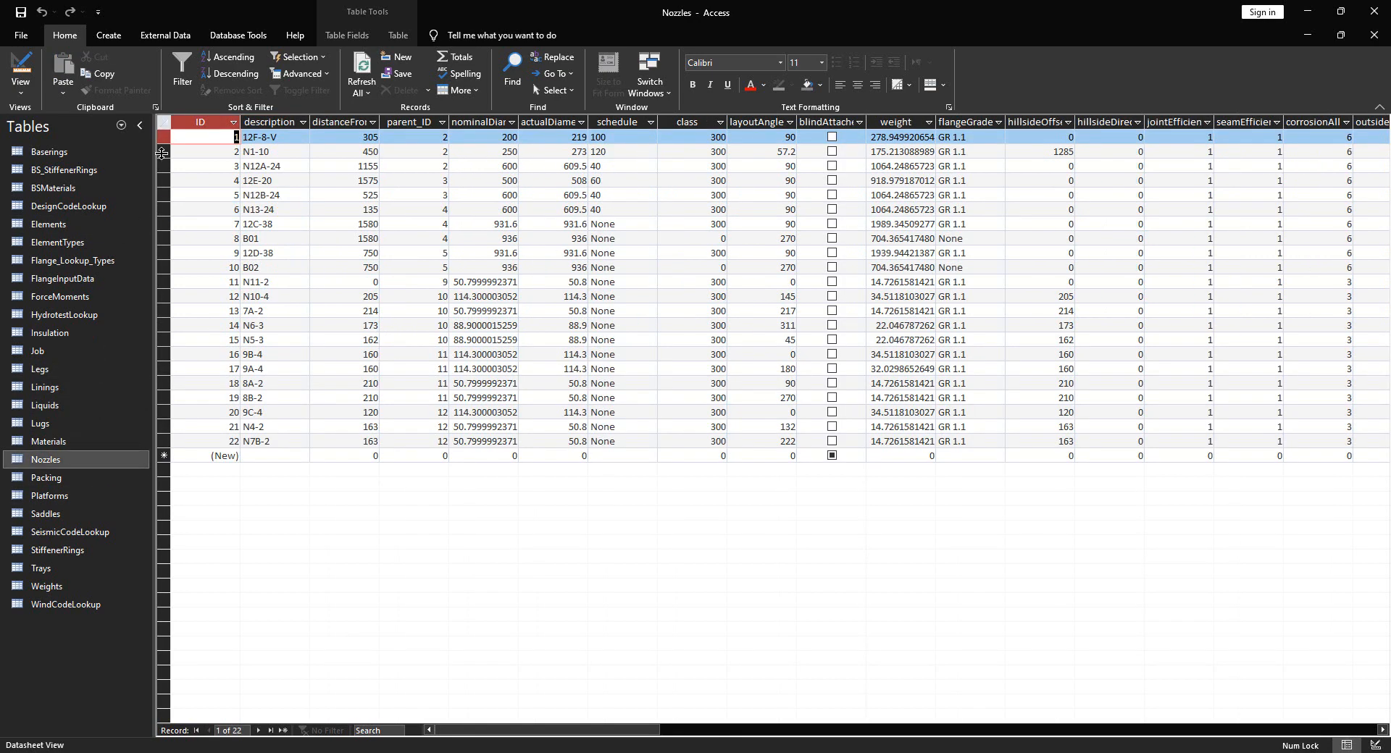
Auto-fit the nominalDiameter column so values like 50.7999992370605 and 114.300003051758 show in full
click(285, 136)
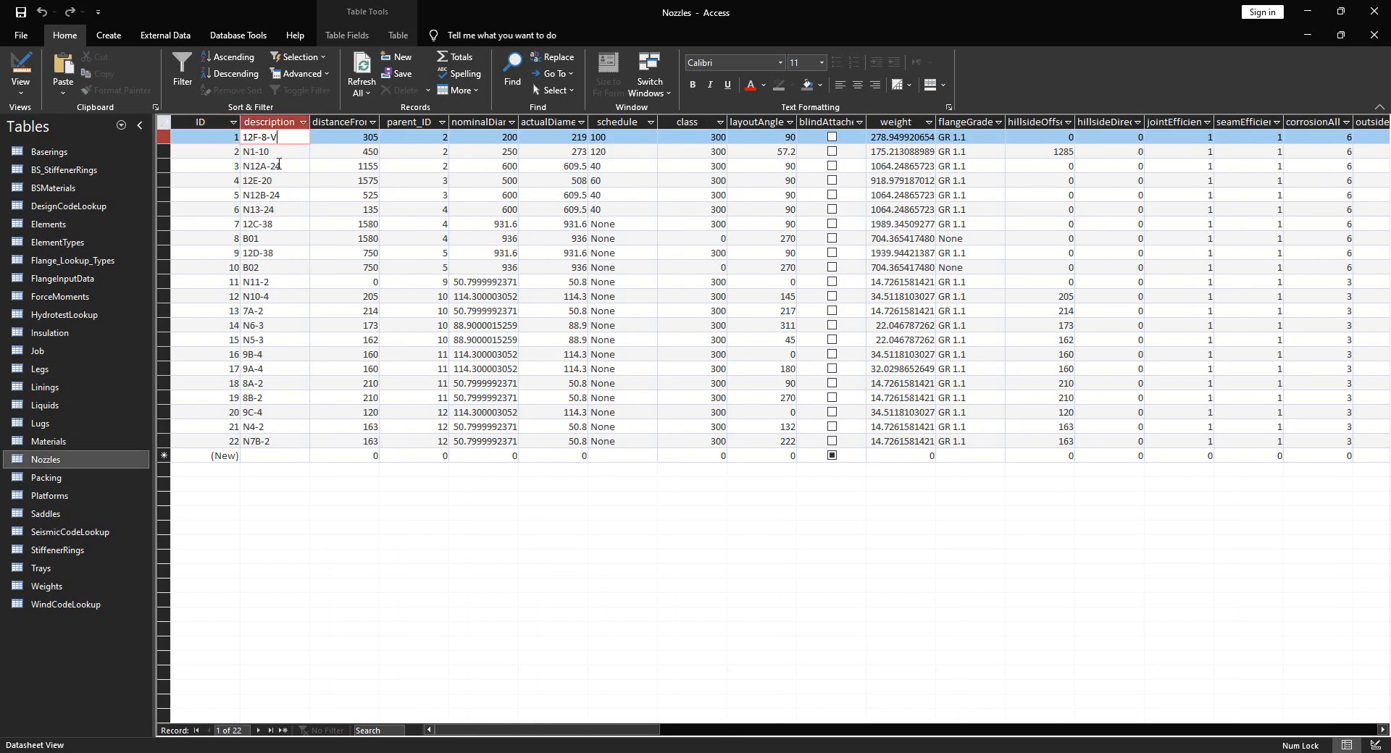
key(Down)
key(Down)
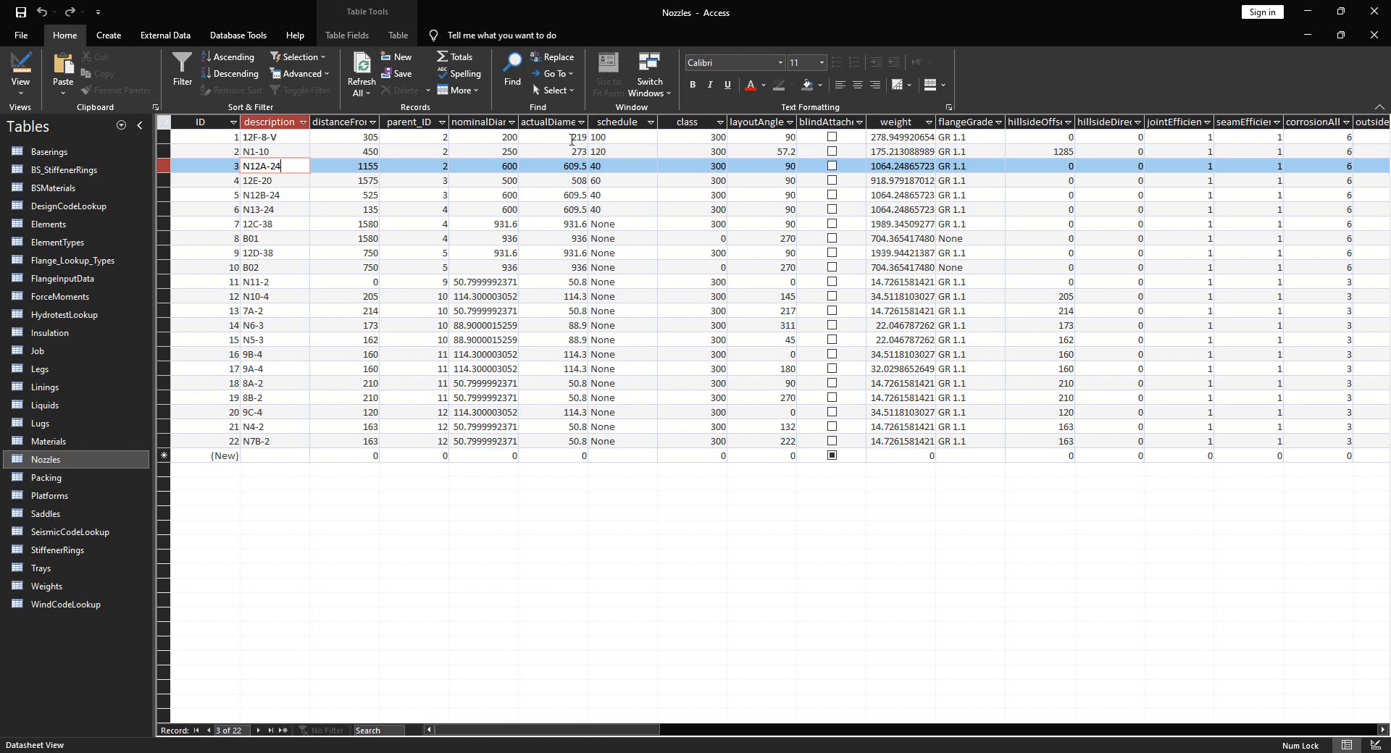
double_click(518, 121)
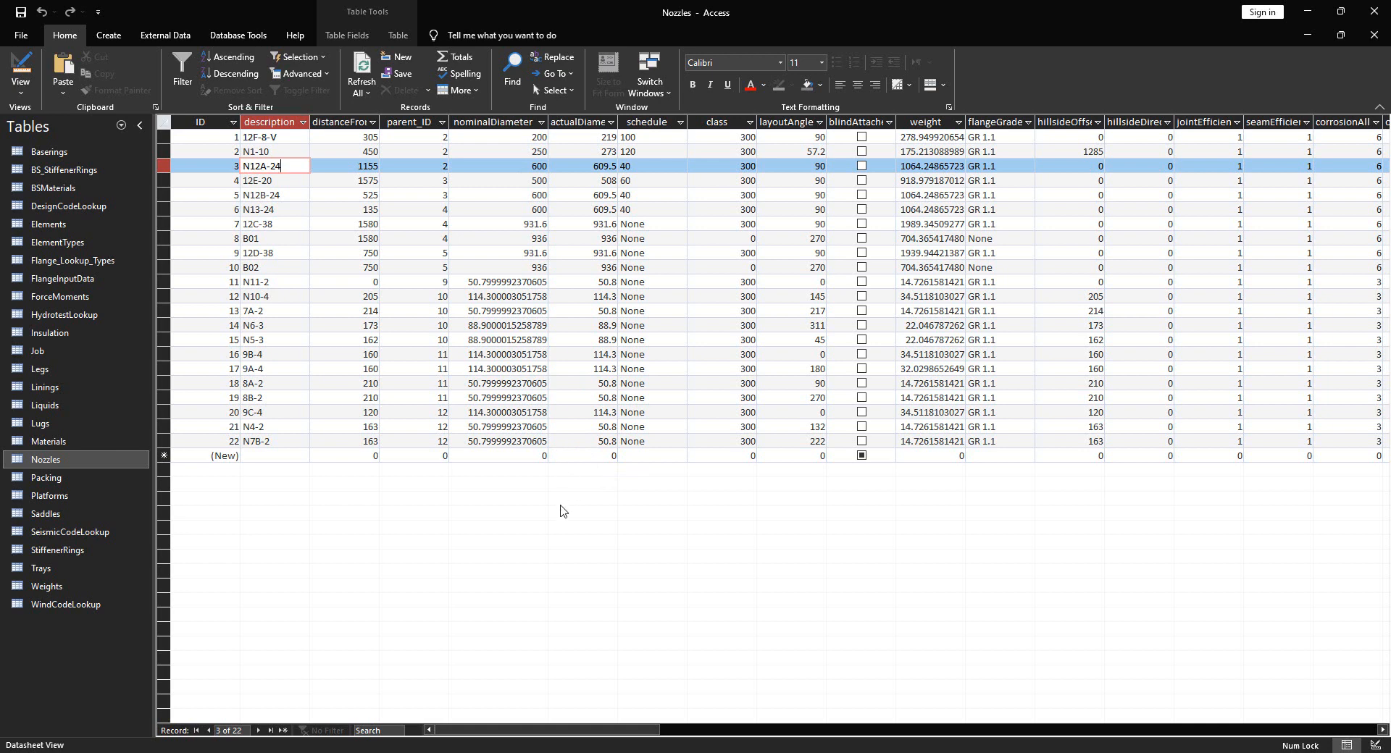
click(533, 137)
Set nominalDiameter to 8, 10, 24, 20, 24 and 24 for the first six nozzles
drag(534, 137, 548, 139)
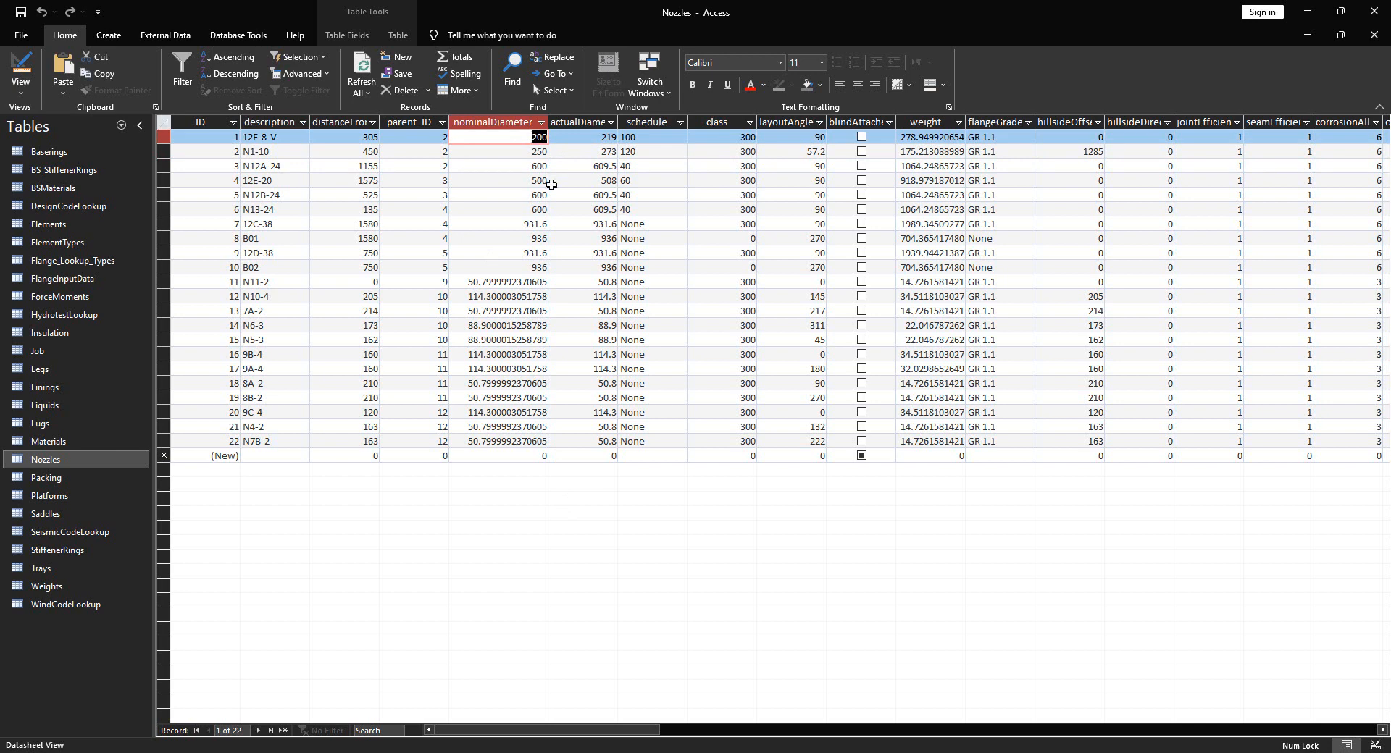
text(8)
key(Down)
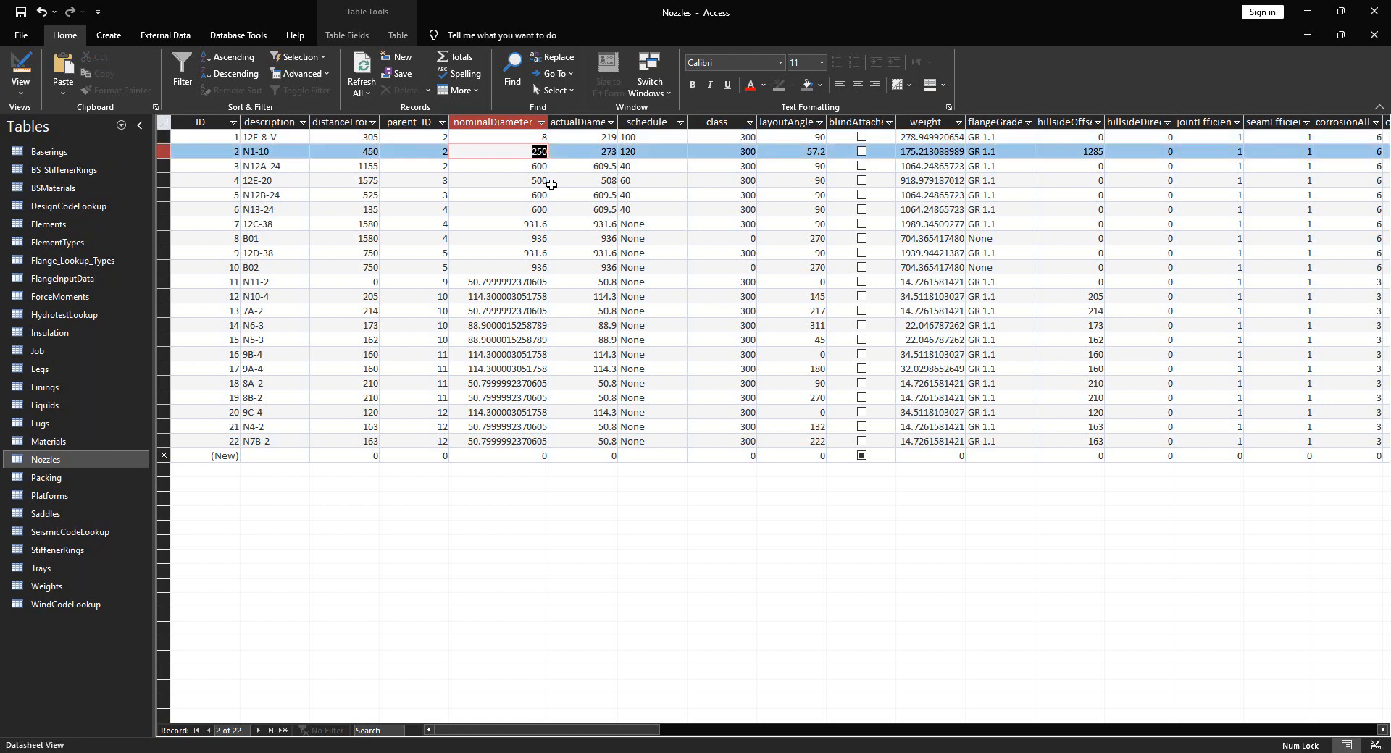
text(10)
key(Down)
text(24)
key(Down)
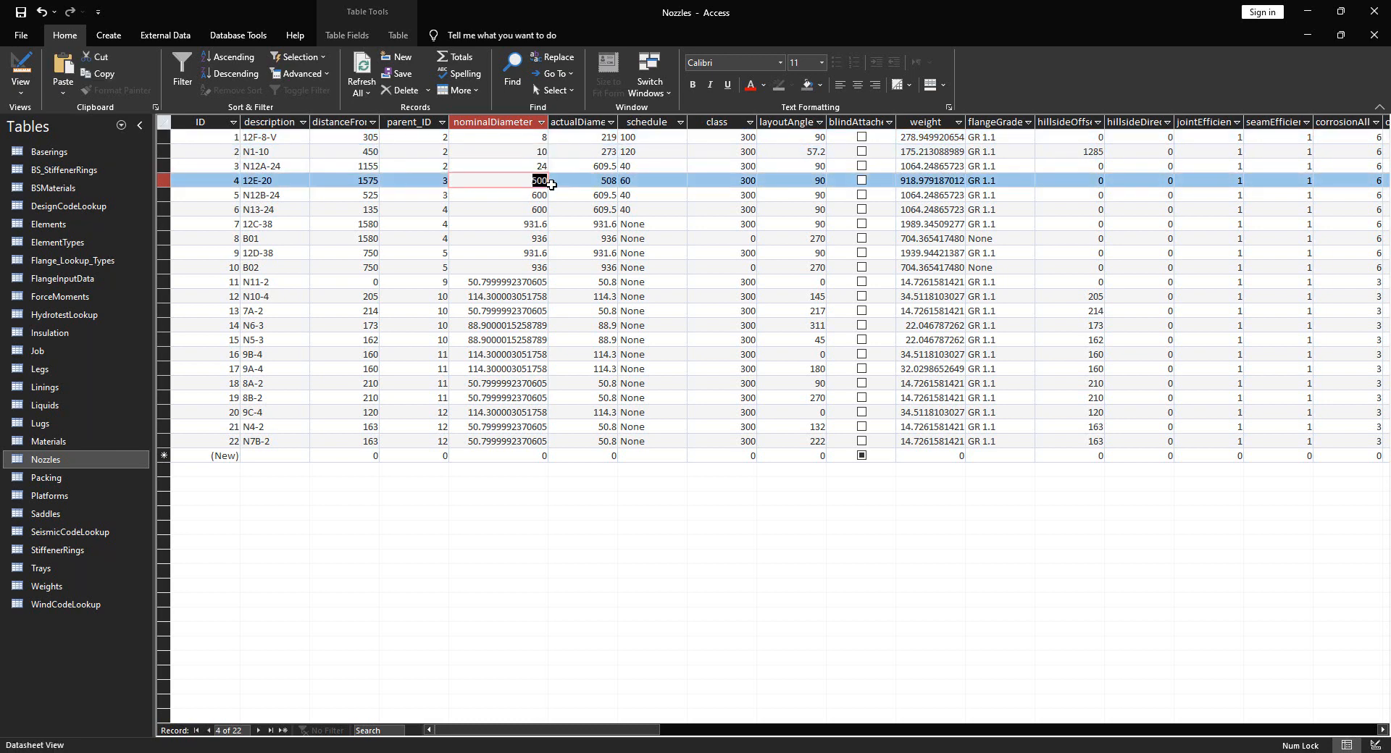
text(20)
key(Down)
text(24)
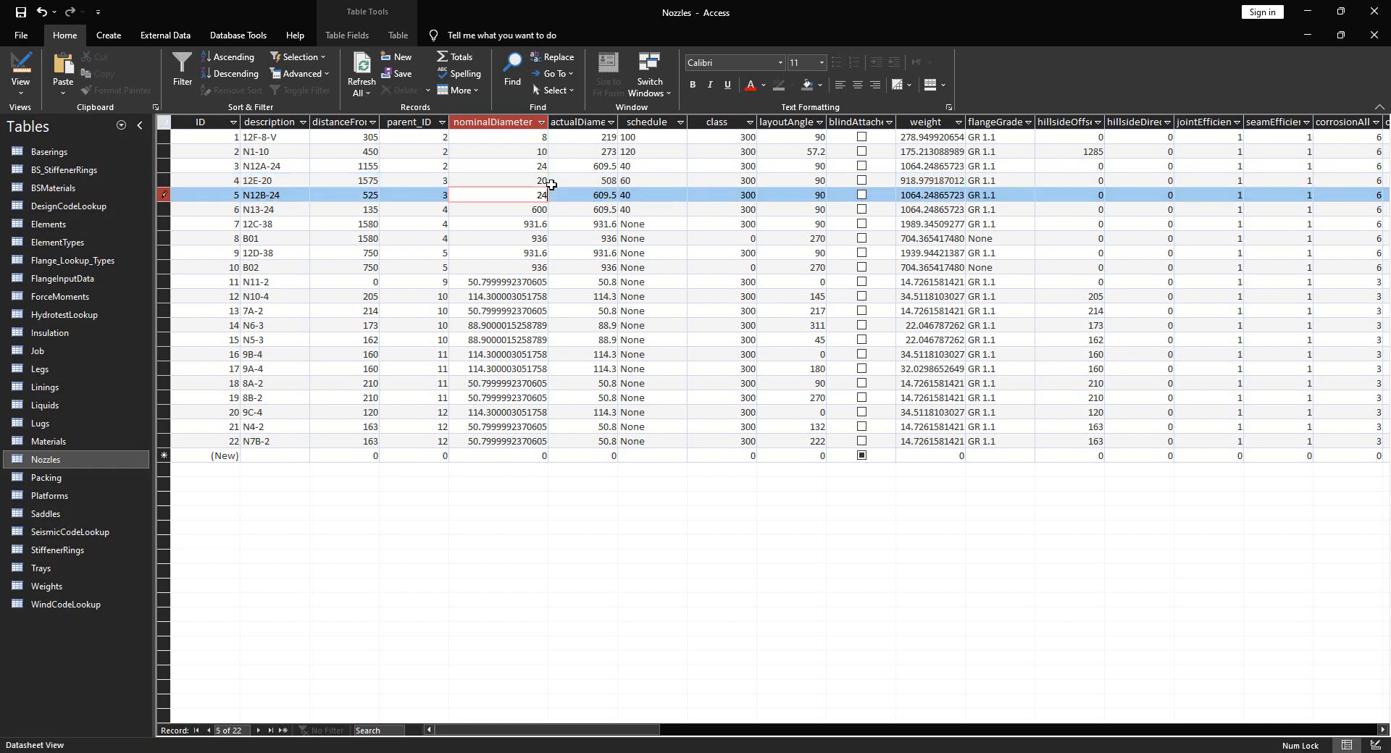
key(Down)
text(4)
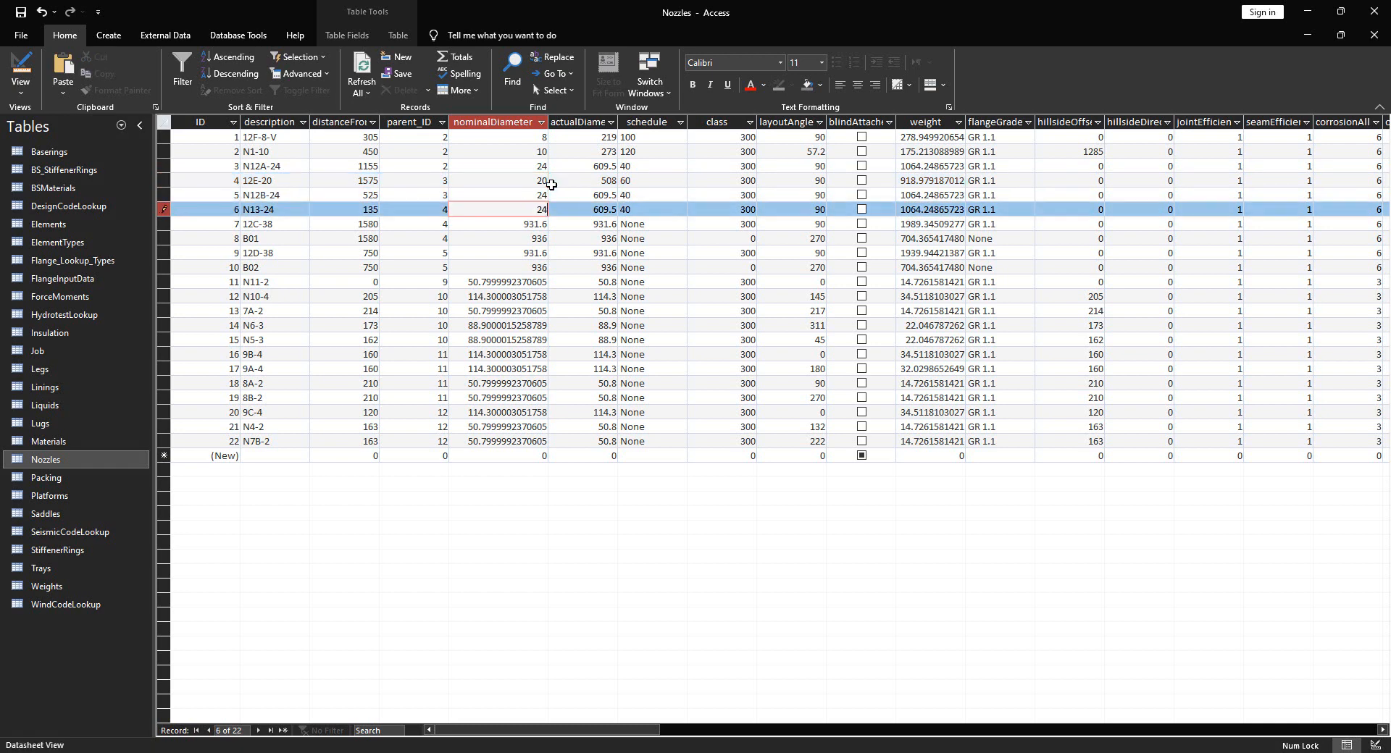
key(Down)
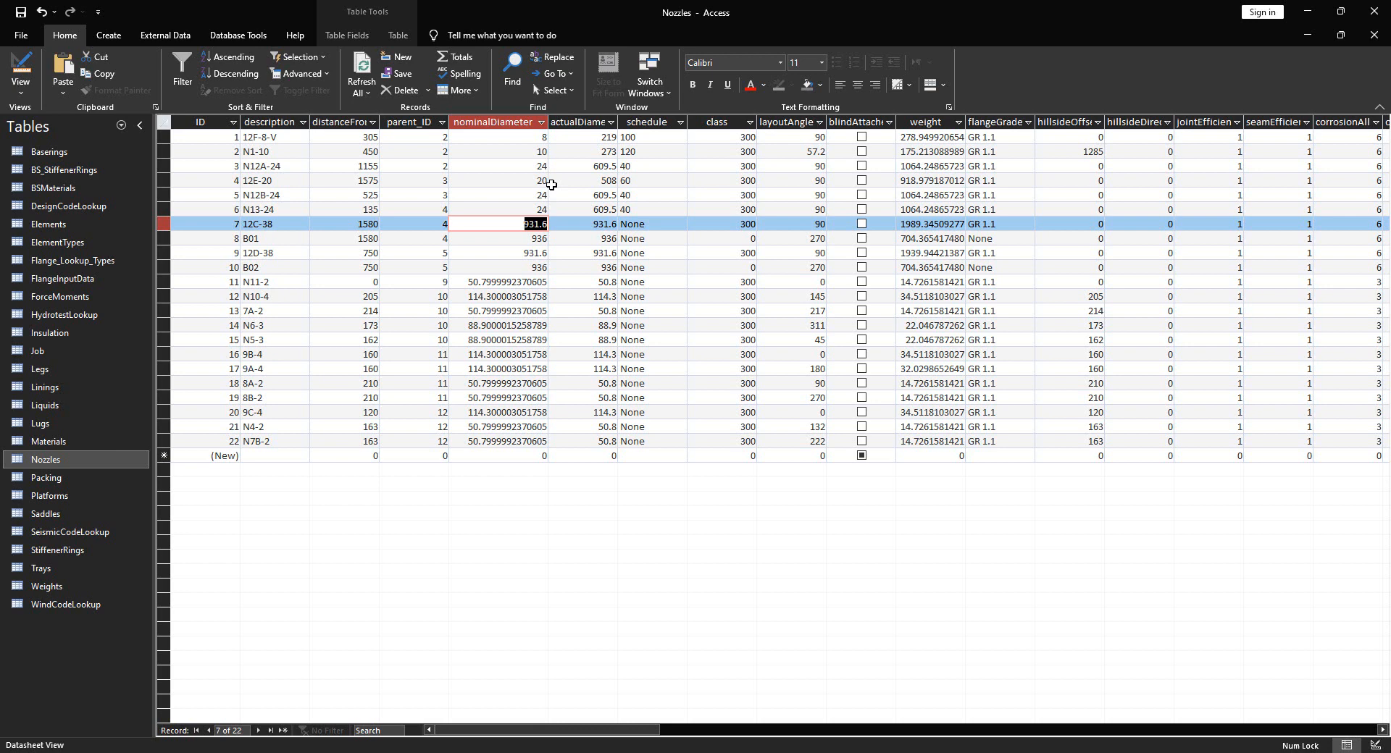
Enter 18 as nominalDiameter for nozzles 12C-38, B01, 12D-38 and B02
text(18)
key(Down)
text(18)
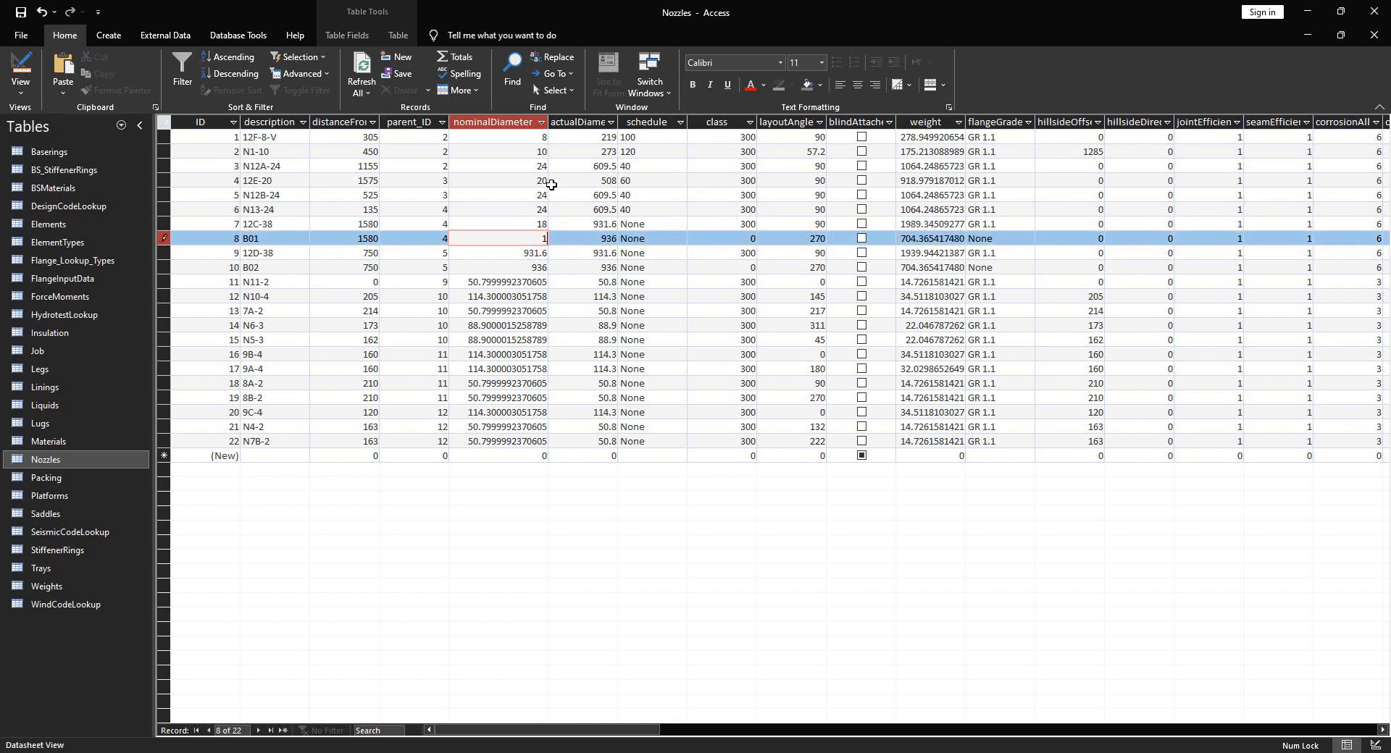
key(Down)
text(18)
key(Down)
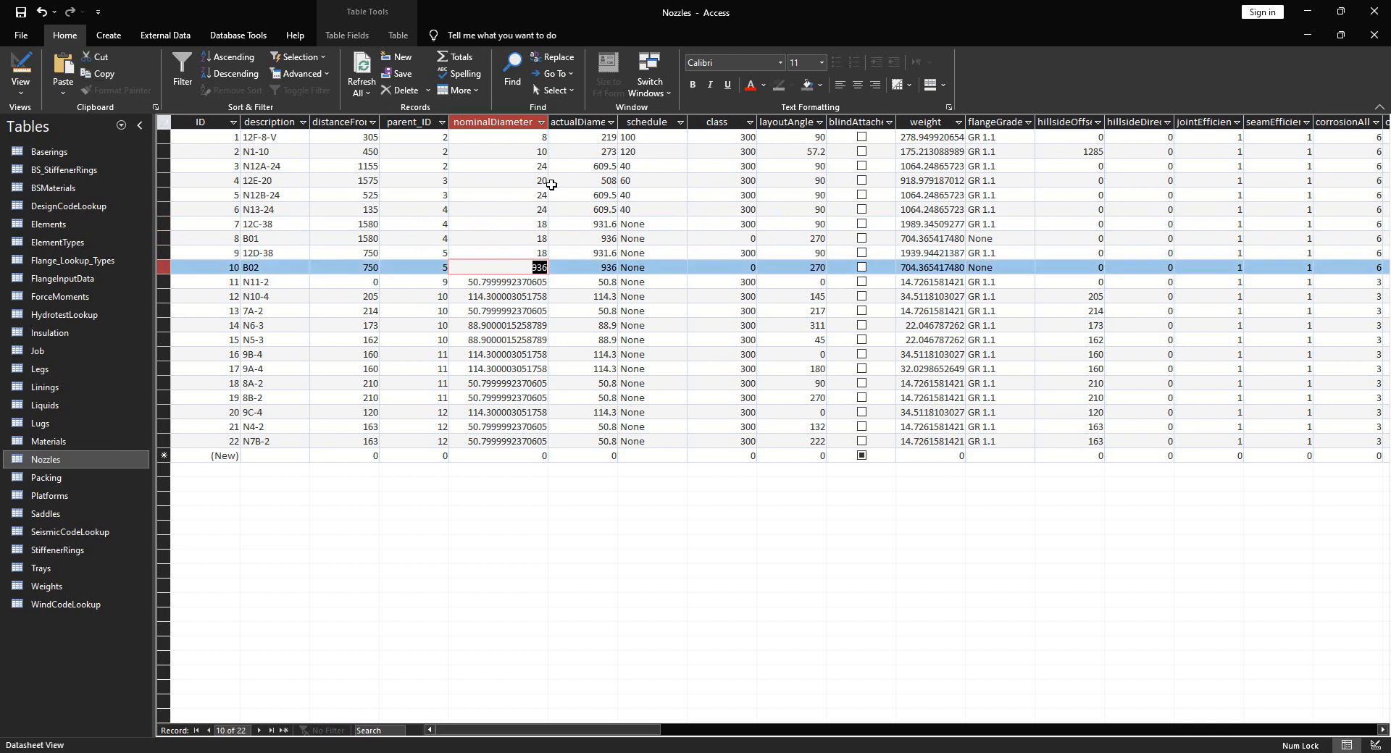
text(18)
key(Down)
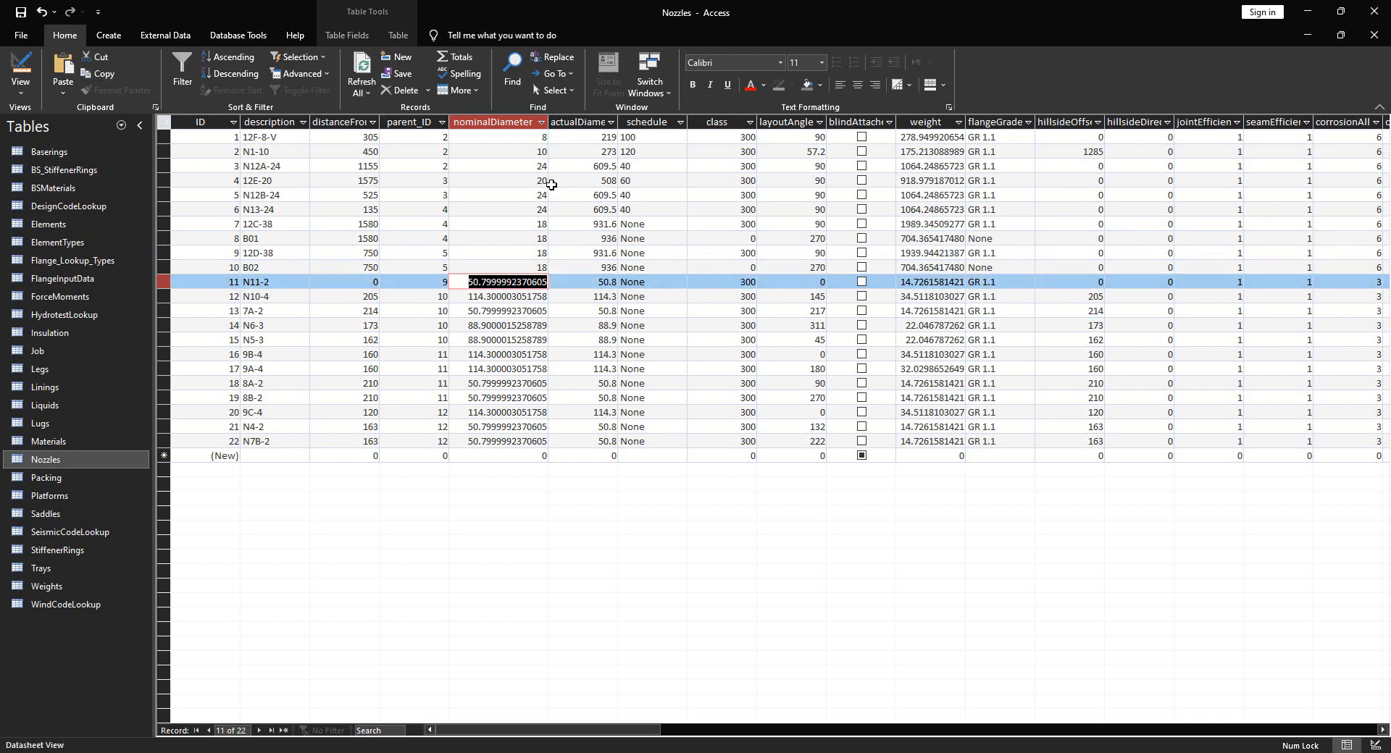
Enter 2, 4, 2, 3, 3, 4, 4, 2, 2, 4, 2, 2 for nozzles N11-2 through N7B-2, then close the database
text(2)
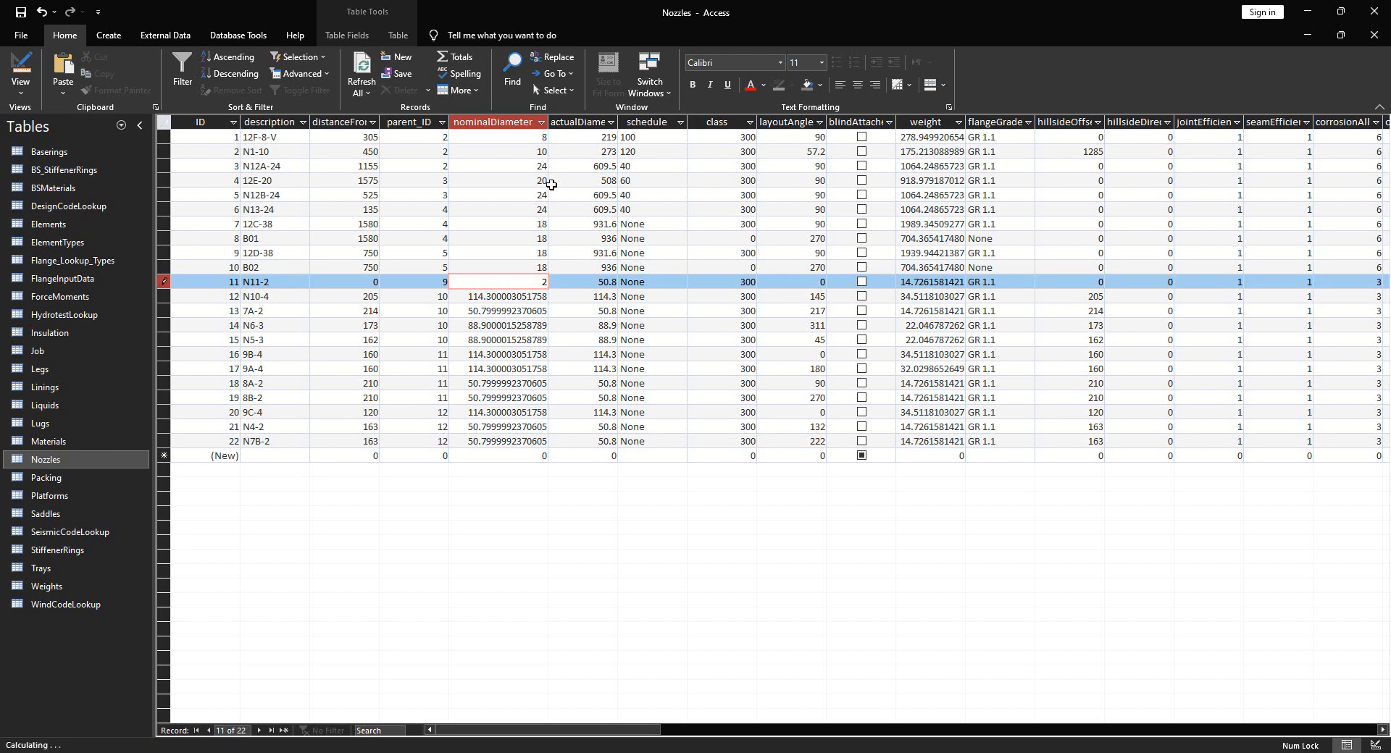
key(Down)
text(4)
key(Down)
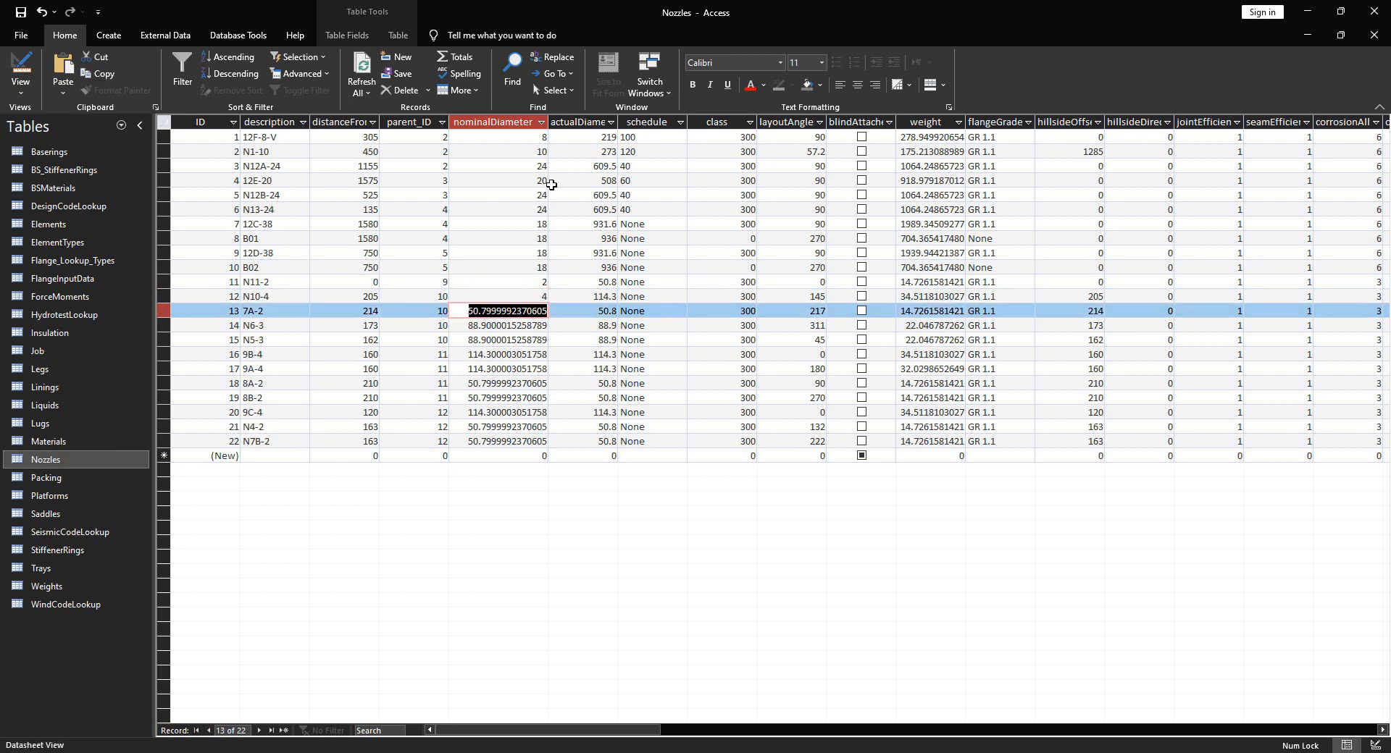
text(2)
key(Down)
text(3)
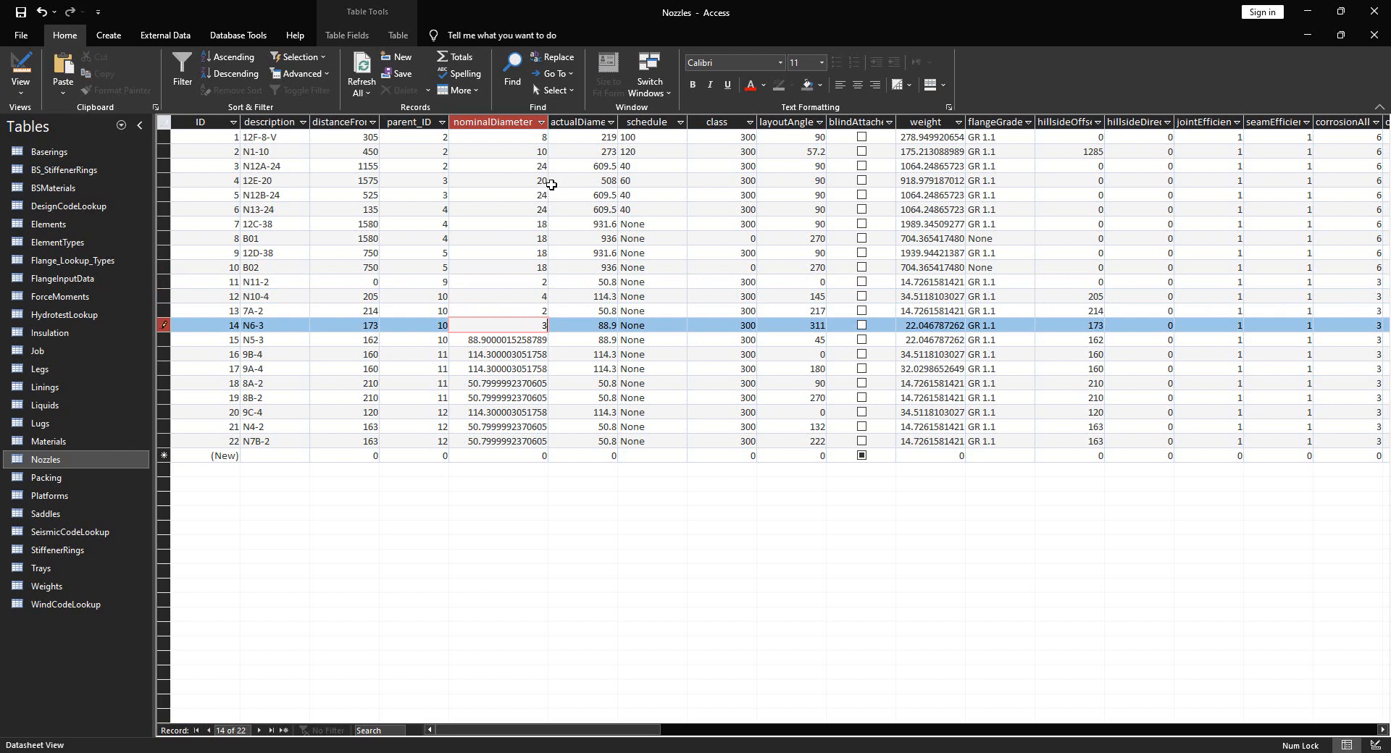
key(Down)
text(3)
key(Down)
text(4)
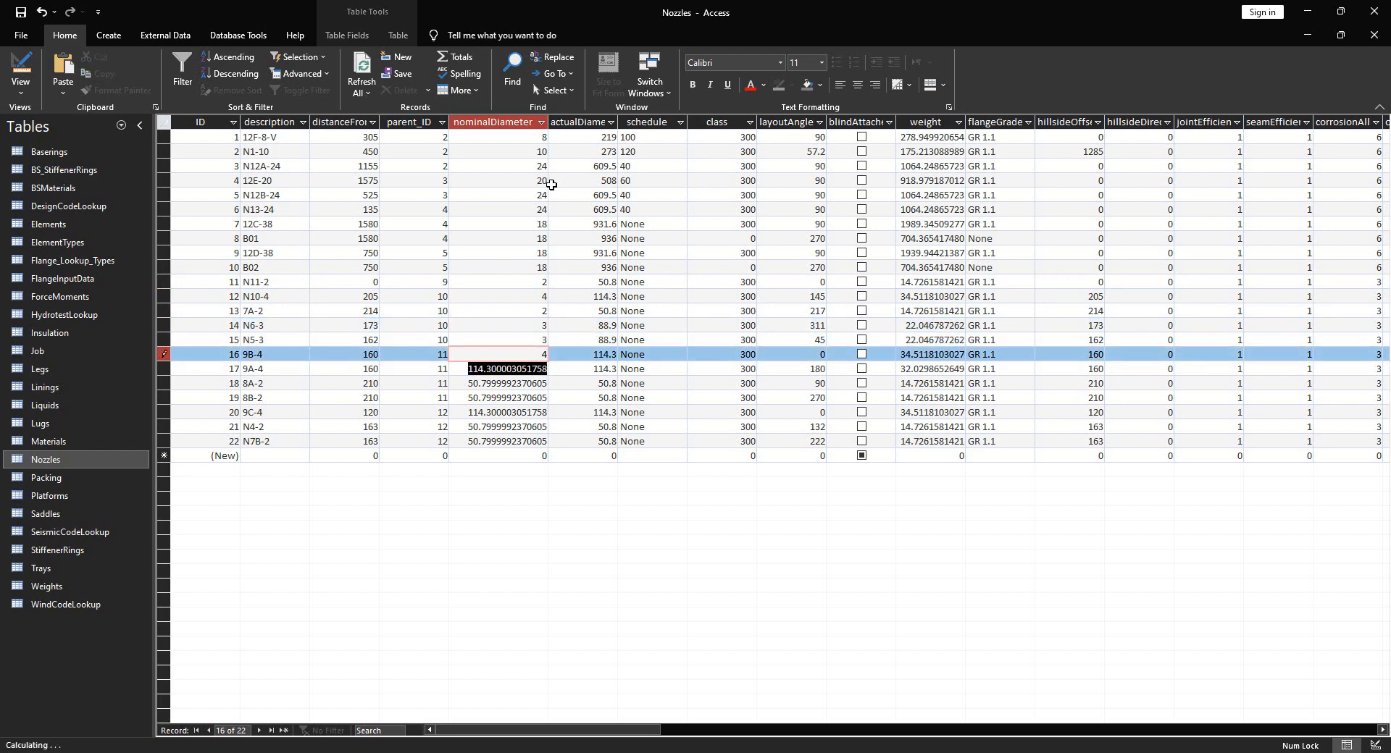
key(Down)
text(4)
key(Down)
text(2)
key(Down)
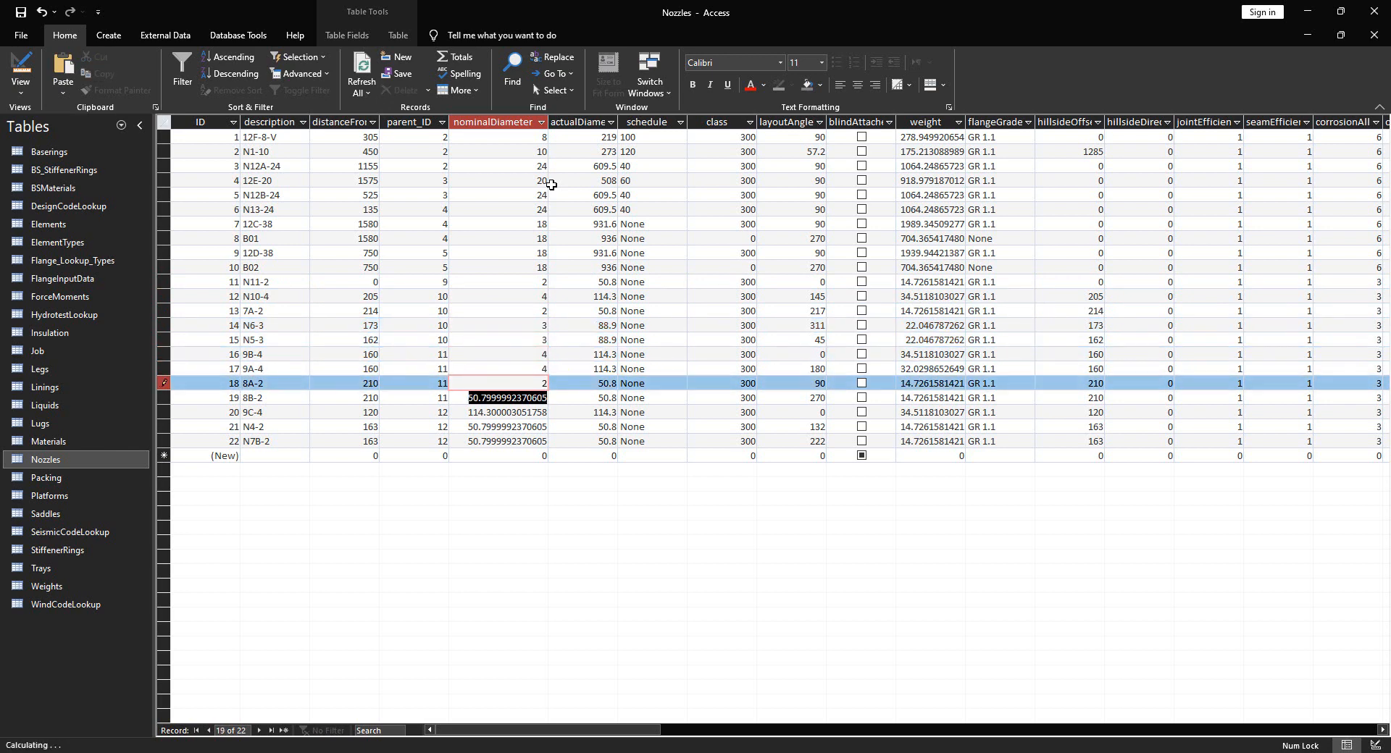
text(2)
key(Down)
text(4)
key(Down)
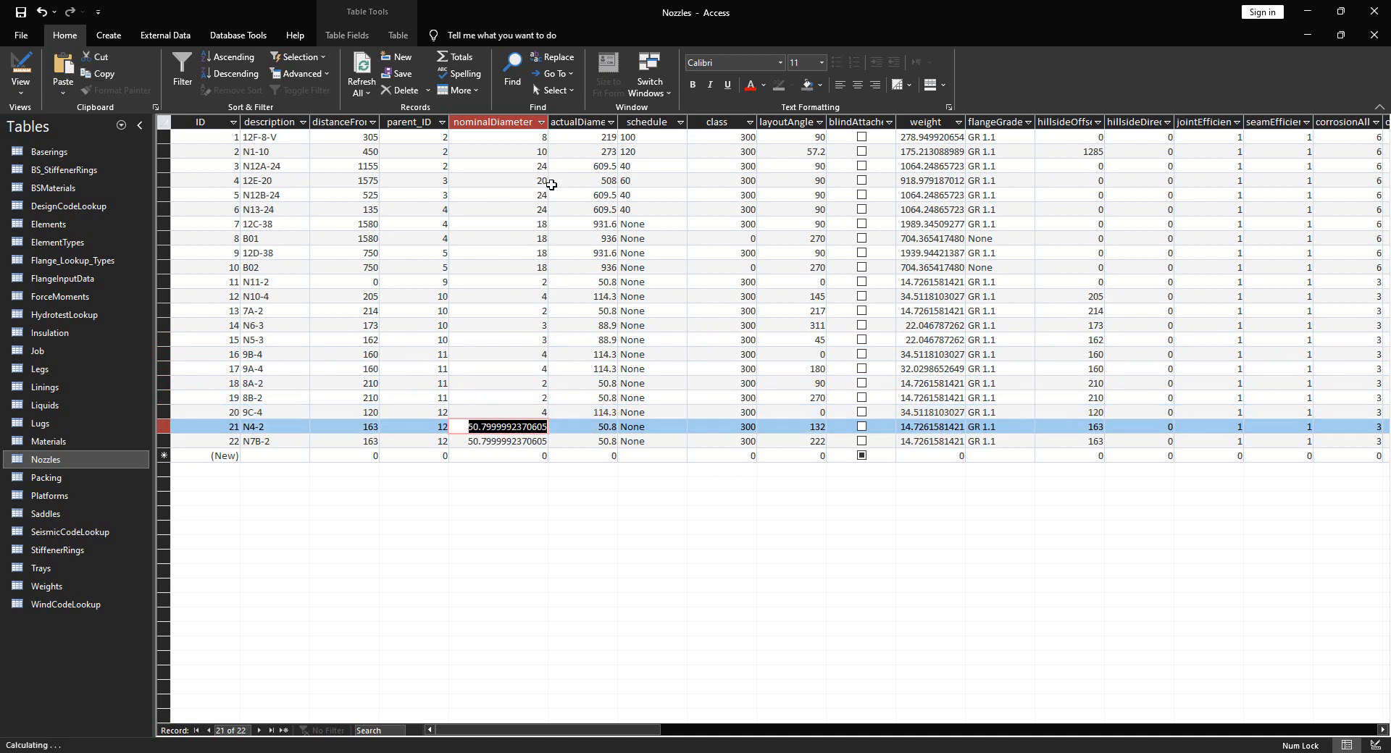
text(2)
key(Down)
text(2)
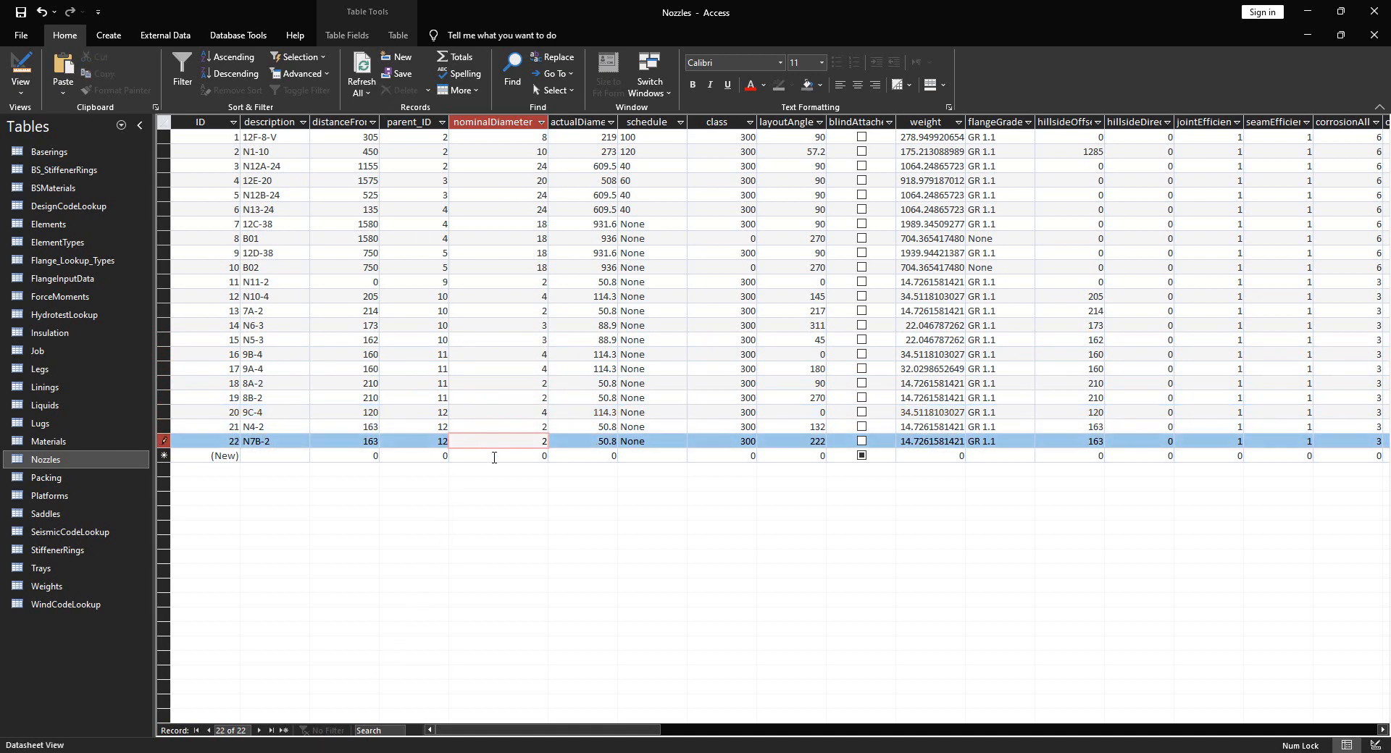
click(494, 458)
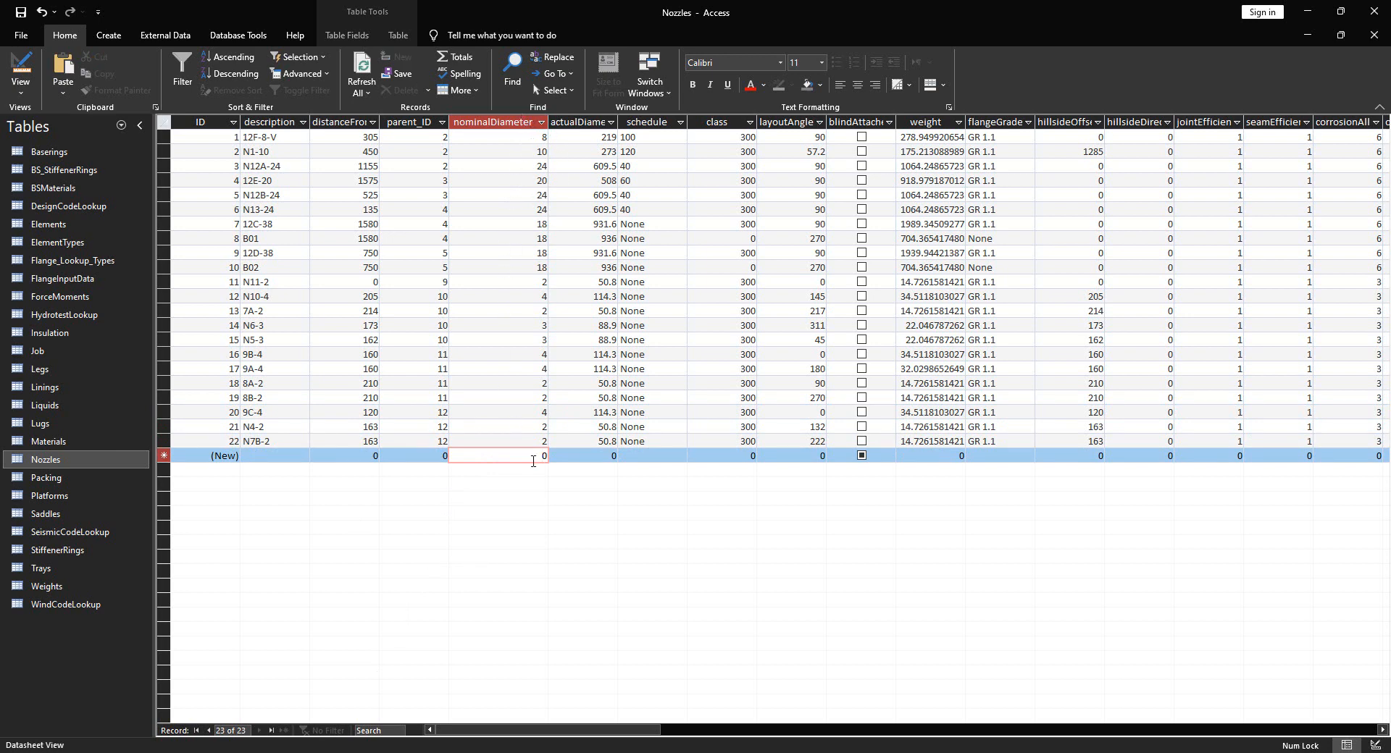
click(1375, 16)
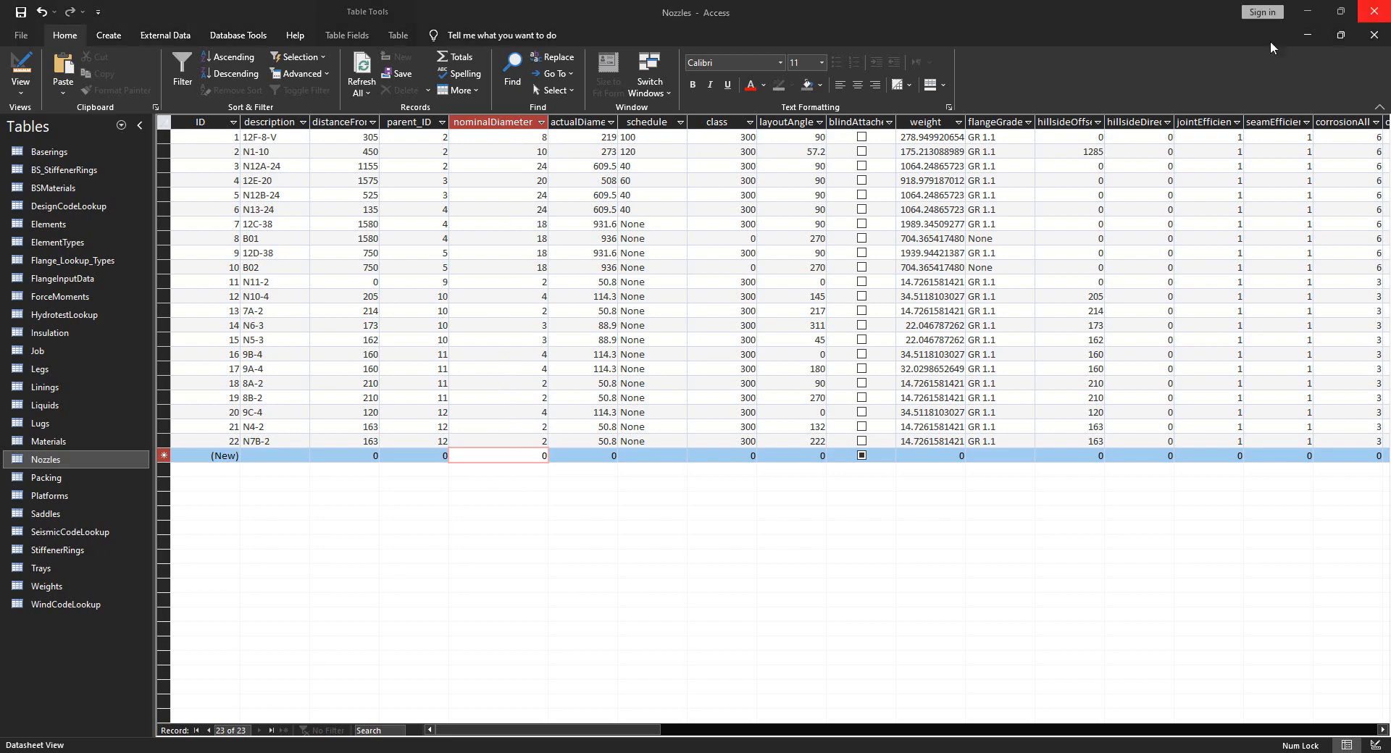
Keep the Access layout changes and start a new SEG project named PV Elite Model
click(641, 426)
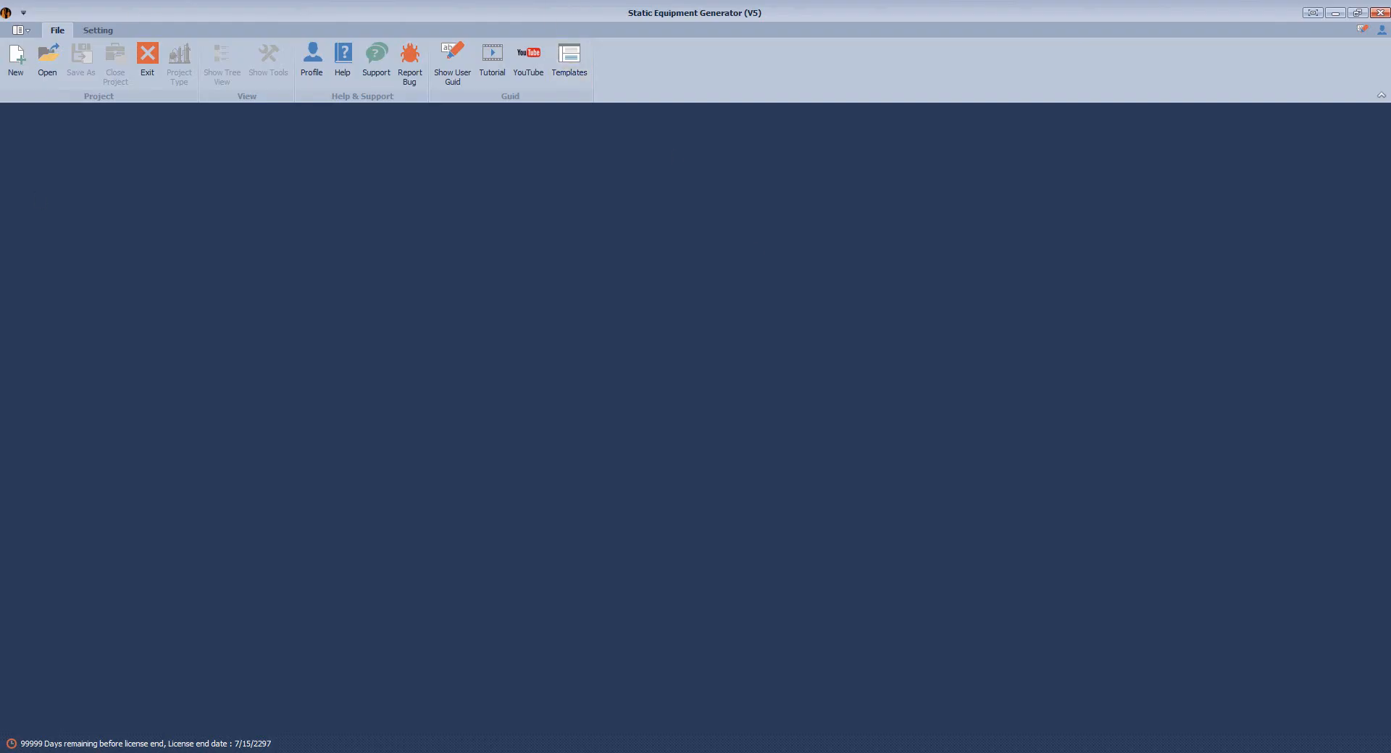
click(15, 60)
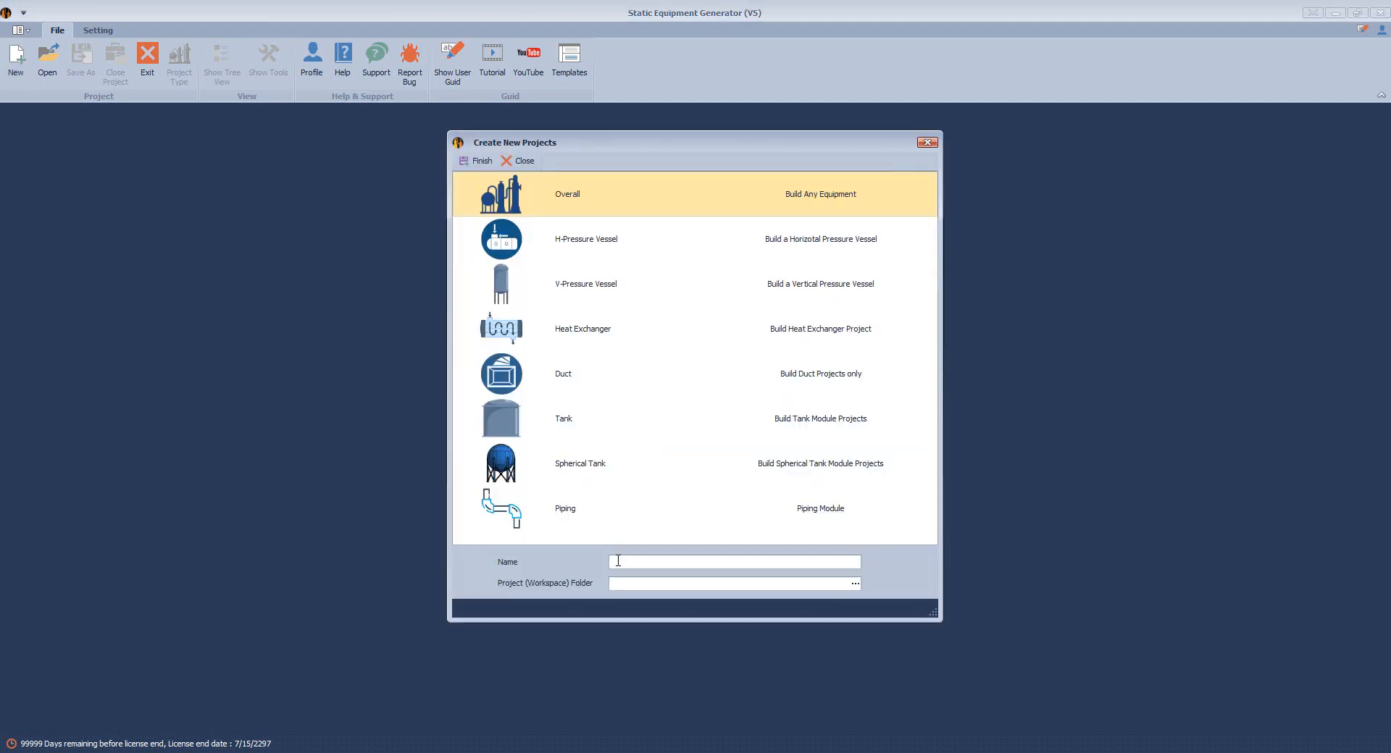
click(618, 562)
text(PV Elite Model)
Set the project workspace folder to the Desktop and finish creating the project
click(854, 583)
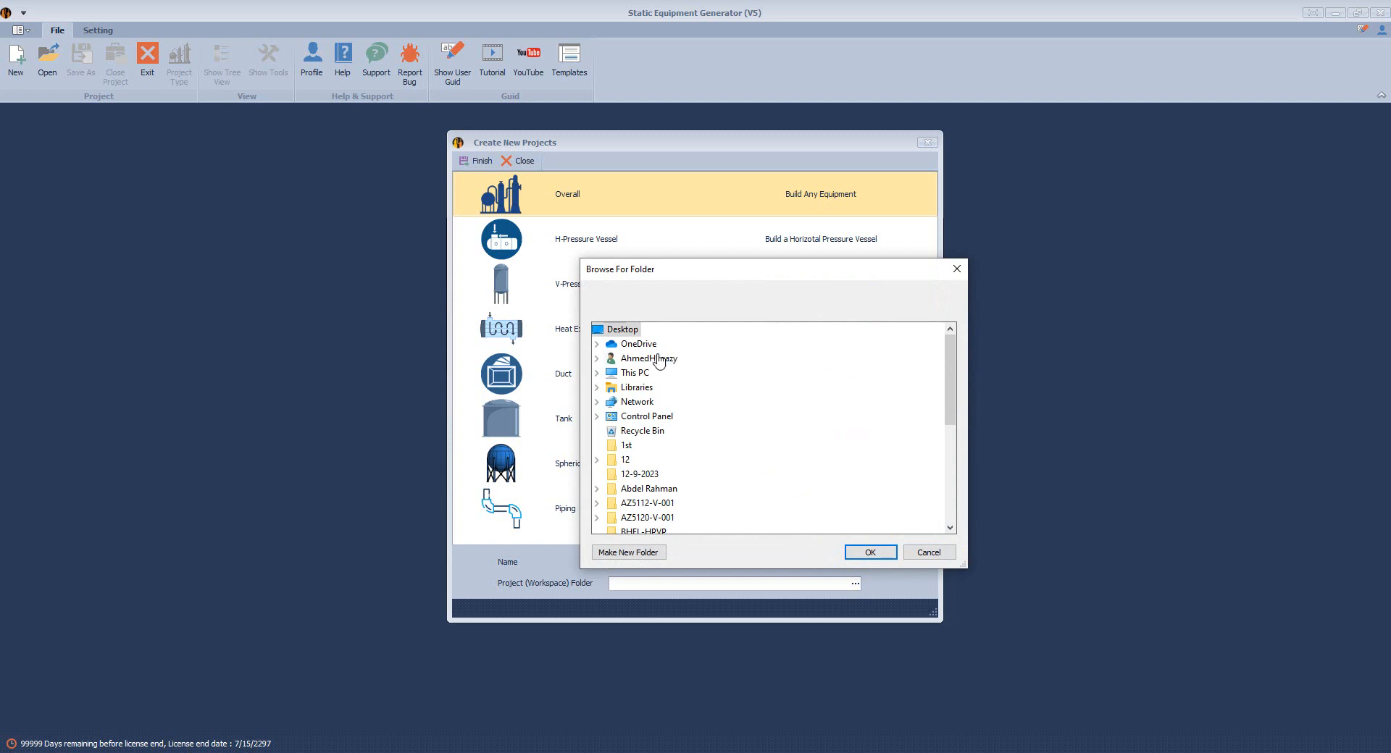
scroll(689, 433, down, 1)
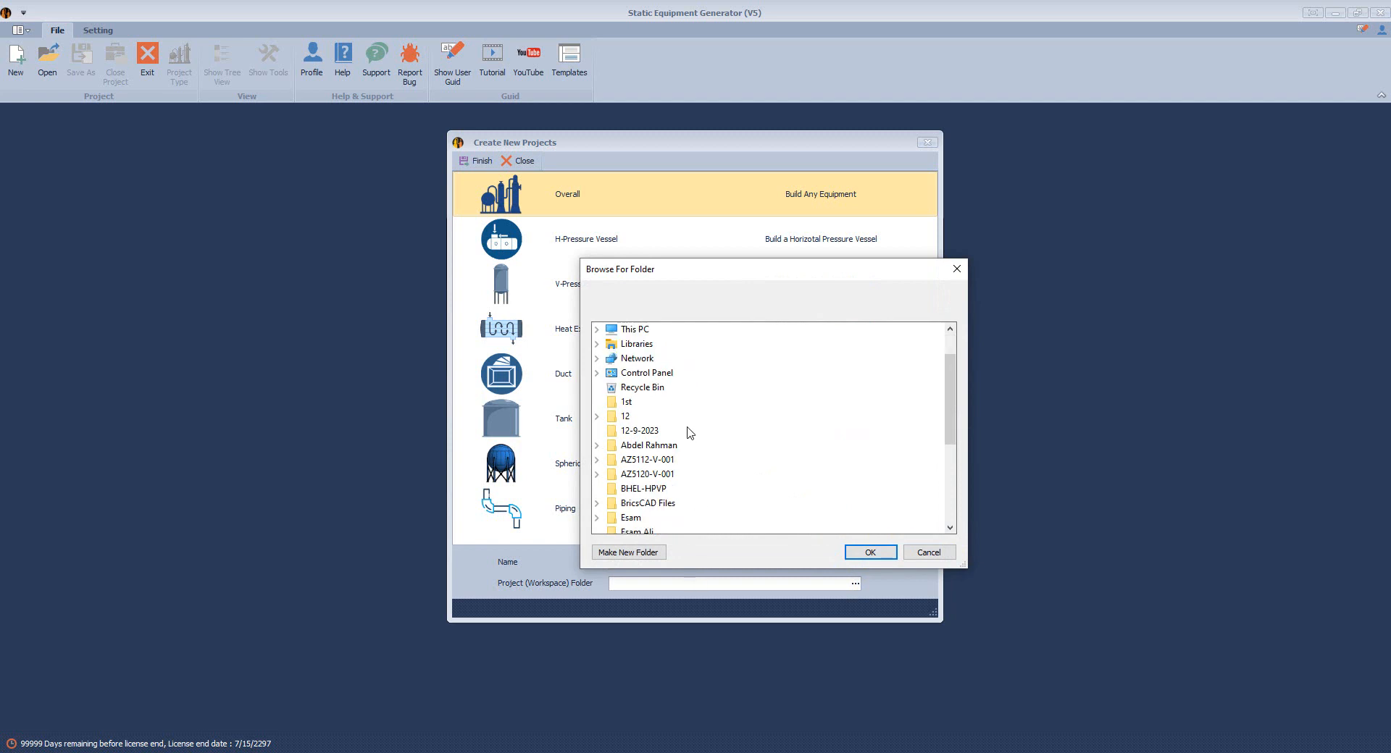
click(643, 490)
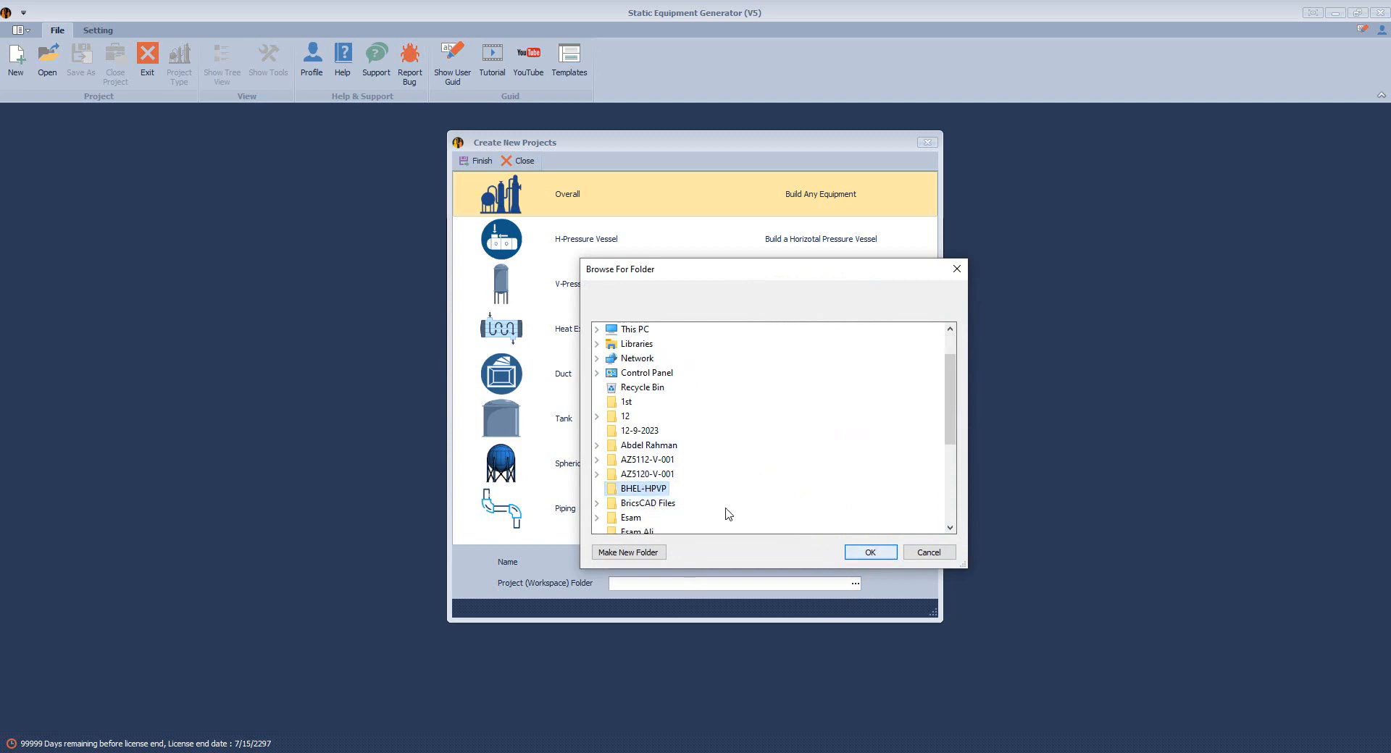
click(850, 555)
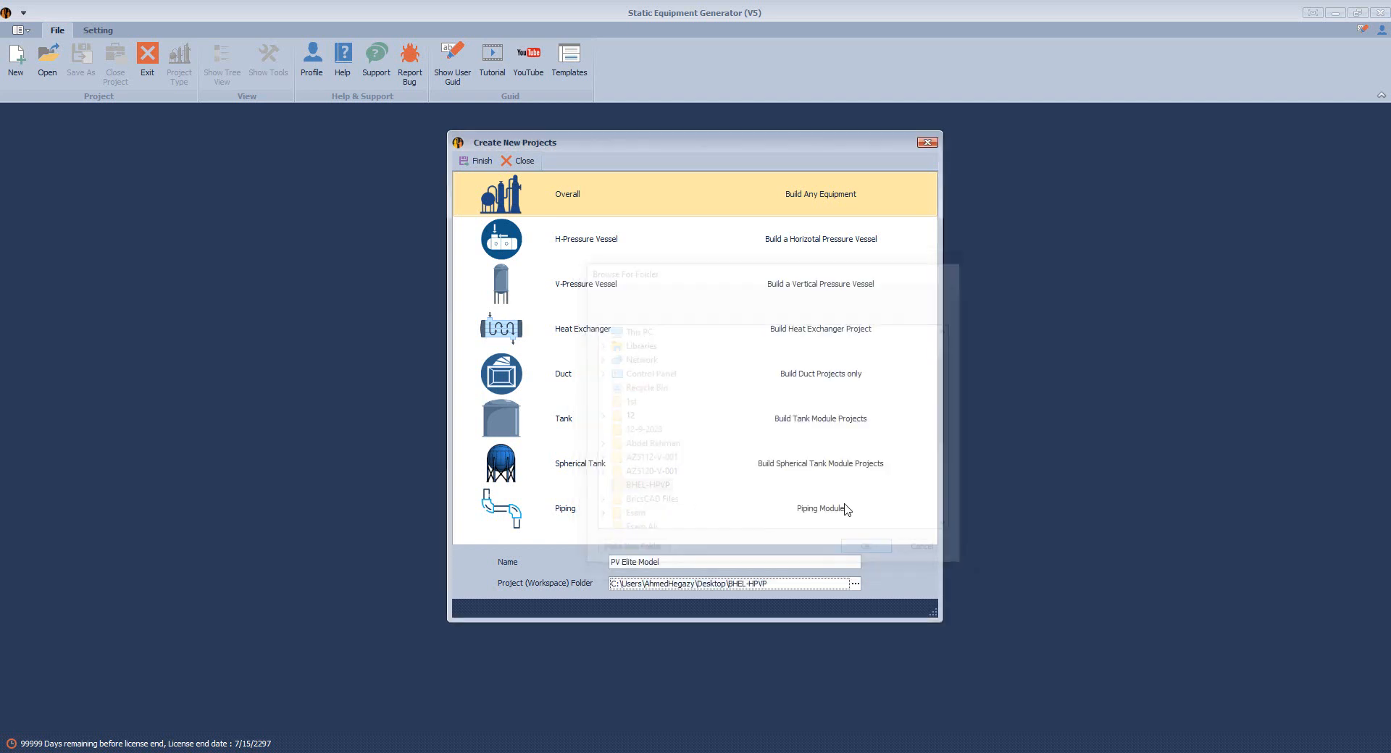
click(856, 583)
scroll(739, 427, down, 6)
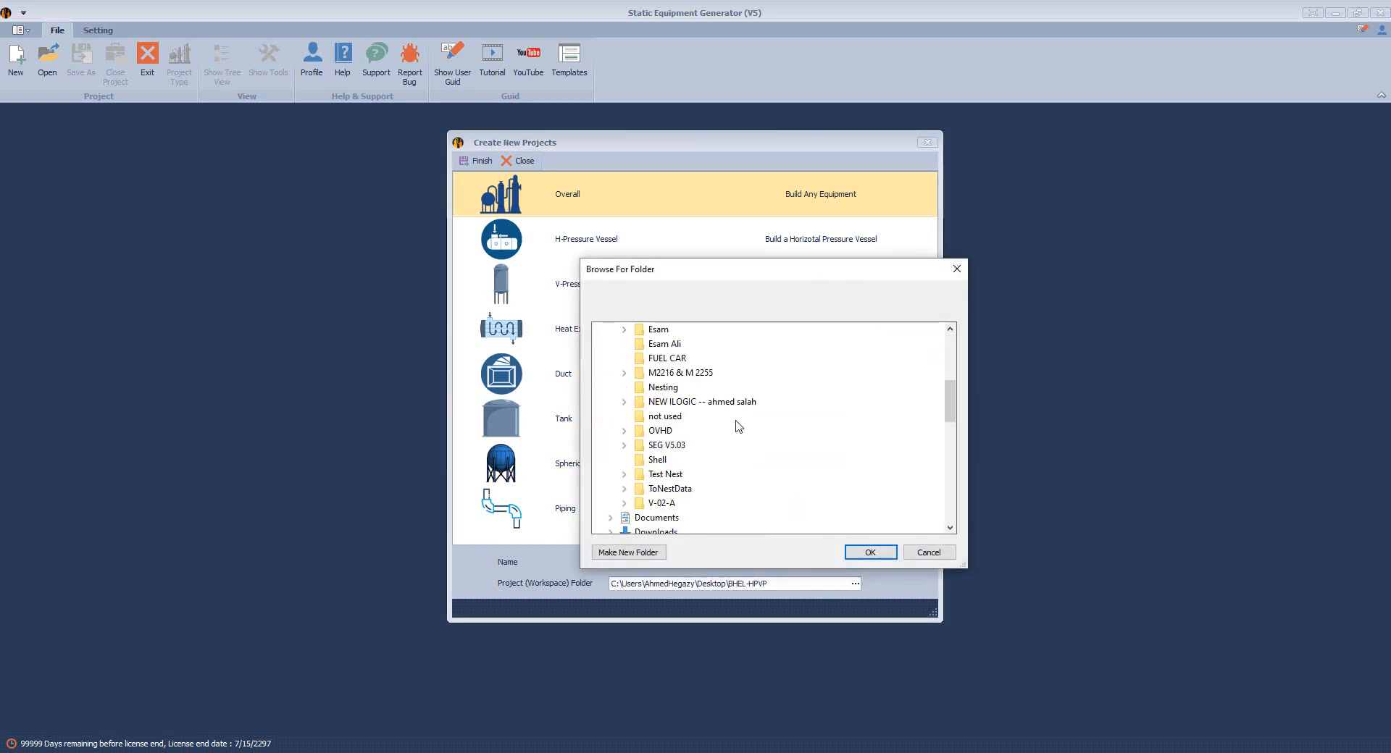
scroll(739, 426, up, 10)
click(637, 330)
click(870, 552)
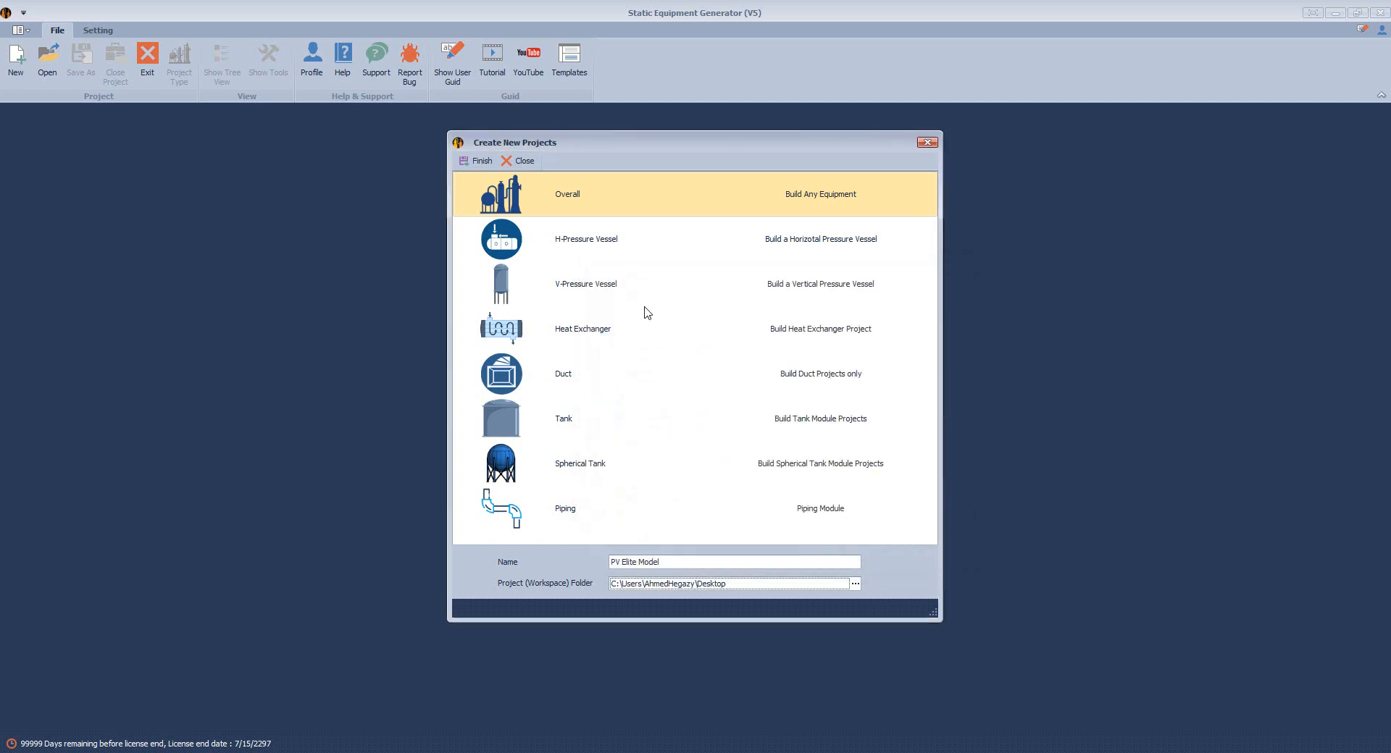
double_click(494, 215)
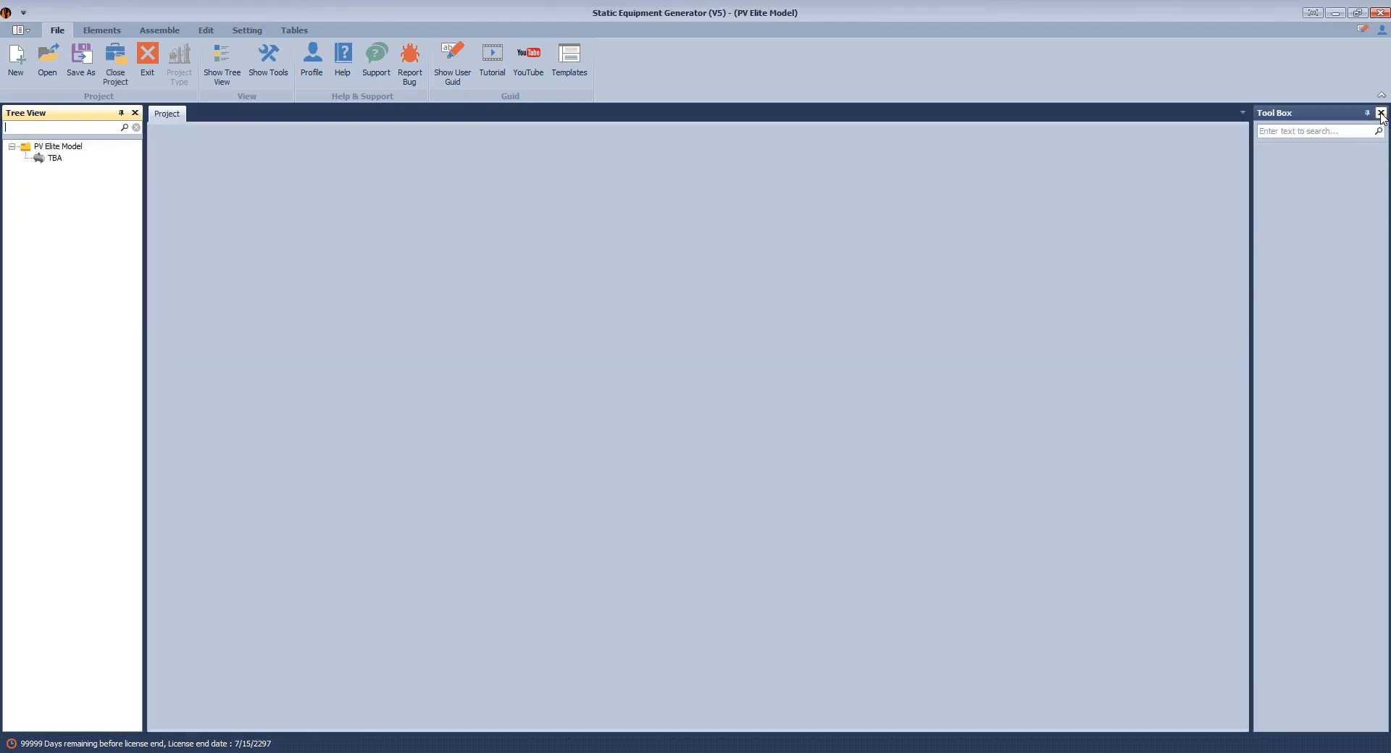
Close the Tool Box and run Import Access File (PV Elite) on TBA, accepting the considerations
click(52, 158)
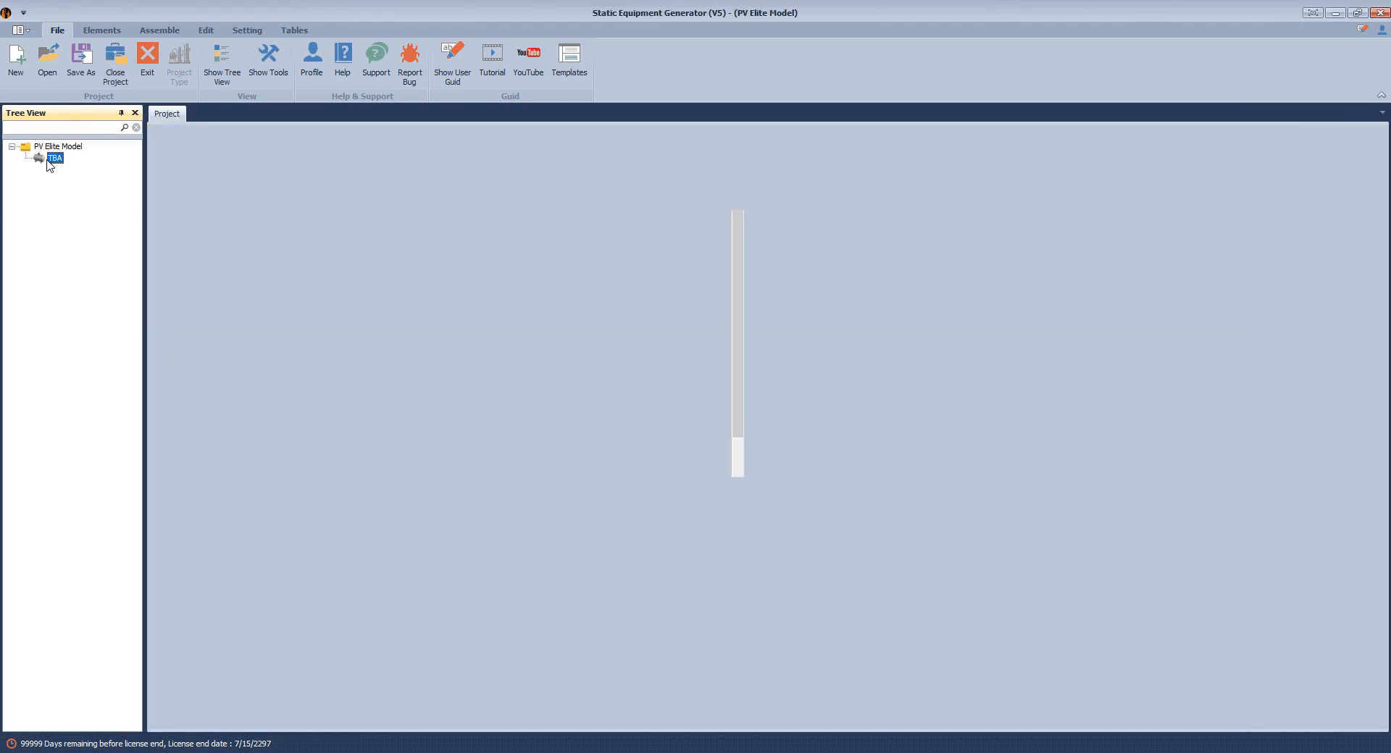
right_click(48, 161)
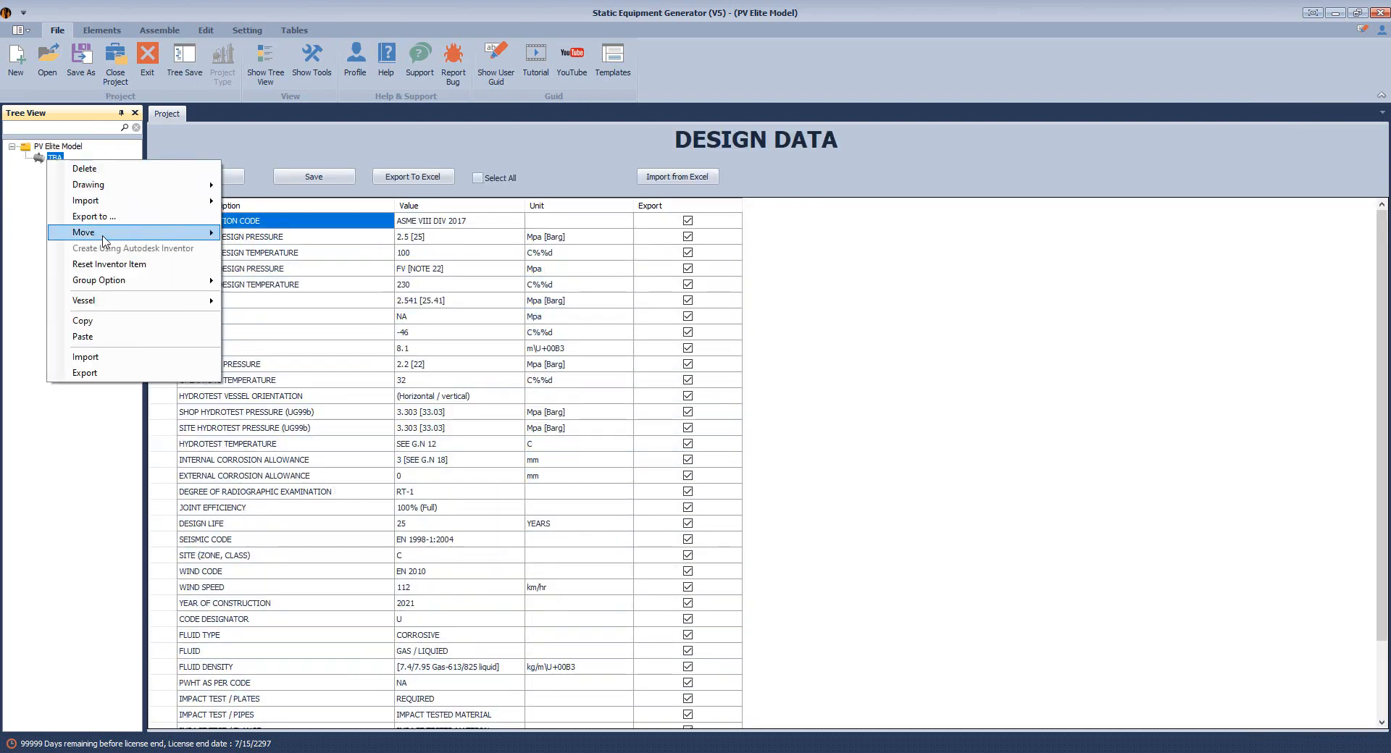
mouse_move(105, 232)
mouse_move(106, 202)
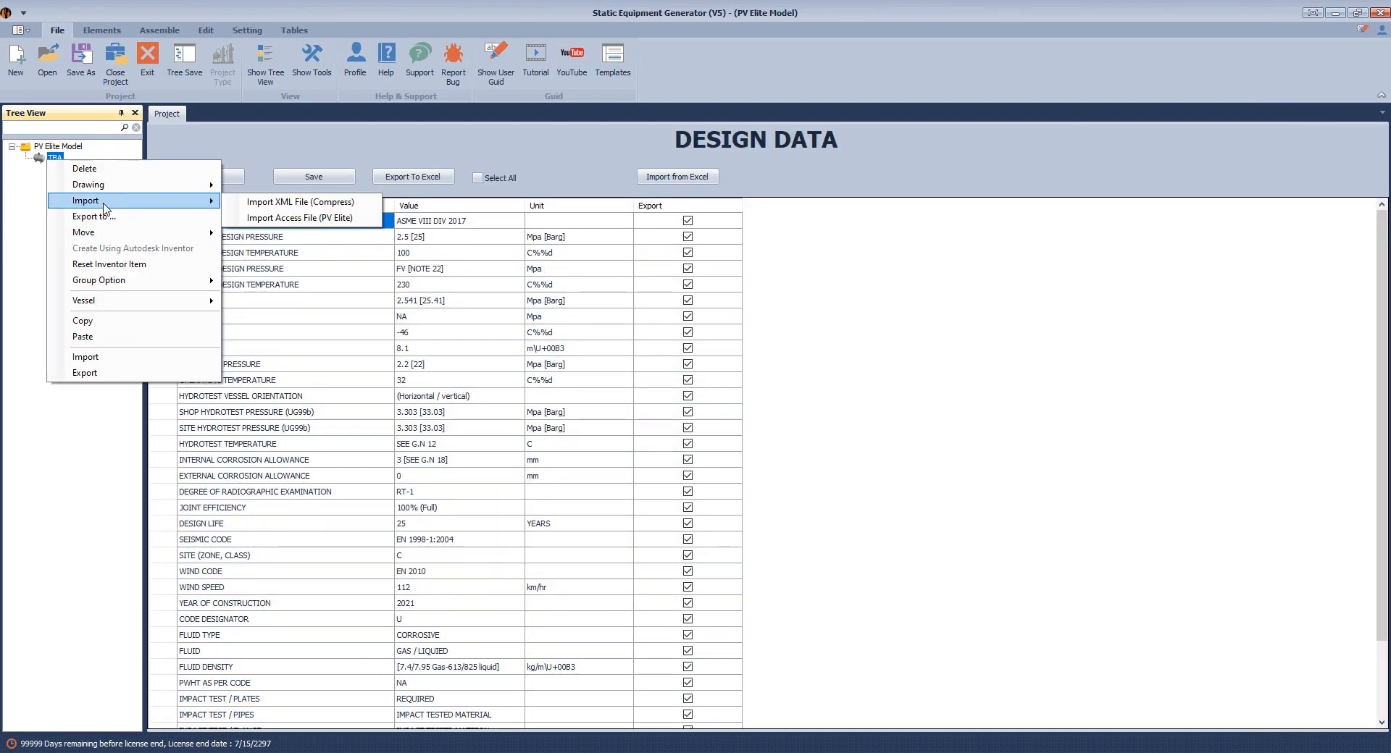
click(307, 219)
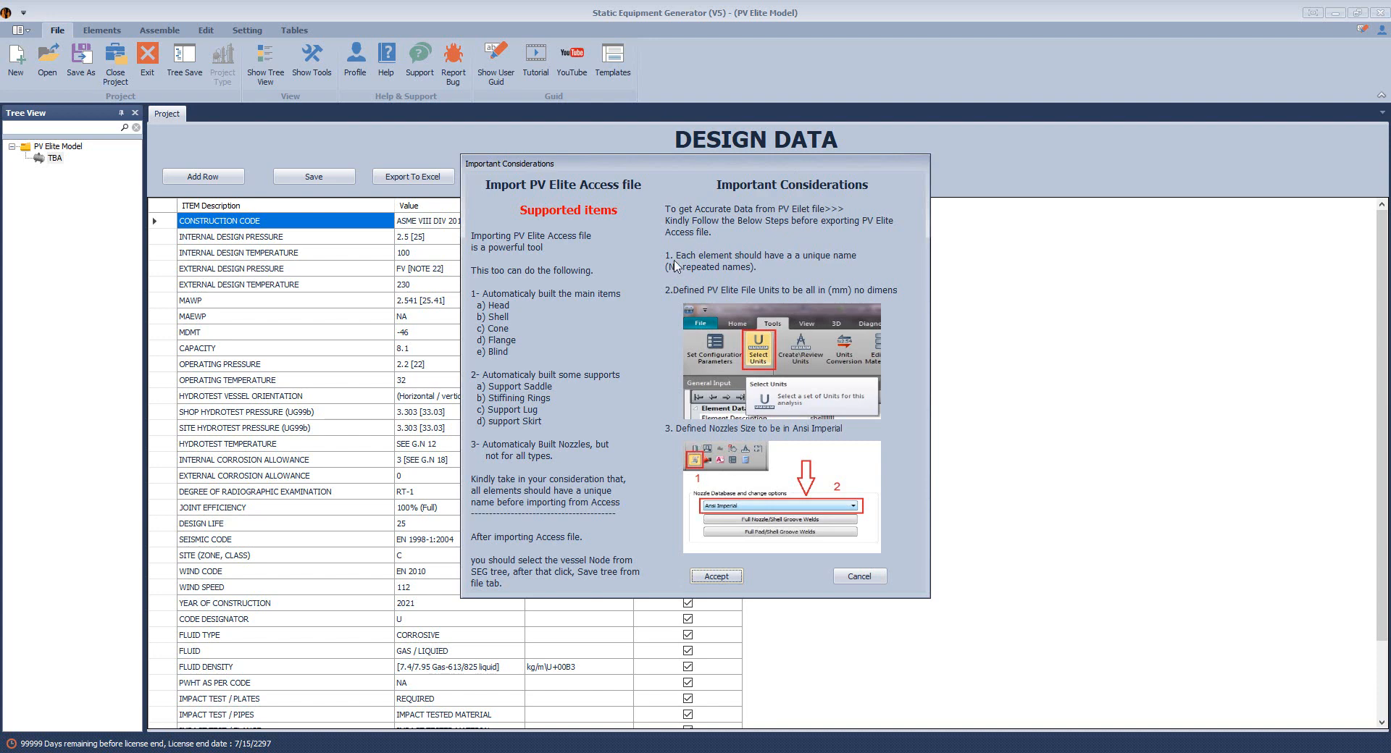
click(714, 577)
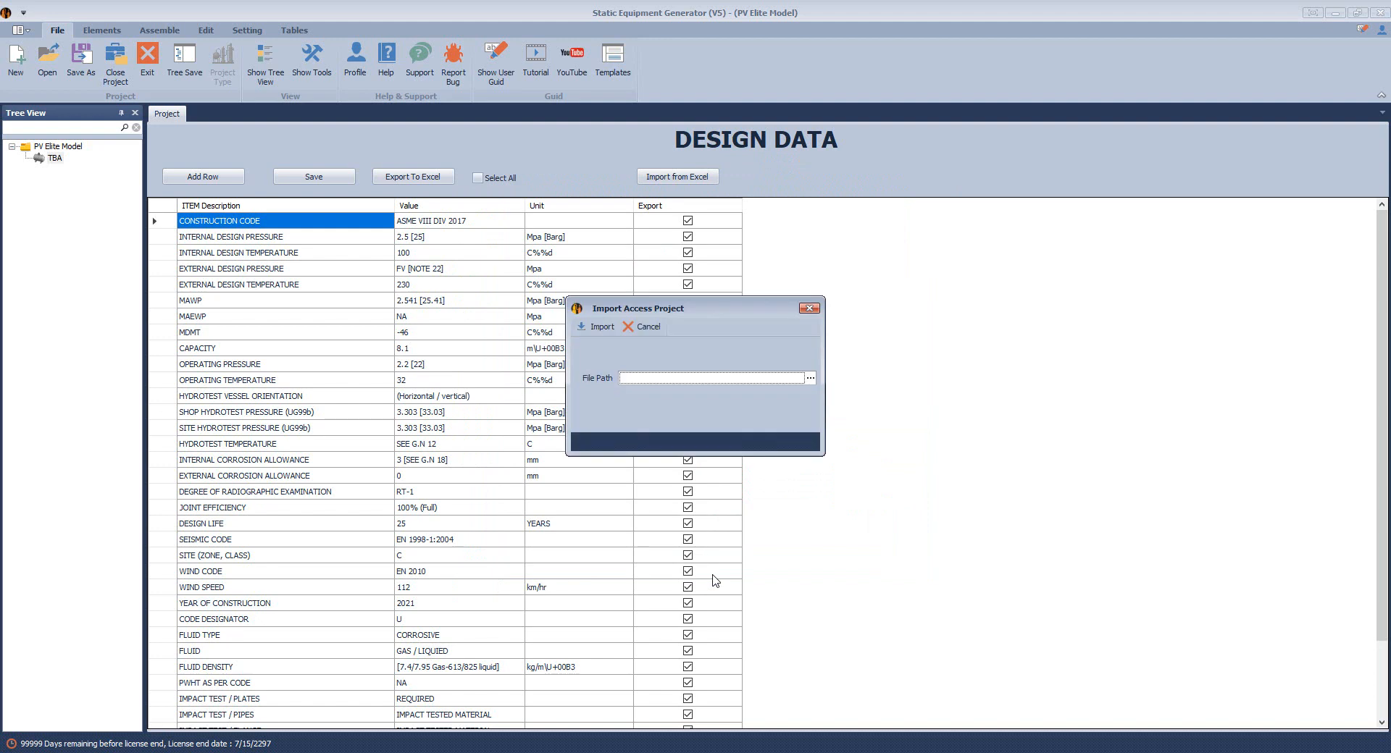
Pick the .accdb database in the BHEL-HPVP folder as the file path and import it
click(812, 380)
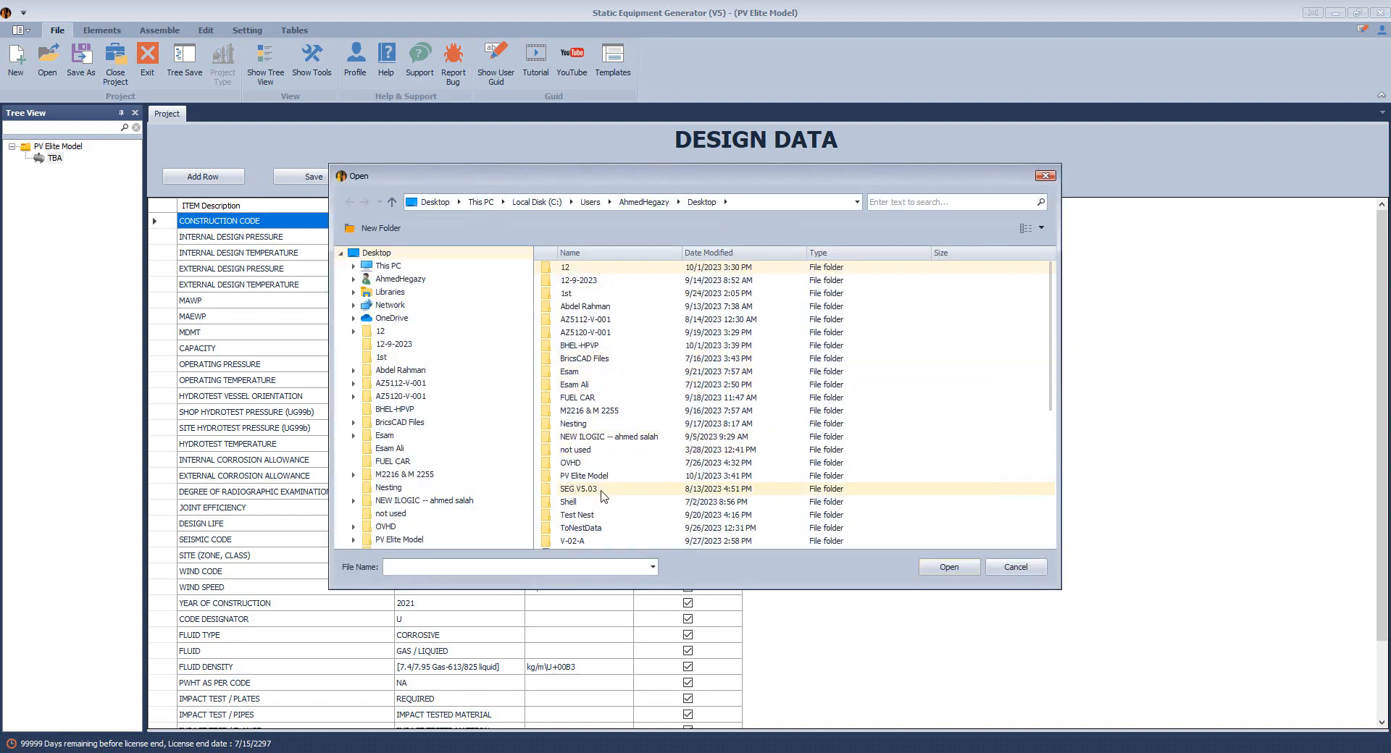
double_click(579, 345)
double_click(585, 268)
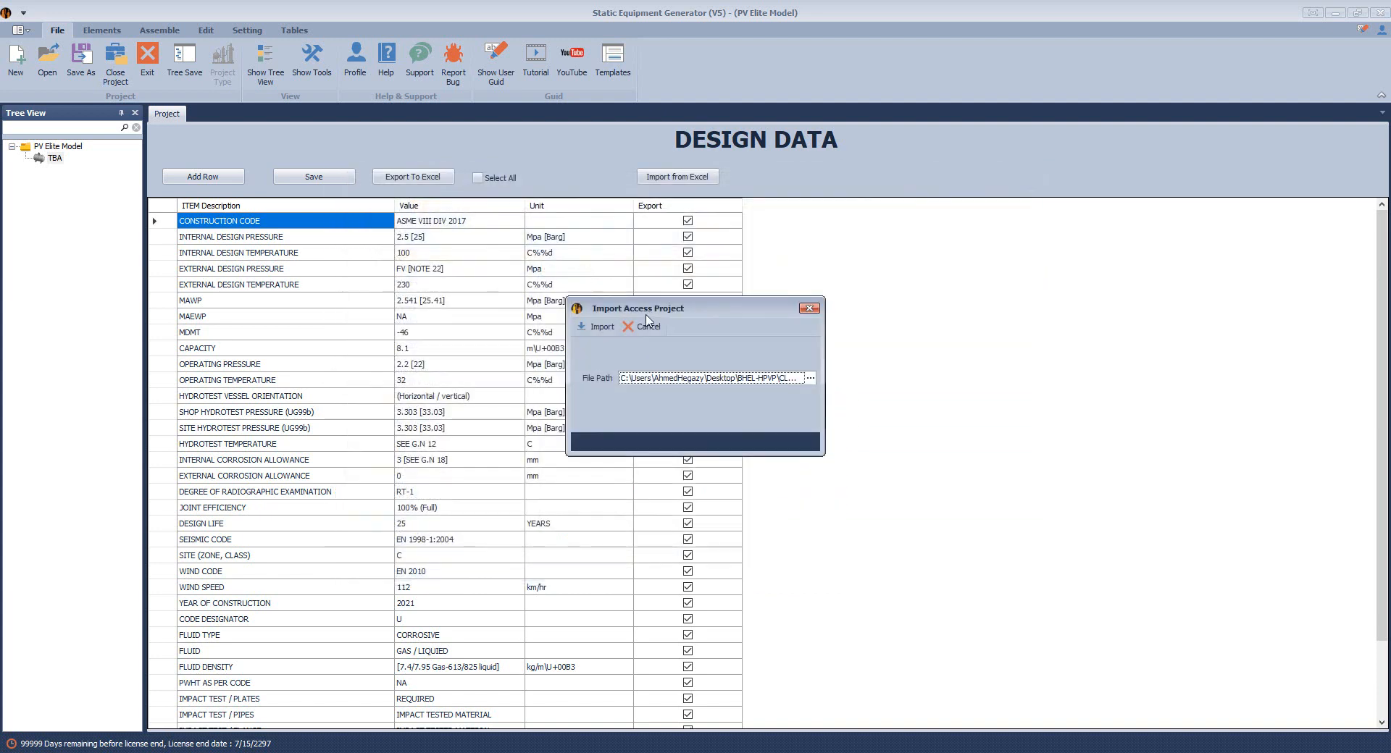
click(598, 326)
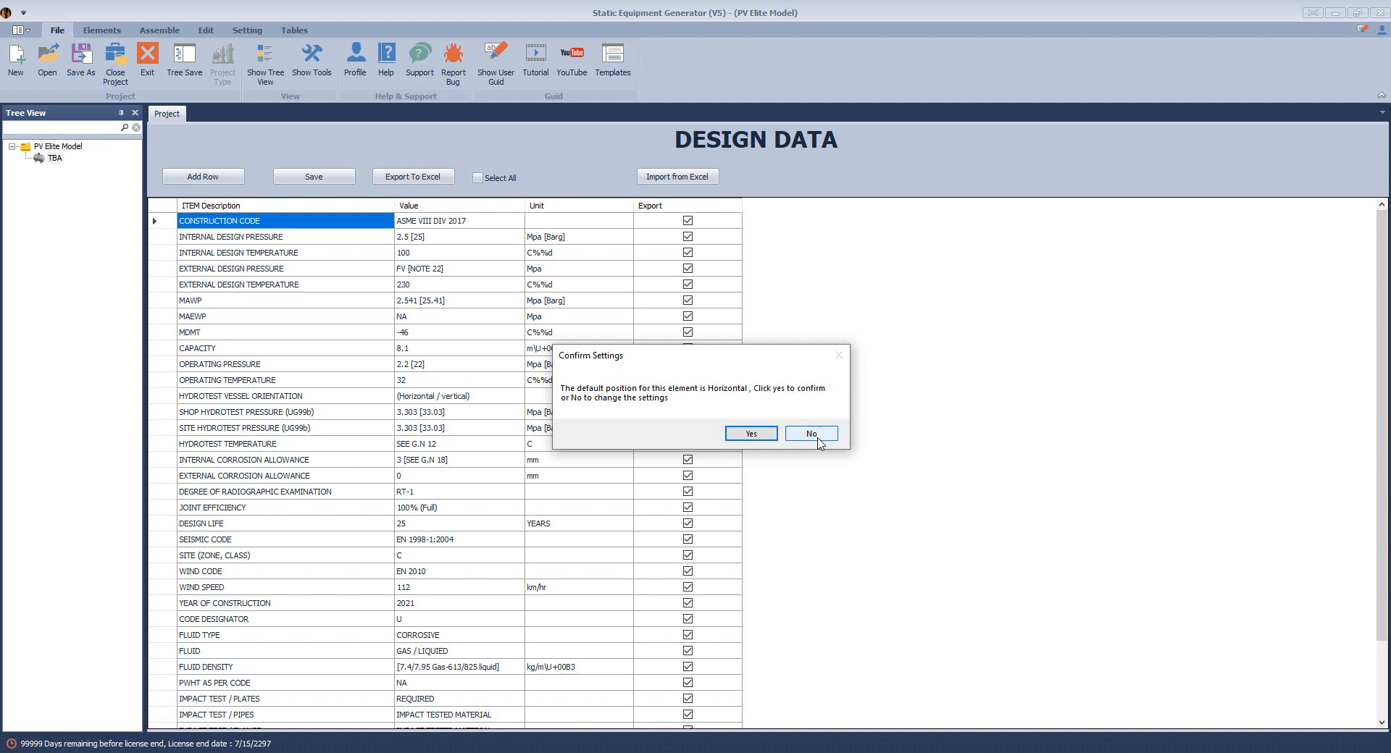
Confirm the horizontal position, check SHELL#1's L.W.L value, and save its 1800 length setting
click(750, 434)
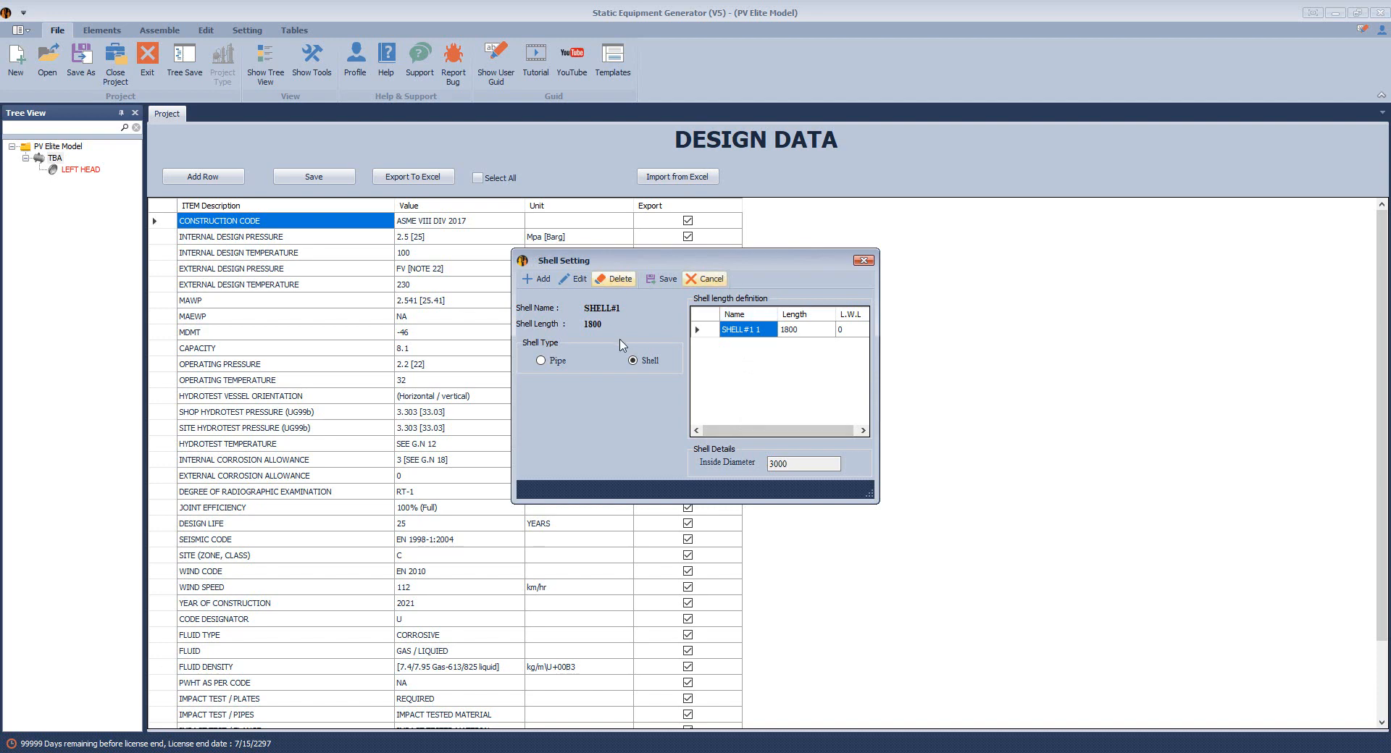
click(842, 332)
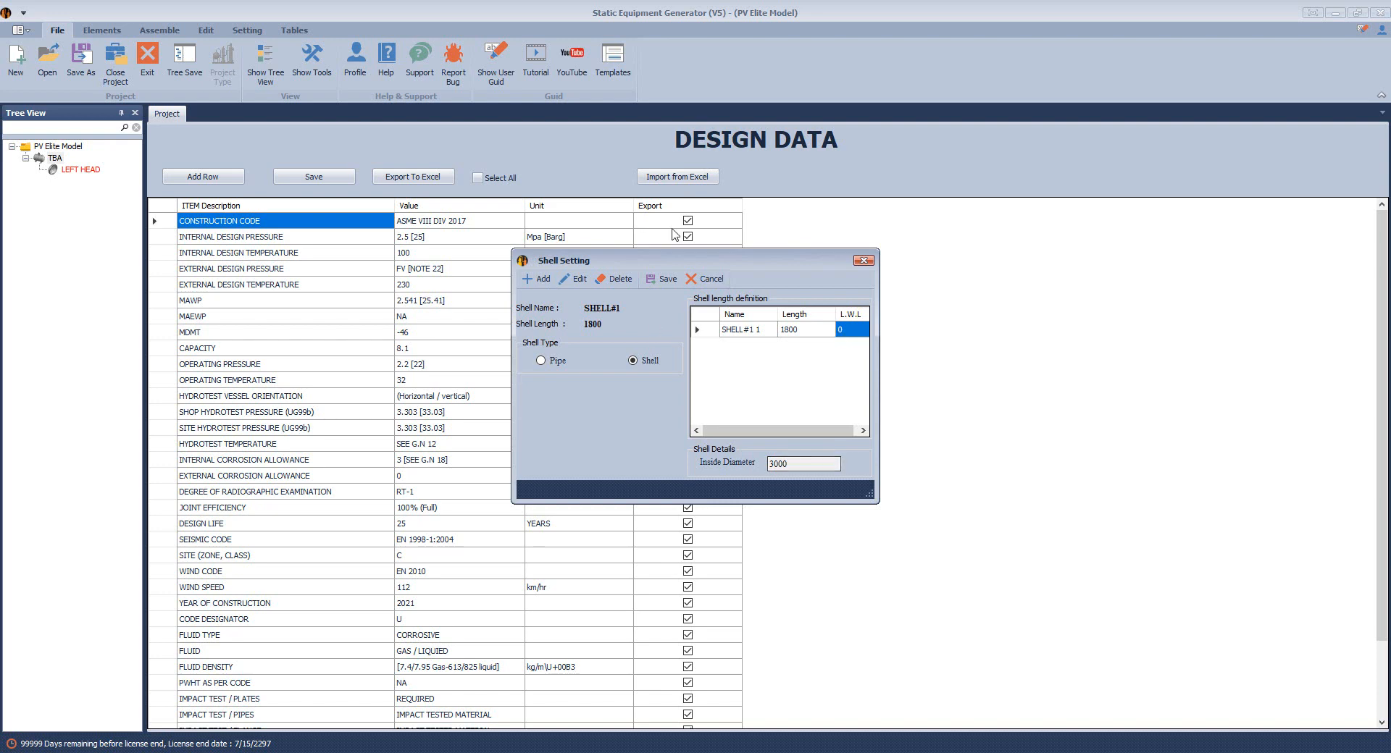
click(664, 283)
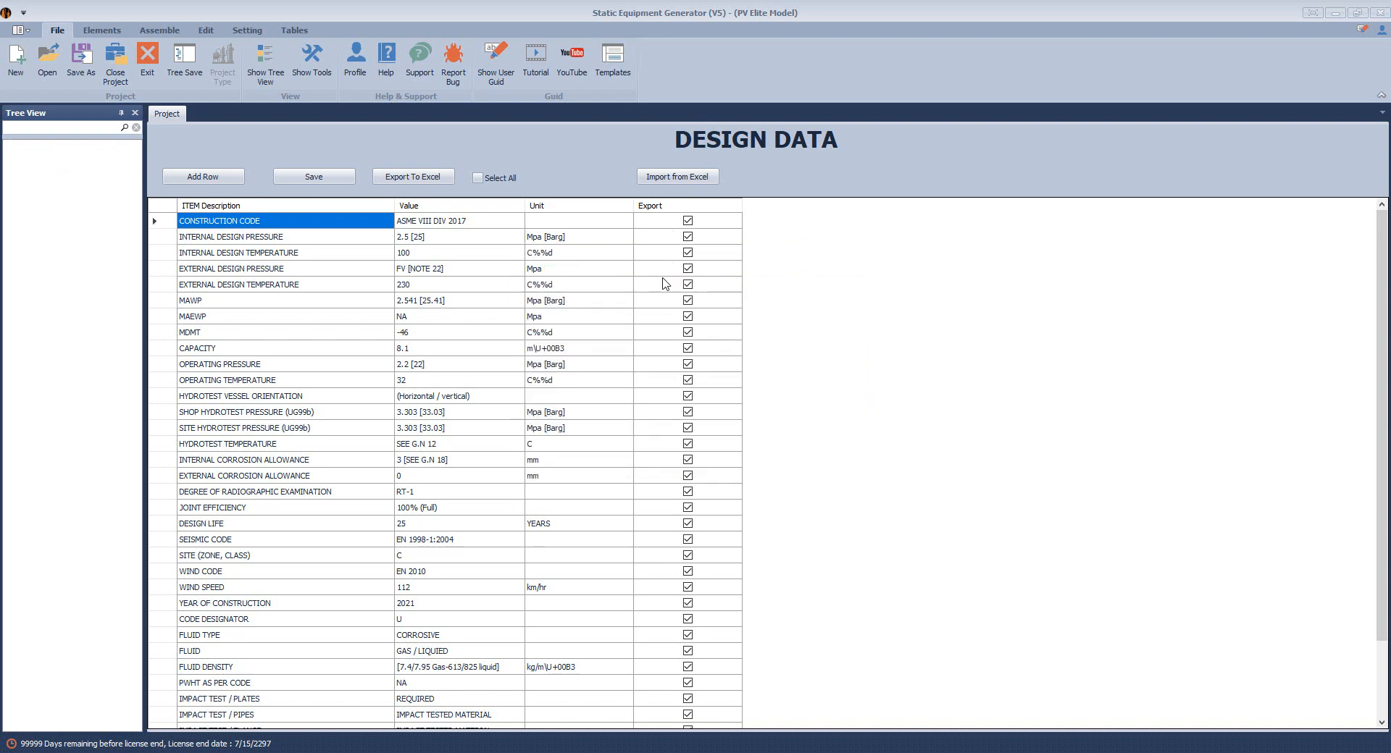
Save the SHELL#2 and SHELL#3 settings and widen the Tree View panel
click(663, 283)
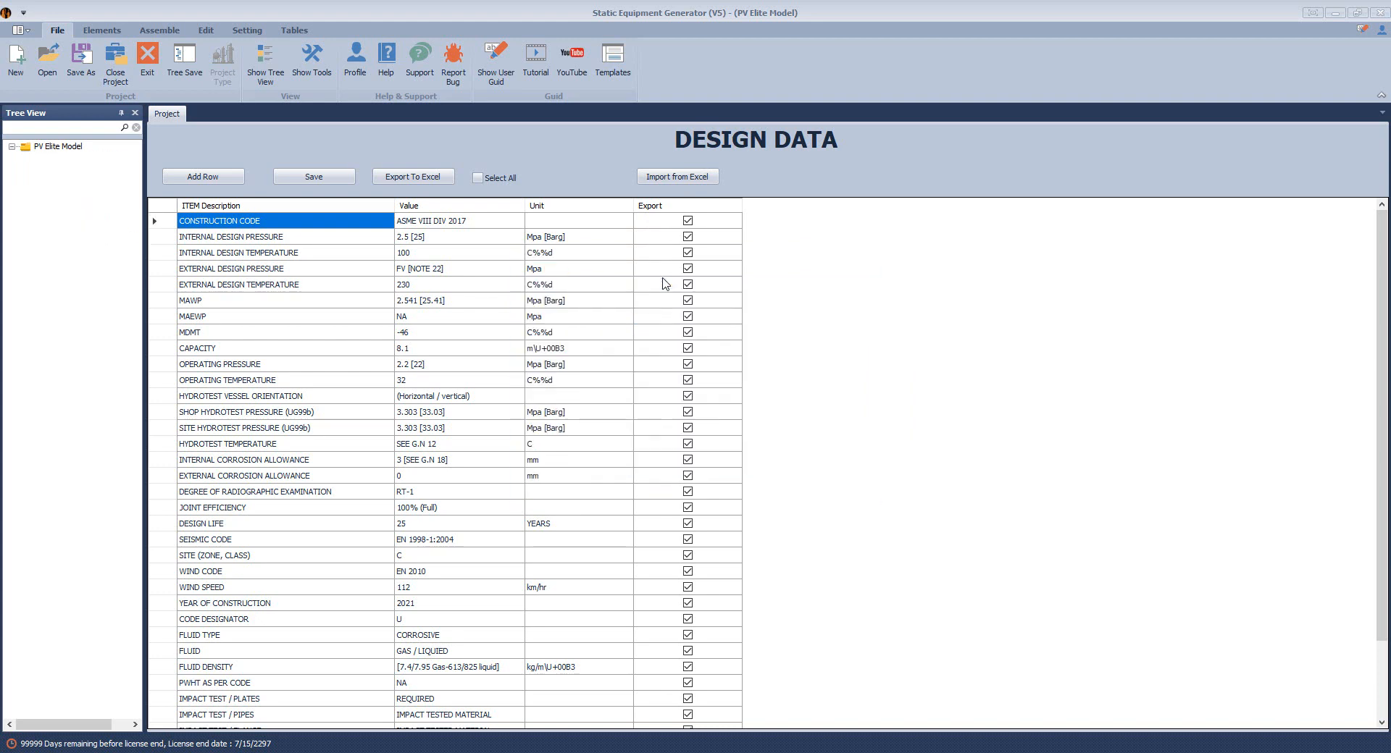
click(664, 282)
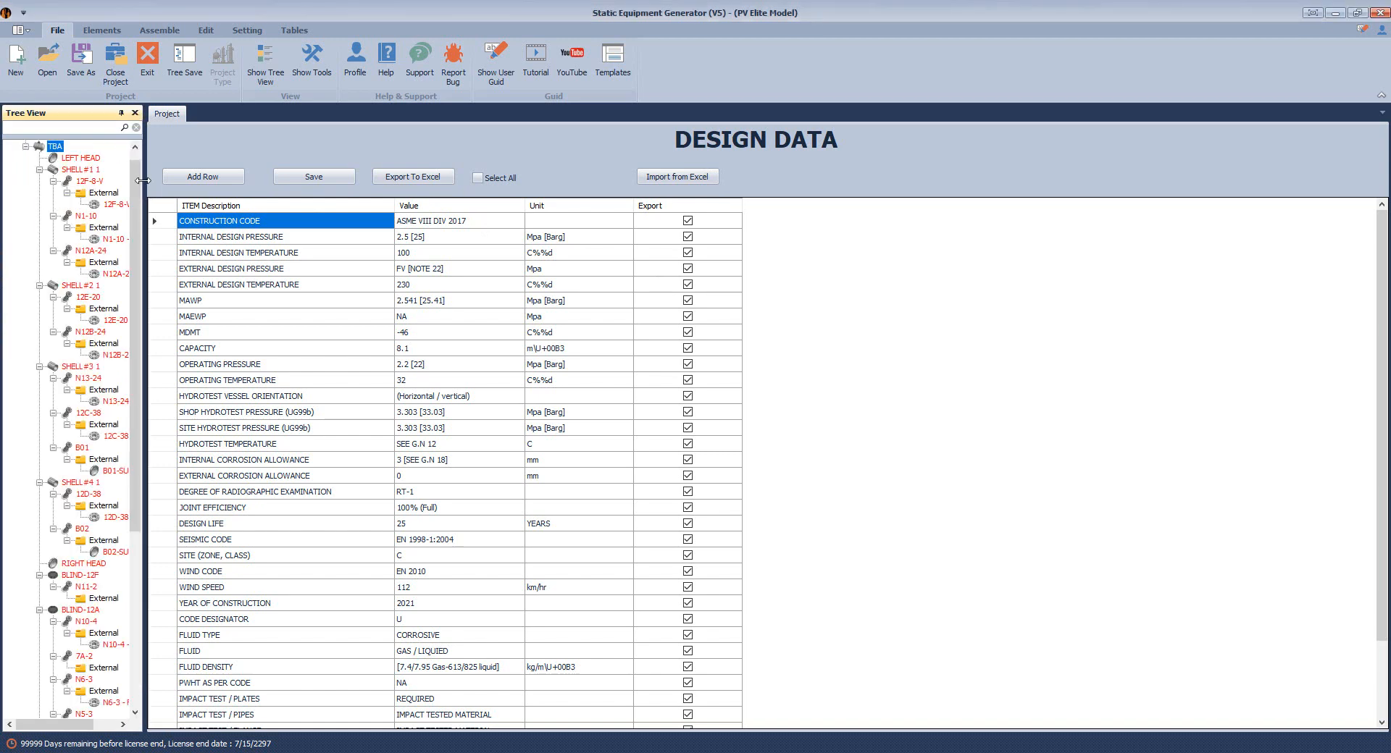
drag(145, 190, 235, 189)
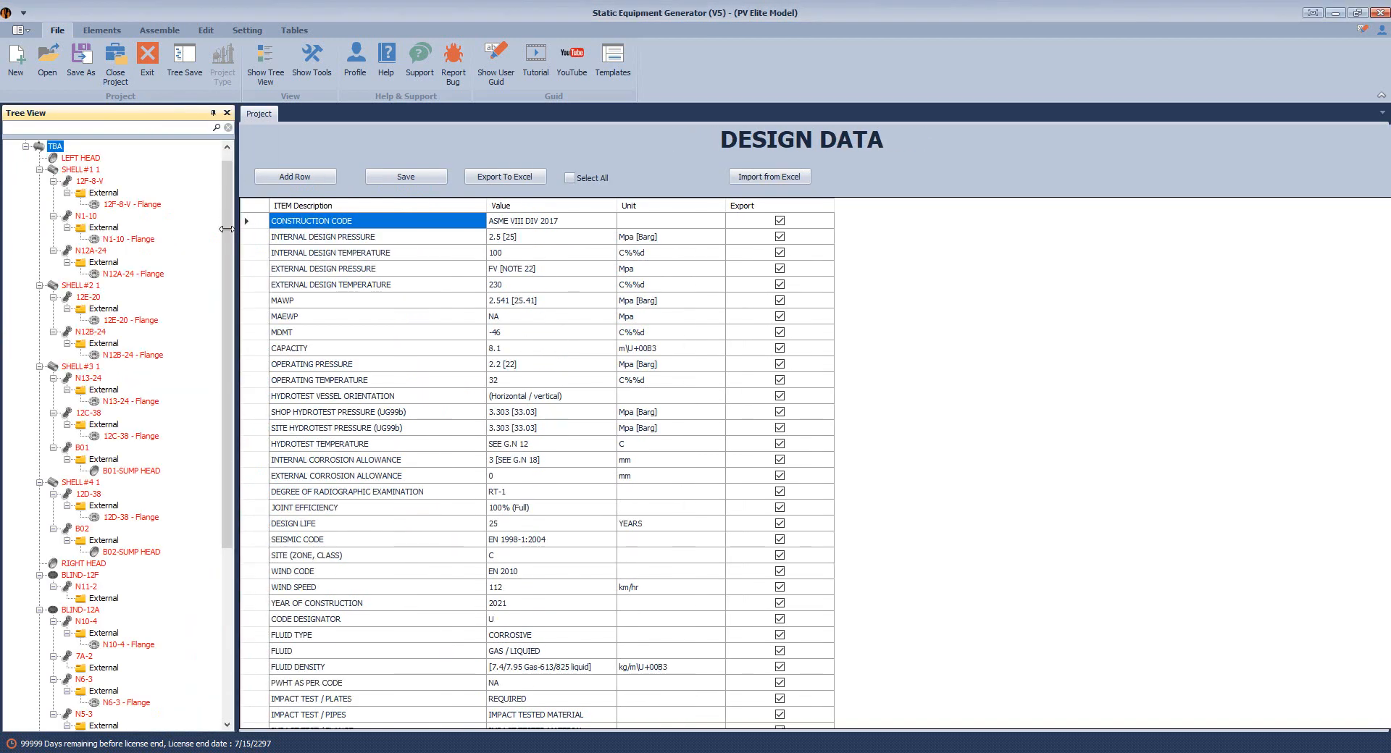
Inspect the LEFT HEAD, SHELL#1 1 and SHELL#2 1 parameters in the imported tree
click(99, 160)
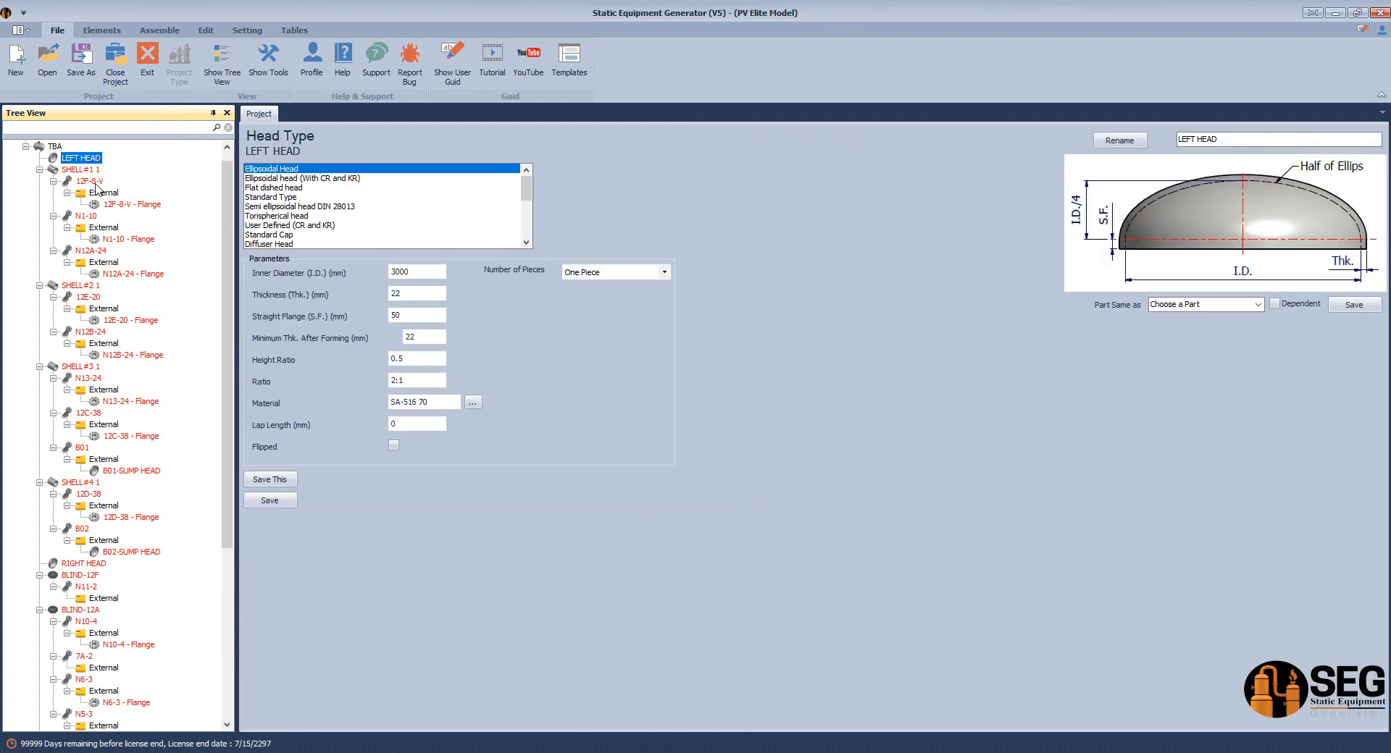
click(93, 170)
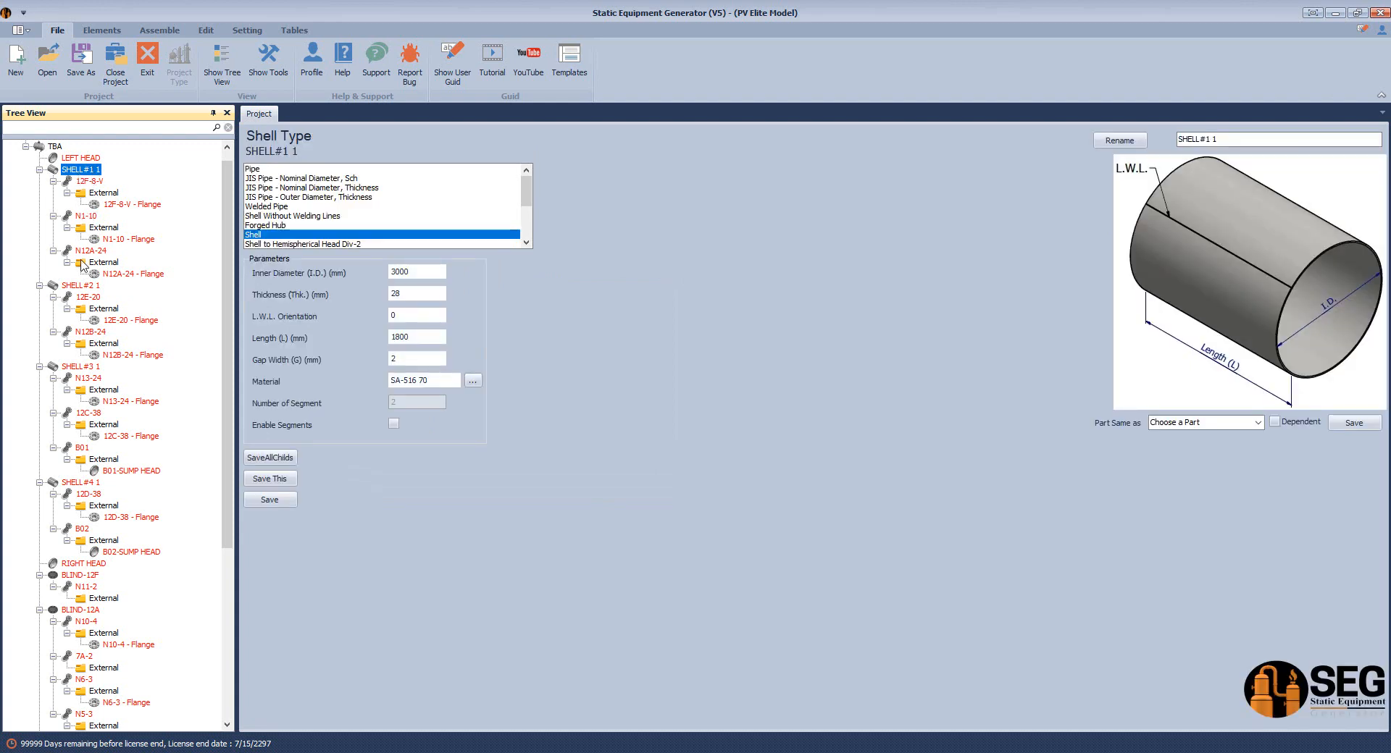
click(82, 287)
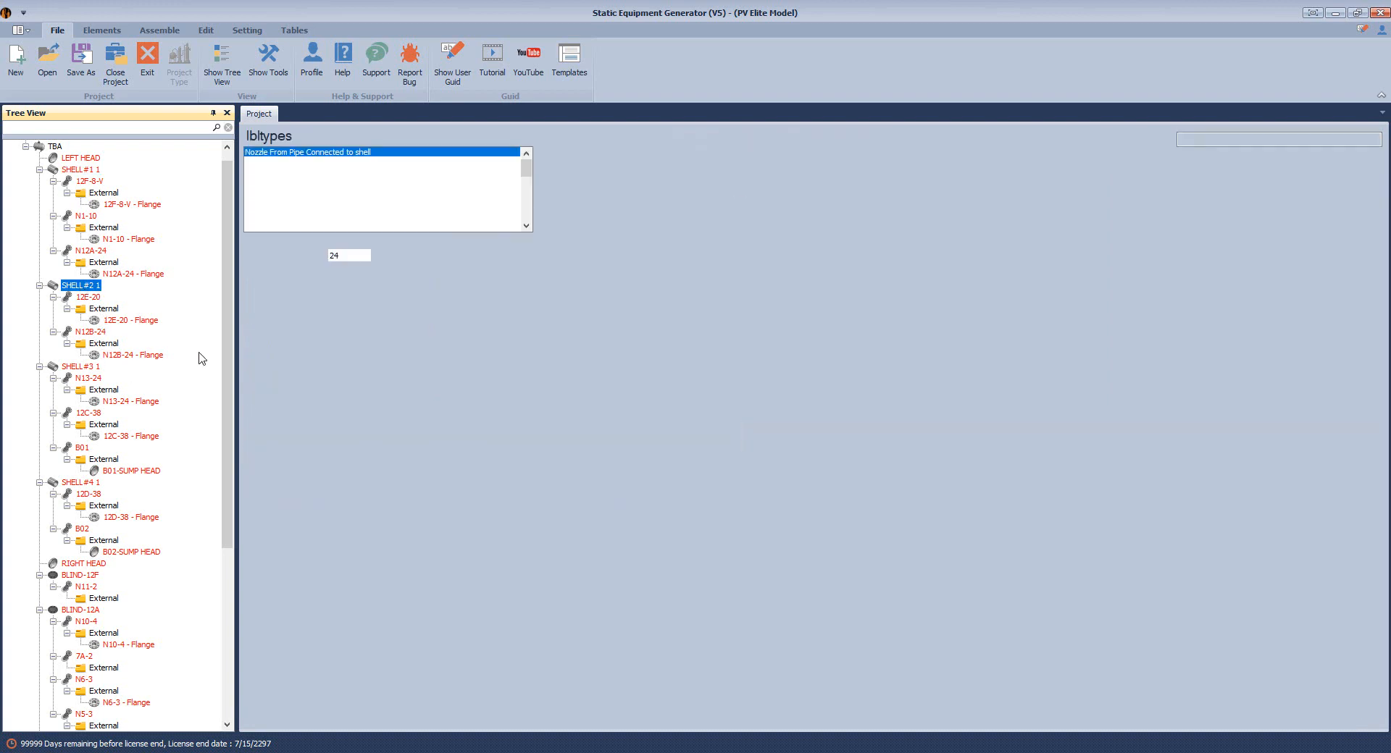
scroll(235, 369, down, 2)
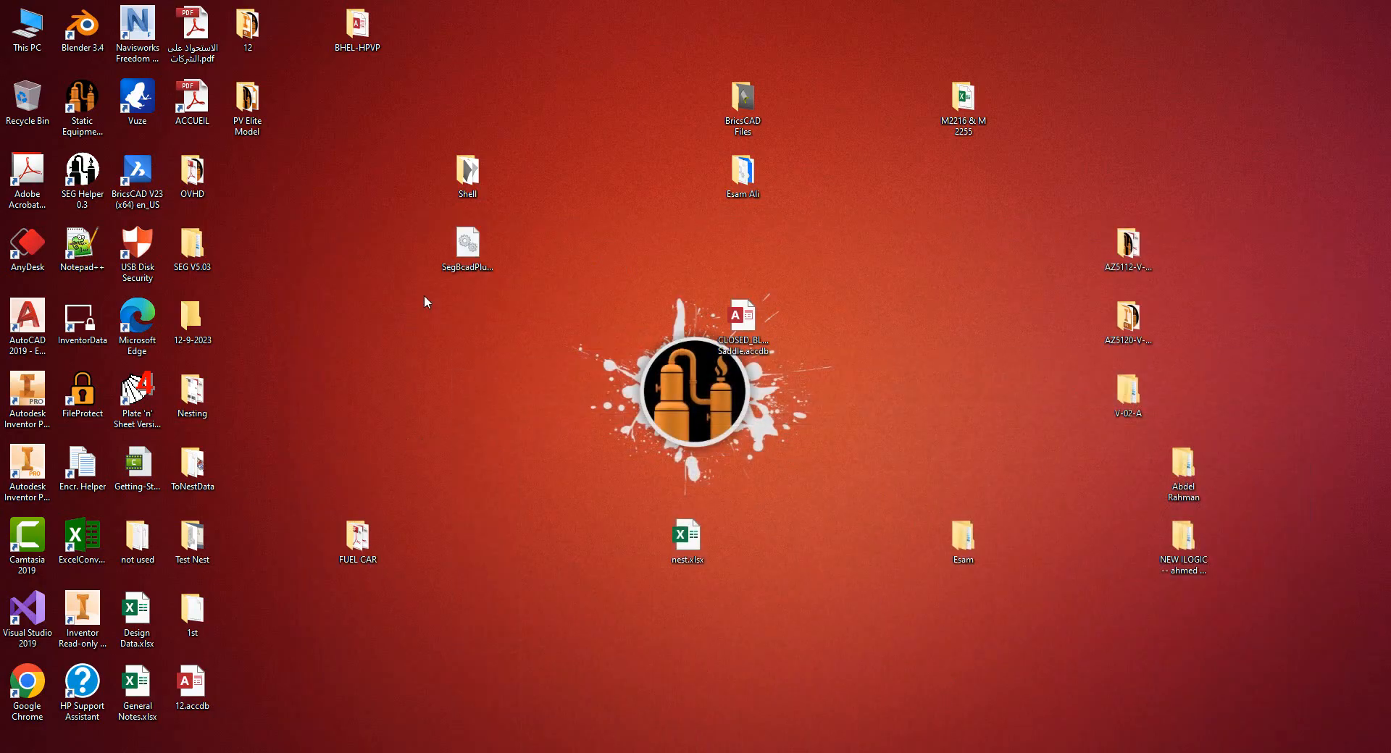
double_click(357, 29)
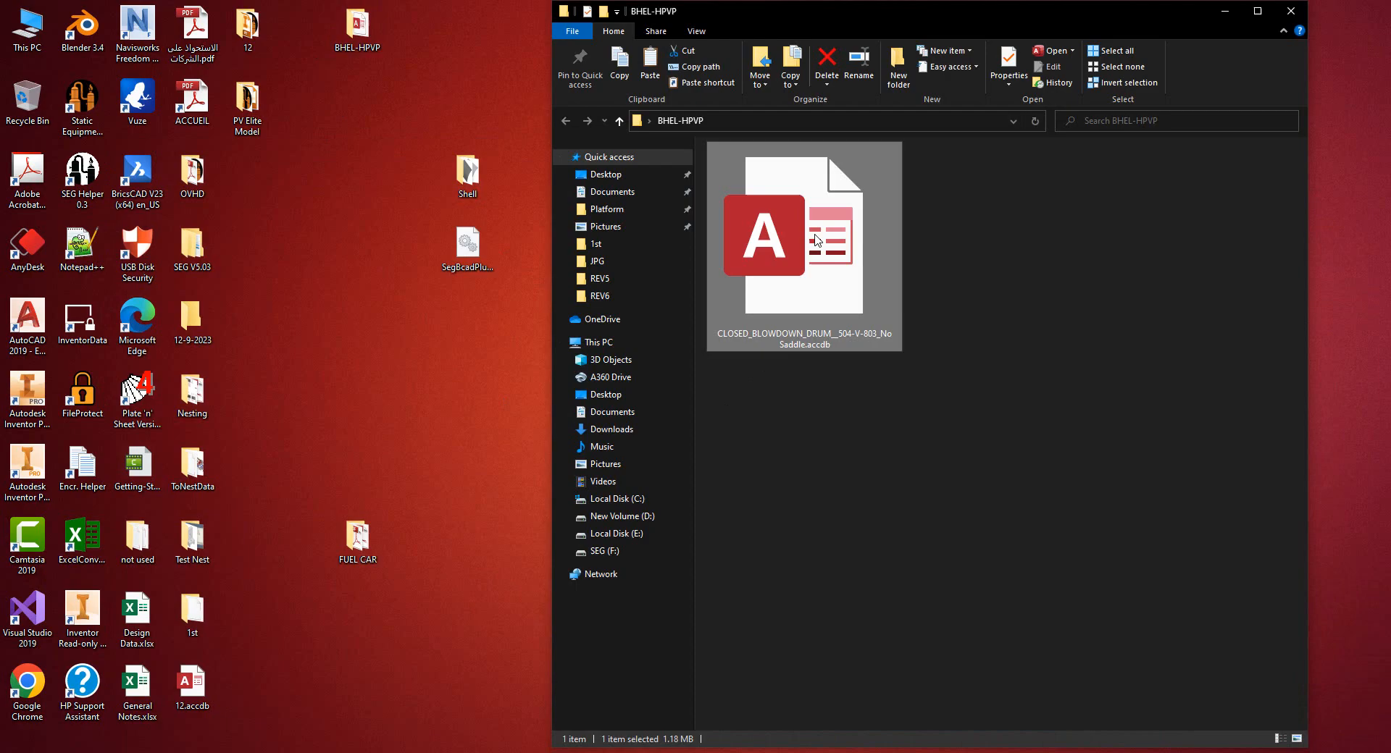
Open the blowdown drum database from BHEL-HPVP, open Elements, and select row 7, B01-SUMP HEAD
double_click(816, 241)
click(1258, 11)
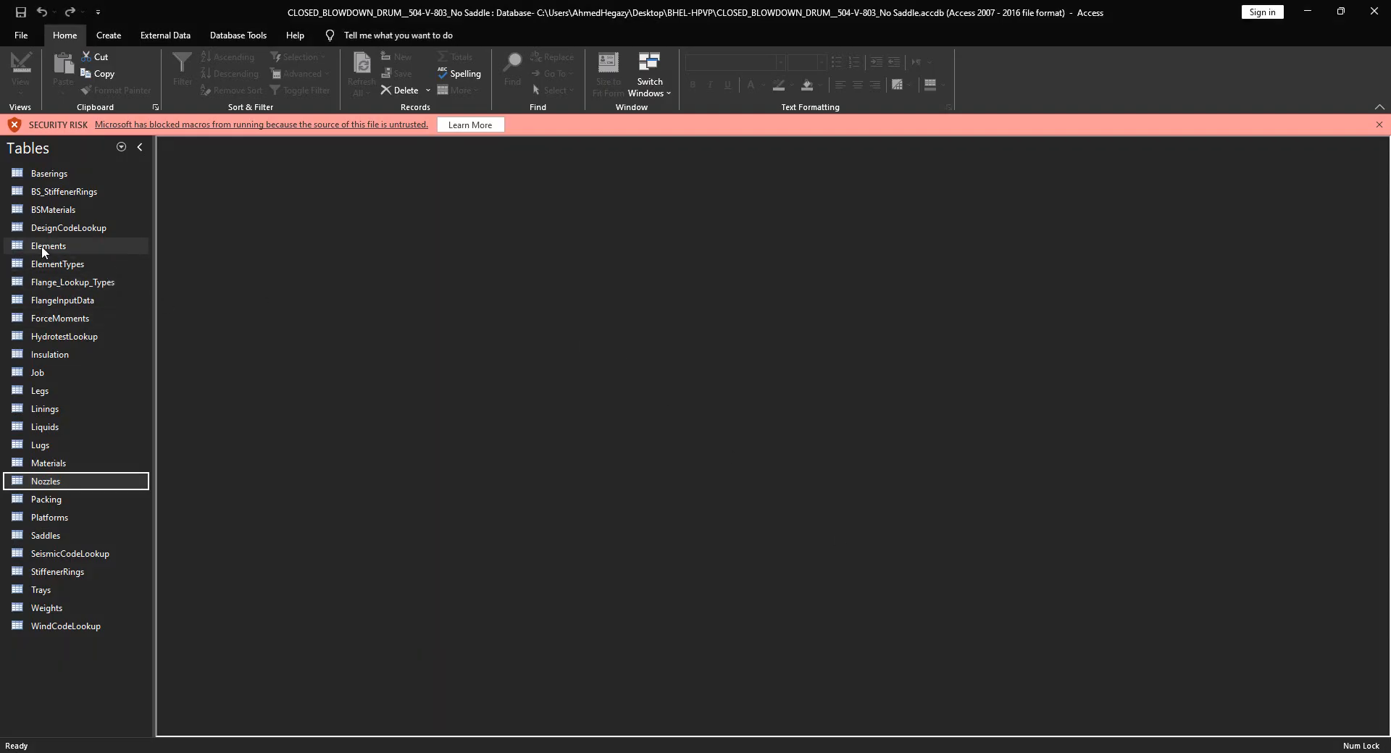
double_click(45, 247)
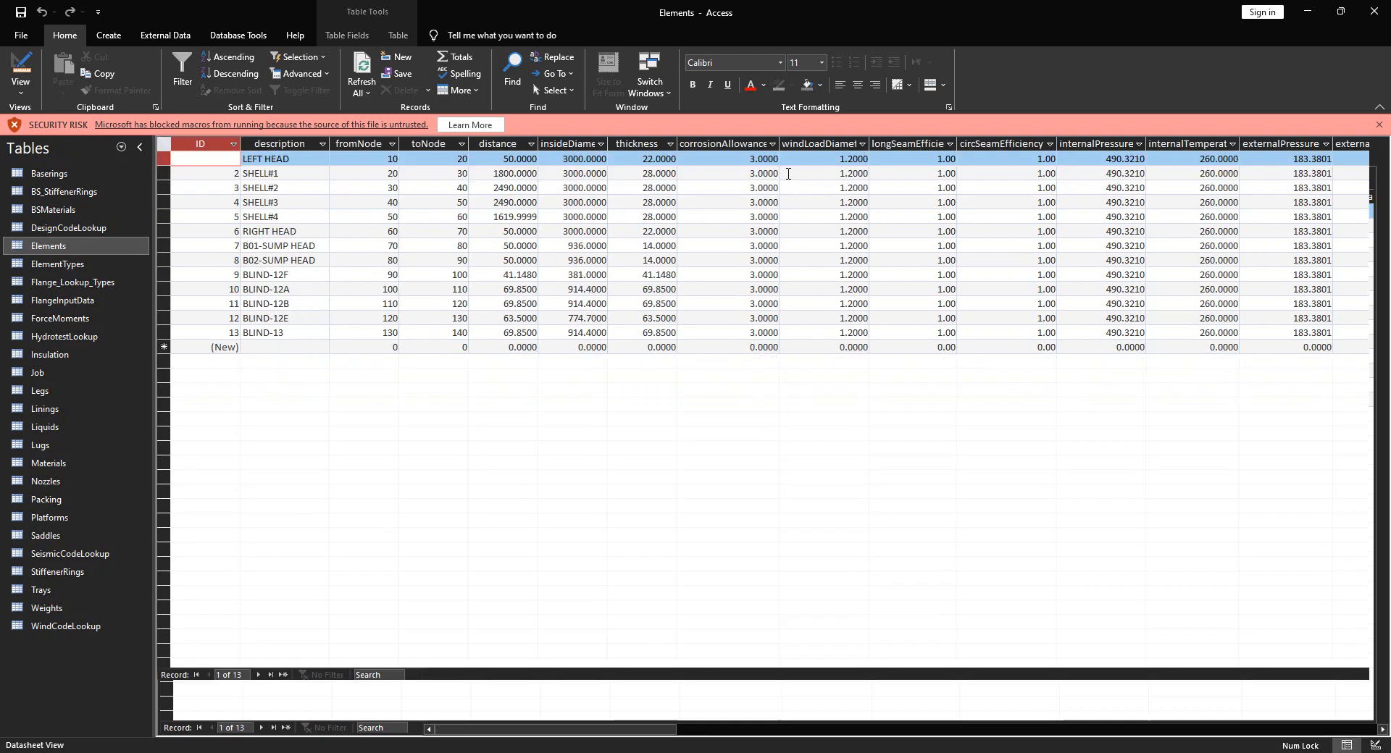
click(165, 246)
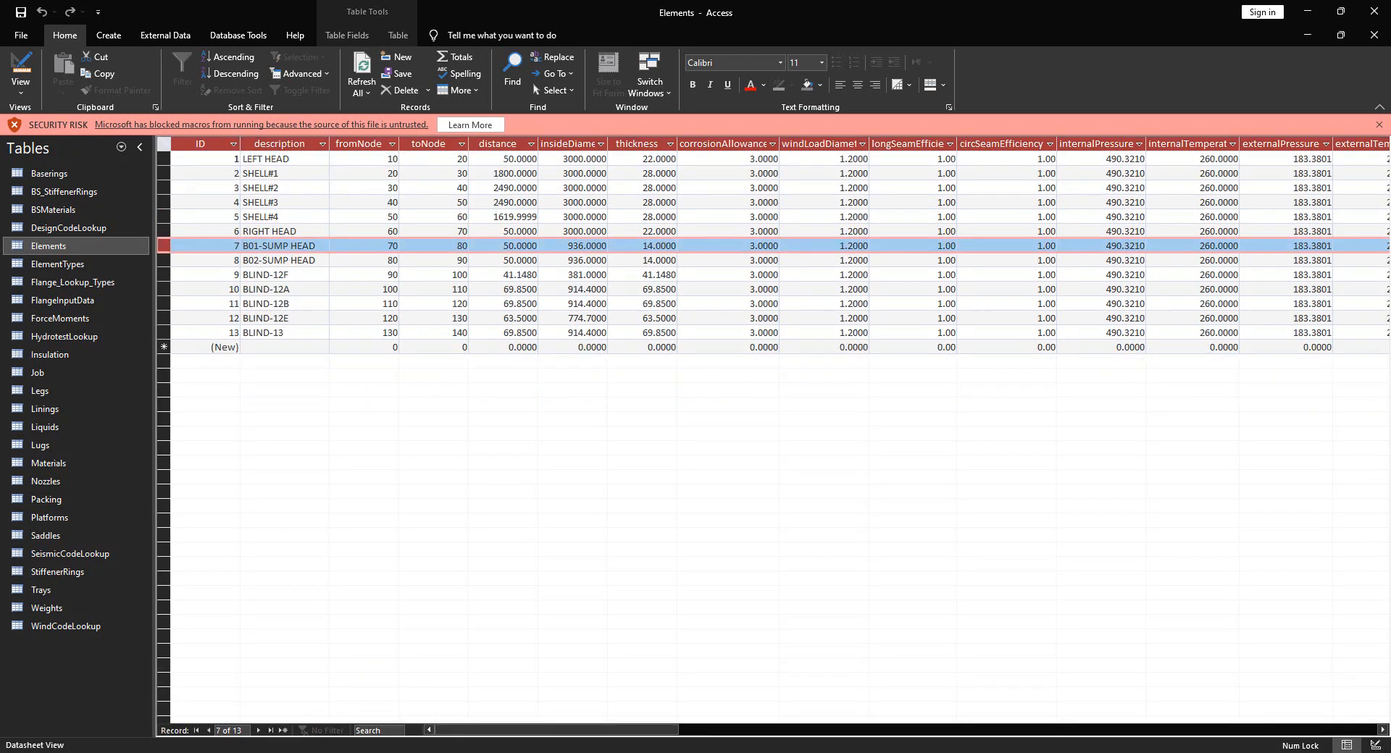
Scroll the Access Elements table to its last columns, then return to the N12B-24 nozzle form
drag(601, 730, 1120, 689)
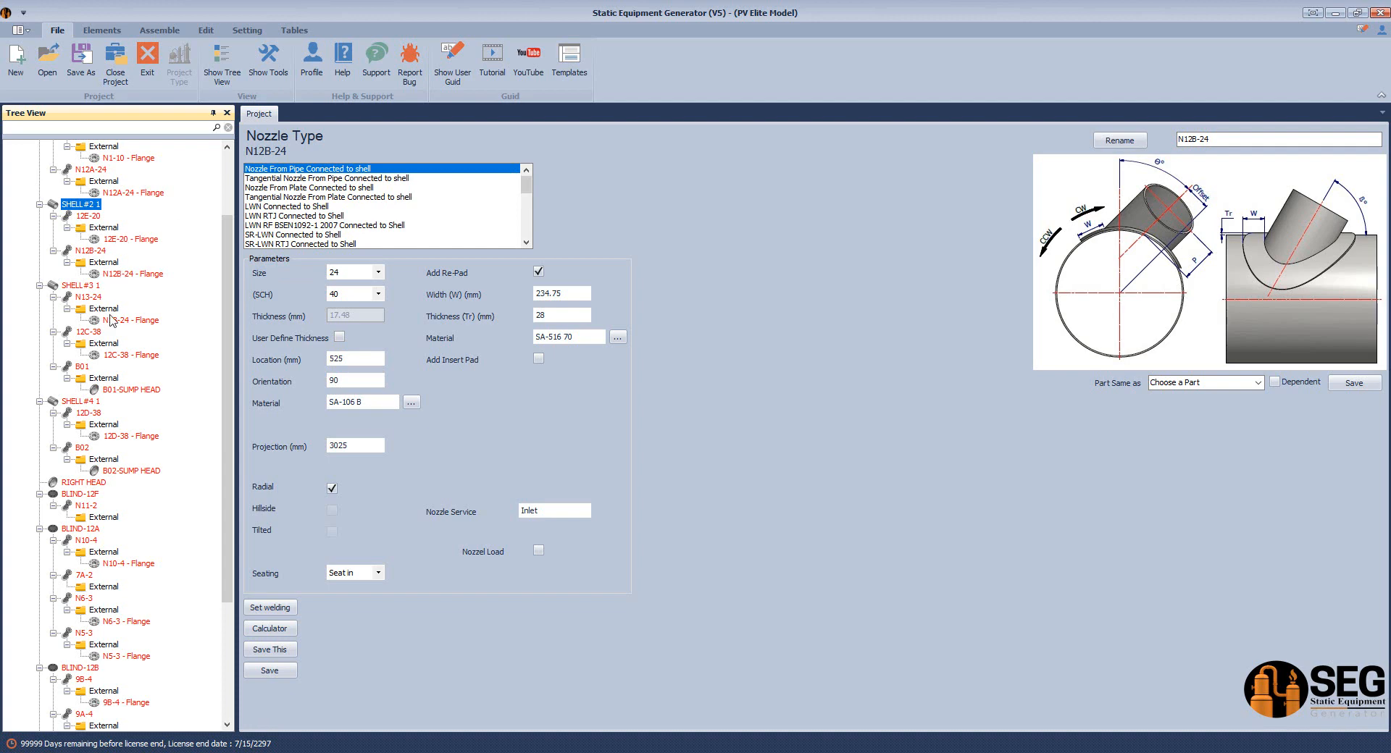
Check nozzle B01 and its B01-SUMP HEAD head parameters, then reselect B01
click(85, 368)
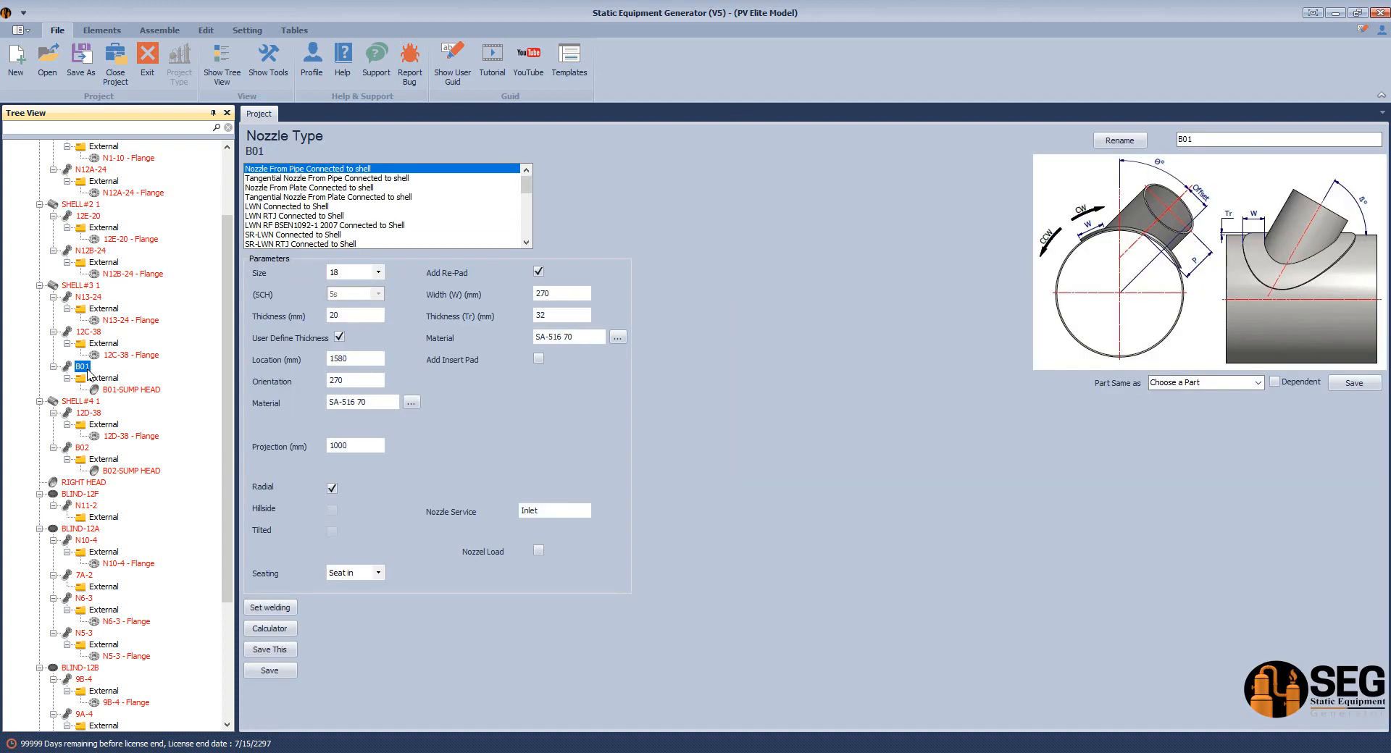
click(121, 391)
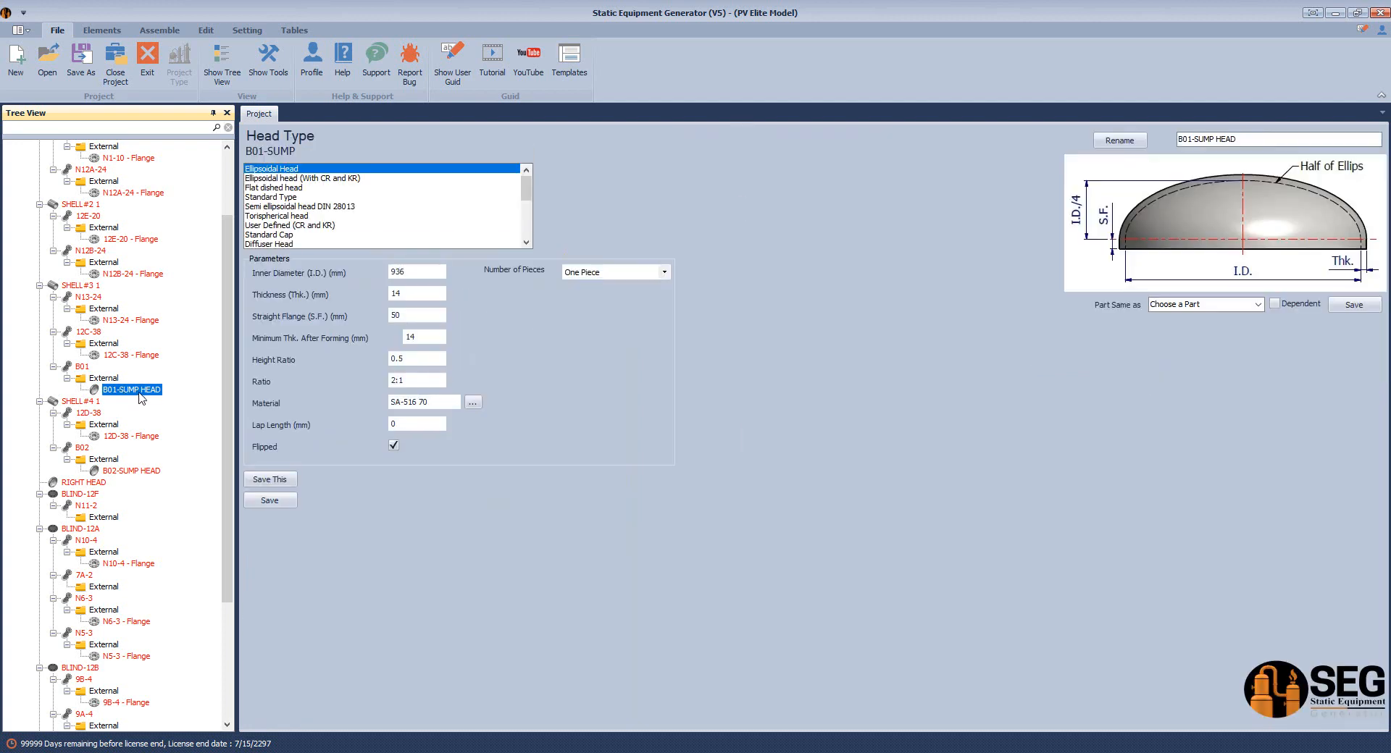
click(87, 367)
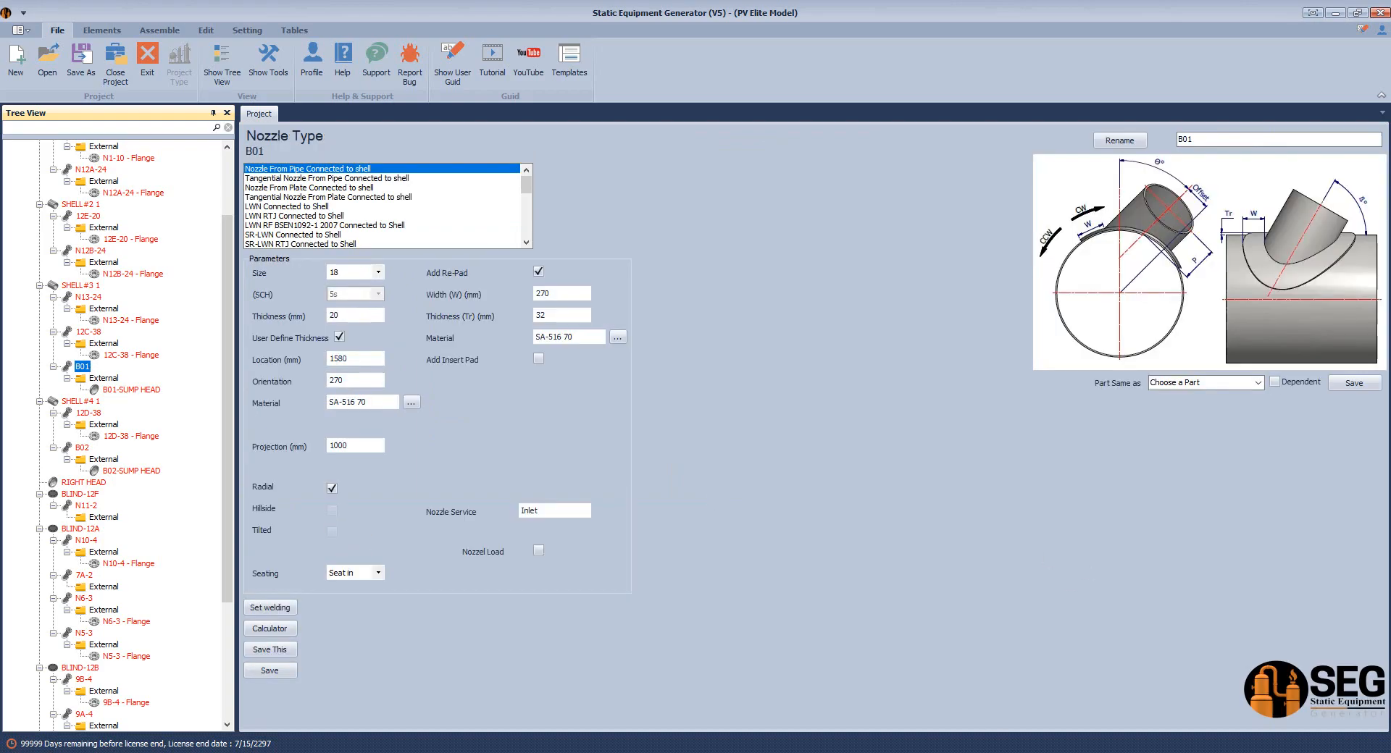
In Access, open the Nozzles table and select row 7 to check its diameter
click(997, 752)
double_click(56, 482)
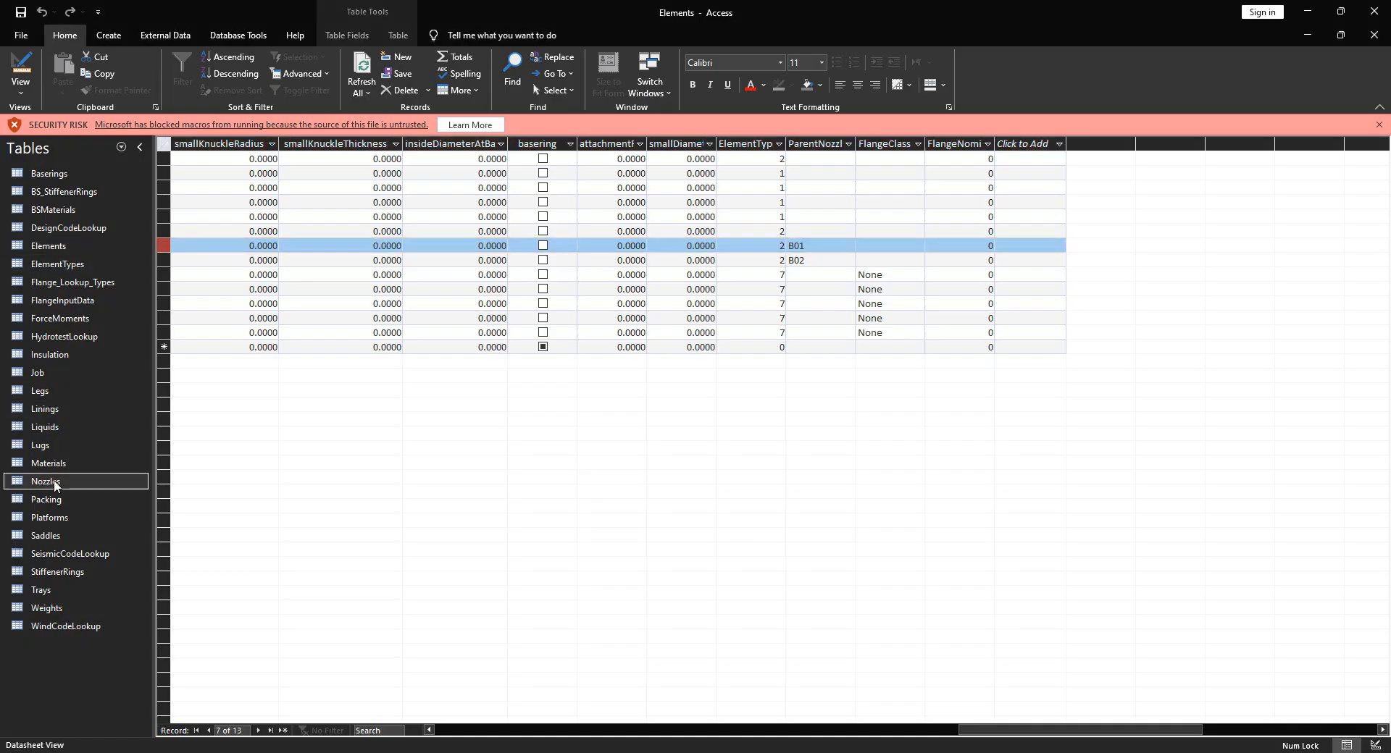
click(165, 246)
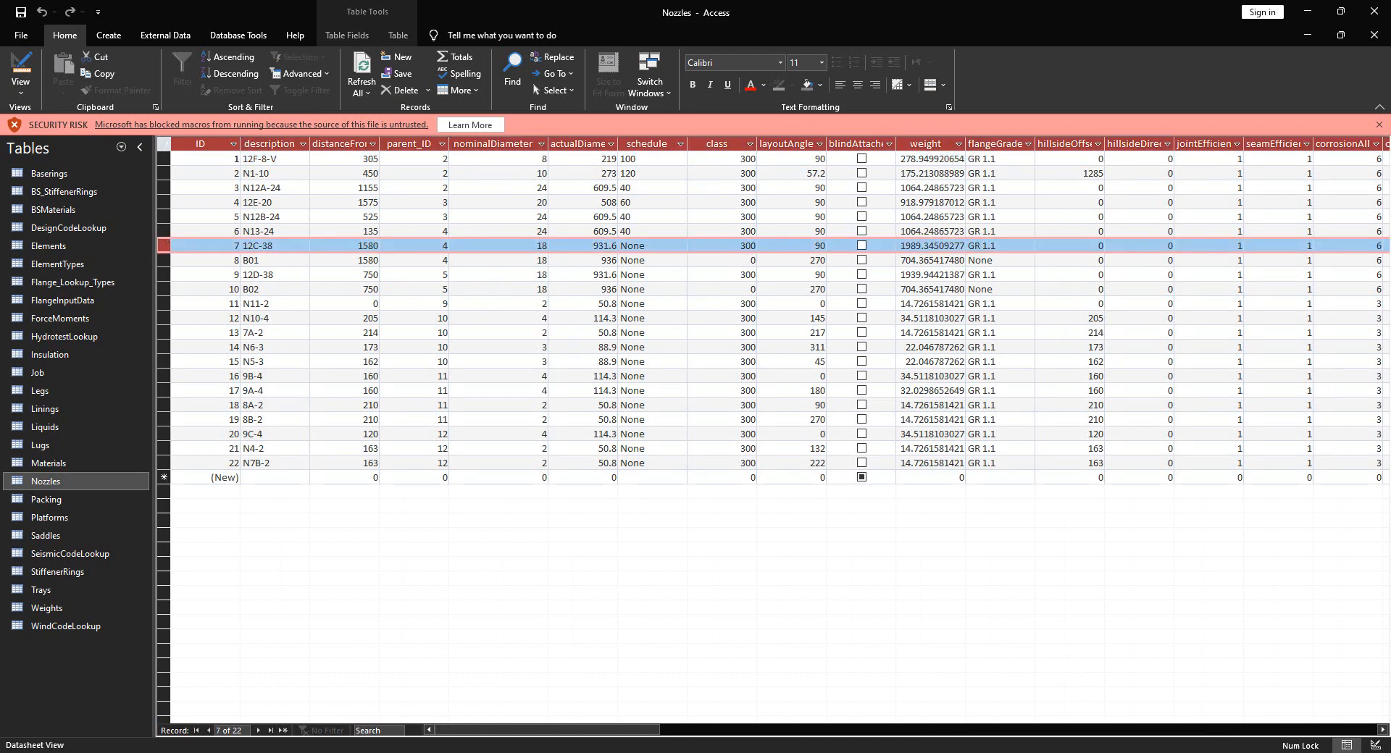
click(933, 751)
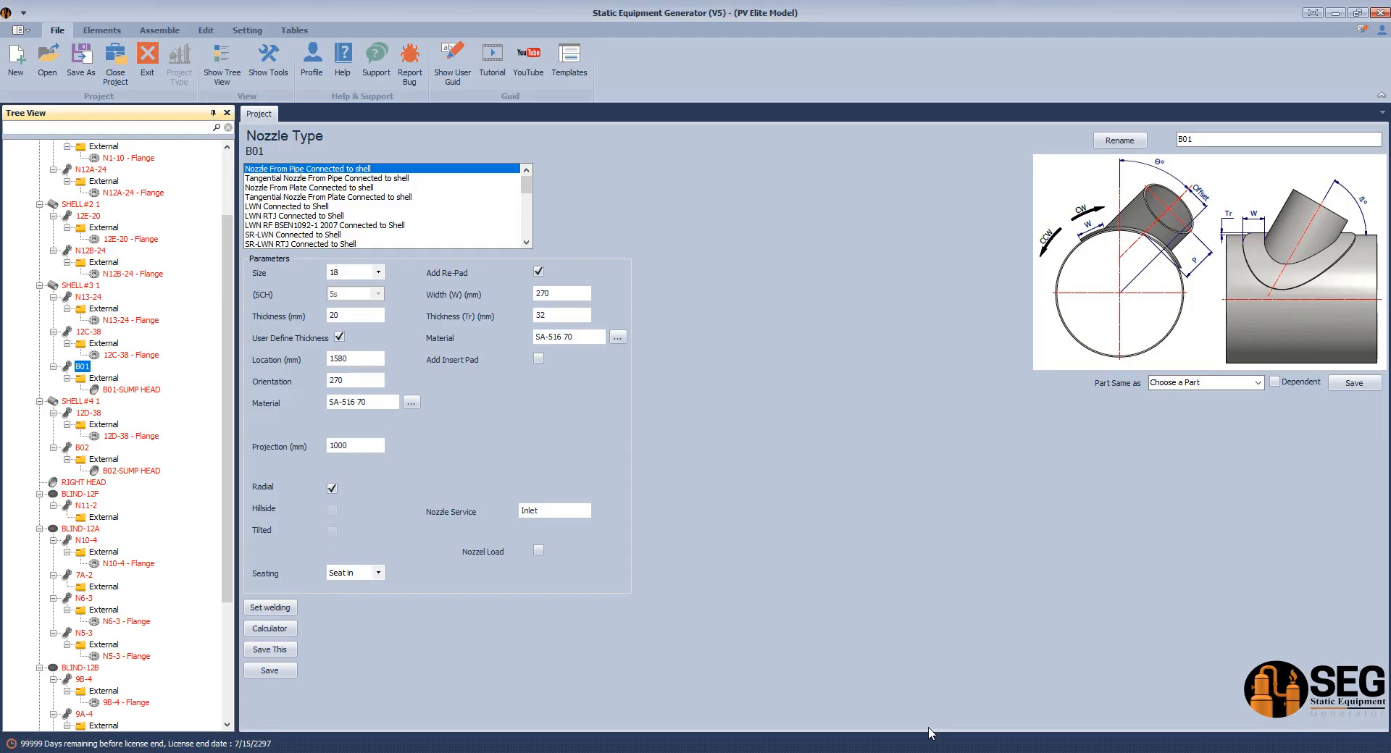
Save nozzle B01 at size 36 instead of 18, then select nozzle B02
click(378, 272)
click(378, 272)
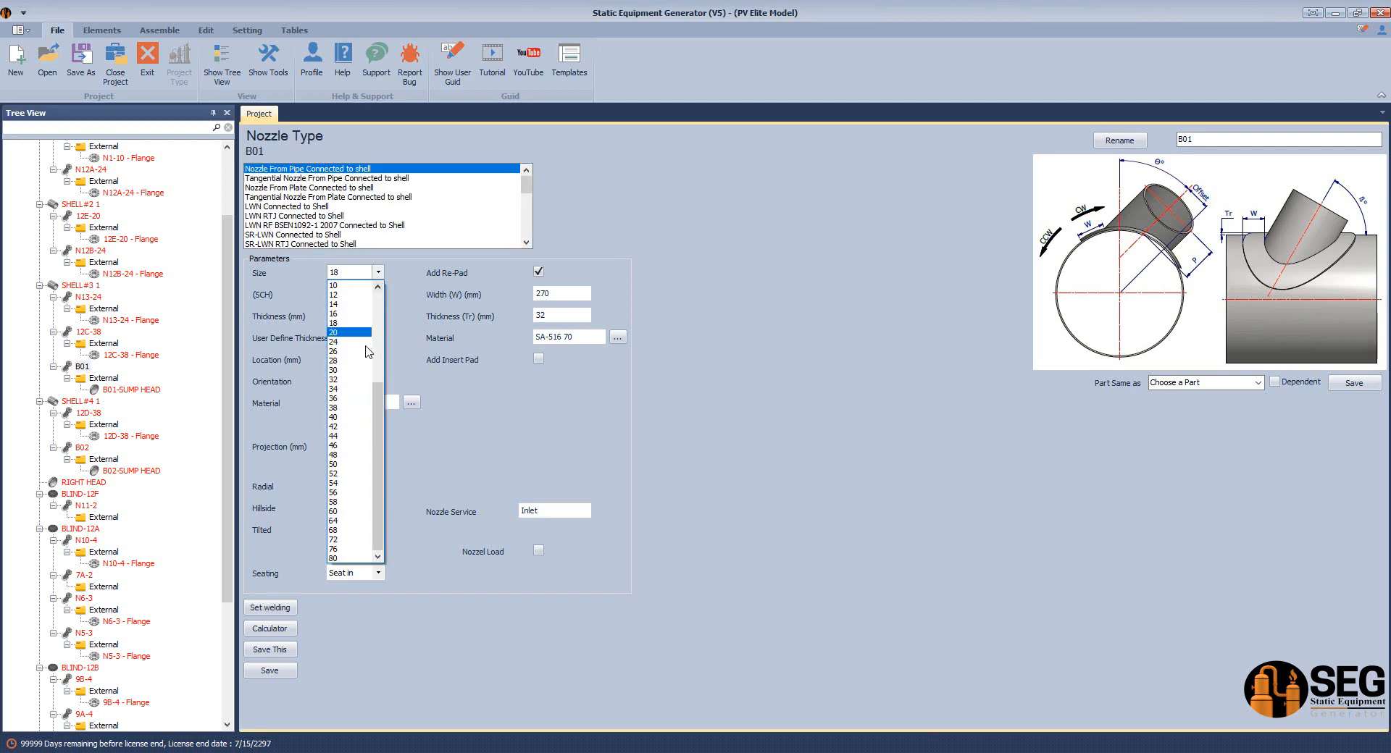
click(351, 399)
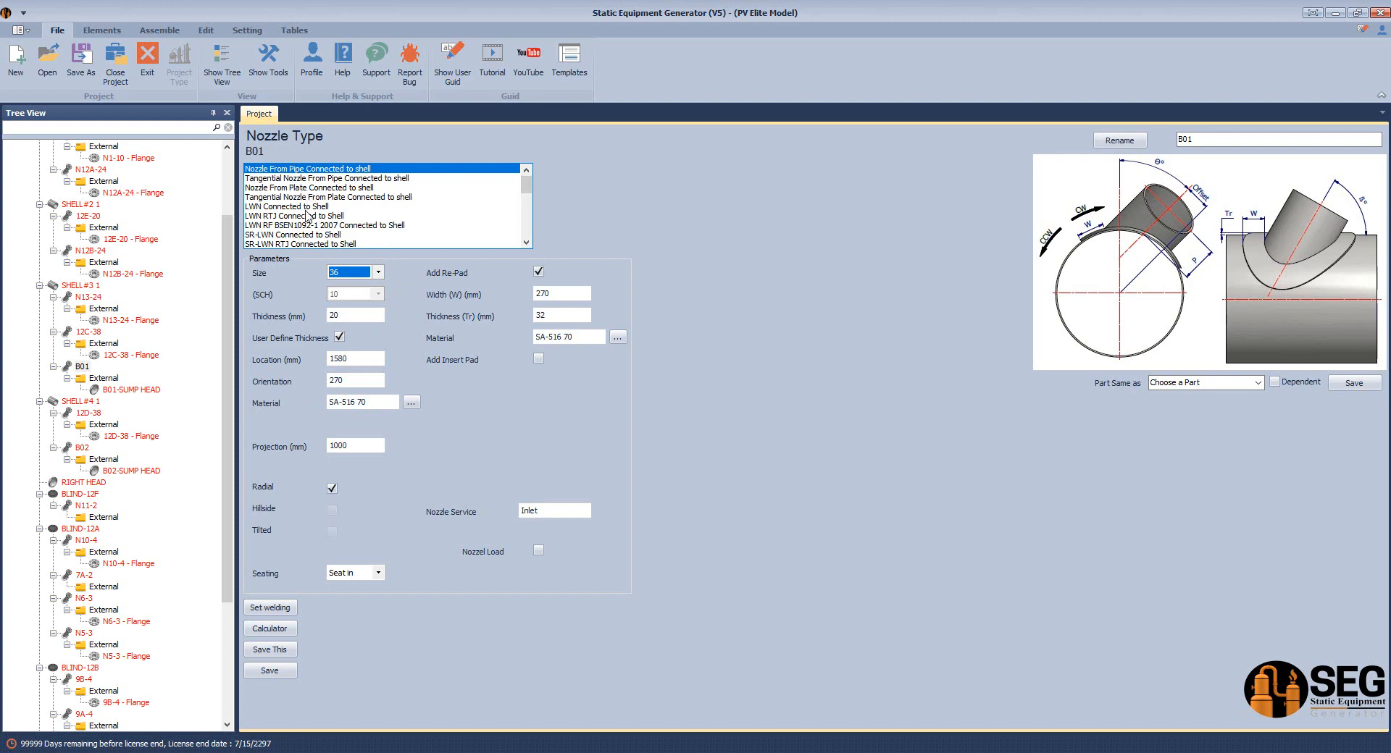
click(273, 674)
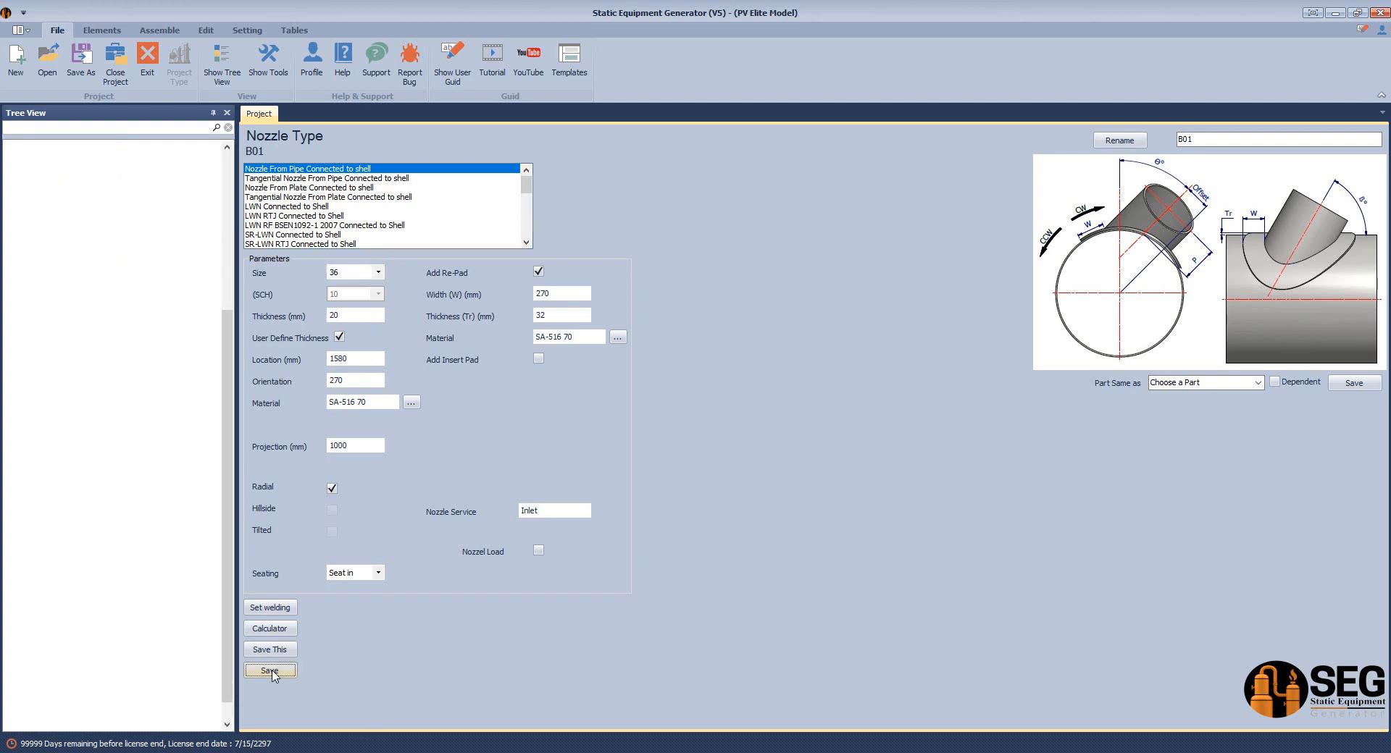
click(83, 287)
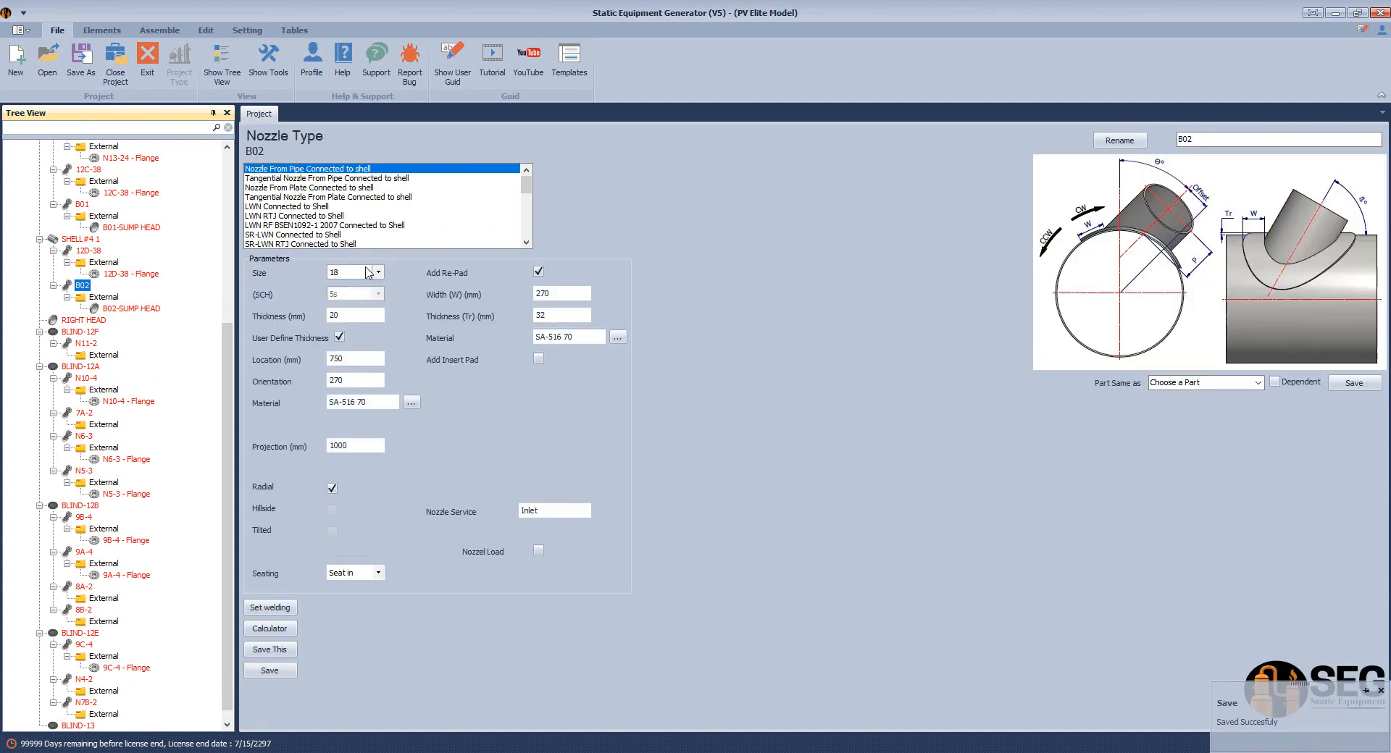
Set nozzle B02's size to 36 and save it
click(370, 273)
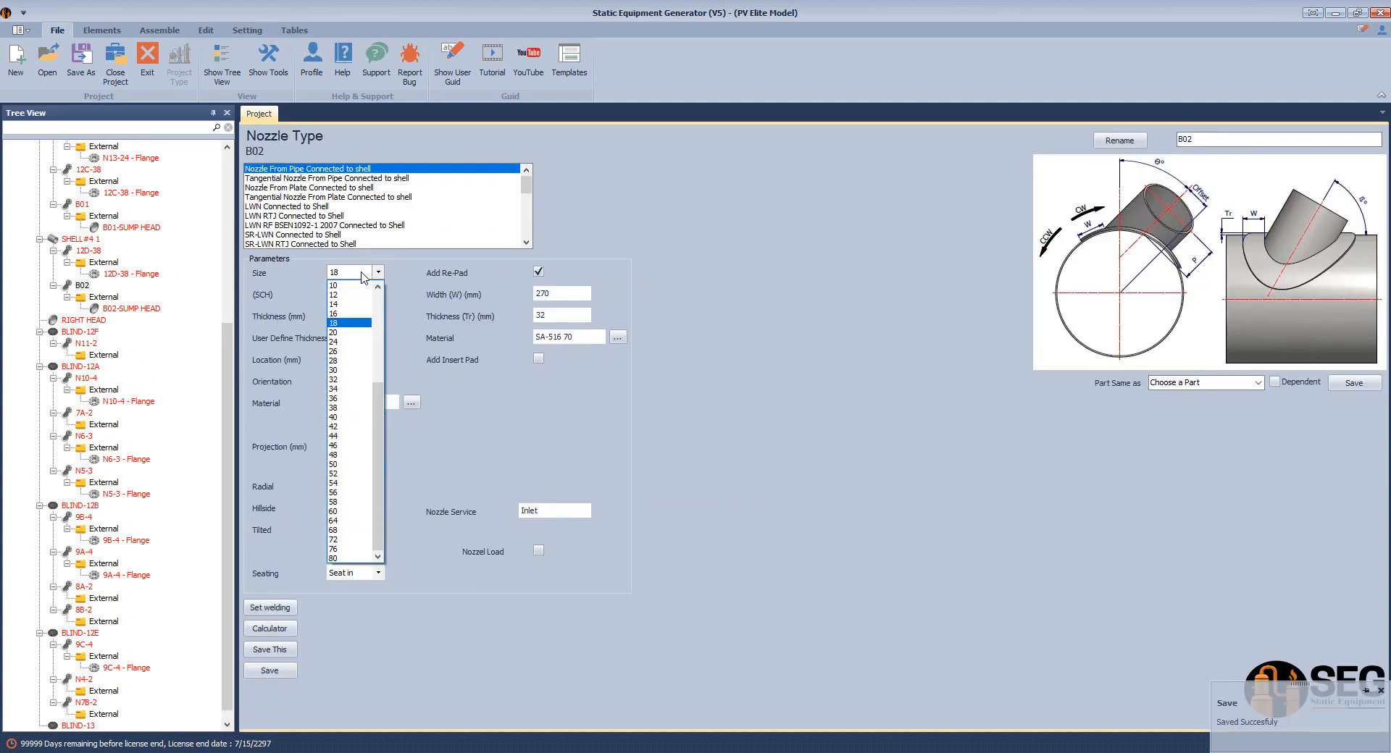
click(355, 399)
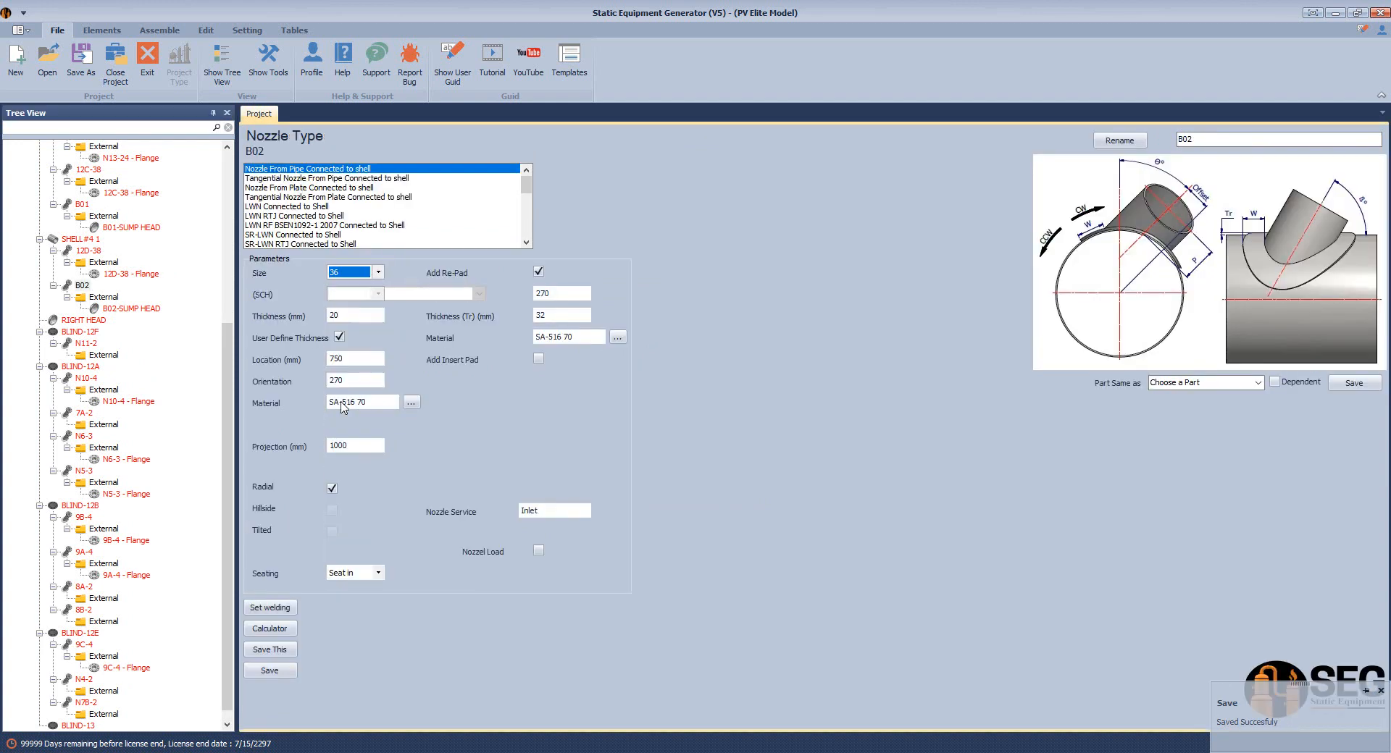
click(284, 672)
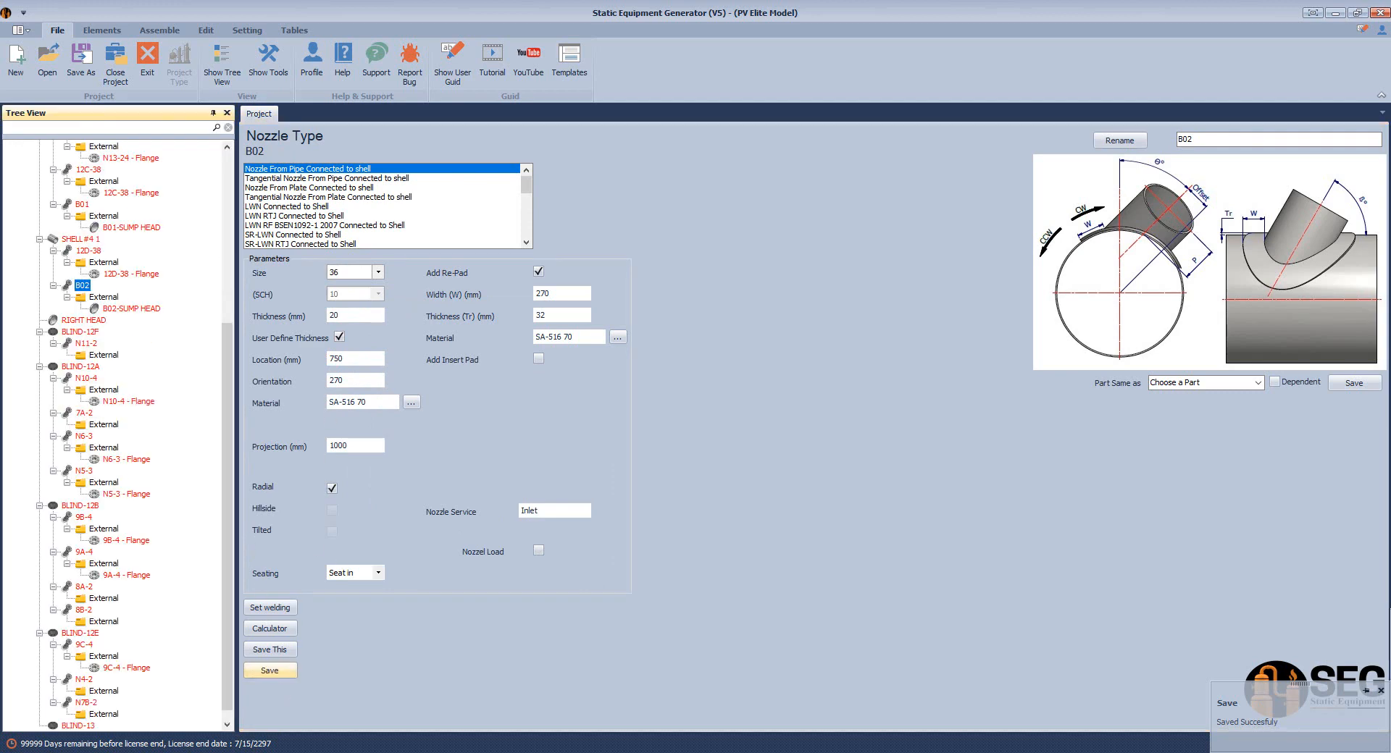
Check the 12D-38 record in the Access Nozzles table, then return to SEG
key(alt+Tab)
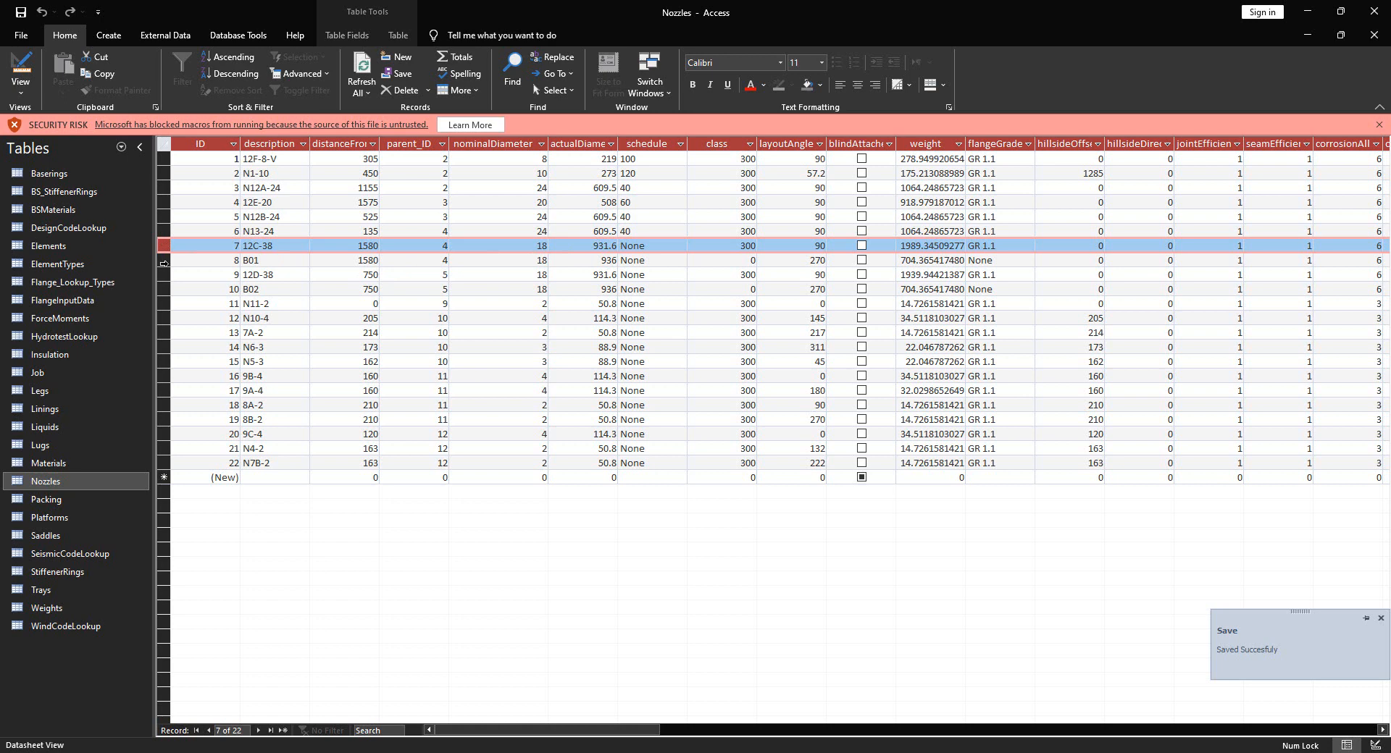
click(165, 274)
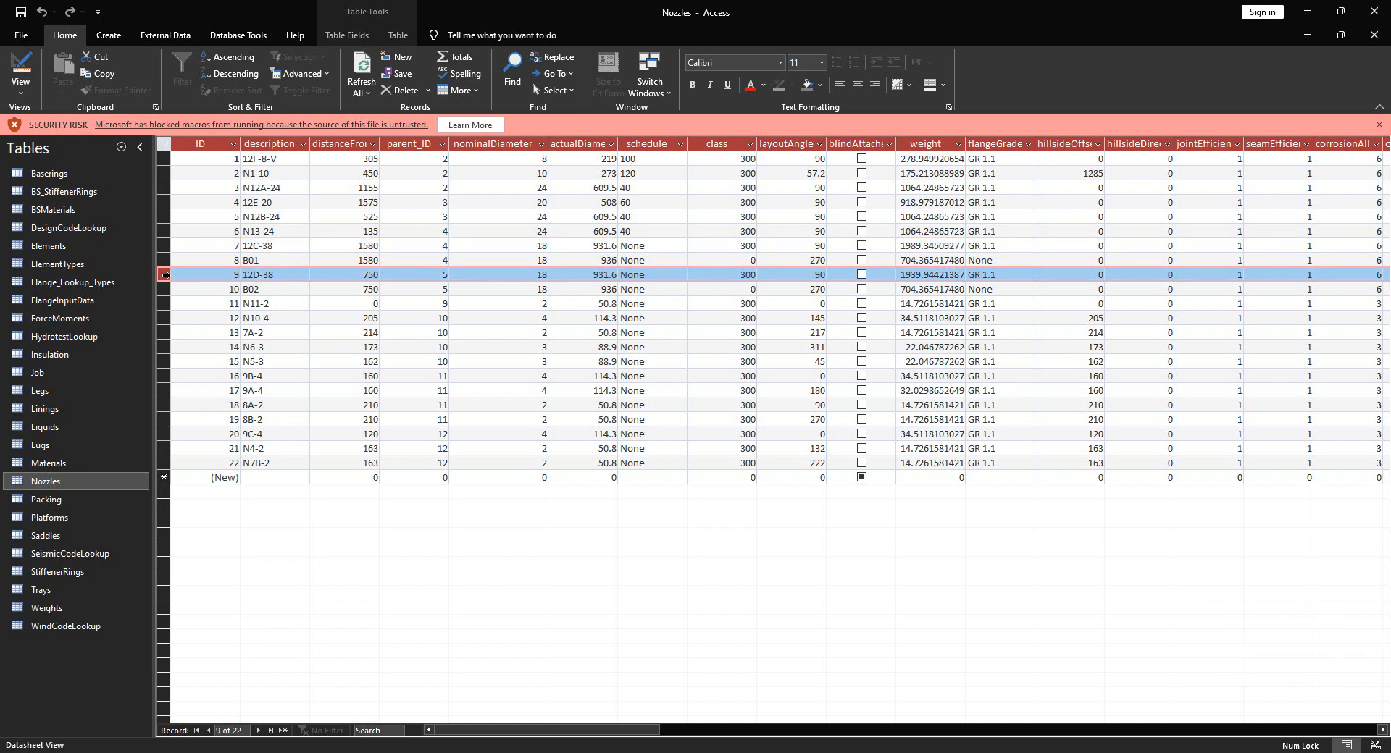
click(1013, 752)
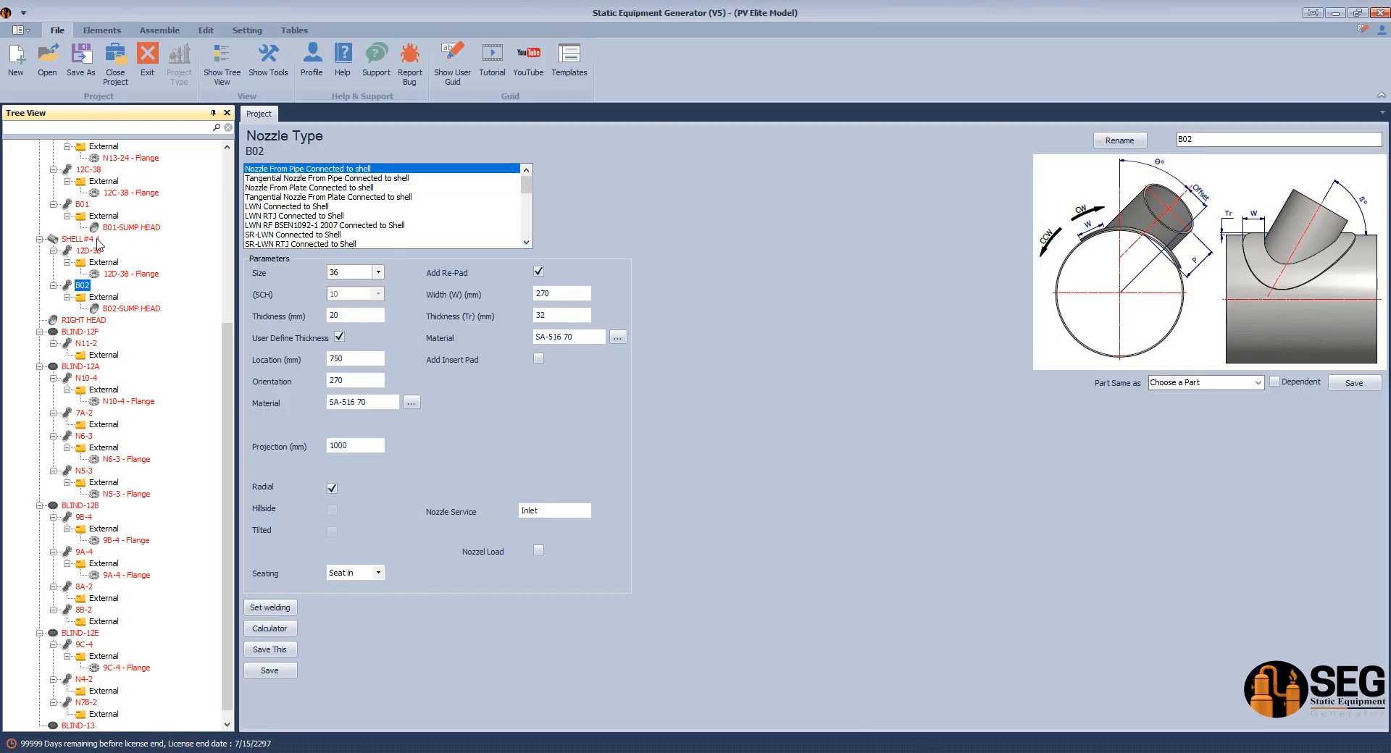
Resize nozzle 12C-38 from 18 to 36, save it, and bring up its flange
scroll(99, 246, up, 1)
click(88, 204)
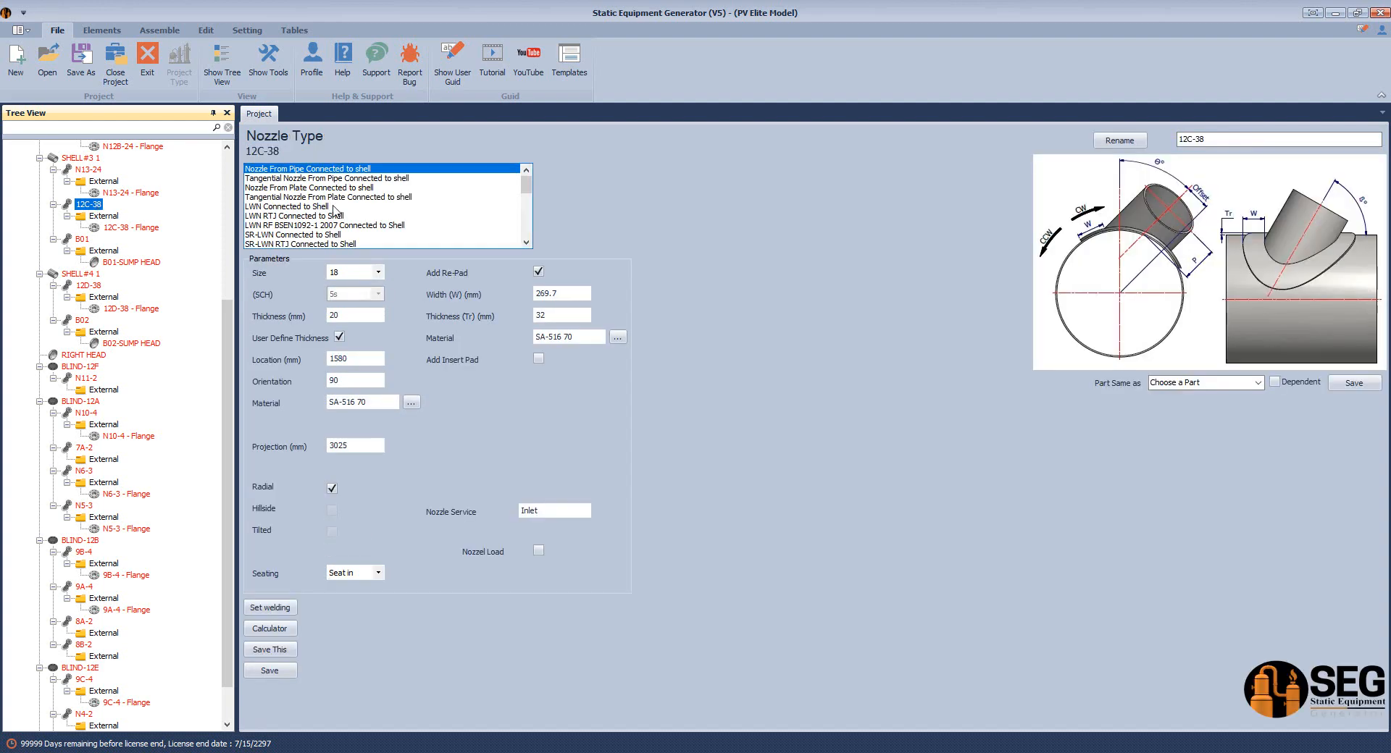
click(379, 275)
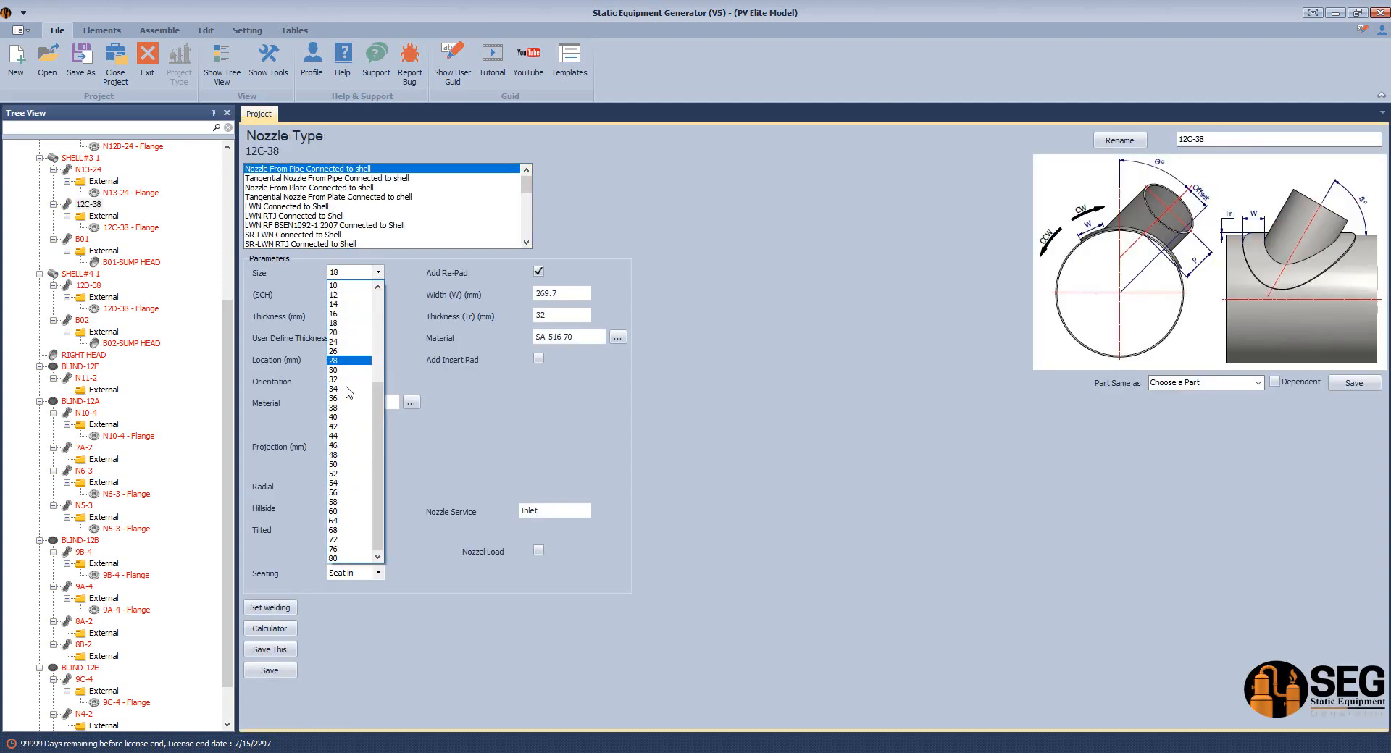
click(343, 402)
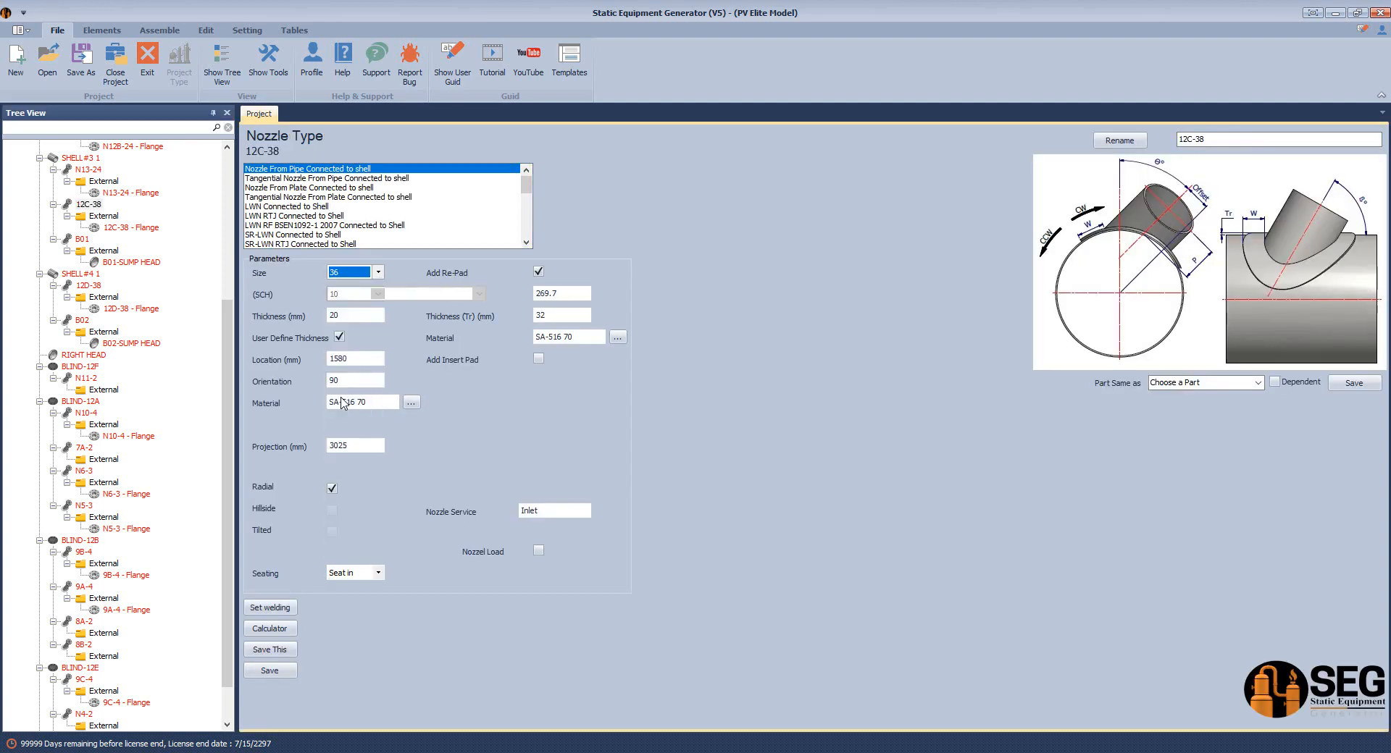
click(280, 673)
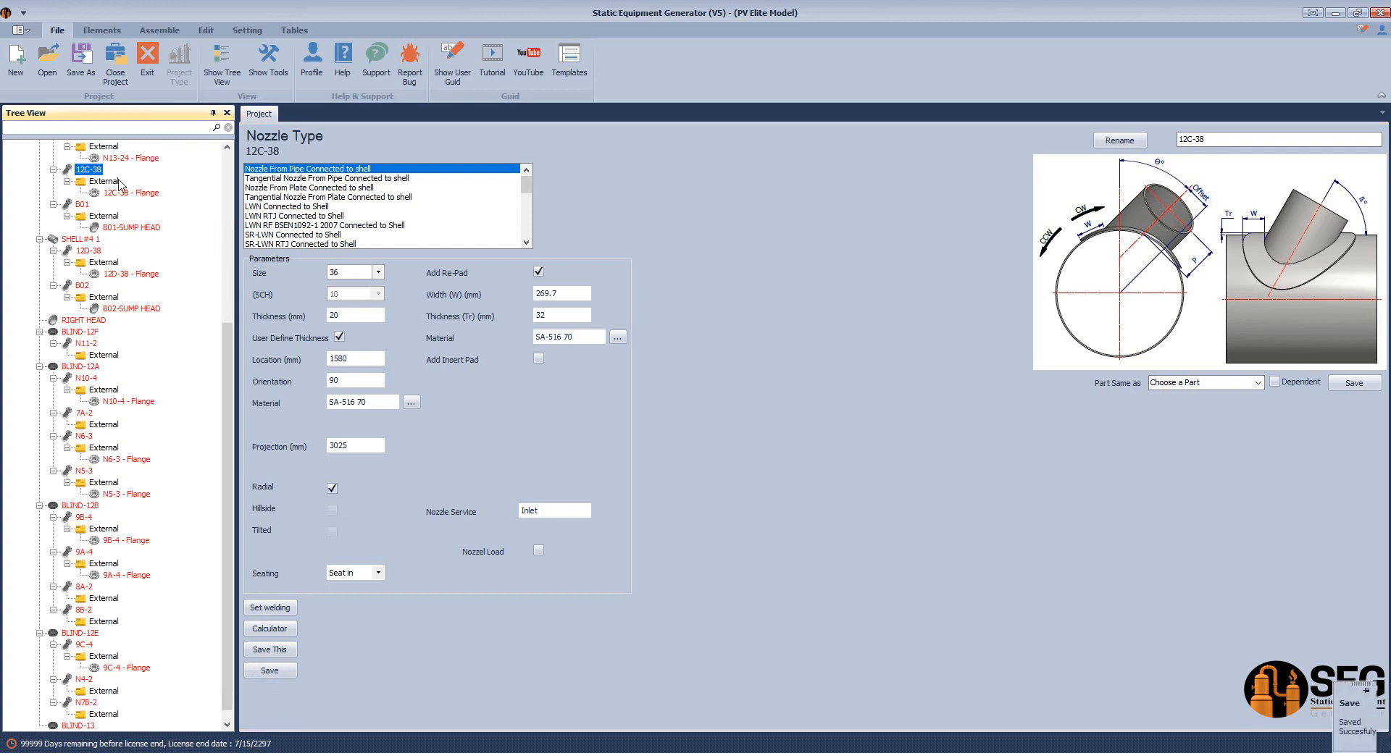
click(82, 186)
click(126, 193)
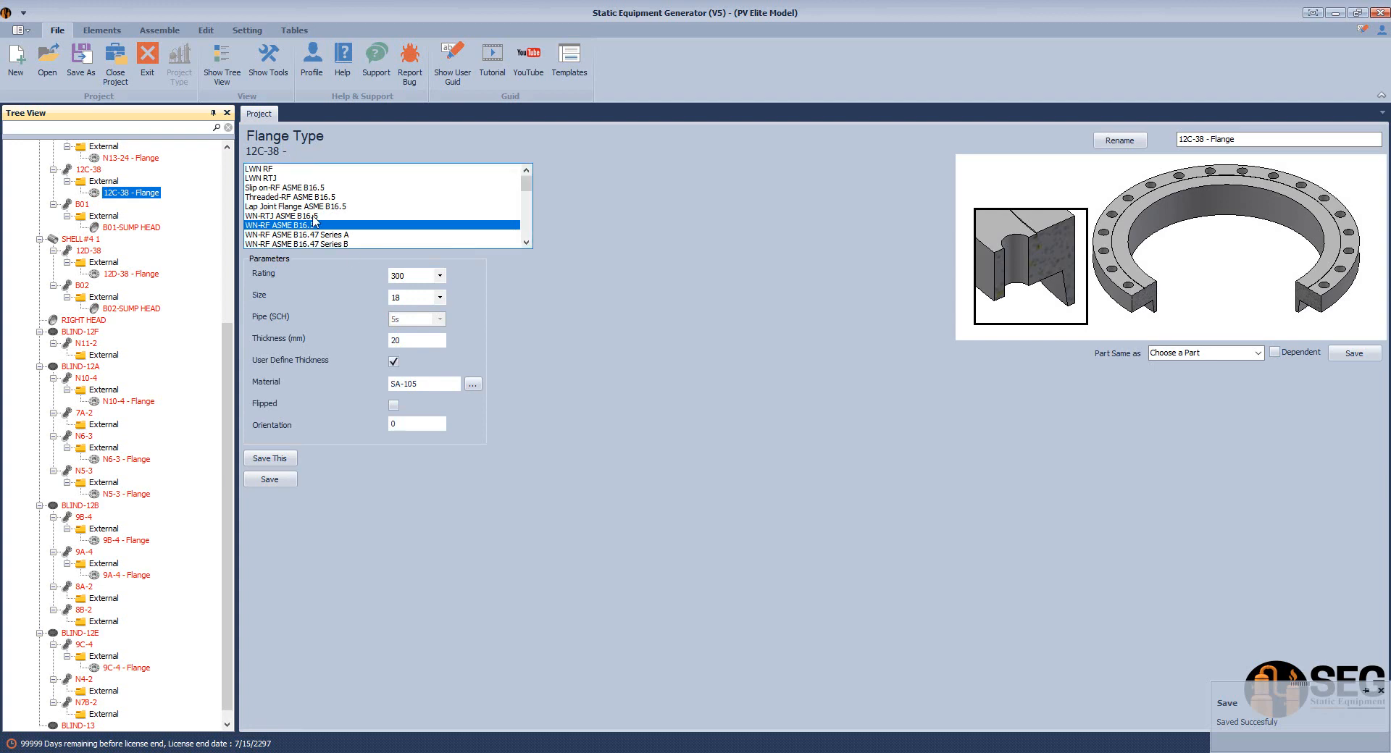
Save the 12C-38 flange as WN-RF ASME B16.47 Series A, rating 300, size 36, 20 mm thick
click(327, 236)
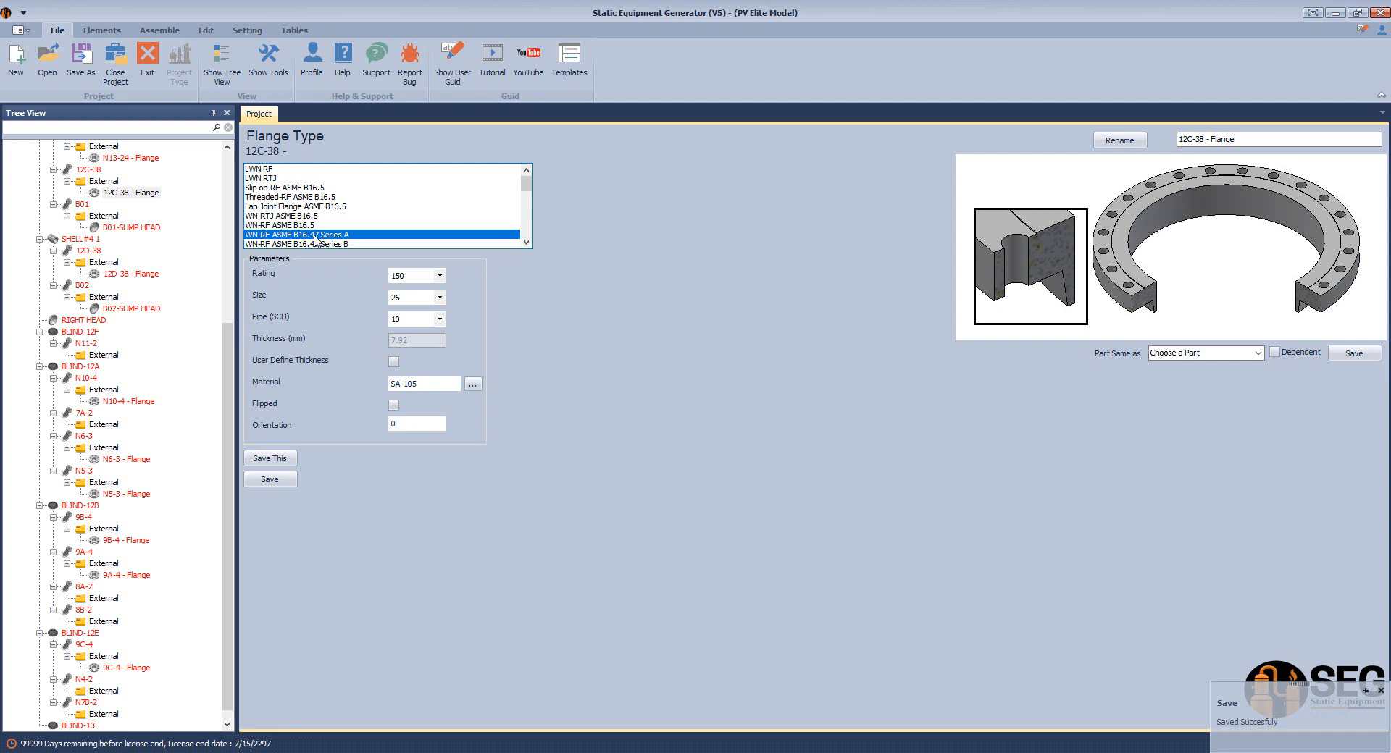
click(440, 276)
click(426, 298)
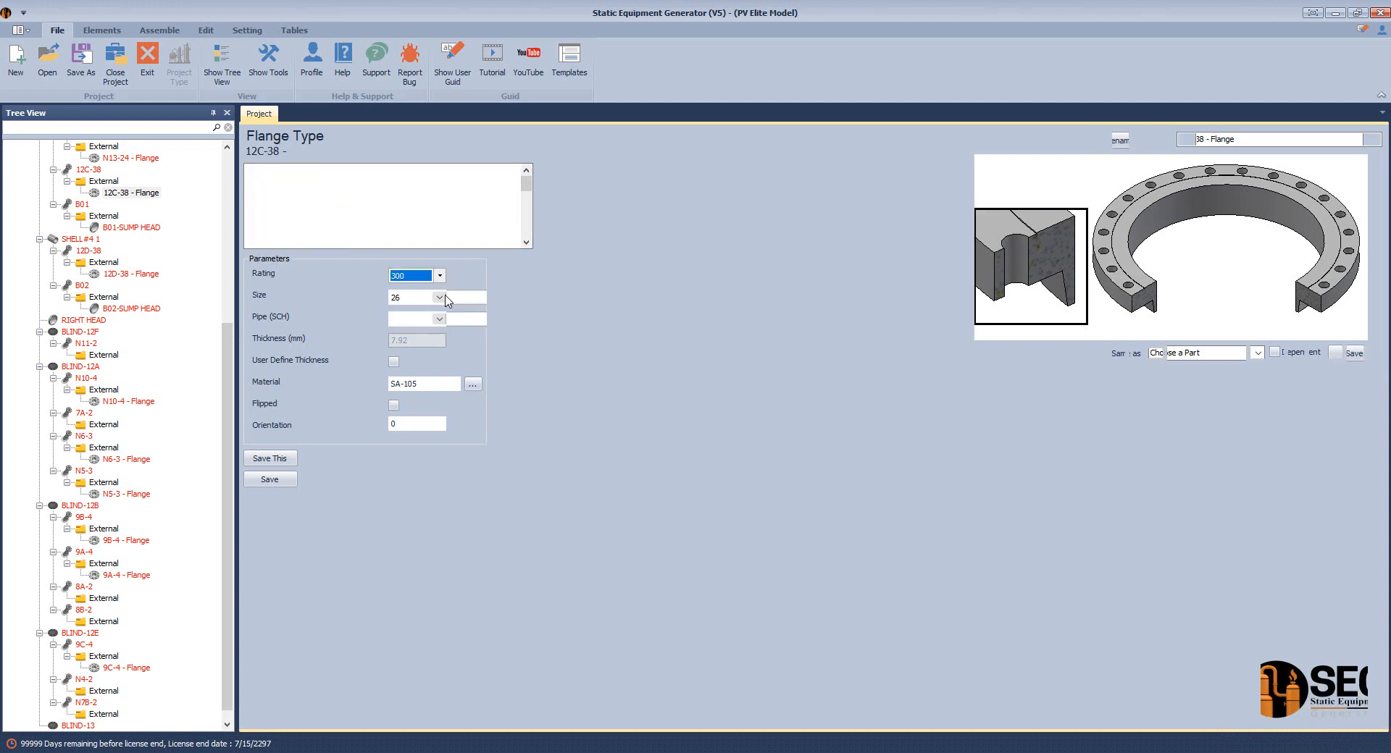
click(440, 298)
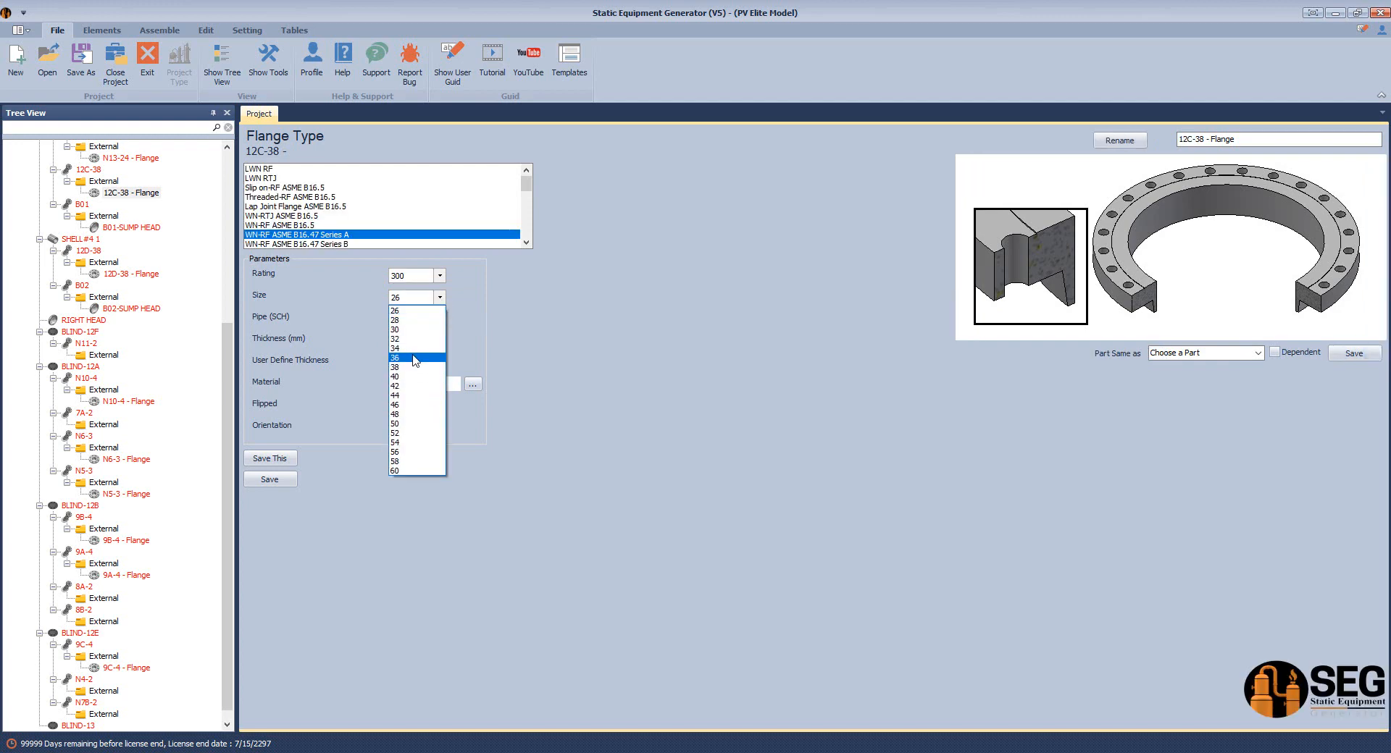
click(419, 357)
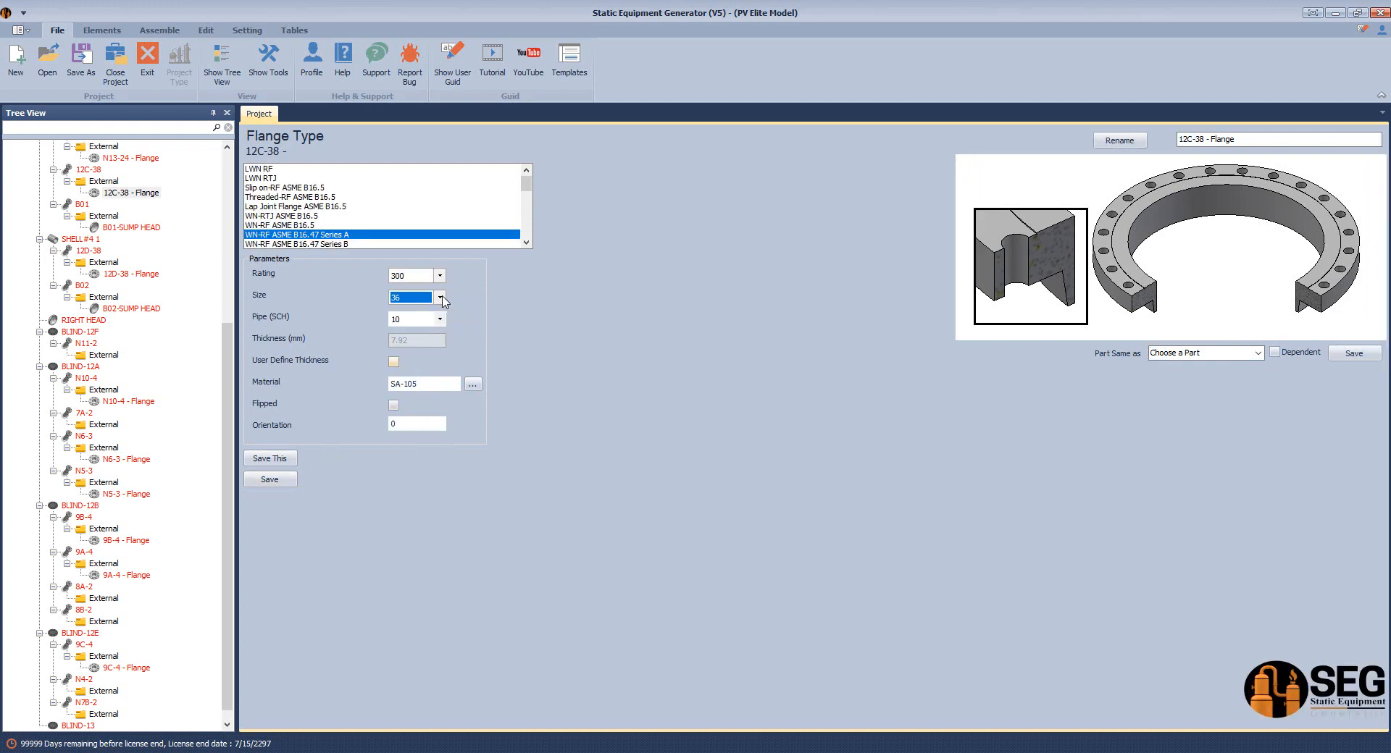
click(393, 362)
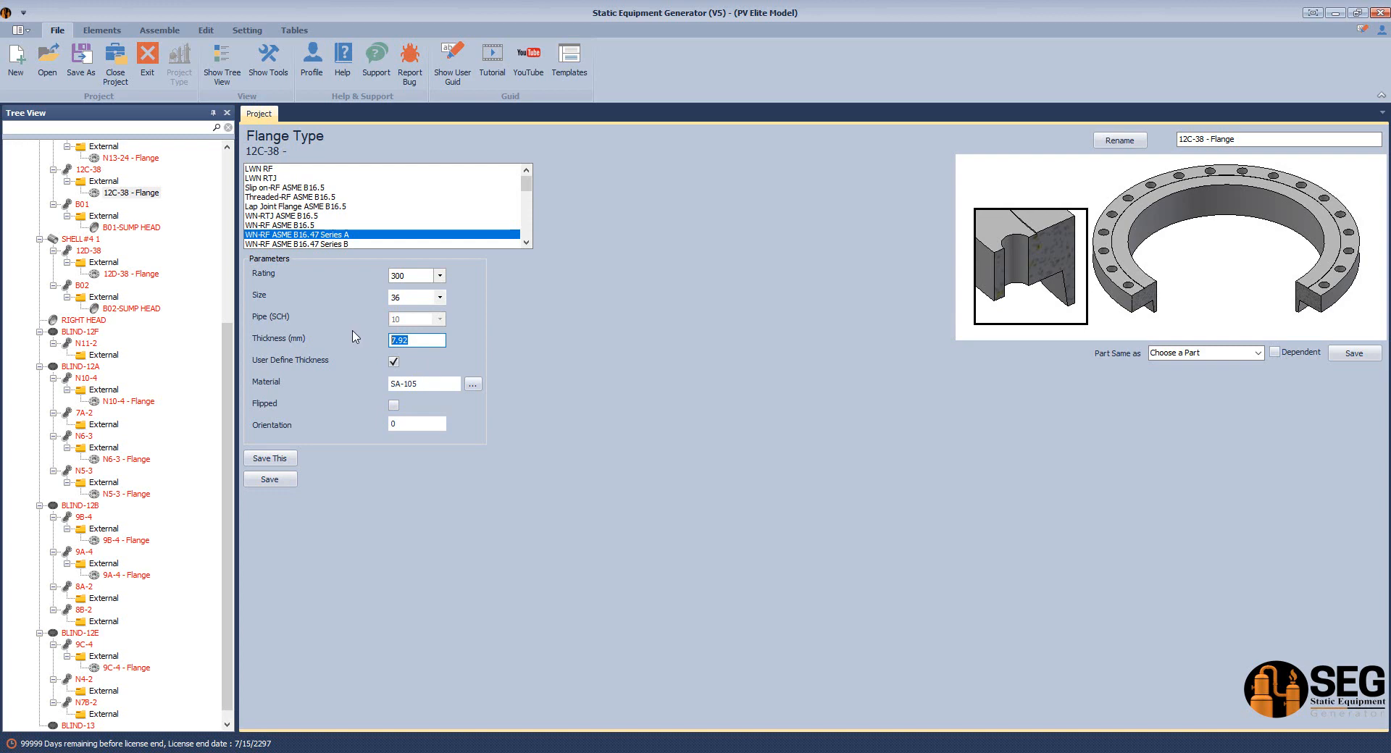
text(20)
click(284, 481)
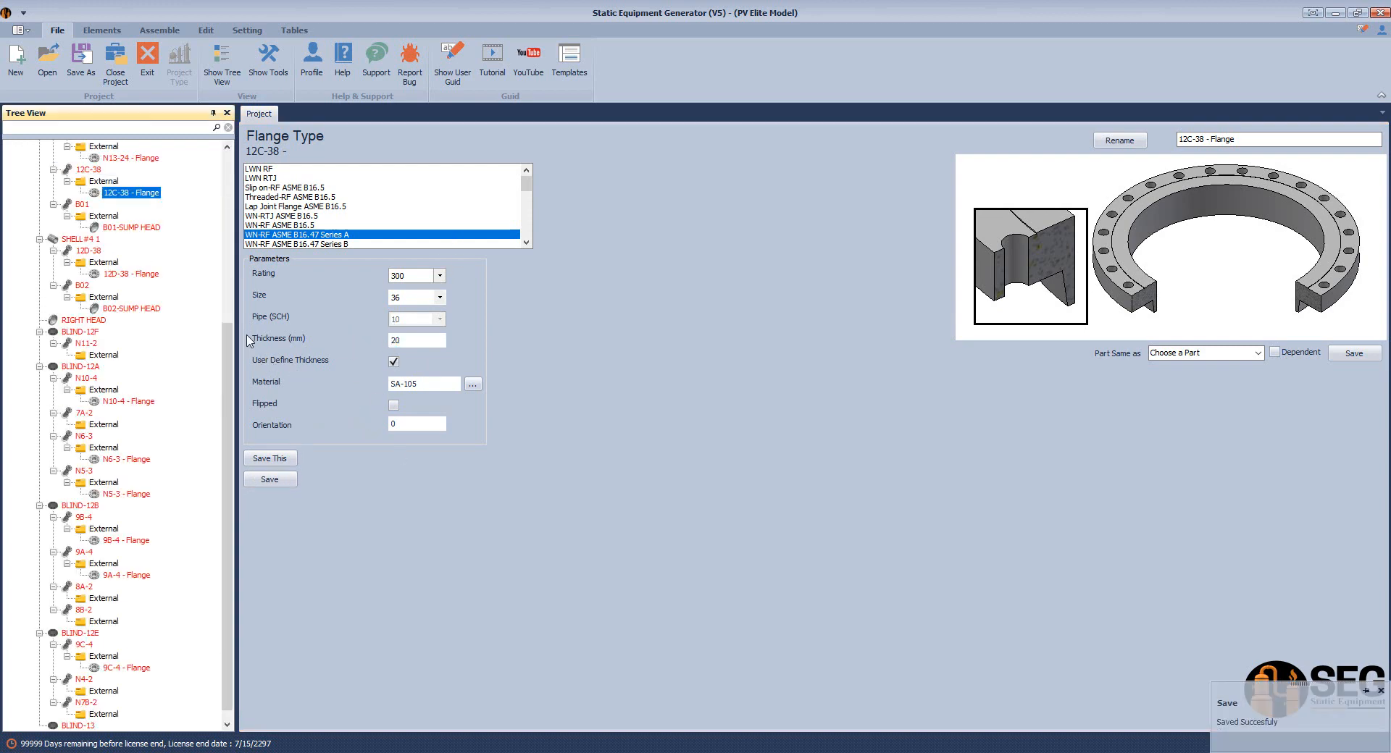
click(91, 252)
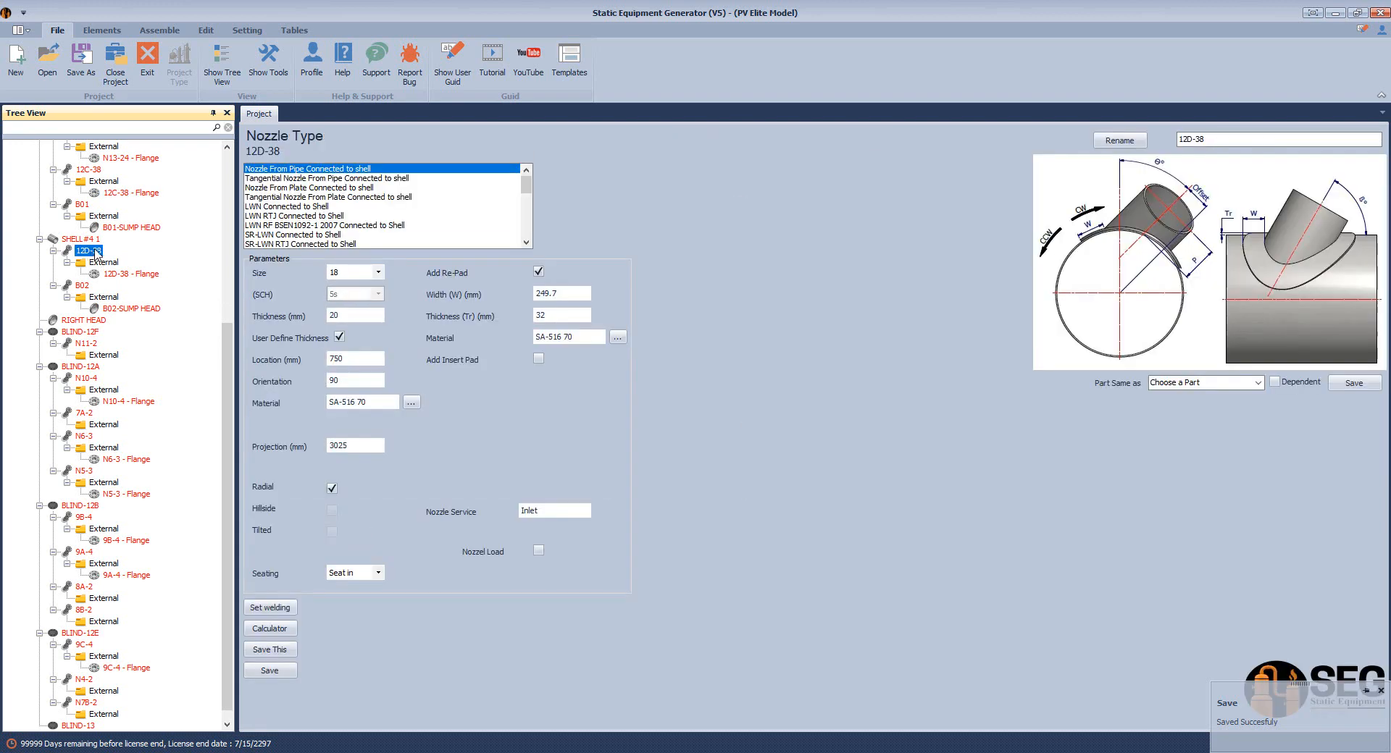
Save nozzle 12D-38 at size 36 after reselecting it, then bring up its flange
click(377, 273)
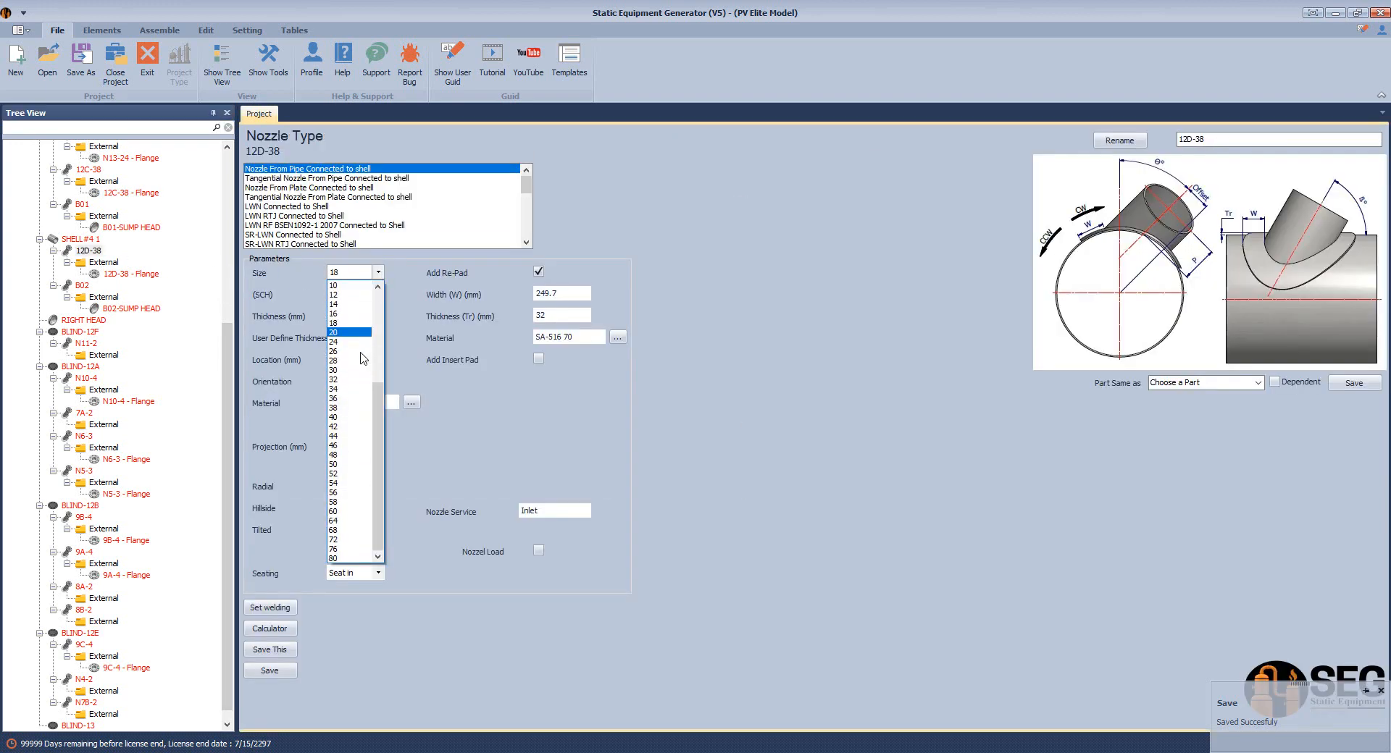
click(355, 399)
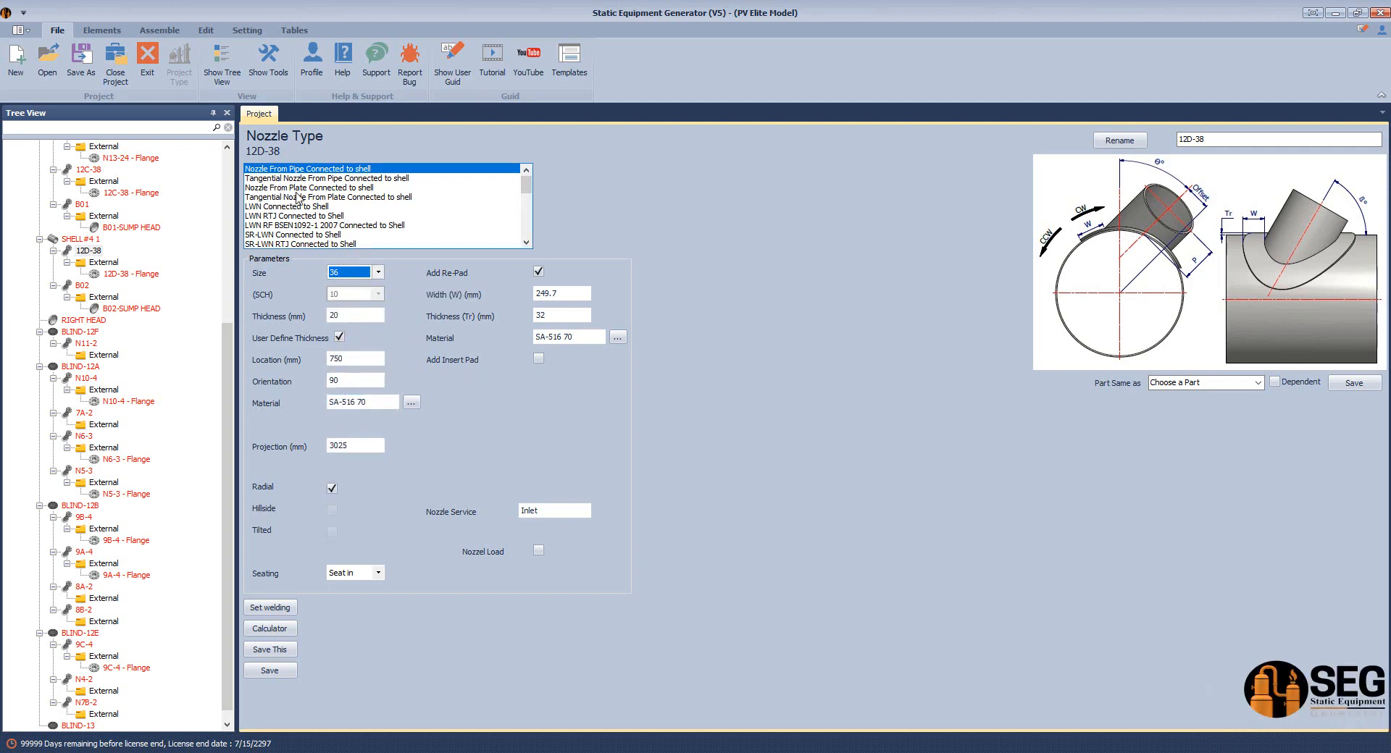
click(299, 187)
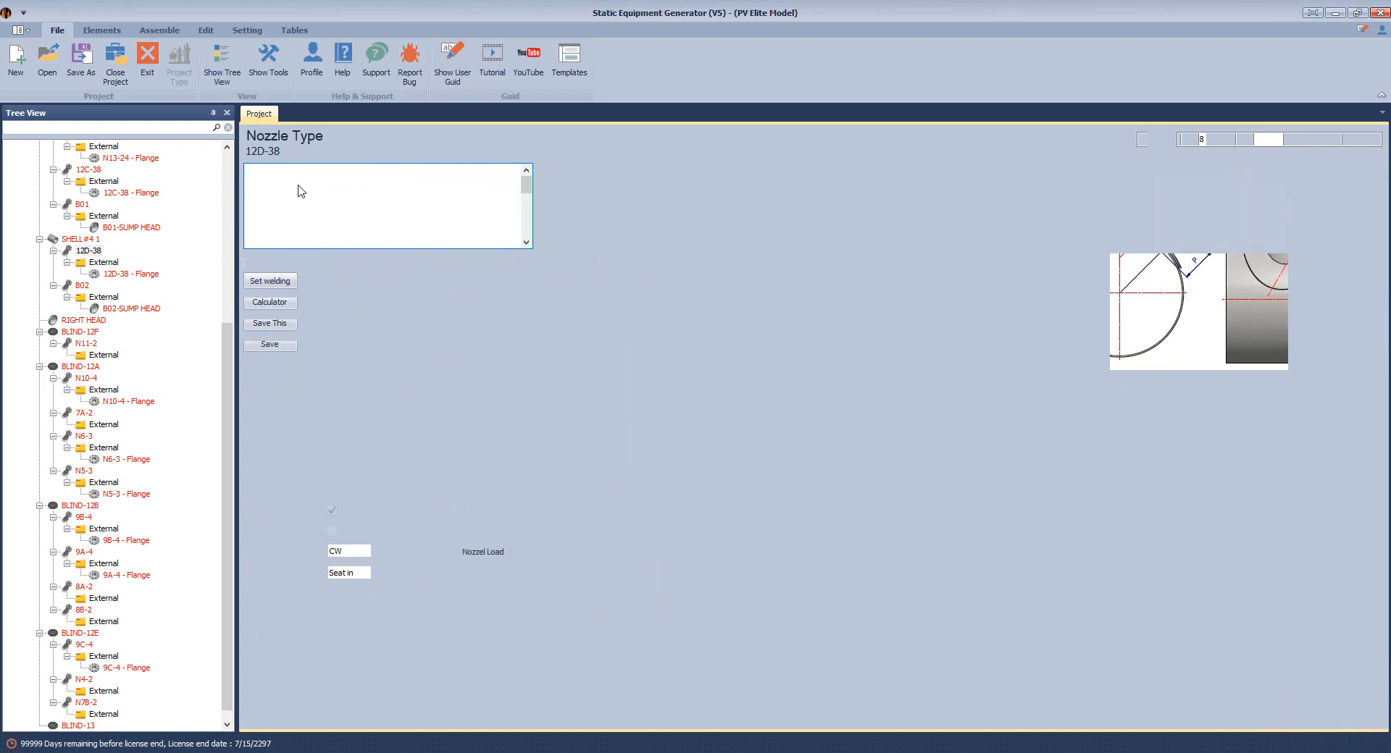
click(88, 250)
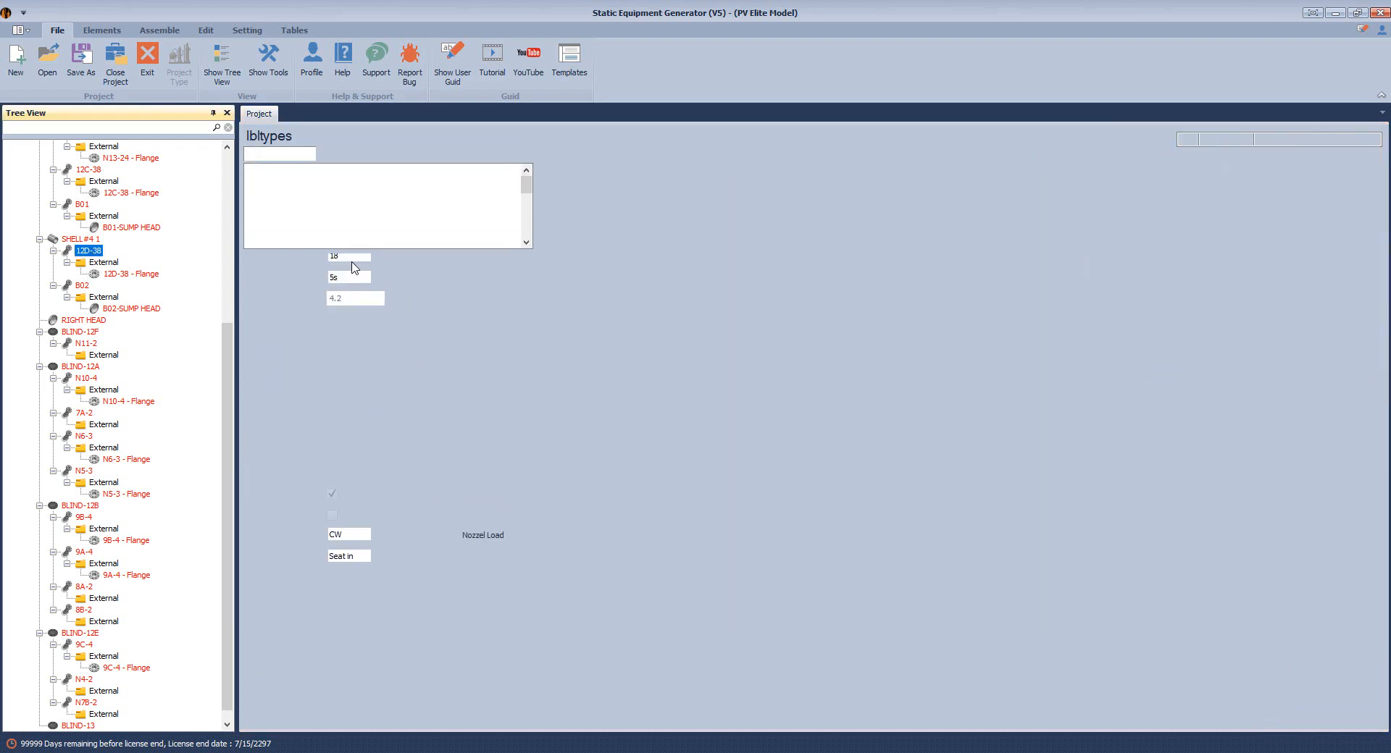
click(351, 272)
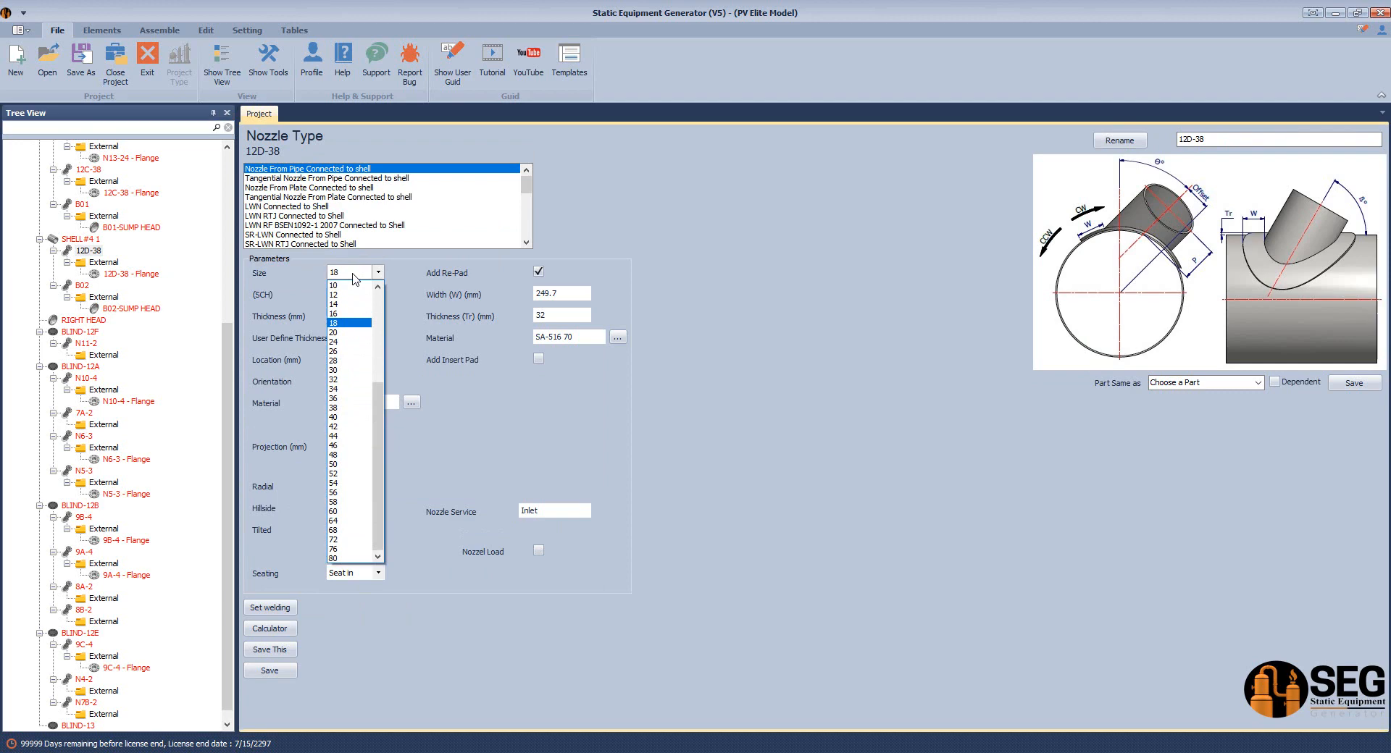
click(334, 397)
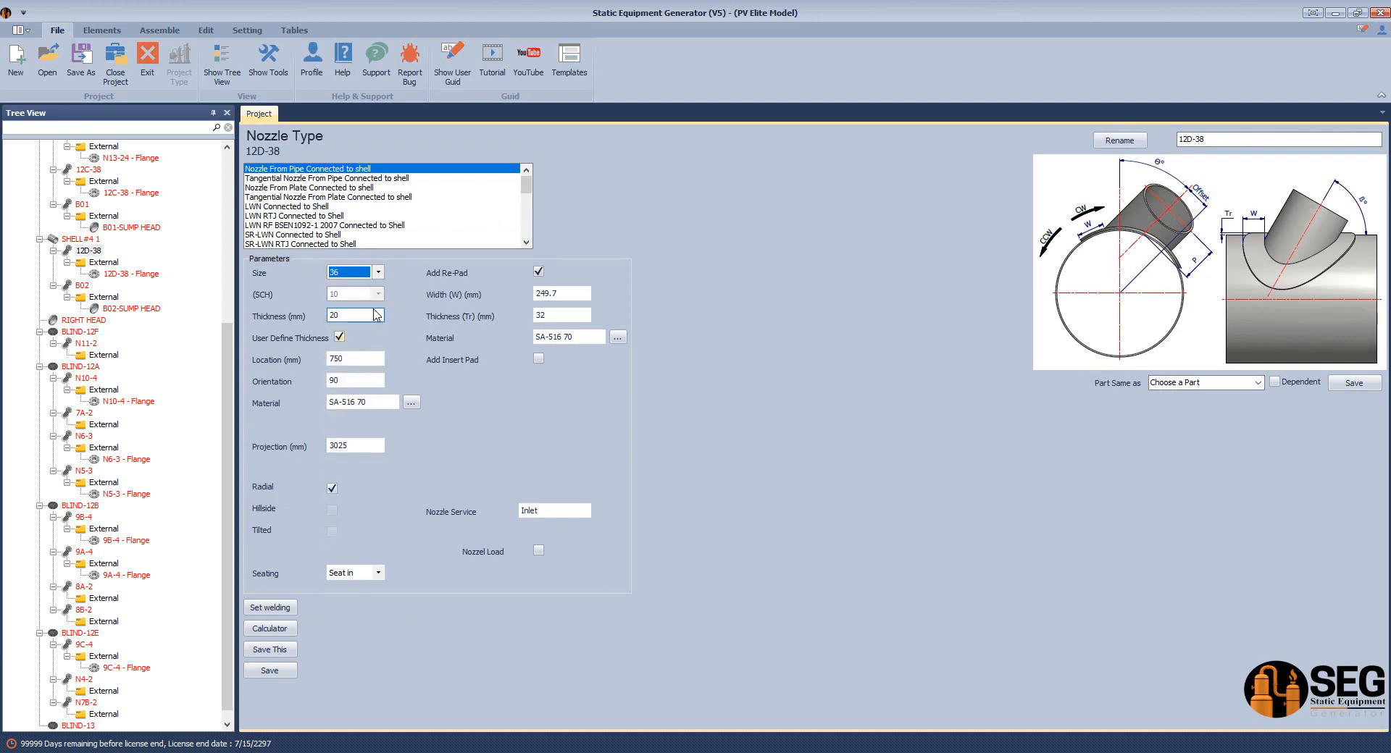
click(270, 671)
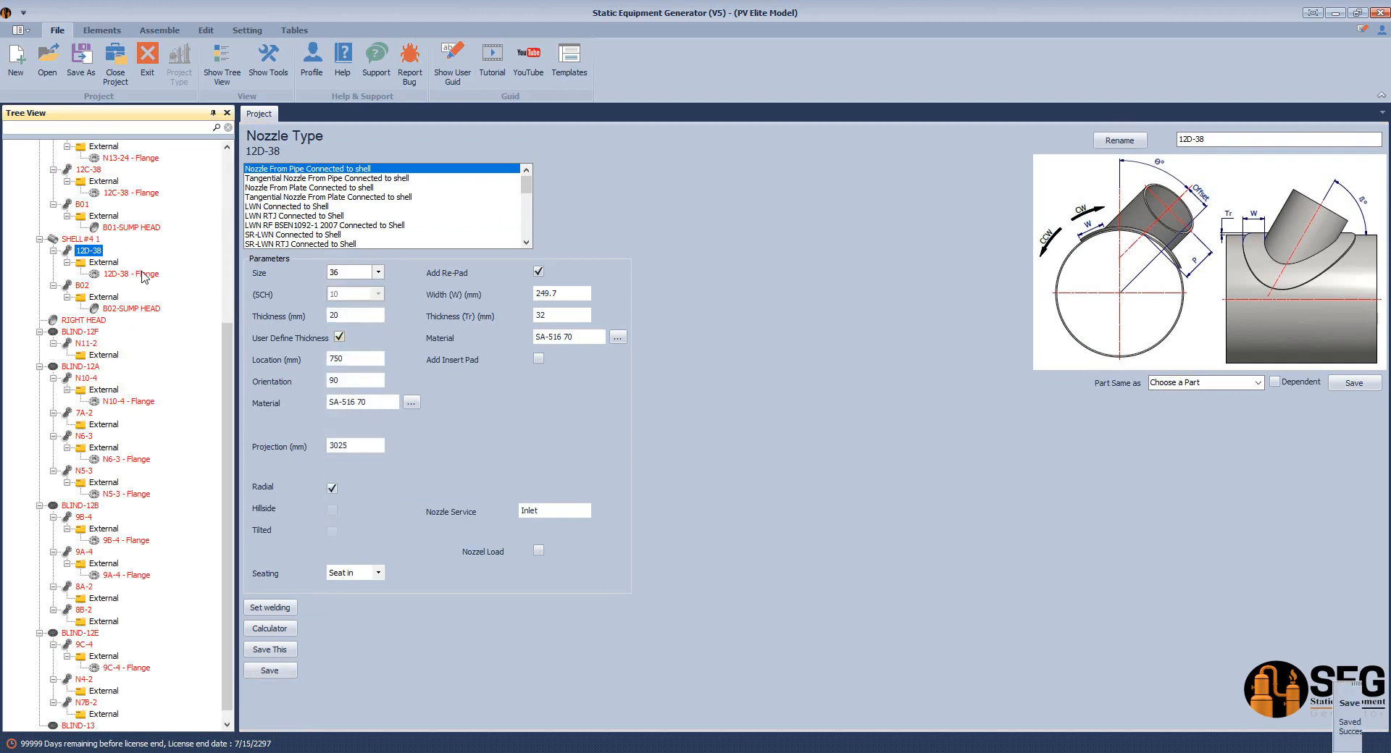
click(143, 274)
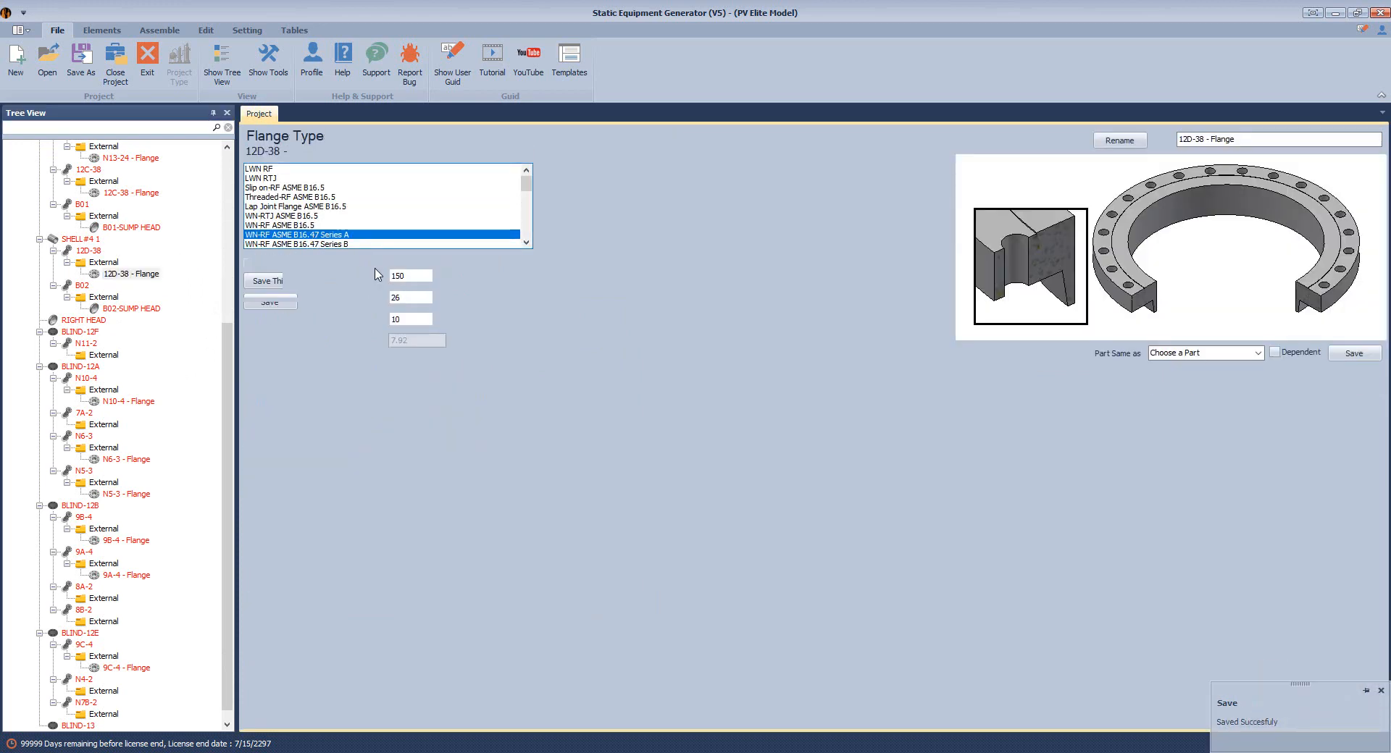
Save the 12D-38 flange at rating 300, size 36, with a user-defined 20 mm thickness
click(410, 277)
click(413, 300)
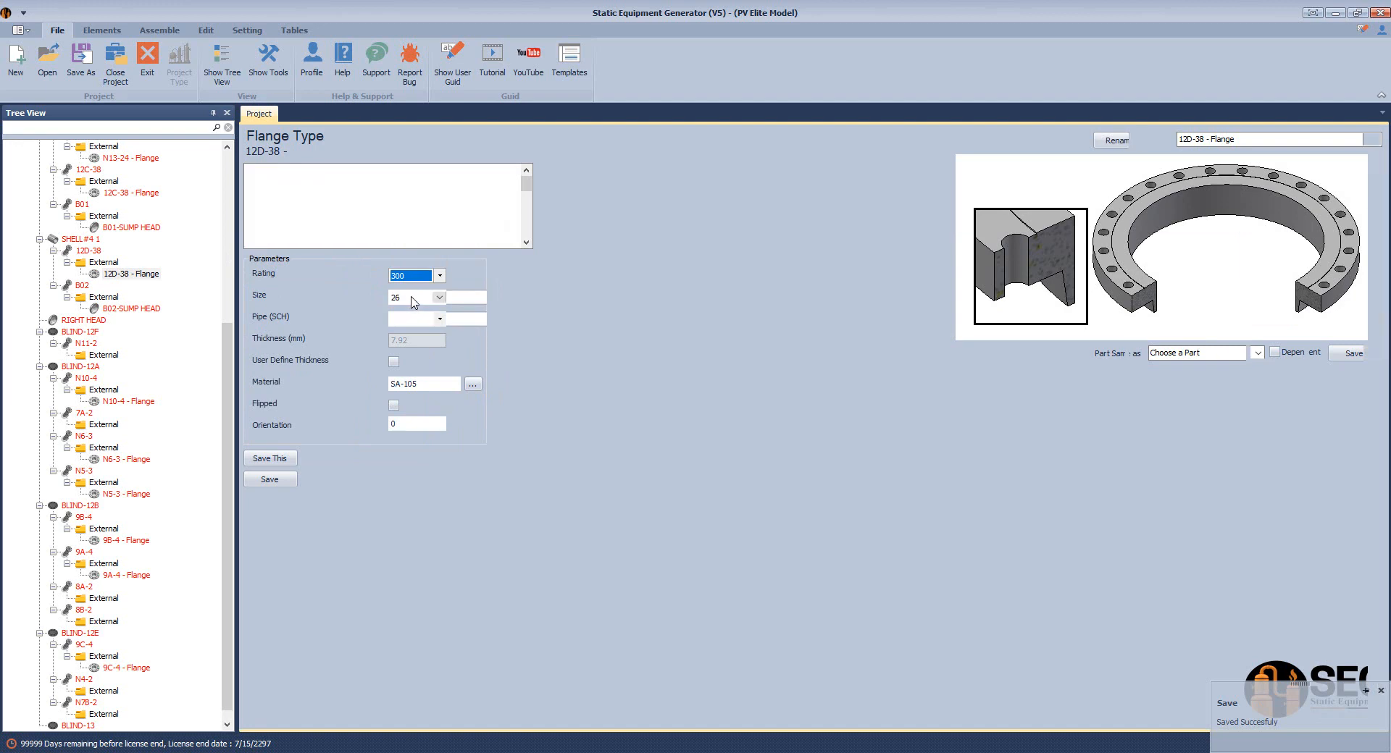
click(413, 300)
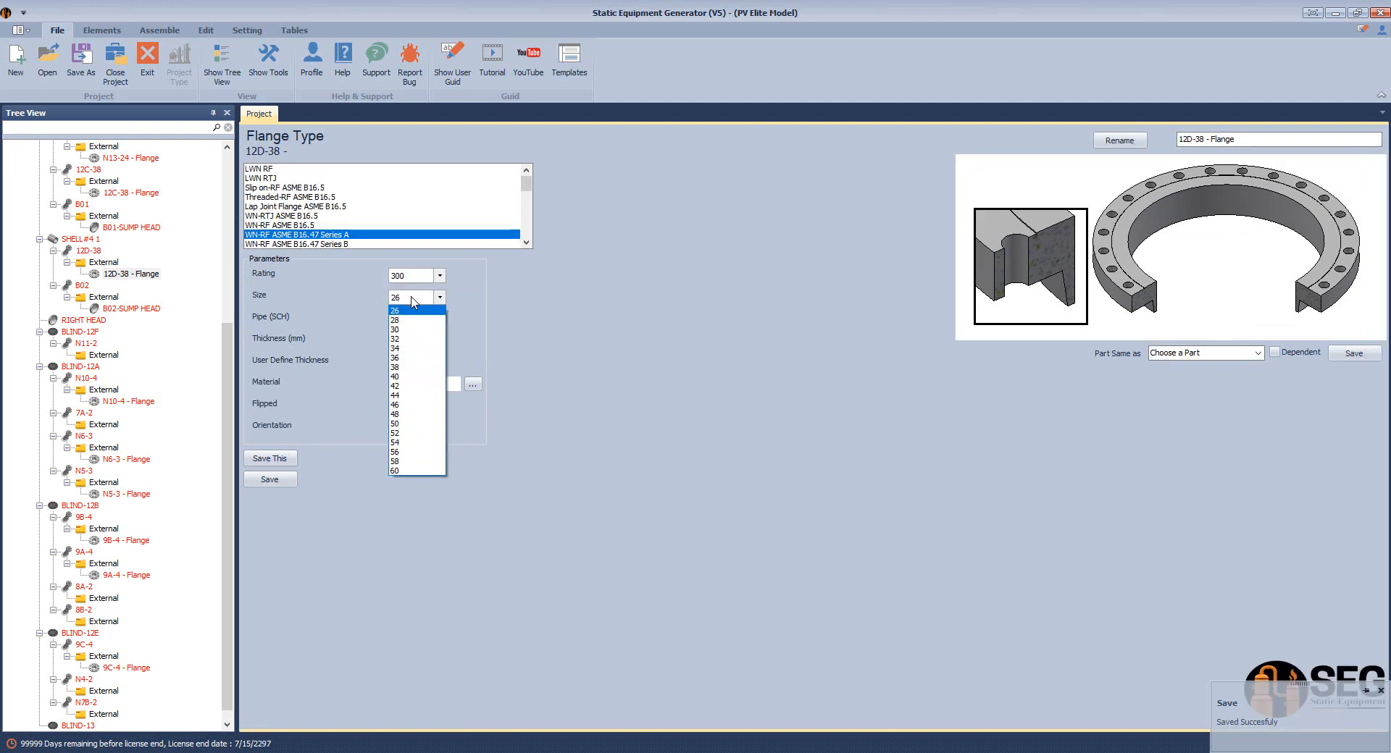
click(405, 360)
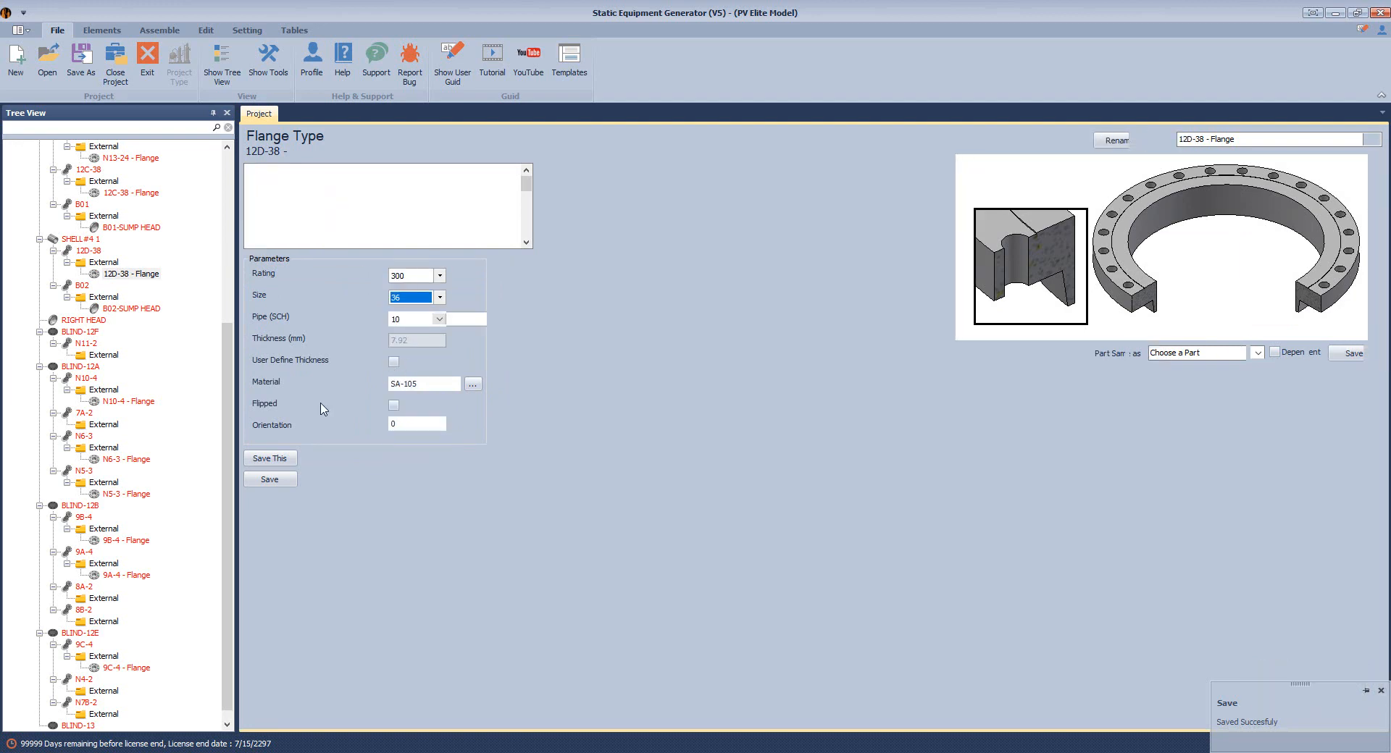
click(413, 342)
double_click(413, 342)
text(20)
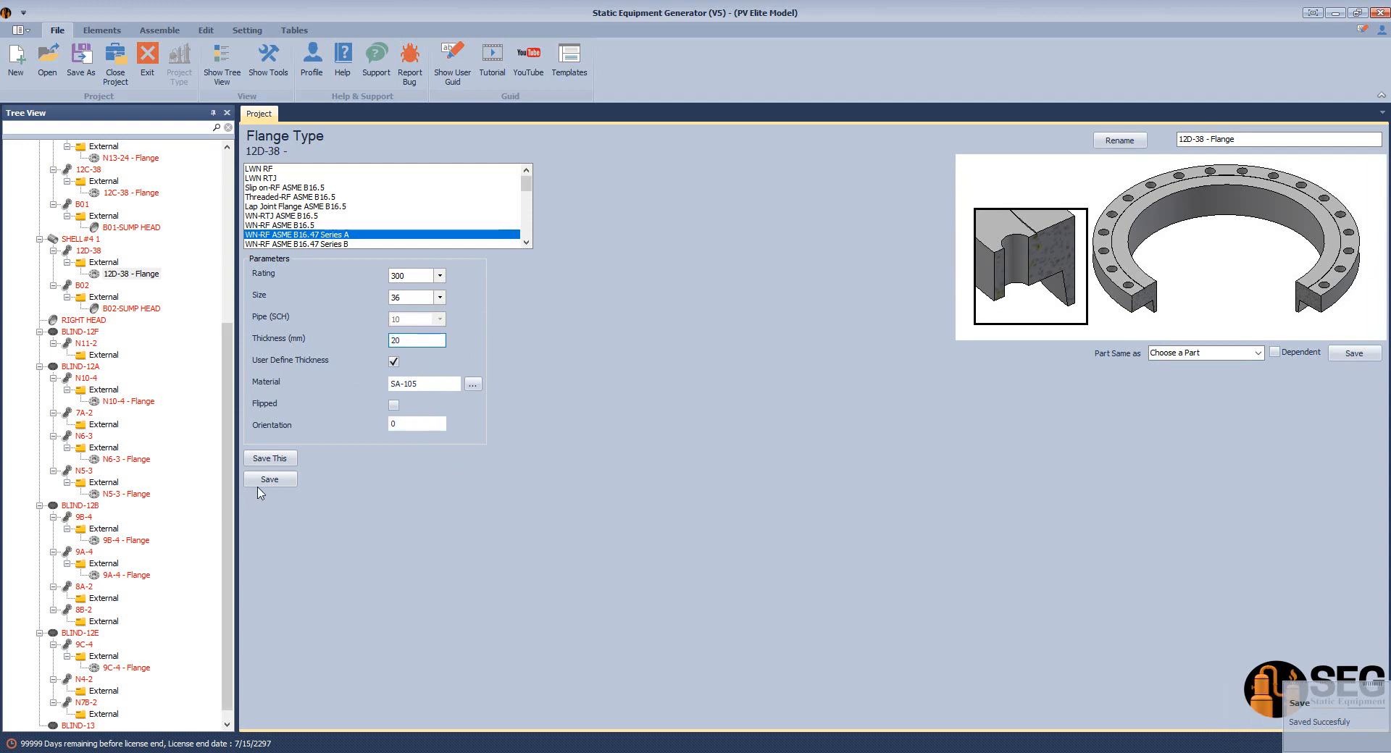
click(262, 481)
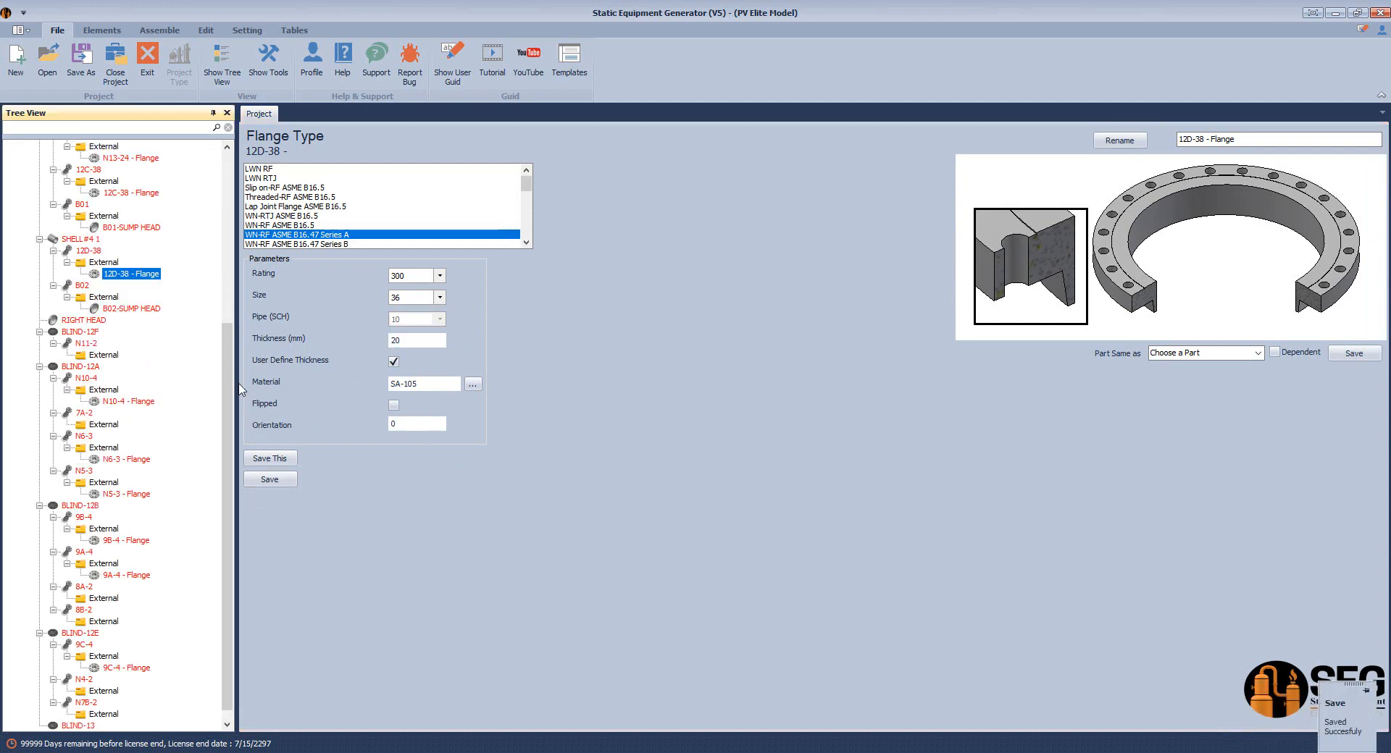
scroll(145, 304, up, 7)
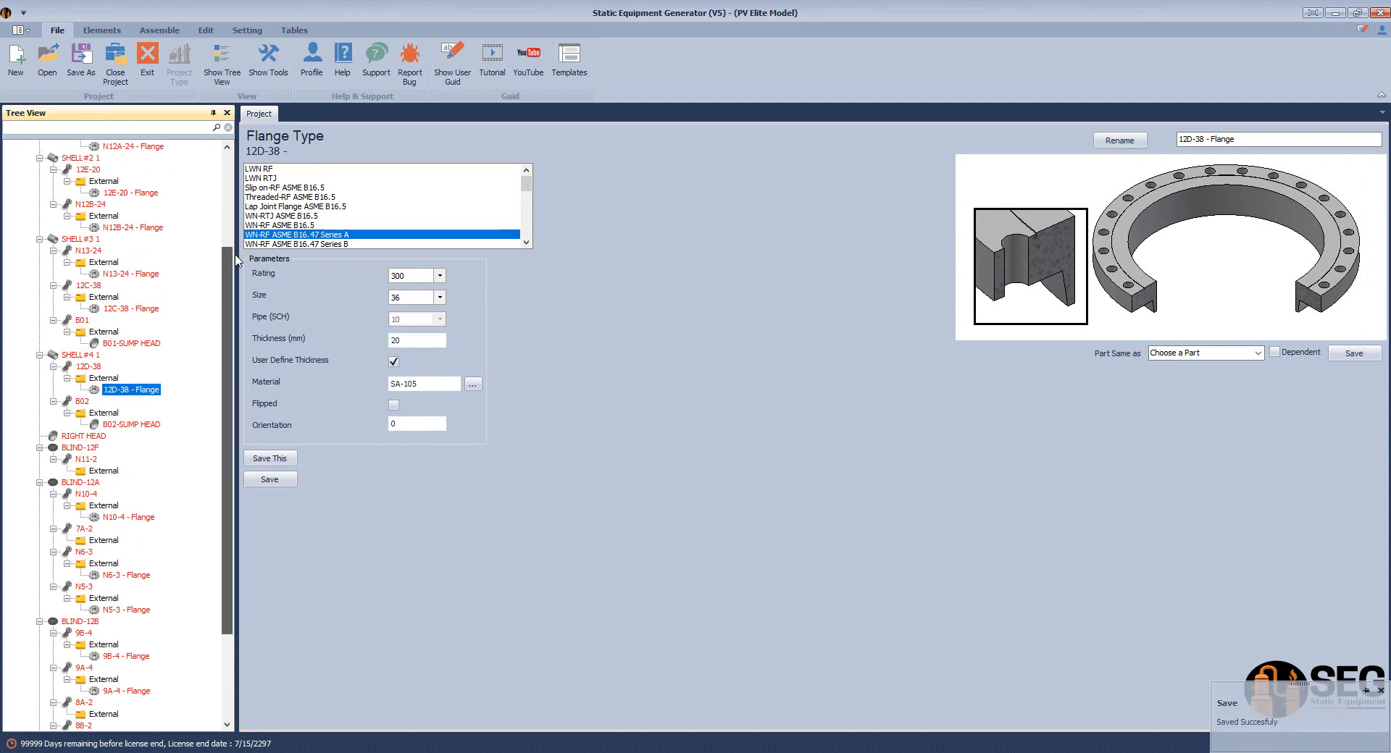
Collapse the SHELL#1 through SHELL#4 branches, leaving SHELL#4 1 selected
click(39, 183)
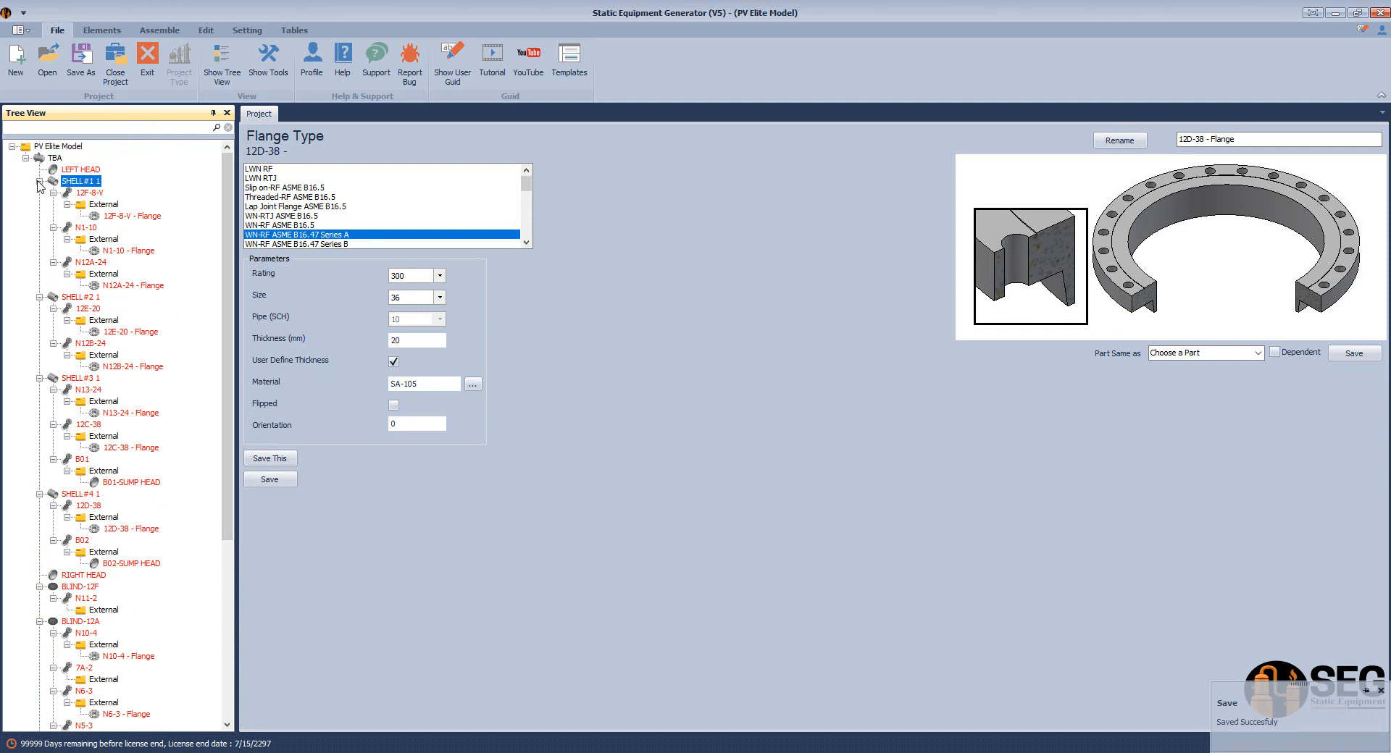
click(39, 182)
click(41, 196)
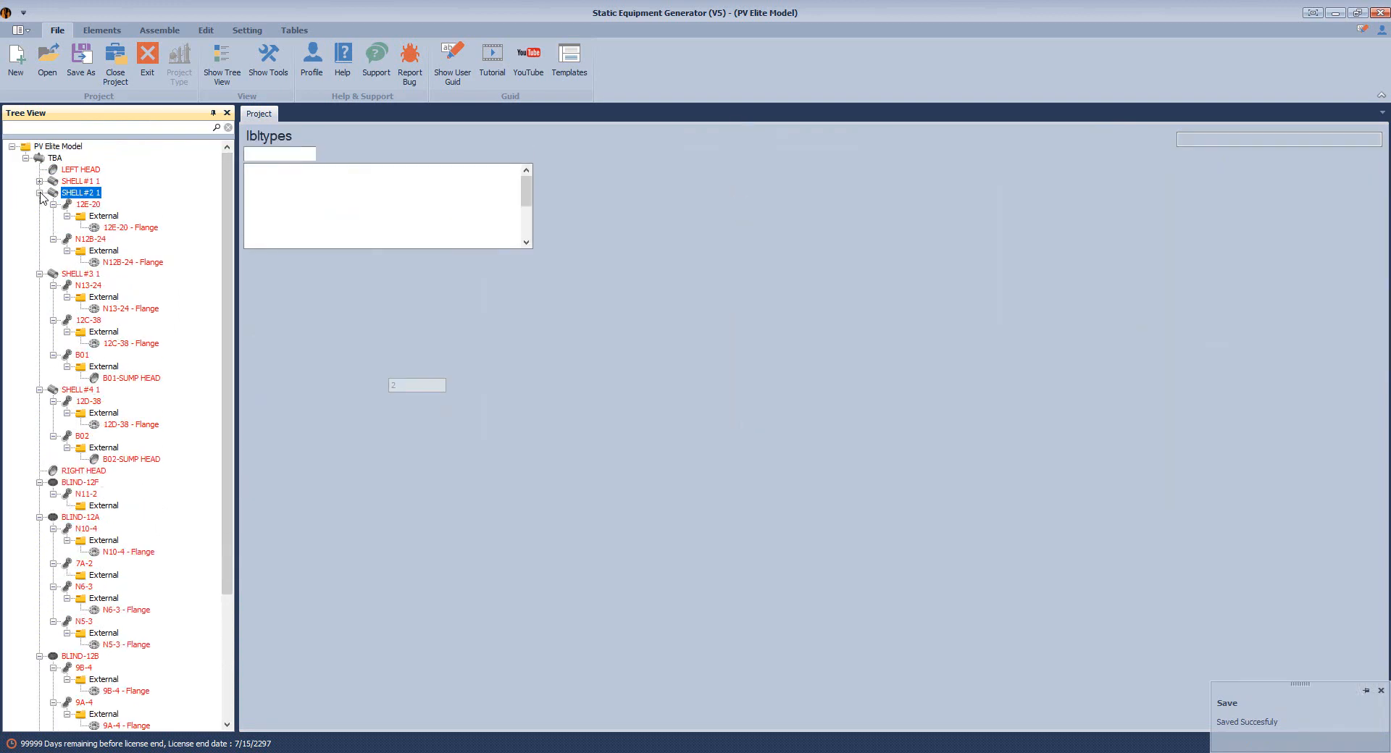
click(39, 192)
click(40, 205)
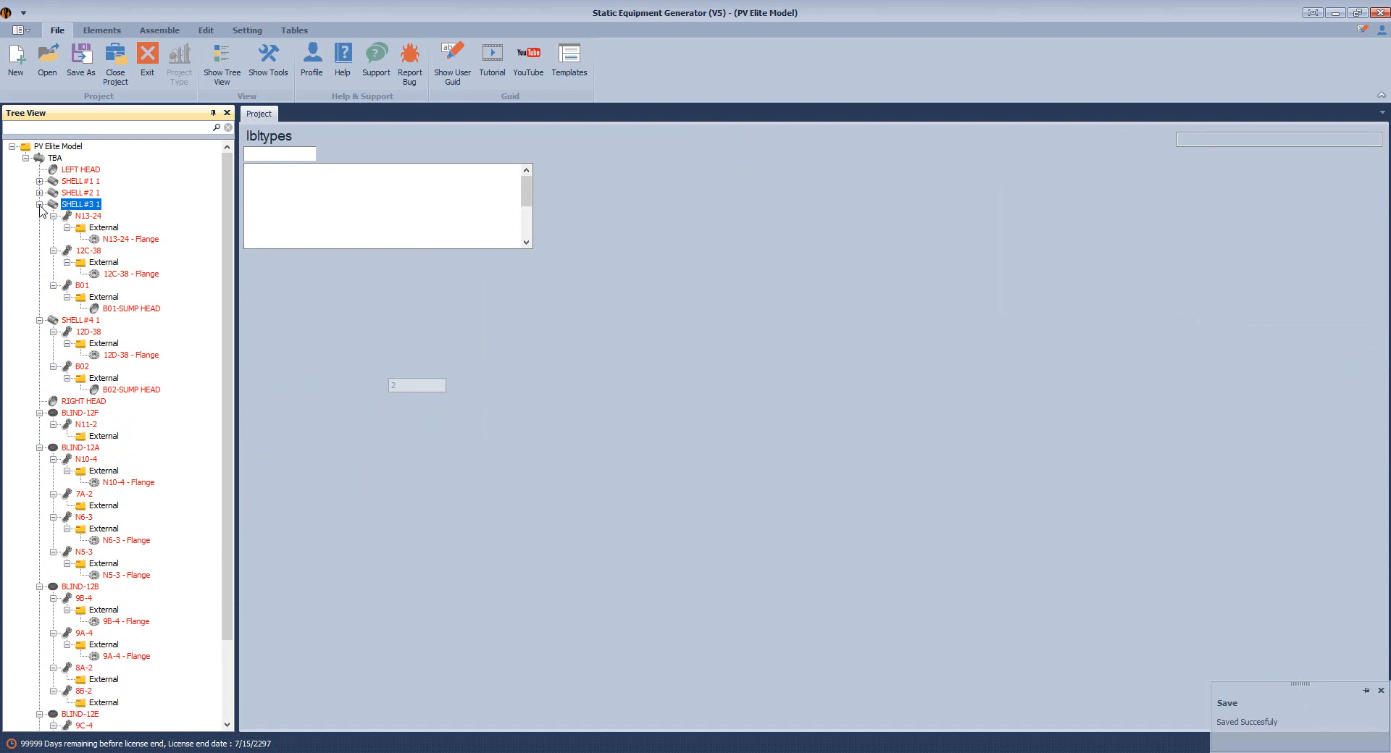
click(39, 204)
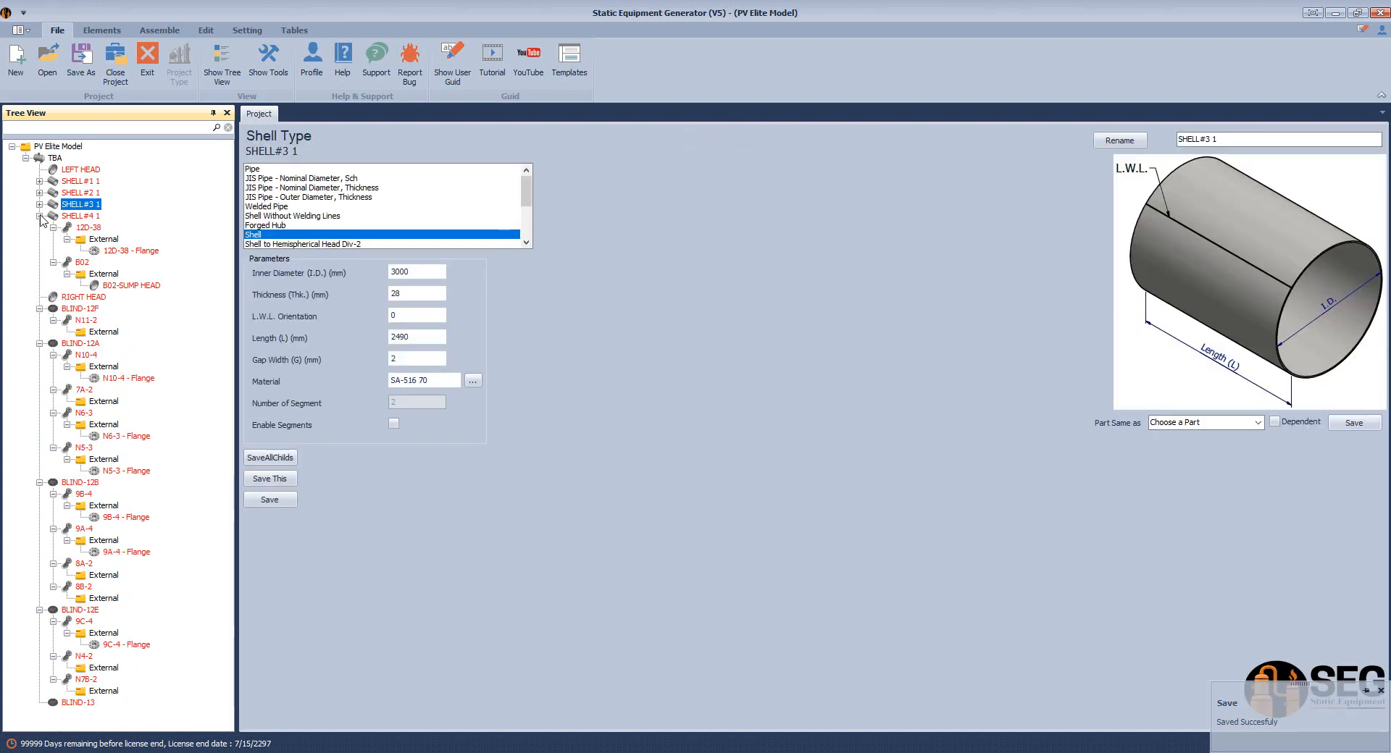
click(41, 217)
click(39, 216)
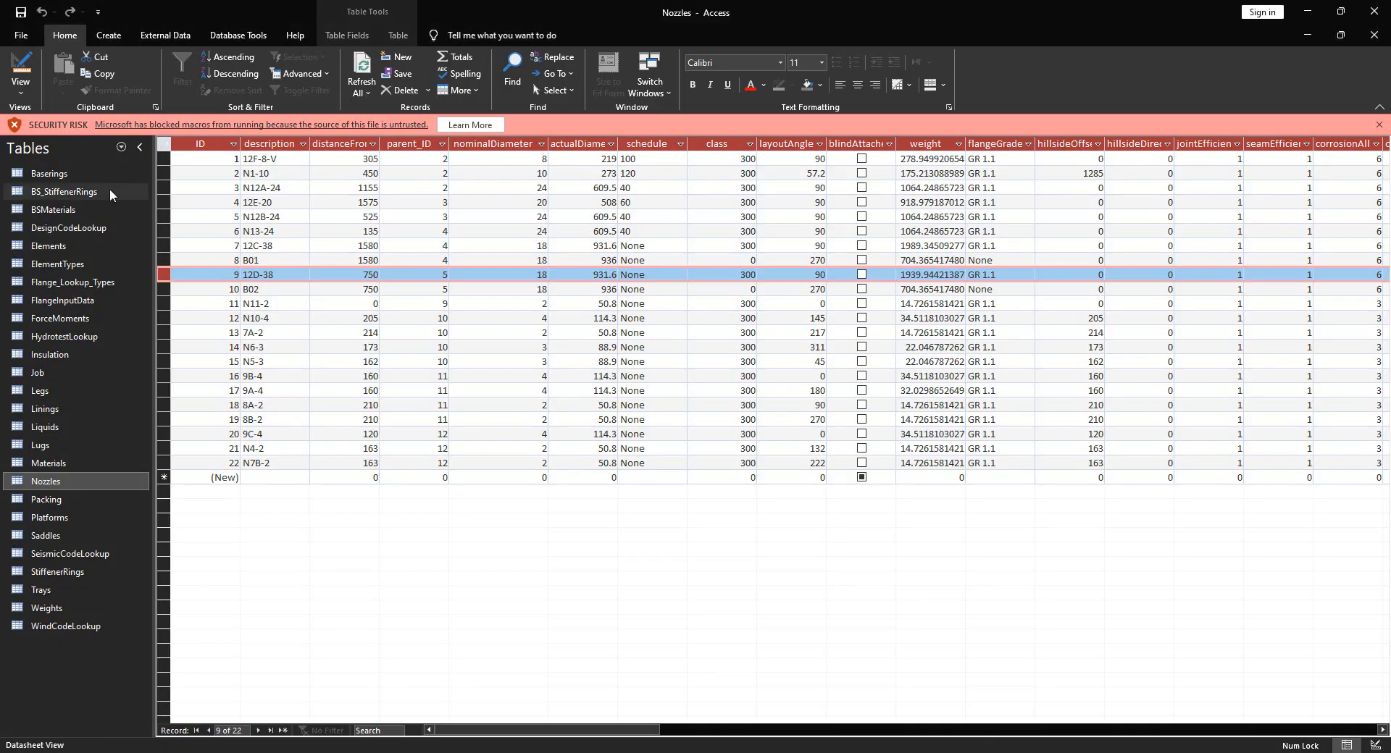
Open the Elements table and select the head and shell records plus BLIND-12F through BLIND-13
double_click(69, 245)
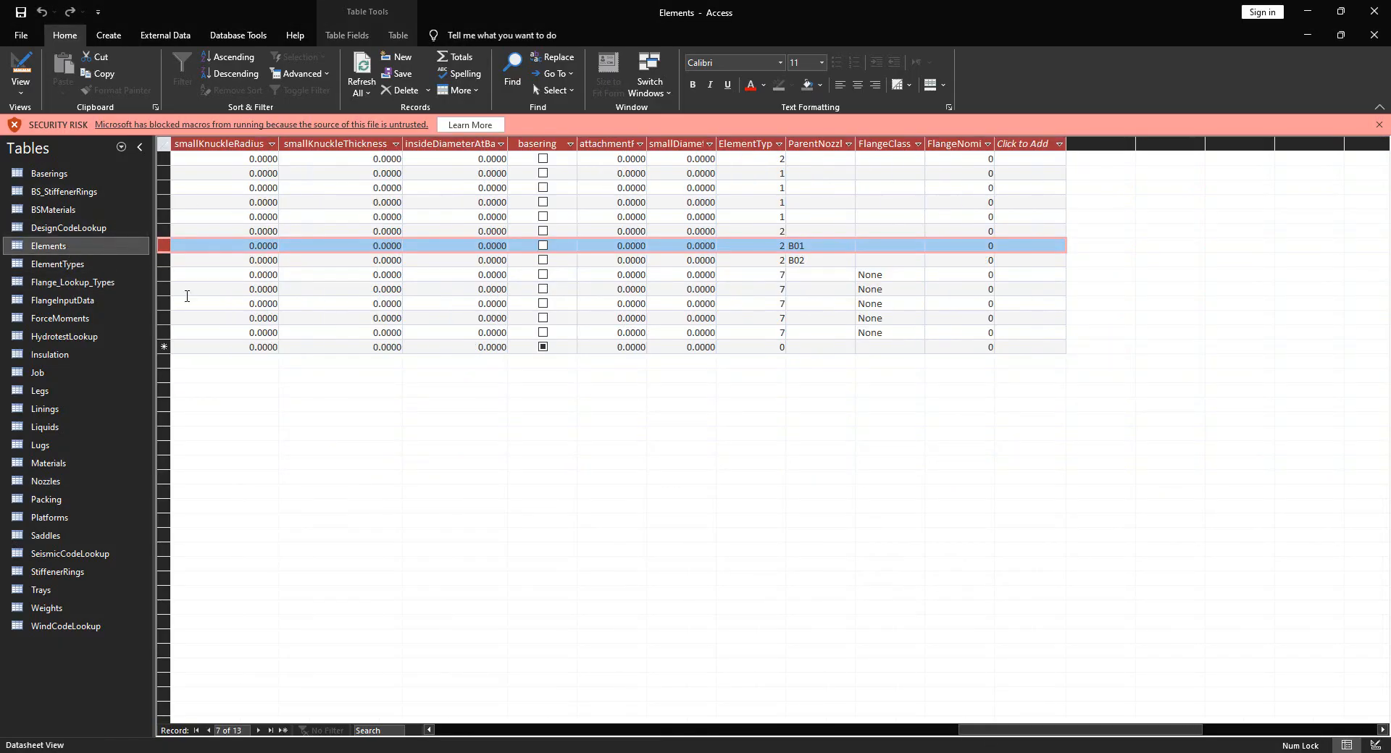
drag(1054, 729, 394, 708)
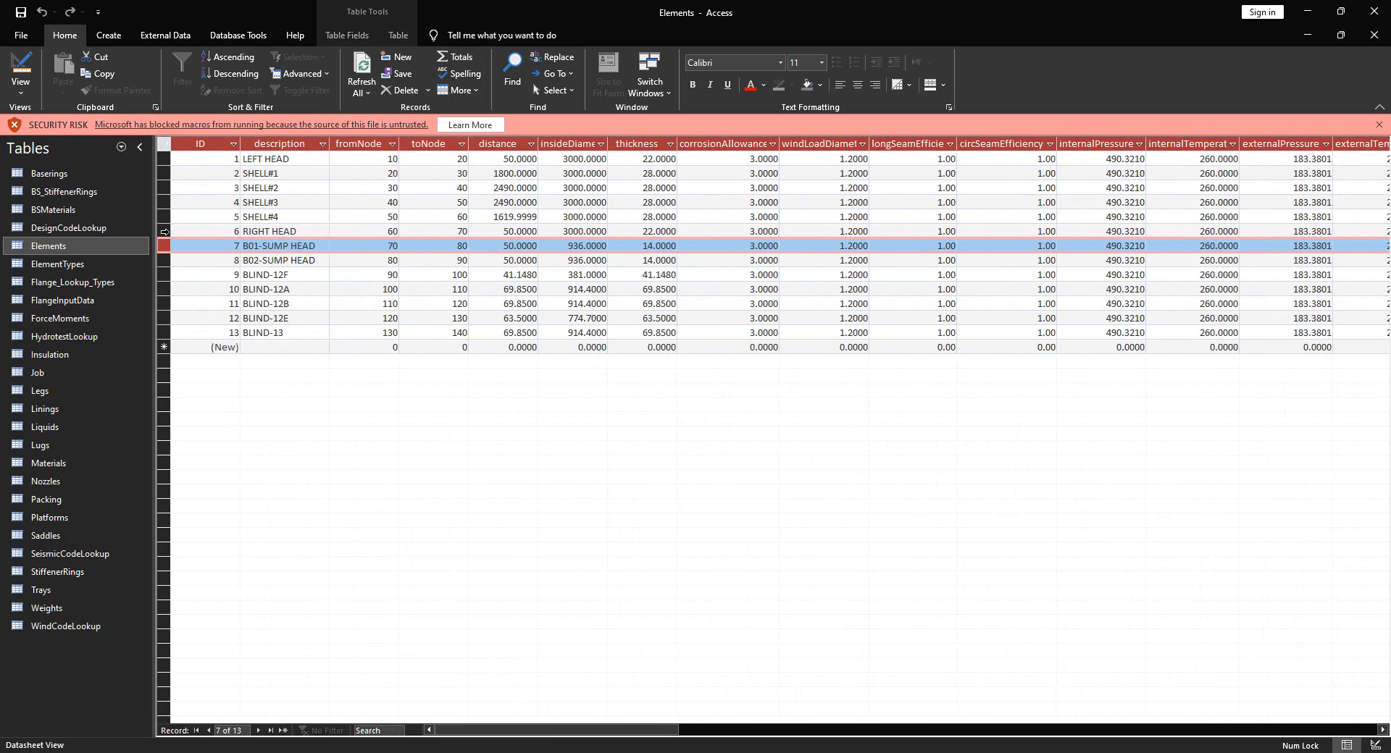
click(165, 232)
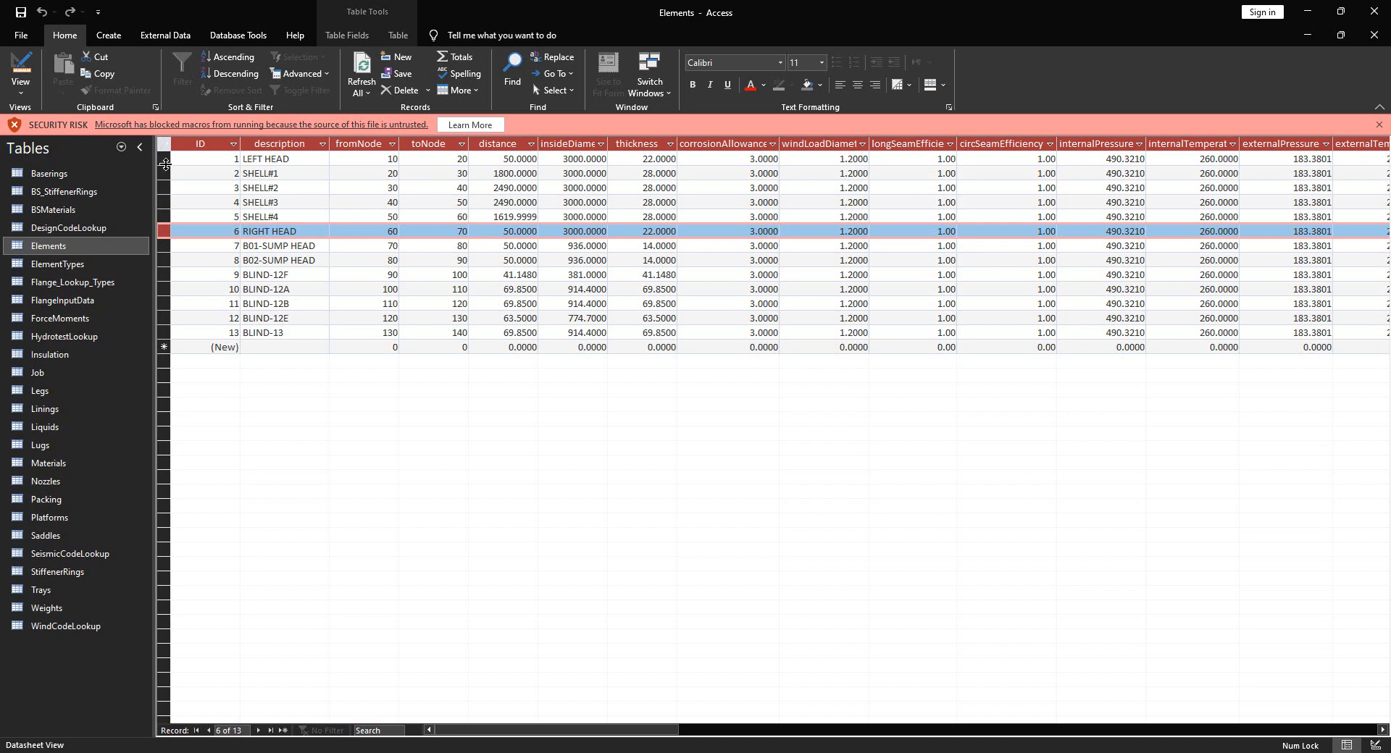
shift+click(165, 160)
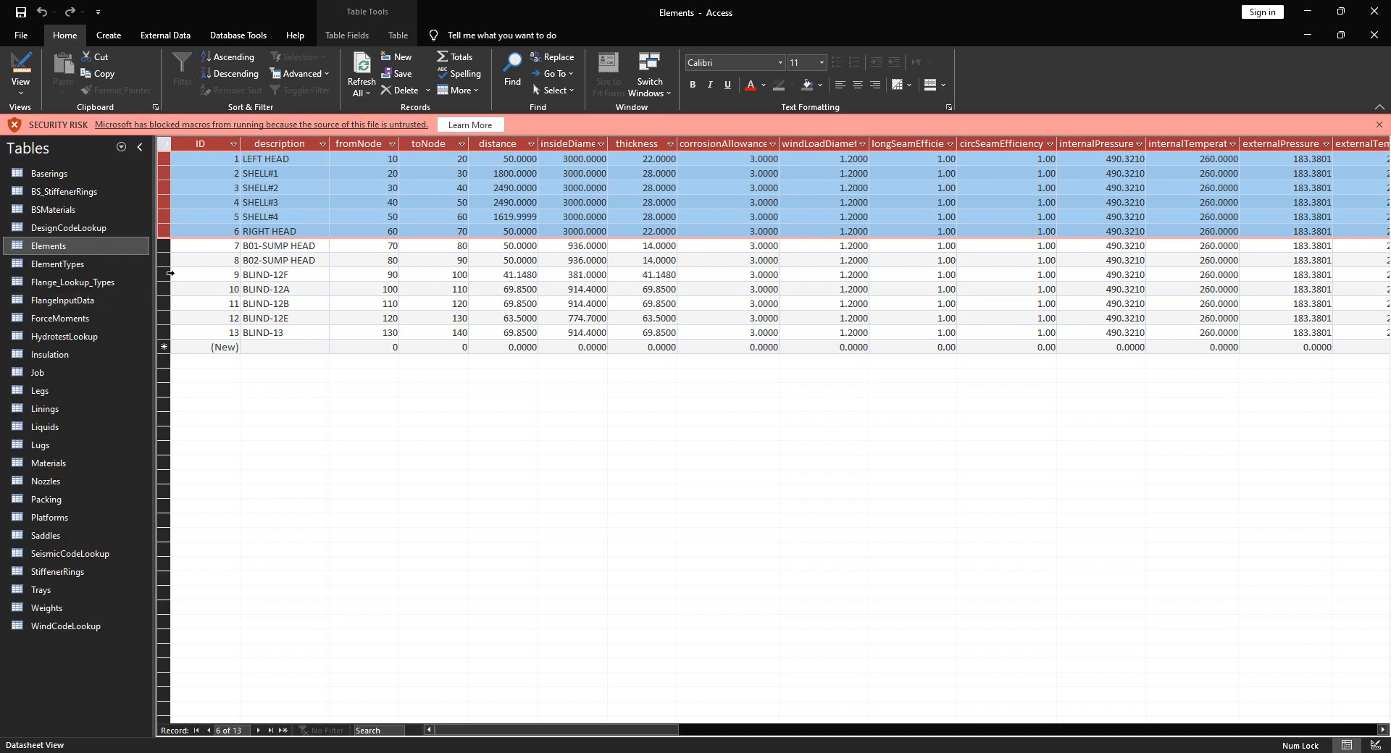
click(165, 276)
shift+click(166, 332)
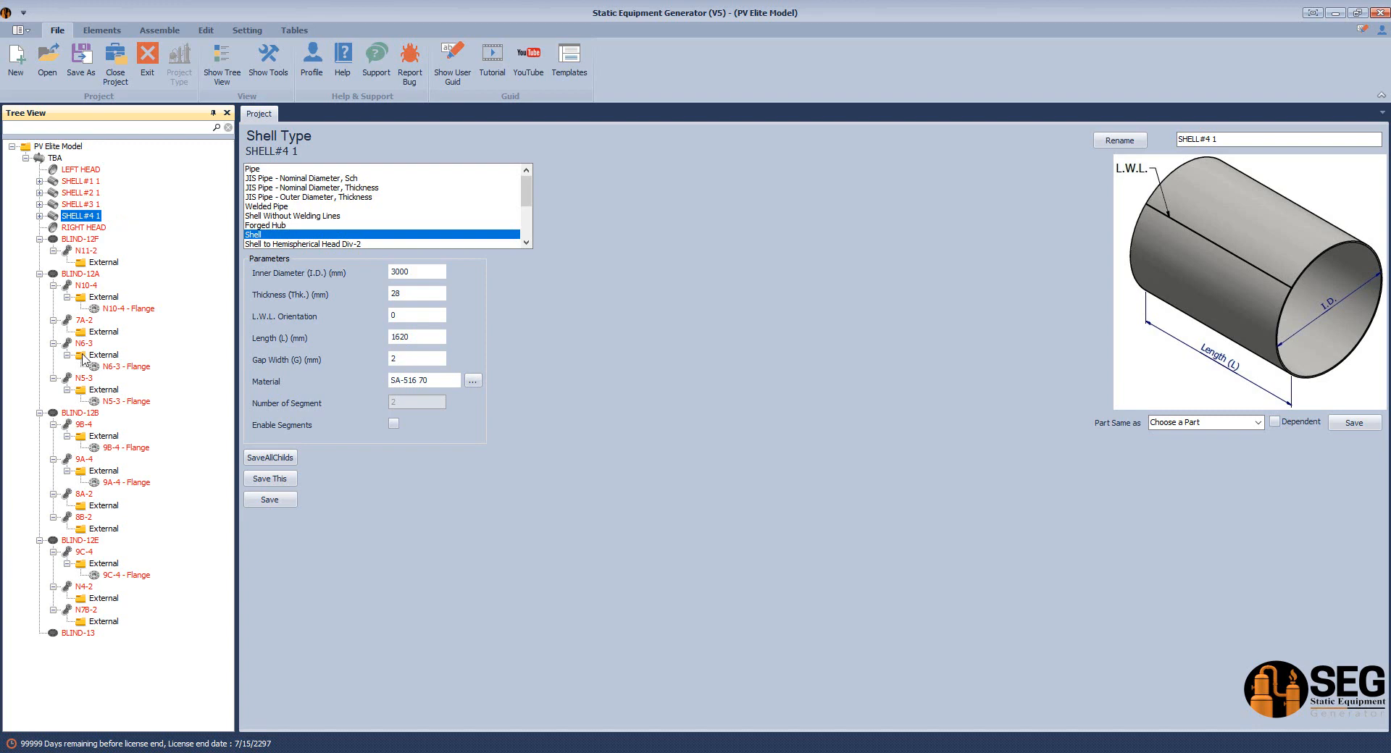
Search the model tree for '12f' and copy the BLIND-12F blind
click(84, 241)
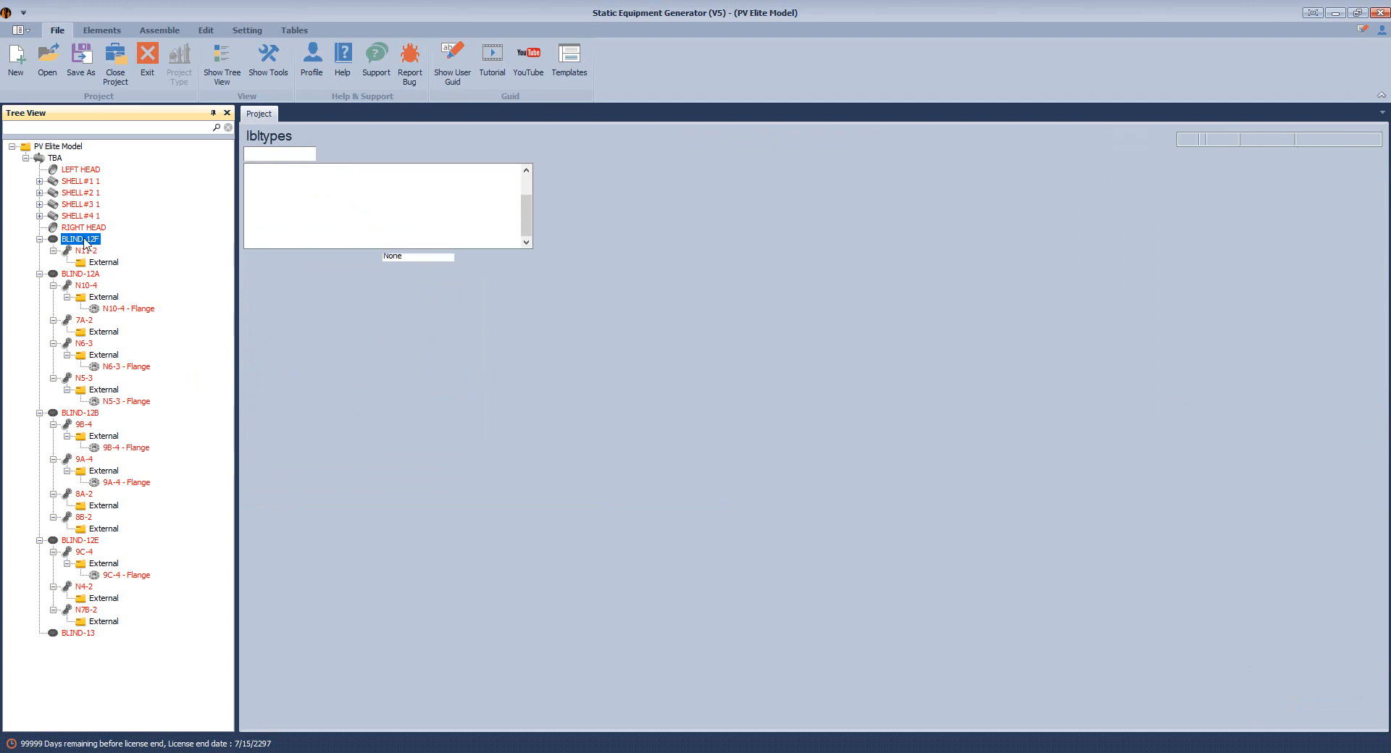
click(73, 128)
text(12f)
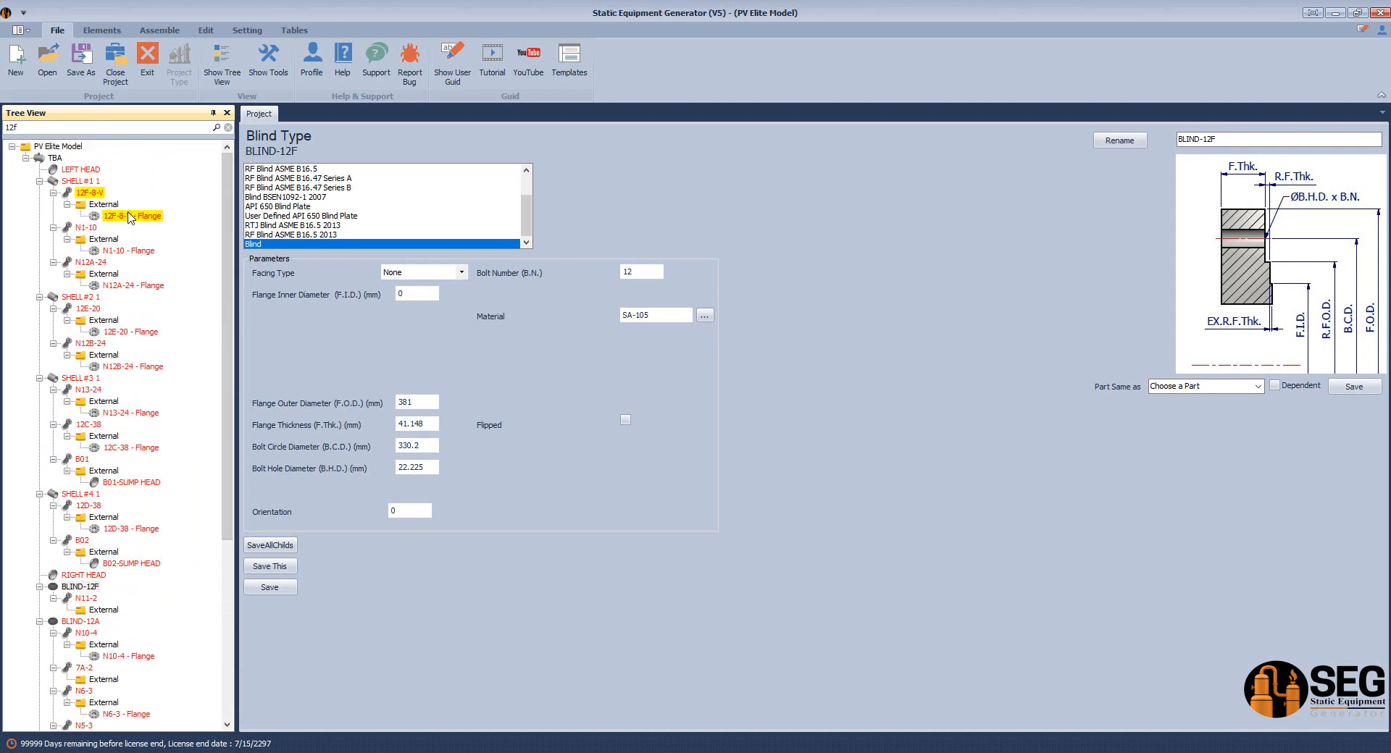
drag(231, 227, 215, 432)
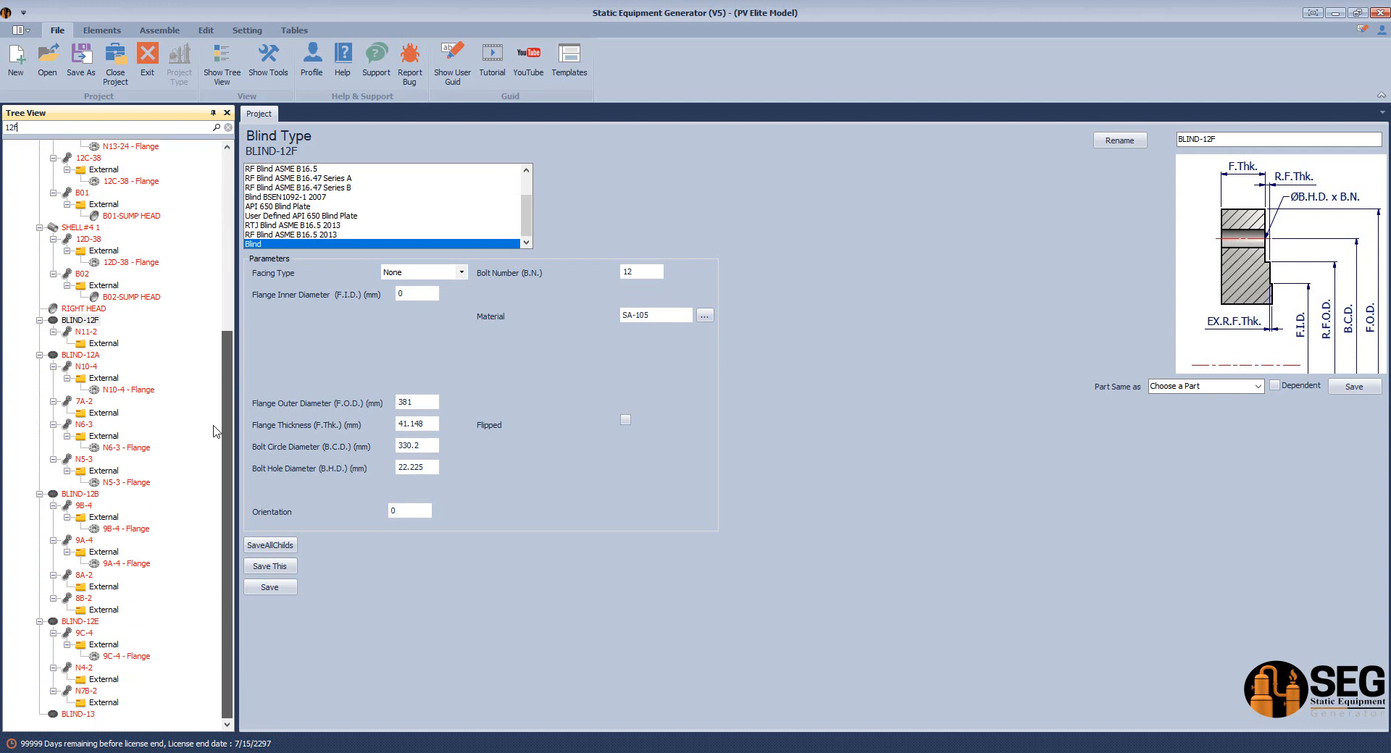
right_click(92, 321)
click(138, 484)
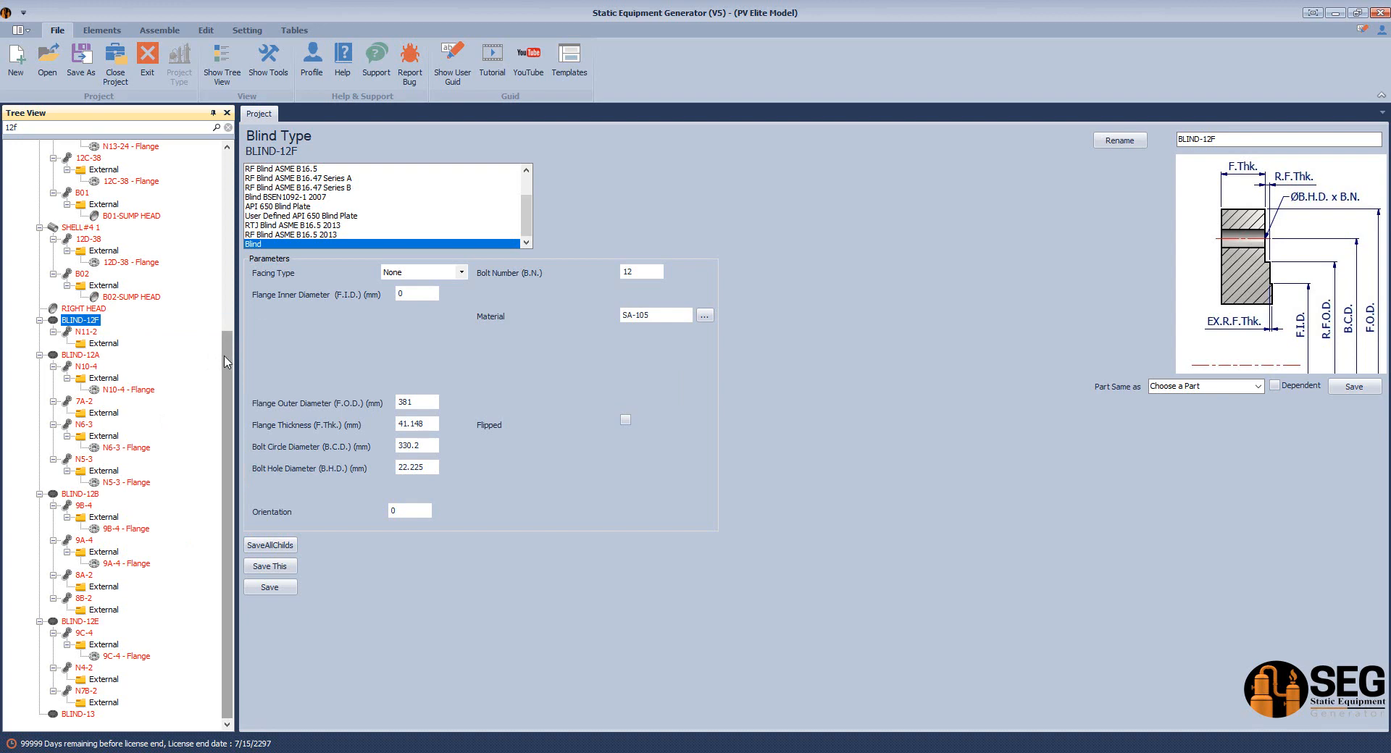
Paste the BLIND-12F copy into the External folder under nozzle 12F-8-V
scroll(226, 362, up, 8)
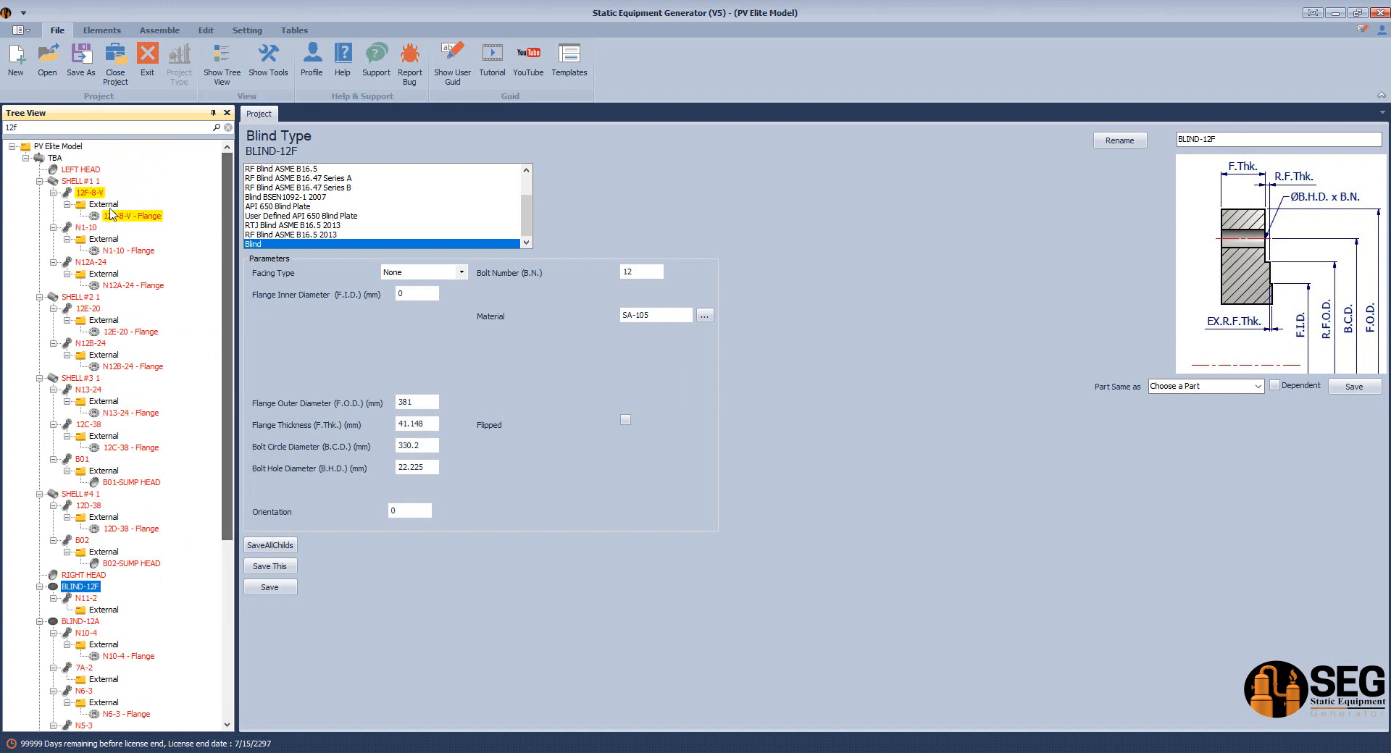
click(114, 205)
right_click(114, 205)
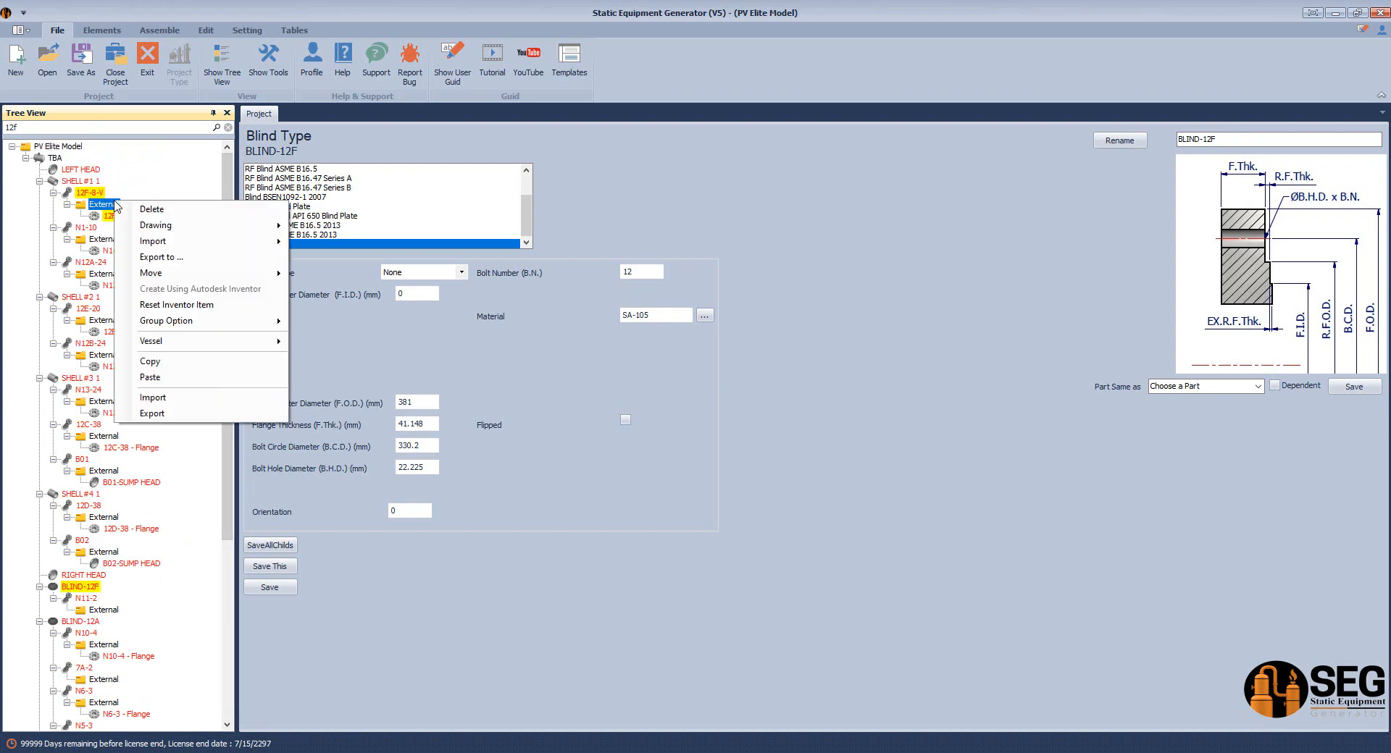
click(161, 377)
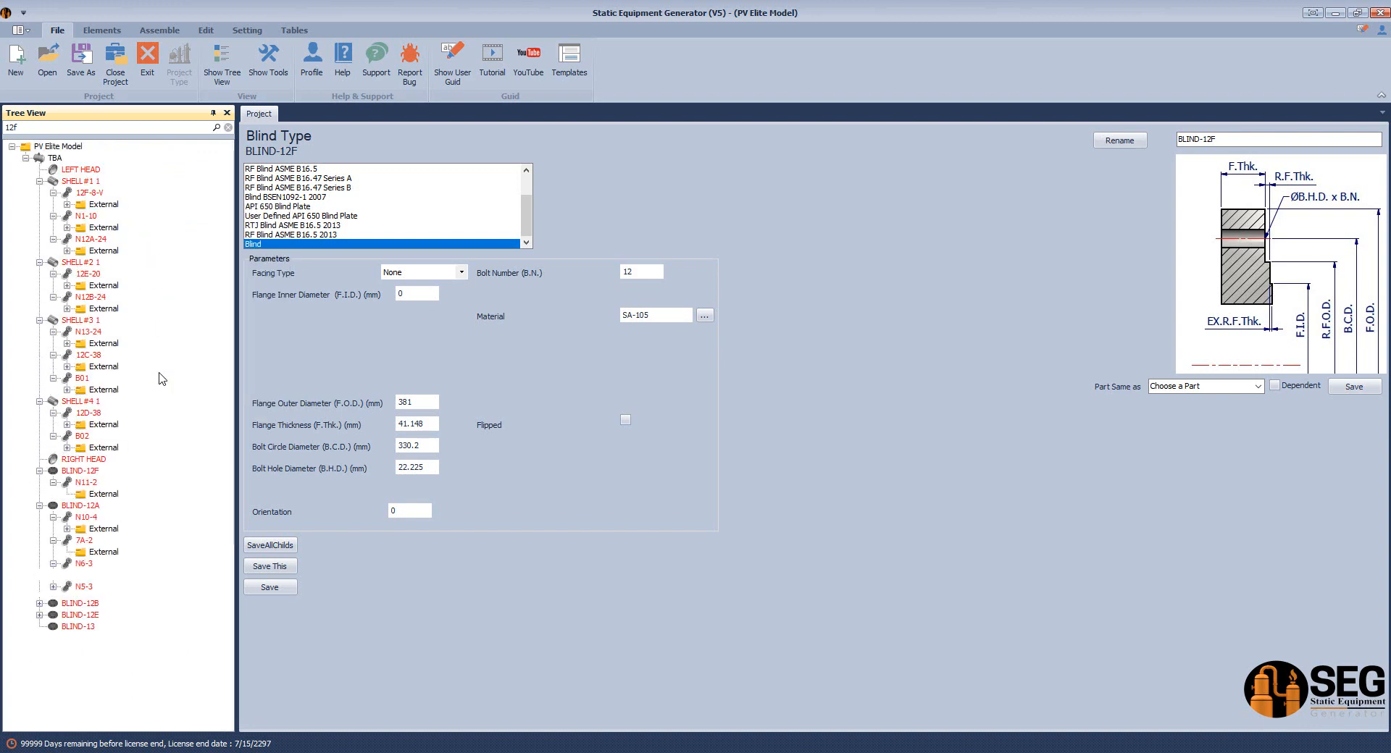
drag(226, 240, 263, 157)
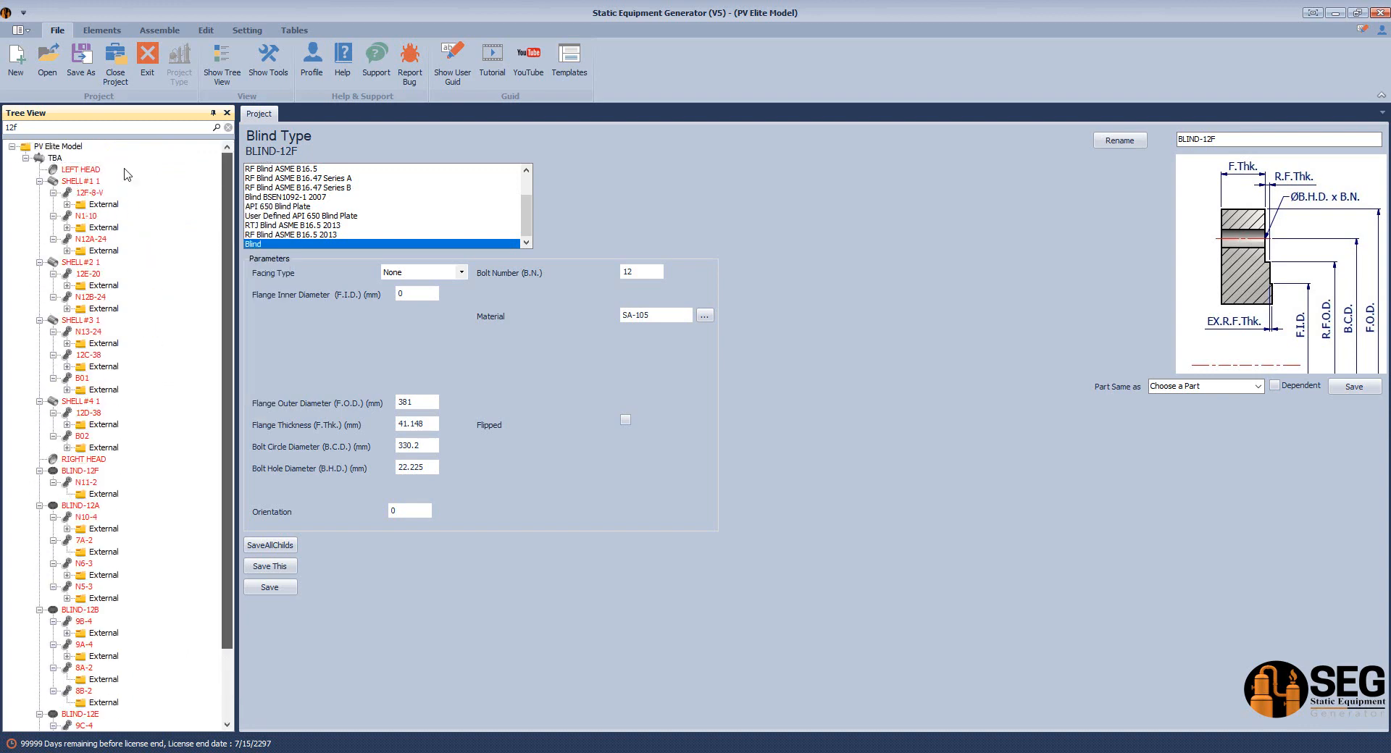
click(67, 205)
click(67, 206)
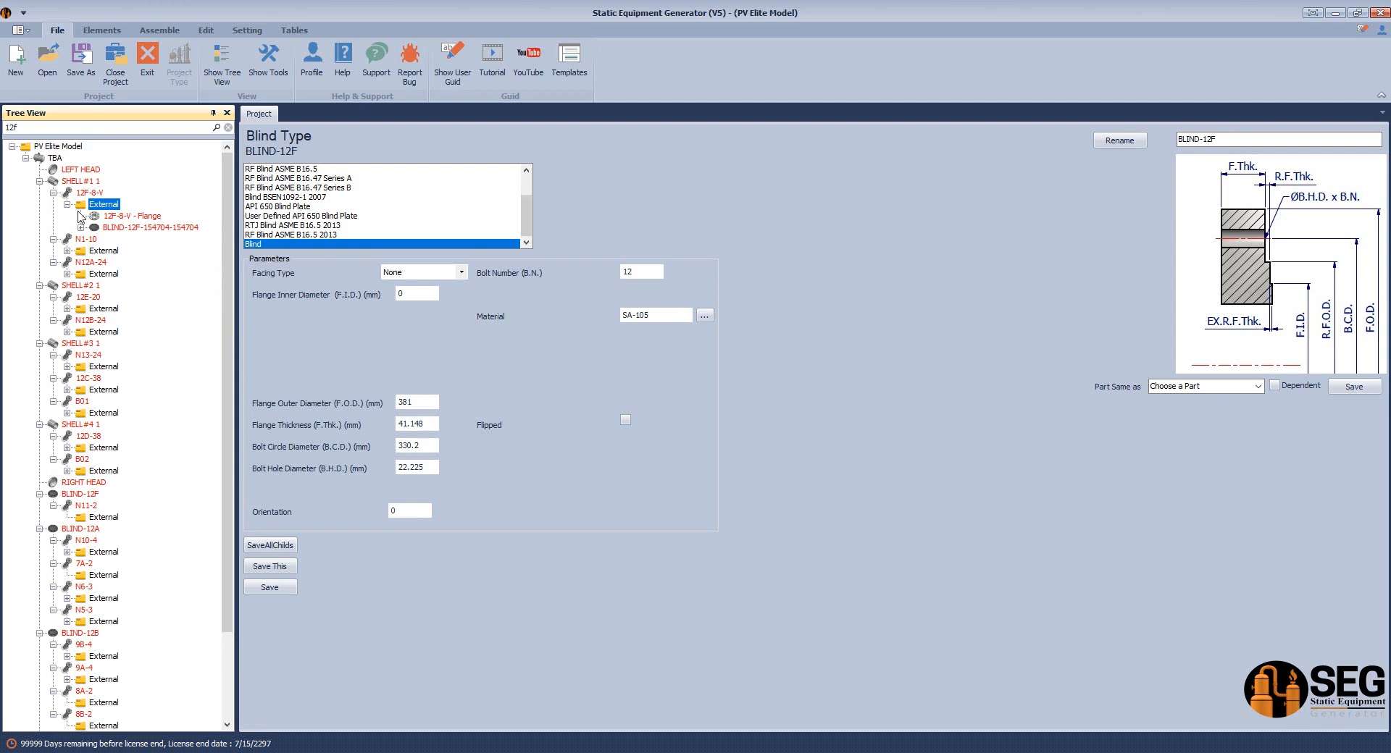
click(116, 227)
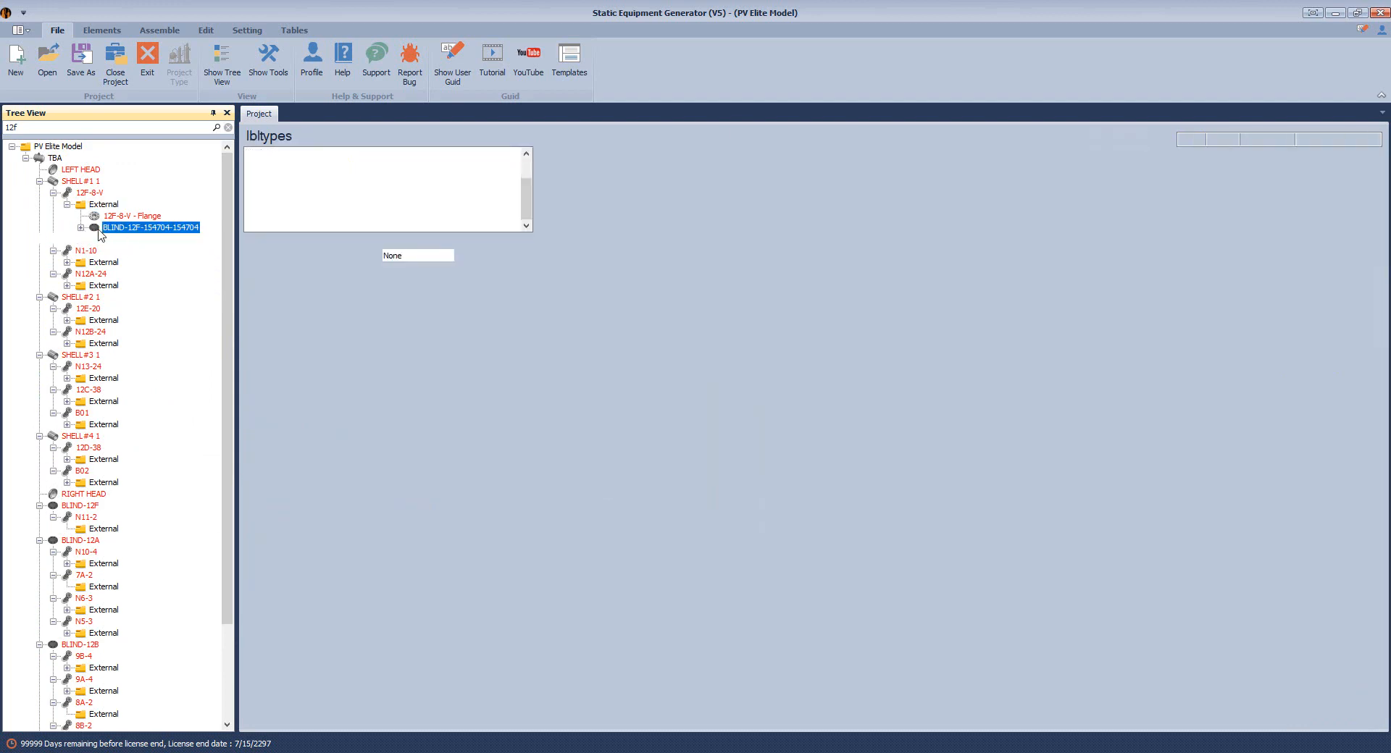
click(81, 228)
click(81, 228)
click(81, 227)
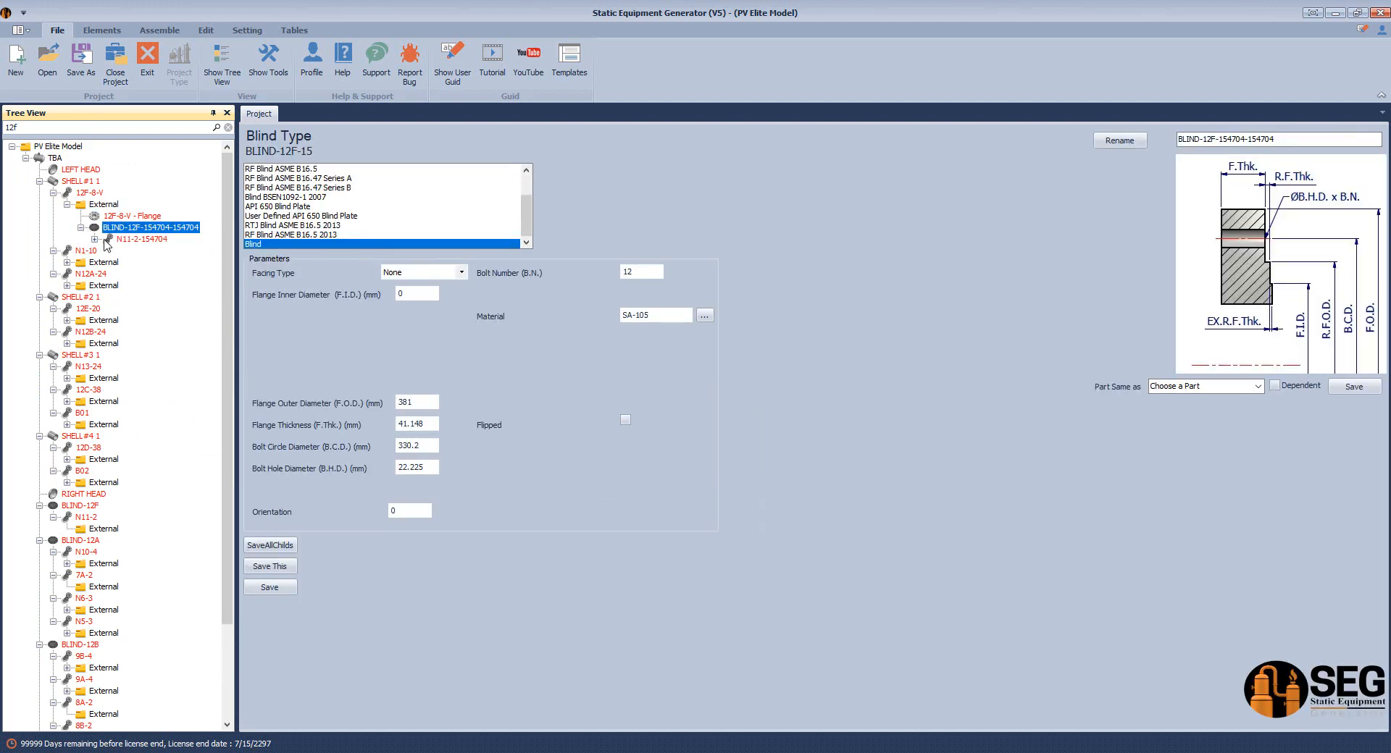
click(94, 239)
click(133, 239)
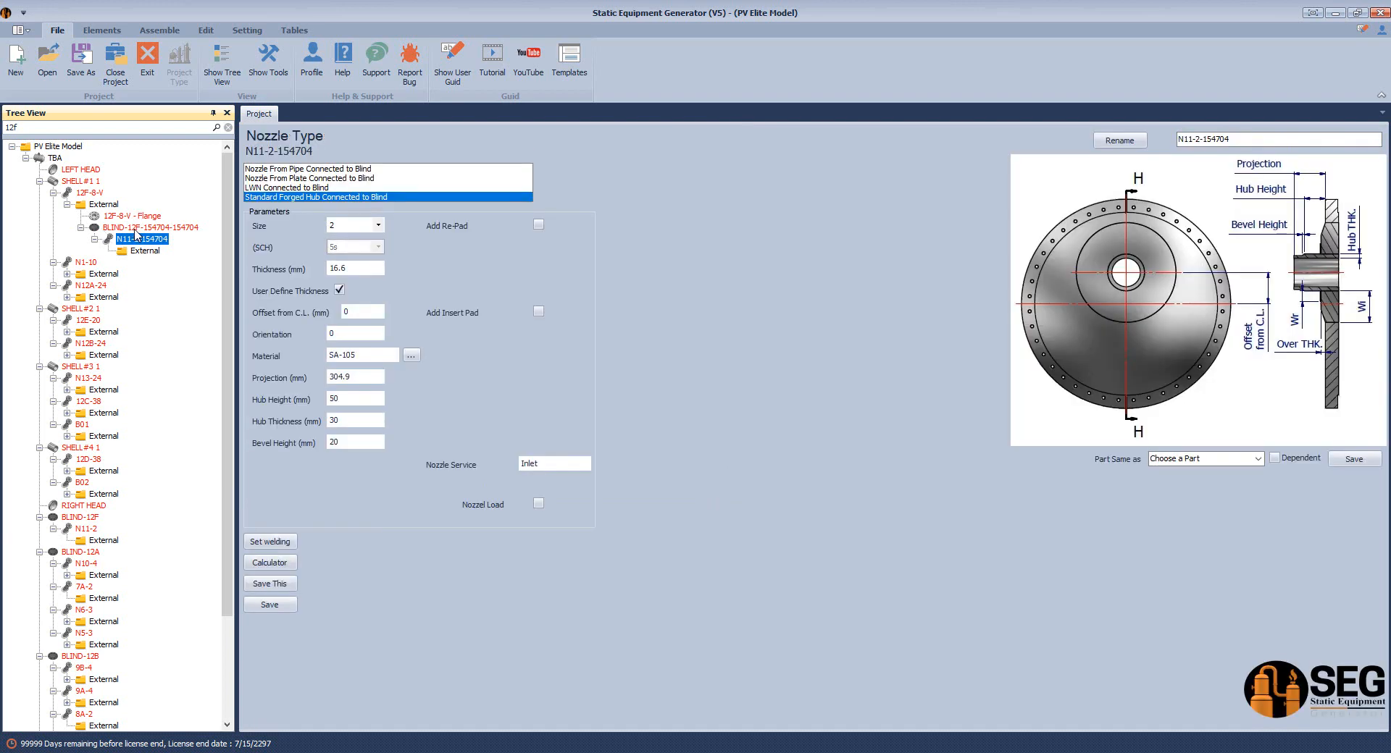
click(138, 229)
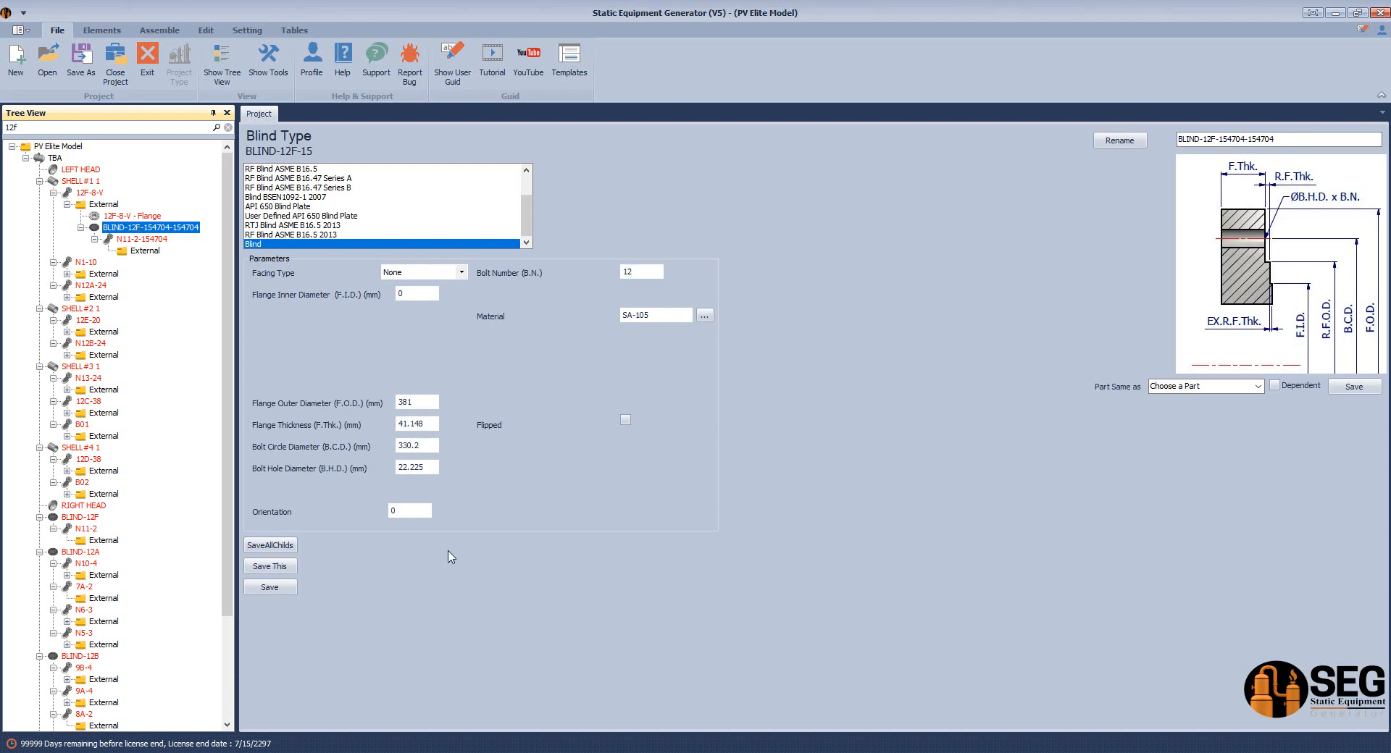
click(625, 420)
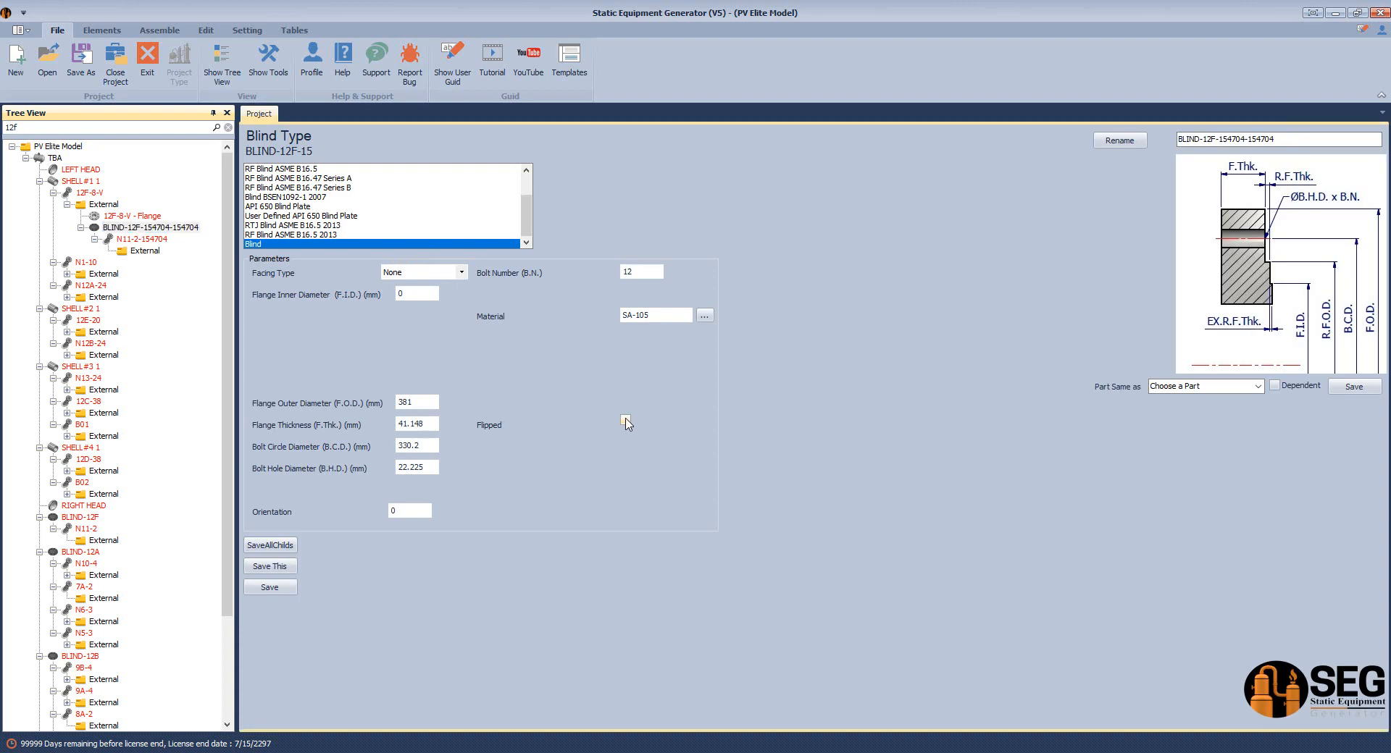
click(269, 587)
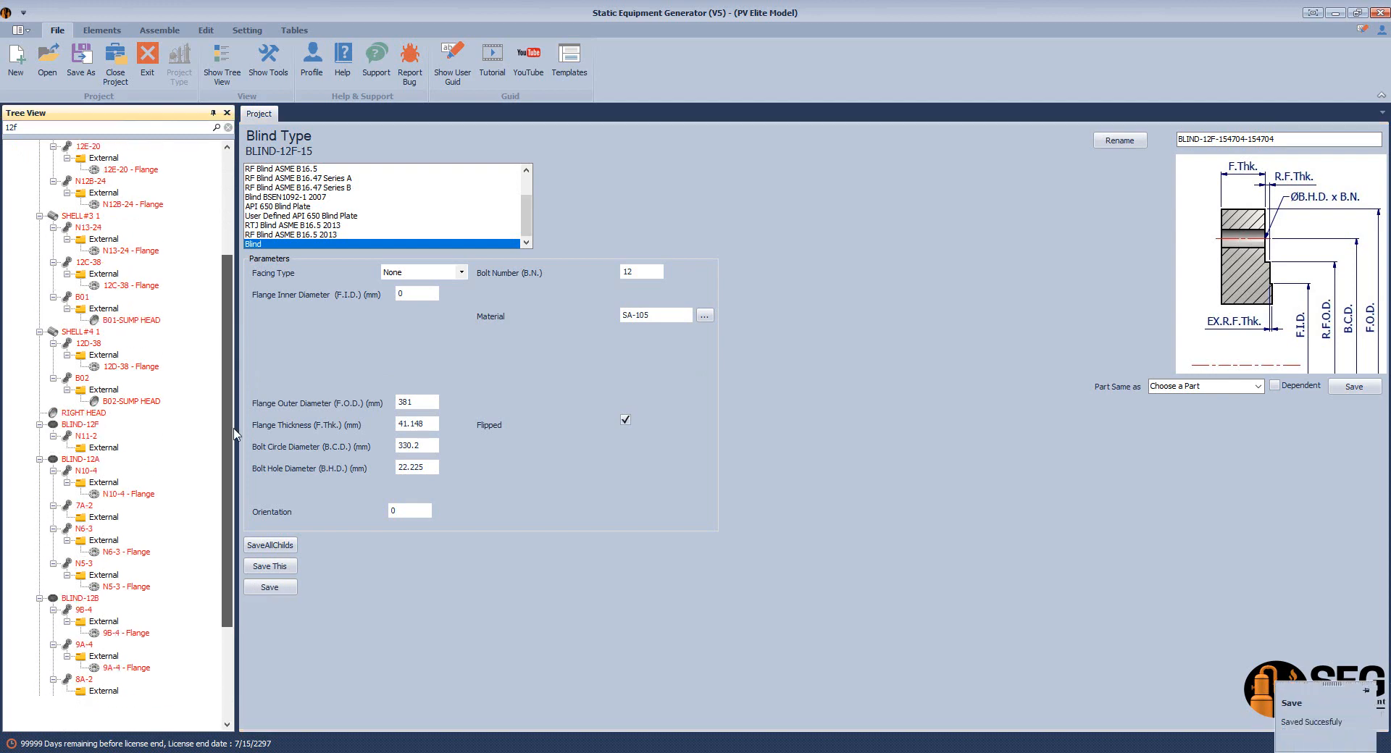
click(92, 321)
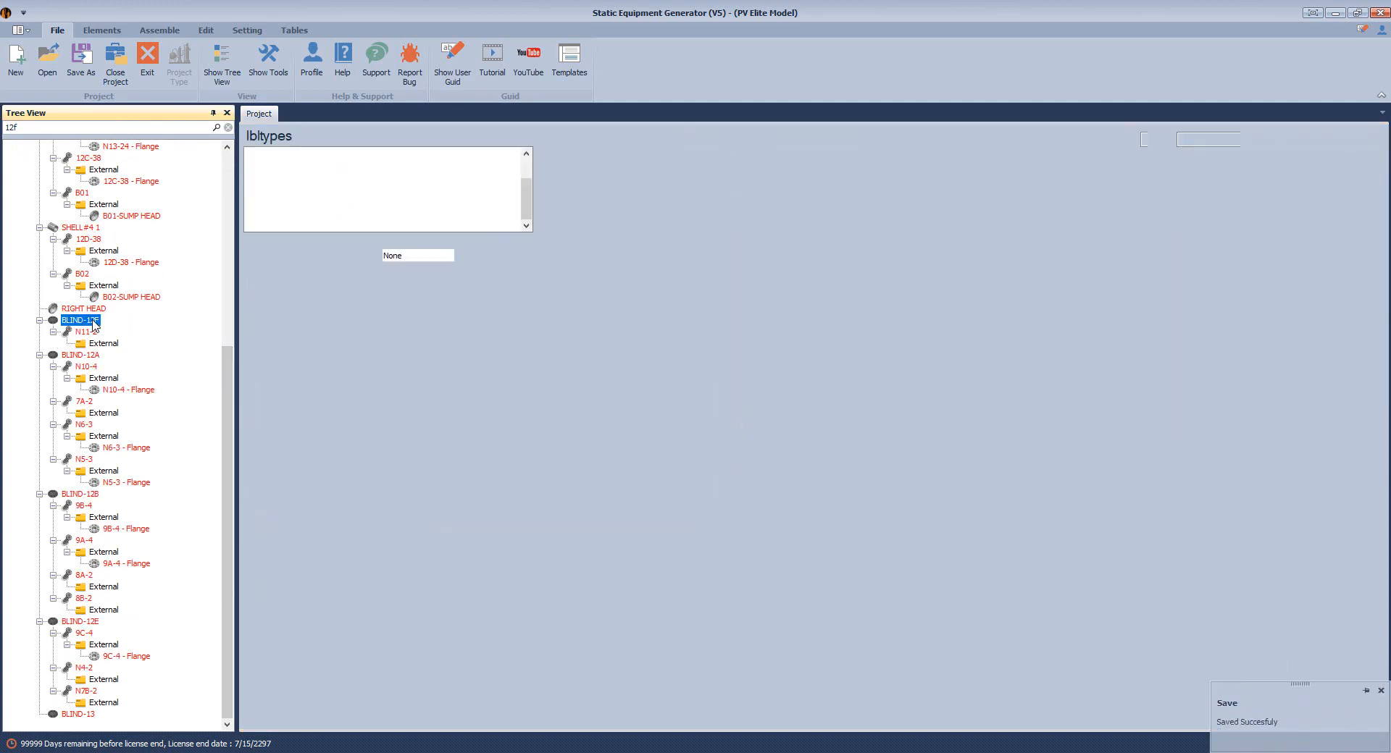
Delete the original top-level BLIND-12F blind
right_click(112, 328)
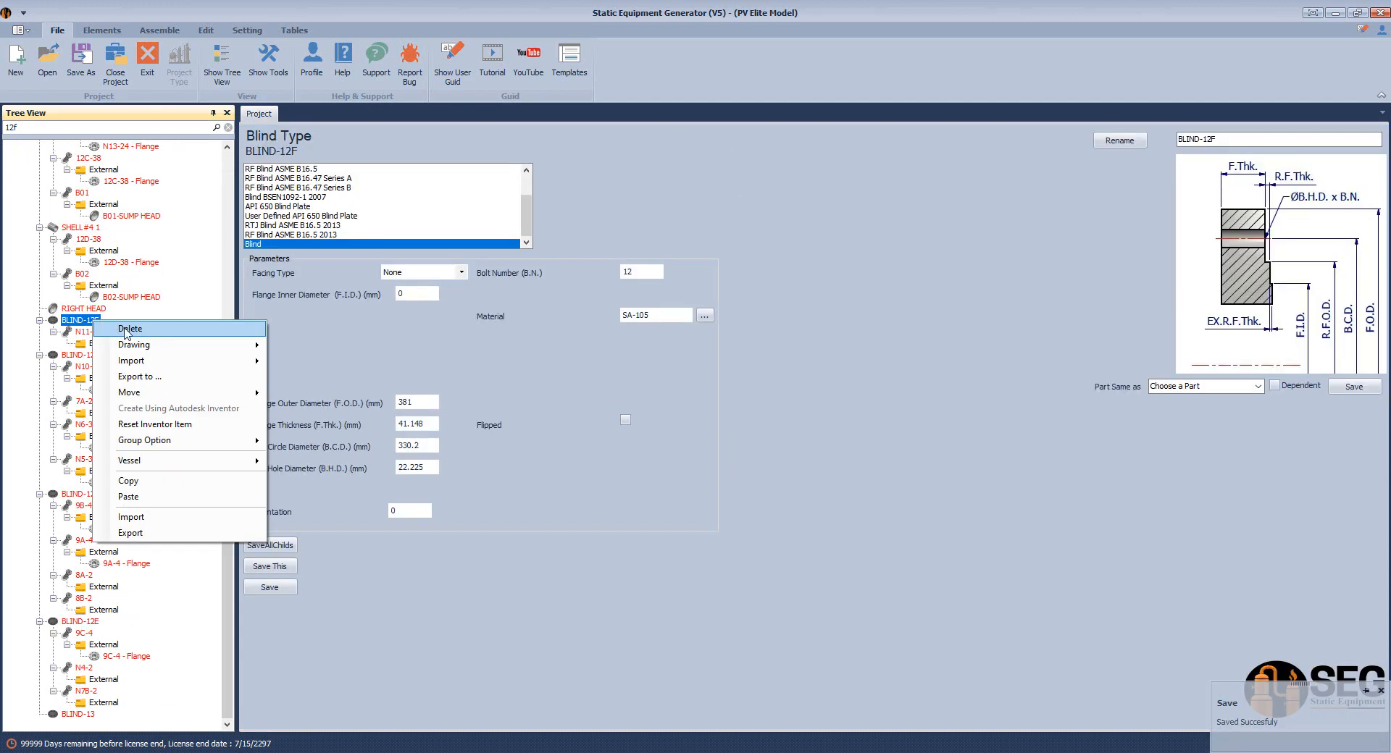
click(128, 333)
click(679, 429)
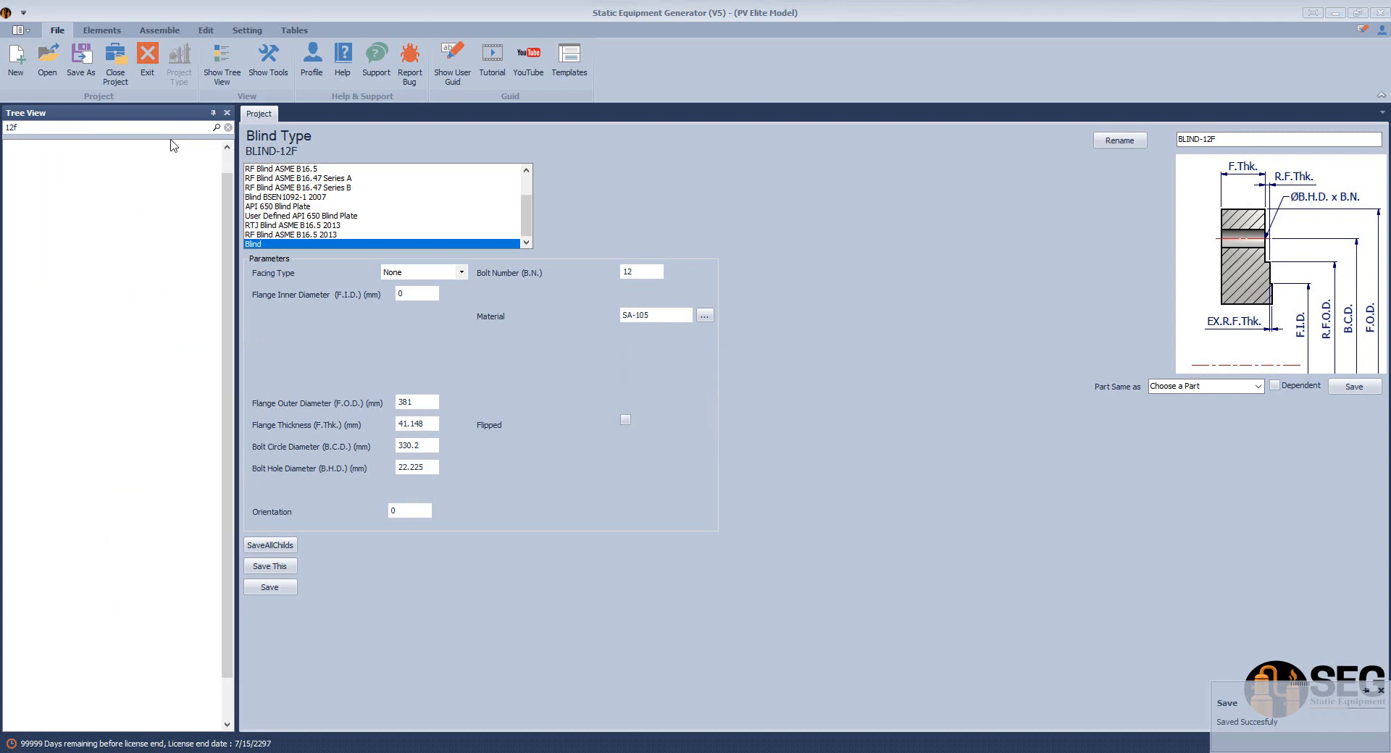
click(133, 208)
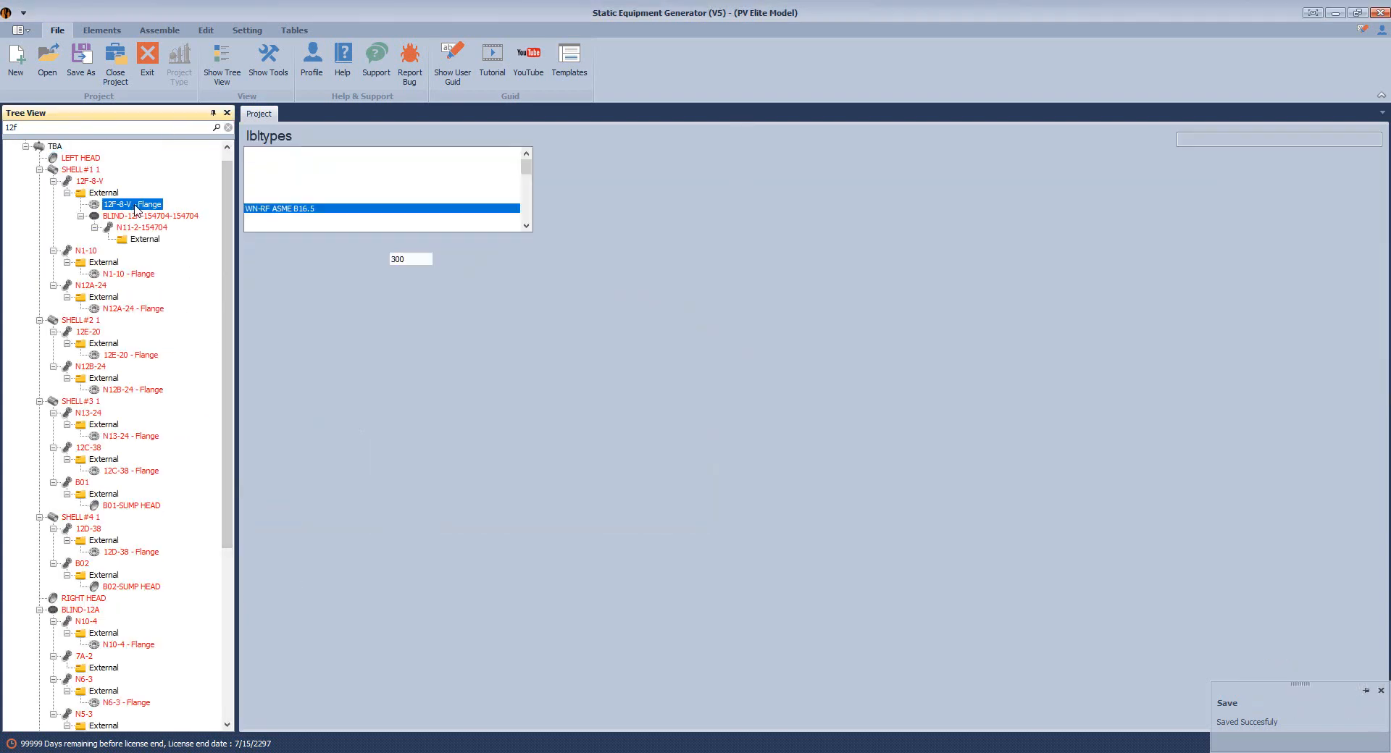
click(142, 218)
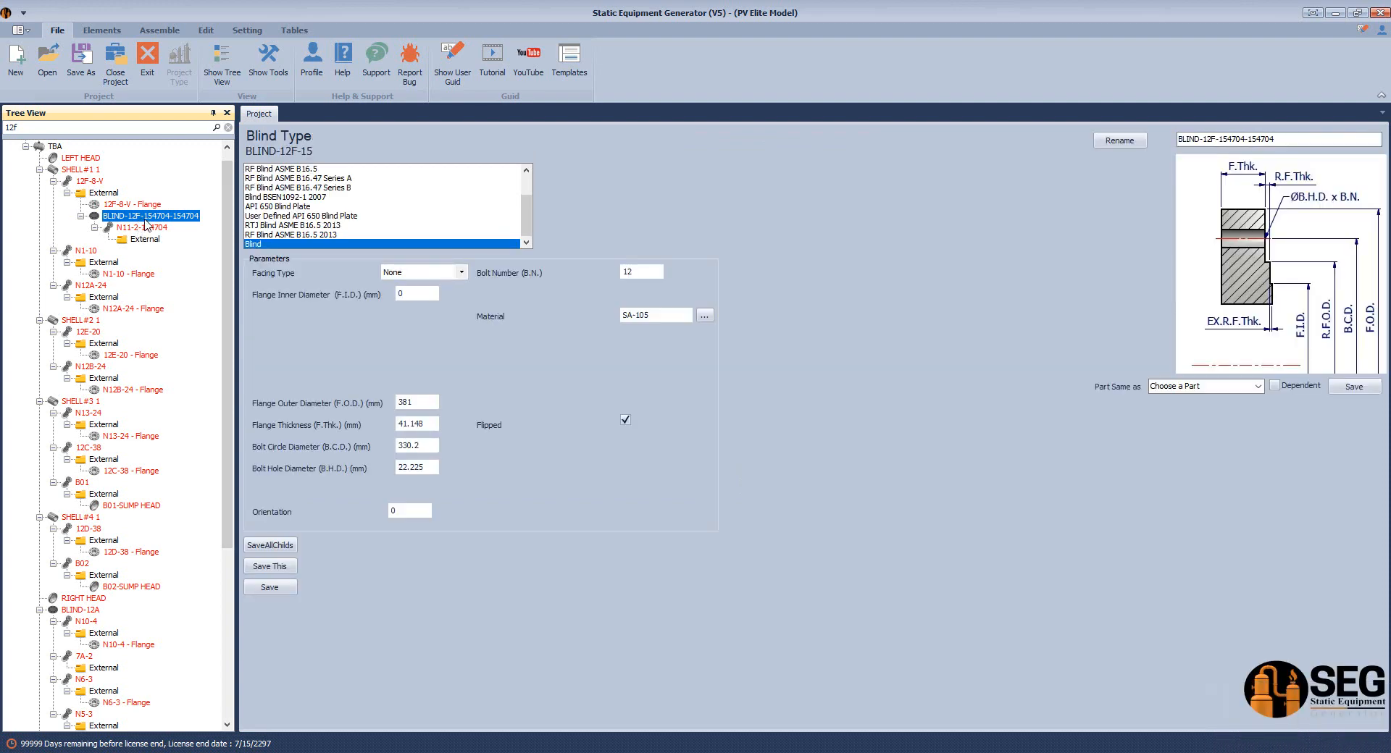
drag(1275, 142, 1215, 157)
key(BackSpace)
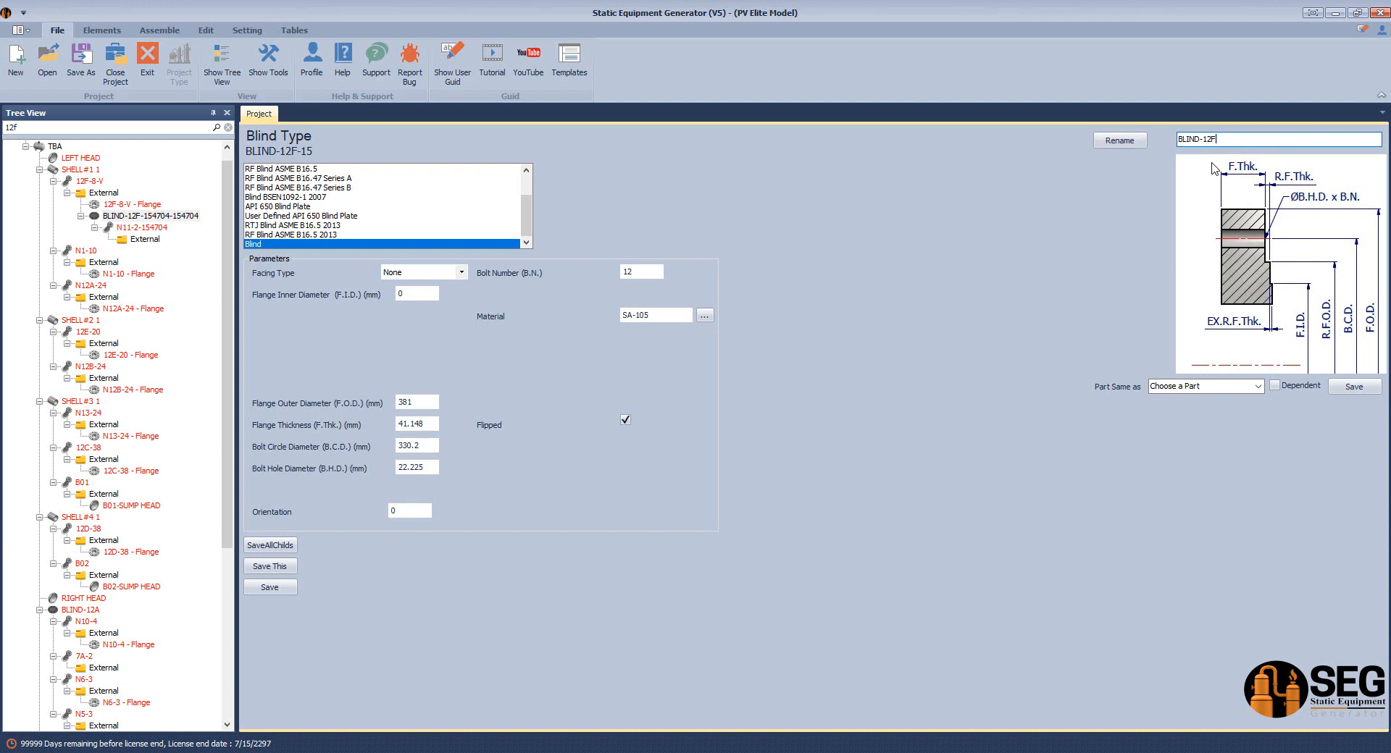
click(1119, 142)
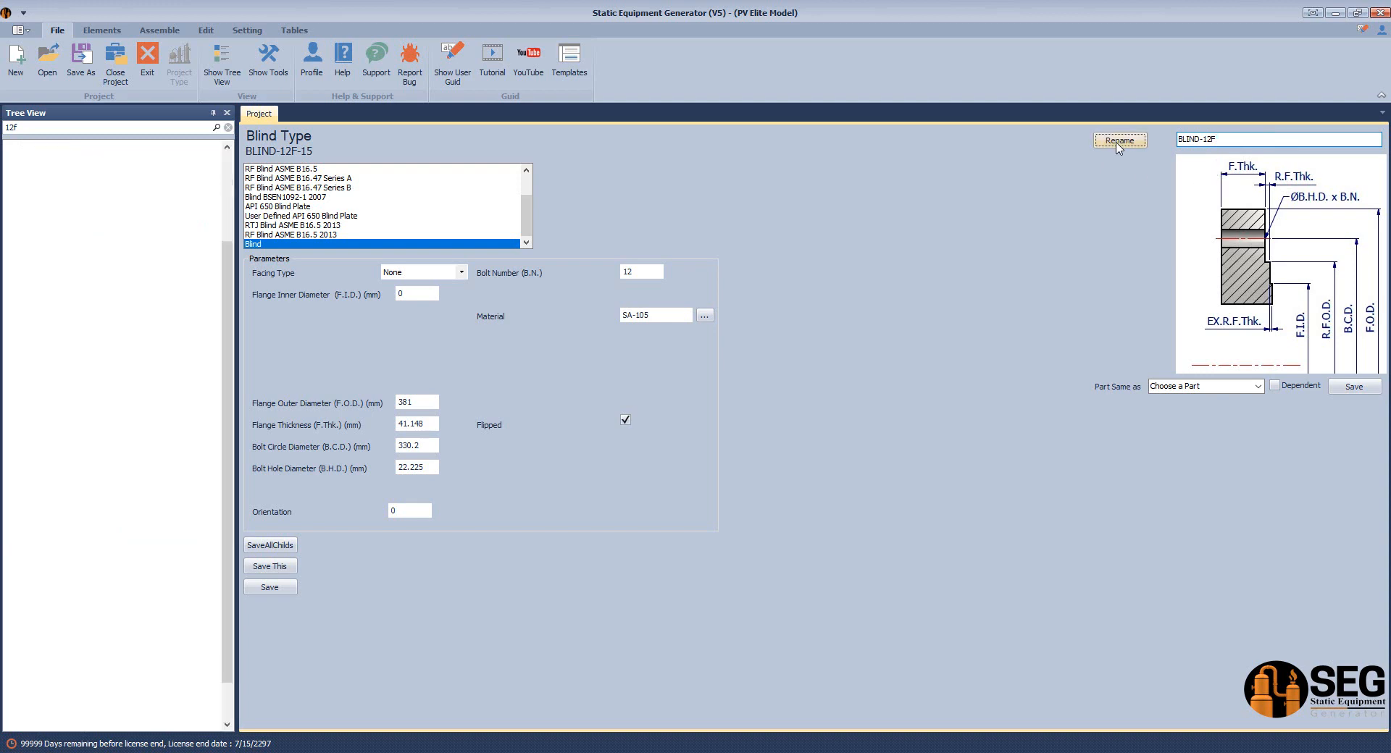
Rename nozzle N11-2-154704 to N11-2
click(145, 158)
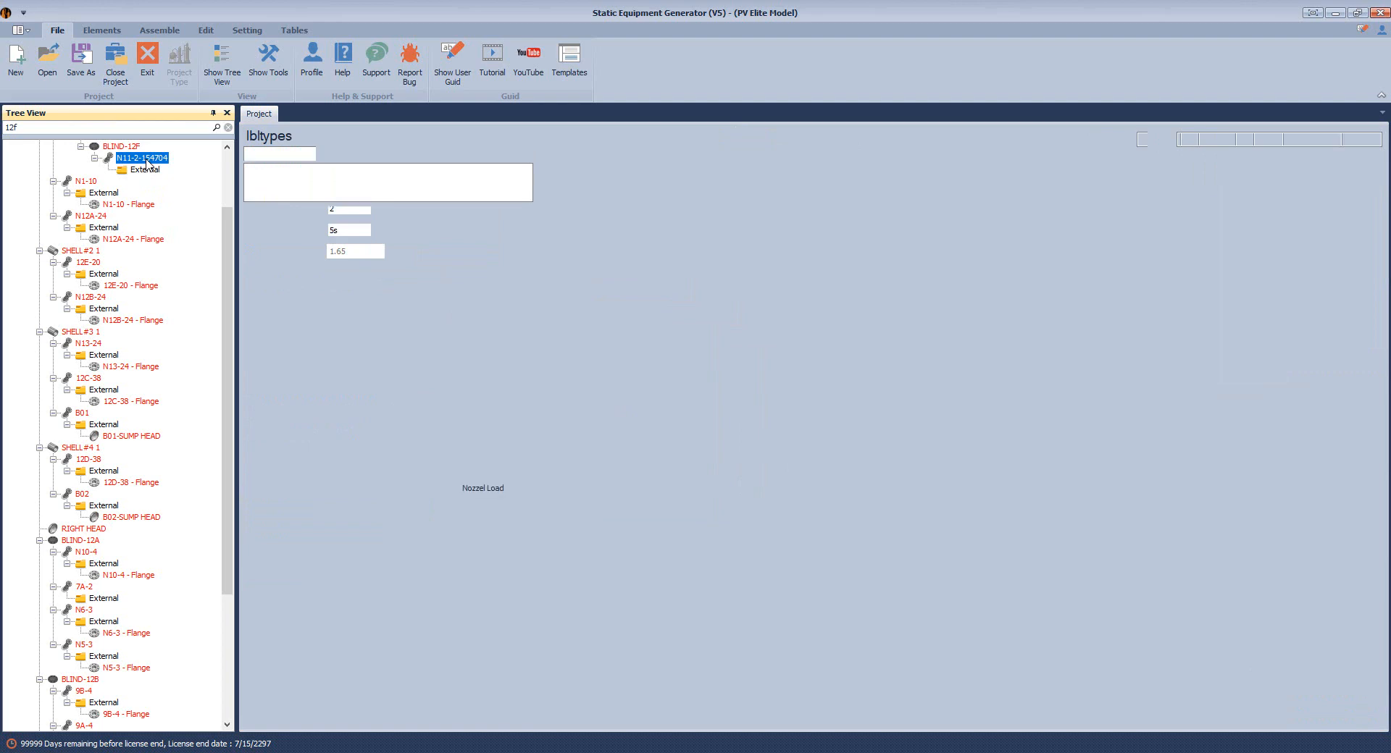
drag(1244, 136, 1203, 150)
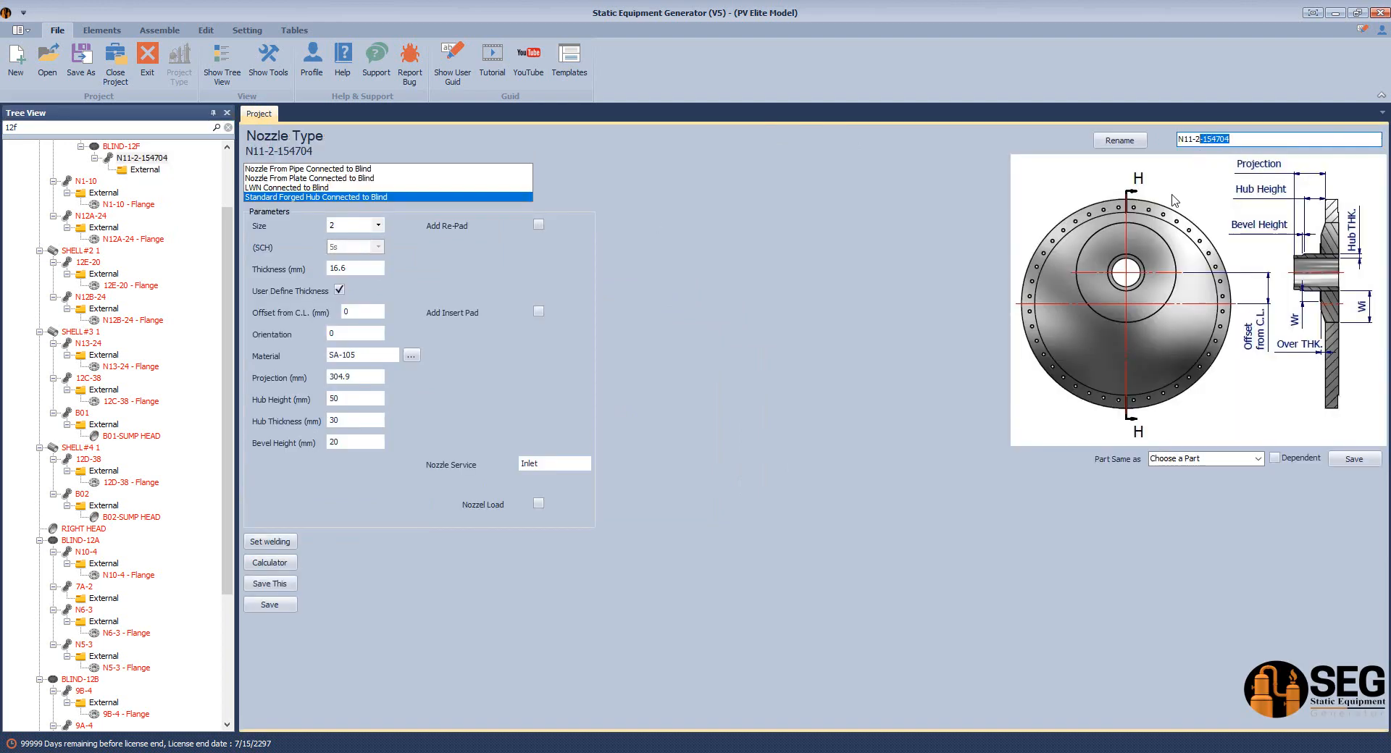
key(BackSpace)
click(1123, 143)
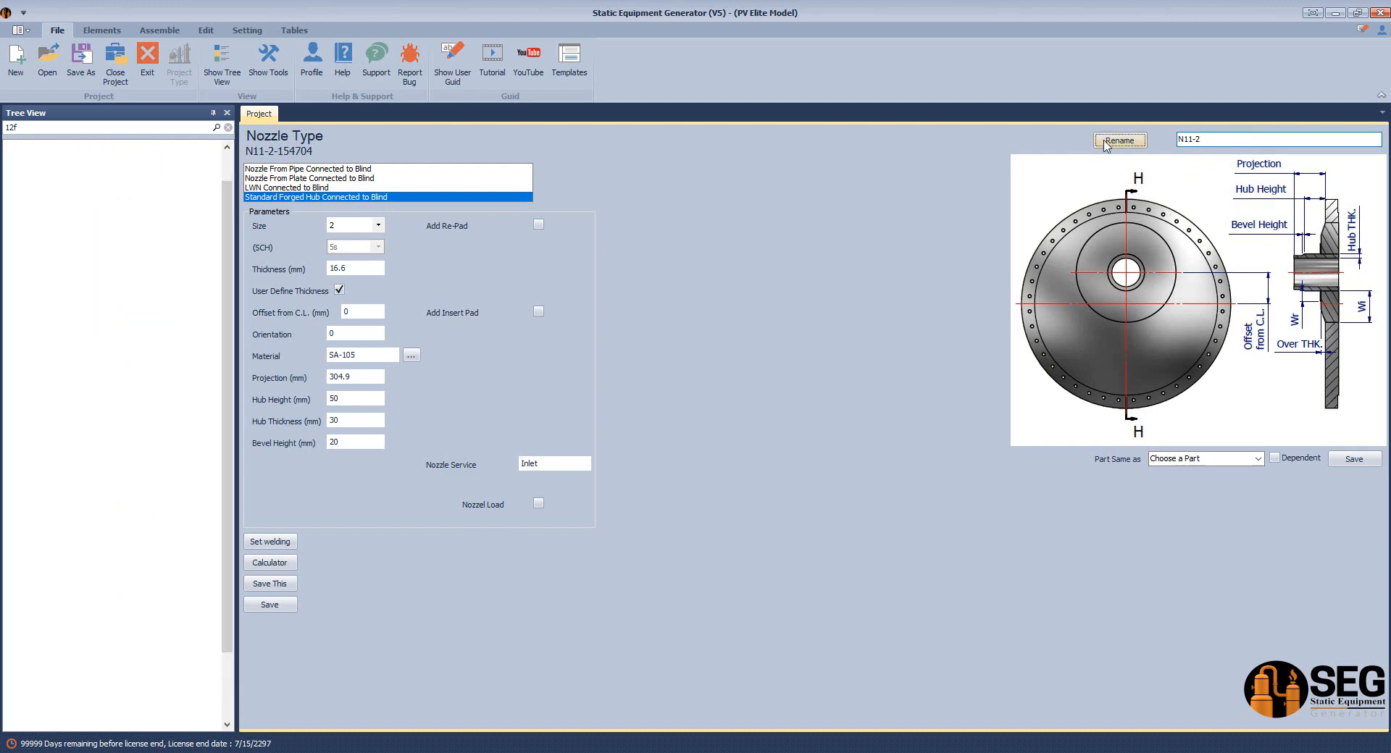
scroll(215, 249, up, 3)
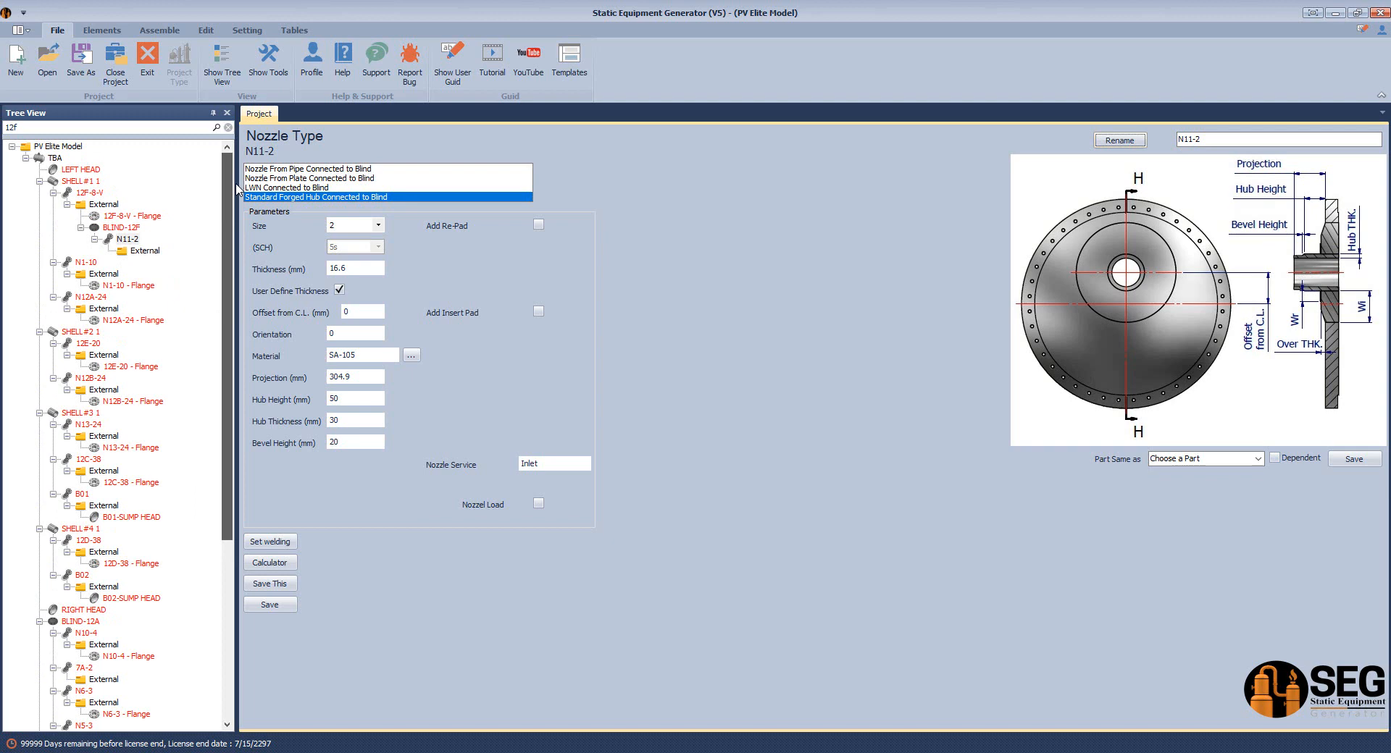
Copy BLIND-12A and paste it into the External folder under nozzle N12A-24
drag(236, 192, 223, 455)
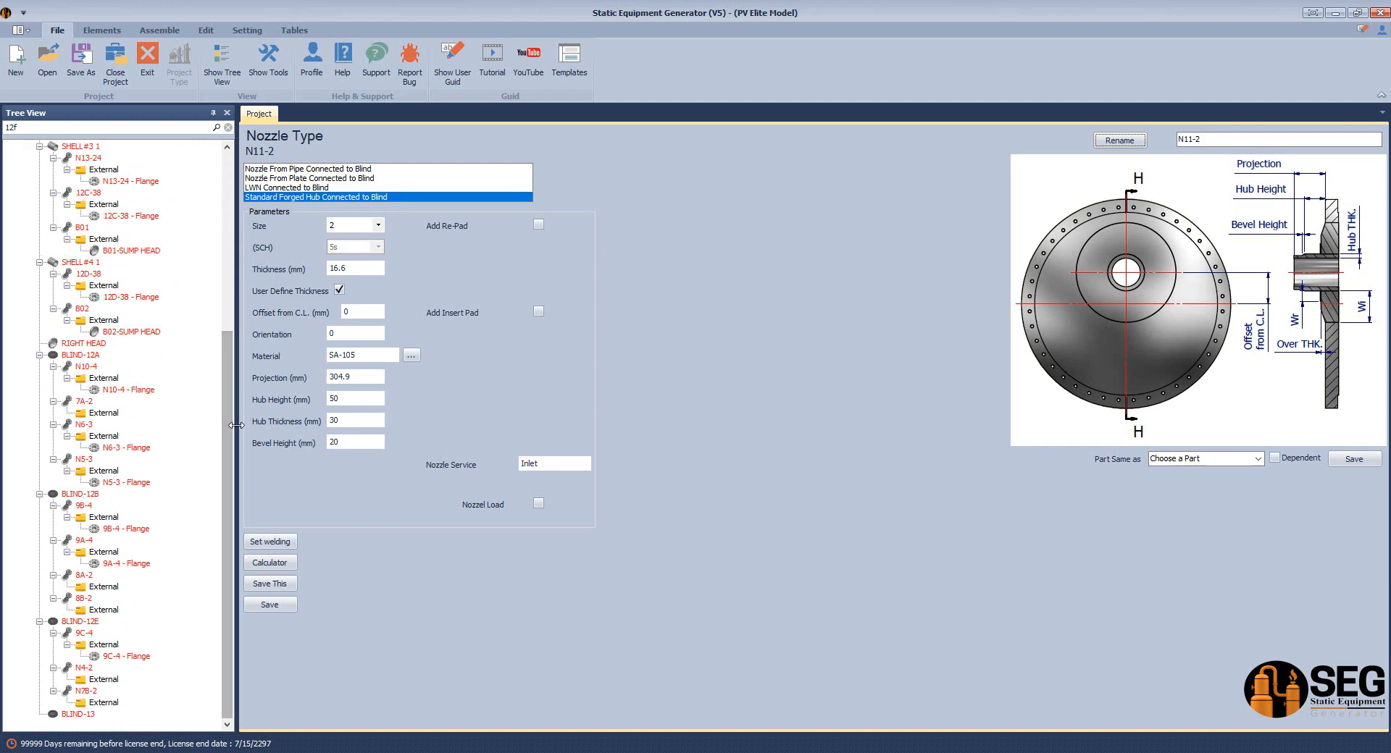
click(92, 360)
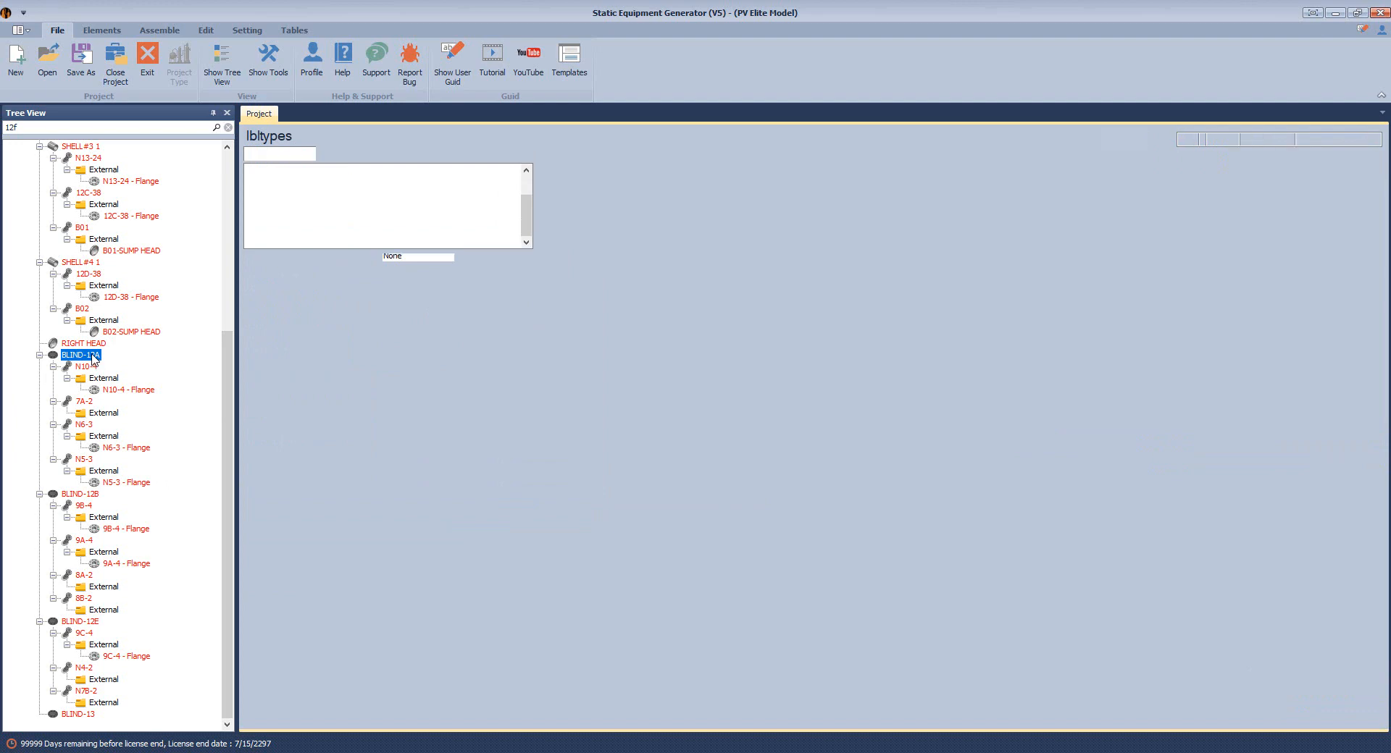
right_click(92, 358)
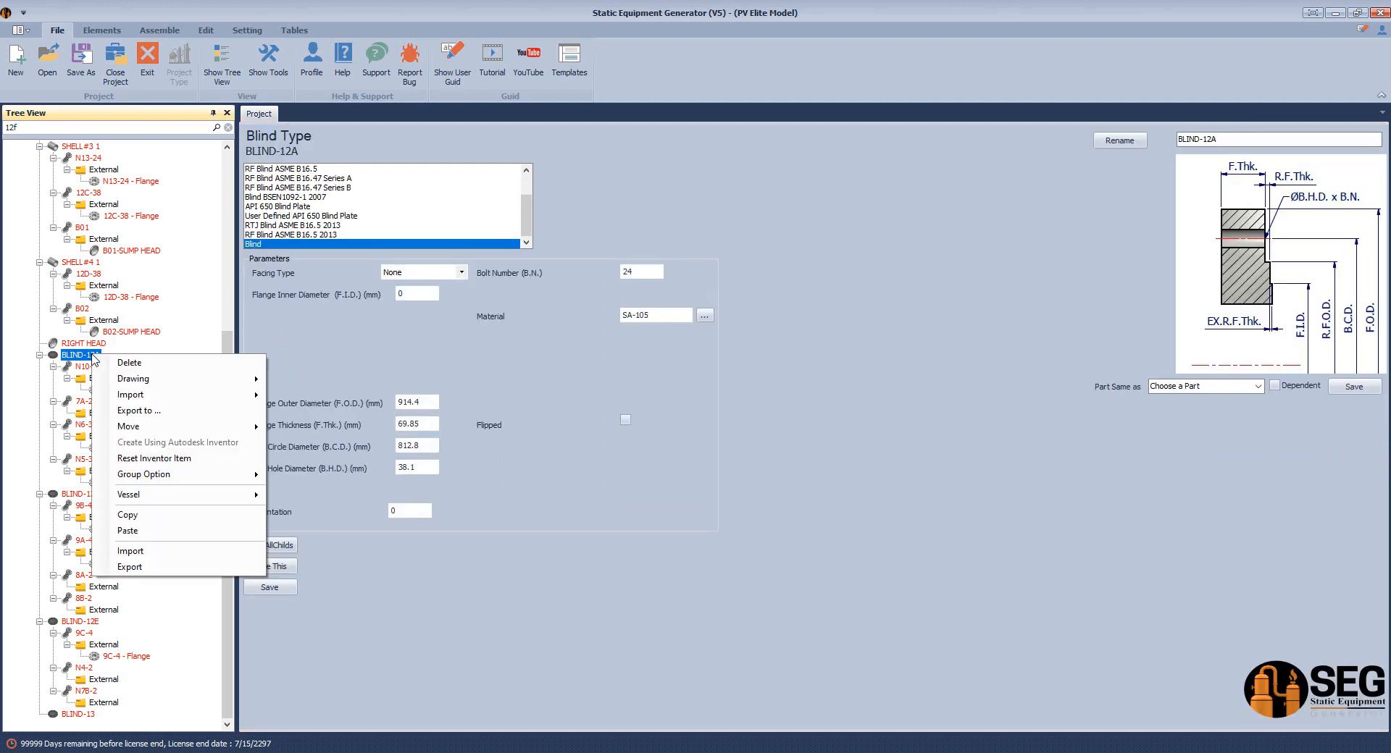
click(150, 519)
drag(232, 424, 245, 267)
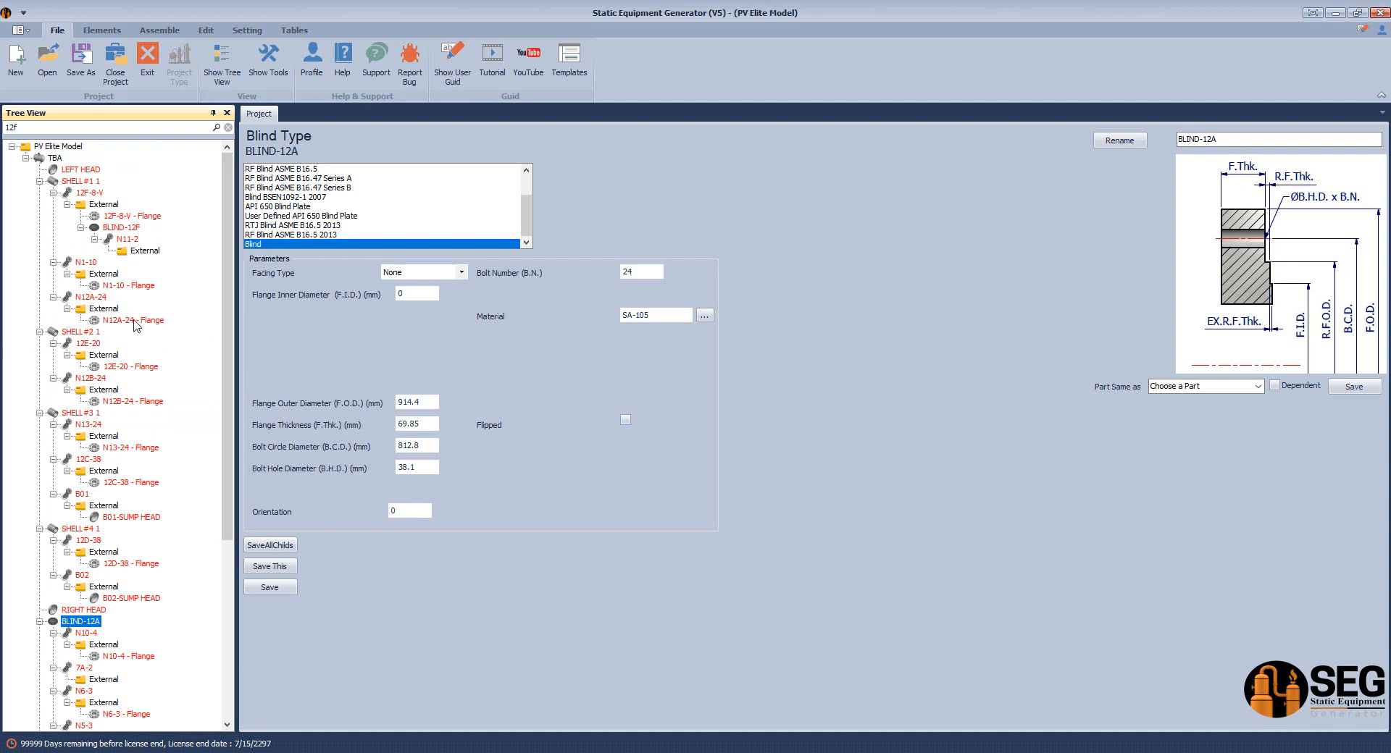
click(108, 310)
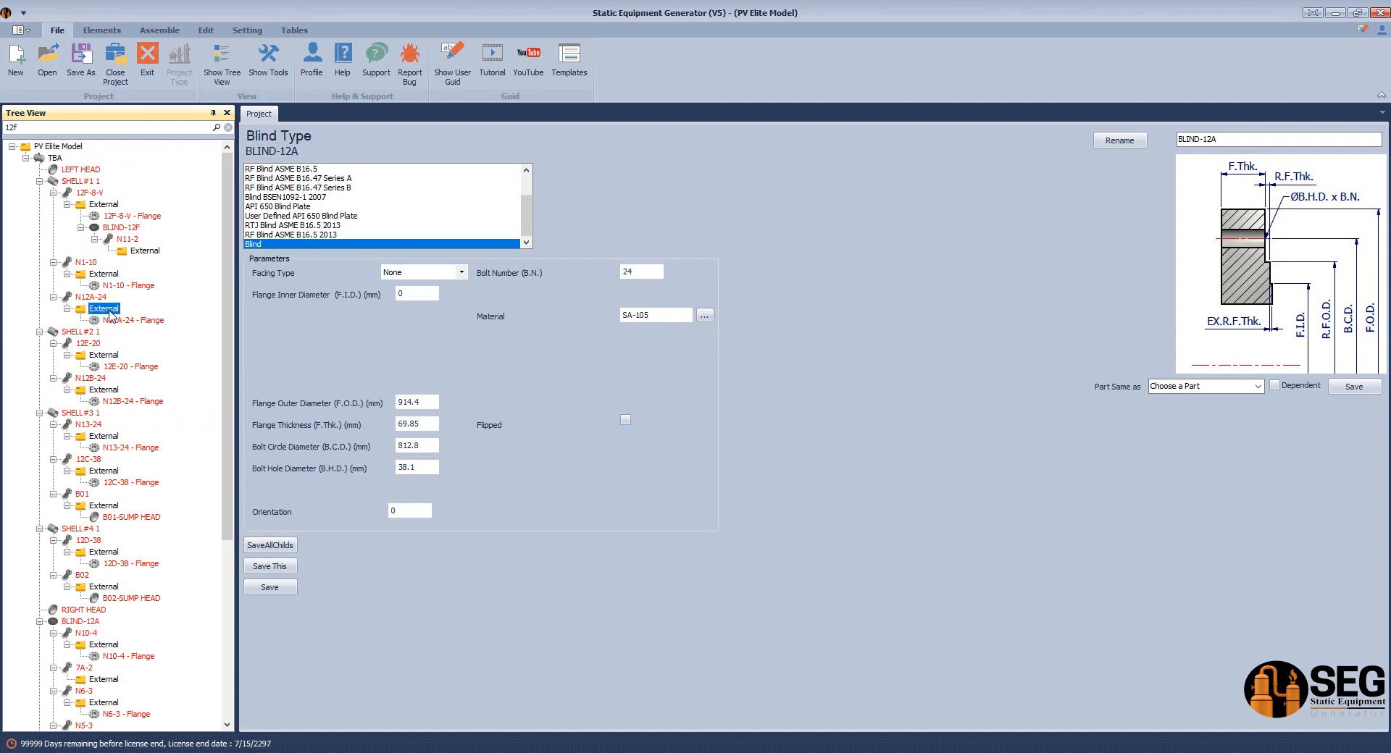
right_click(109, 313)
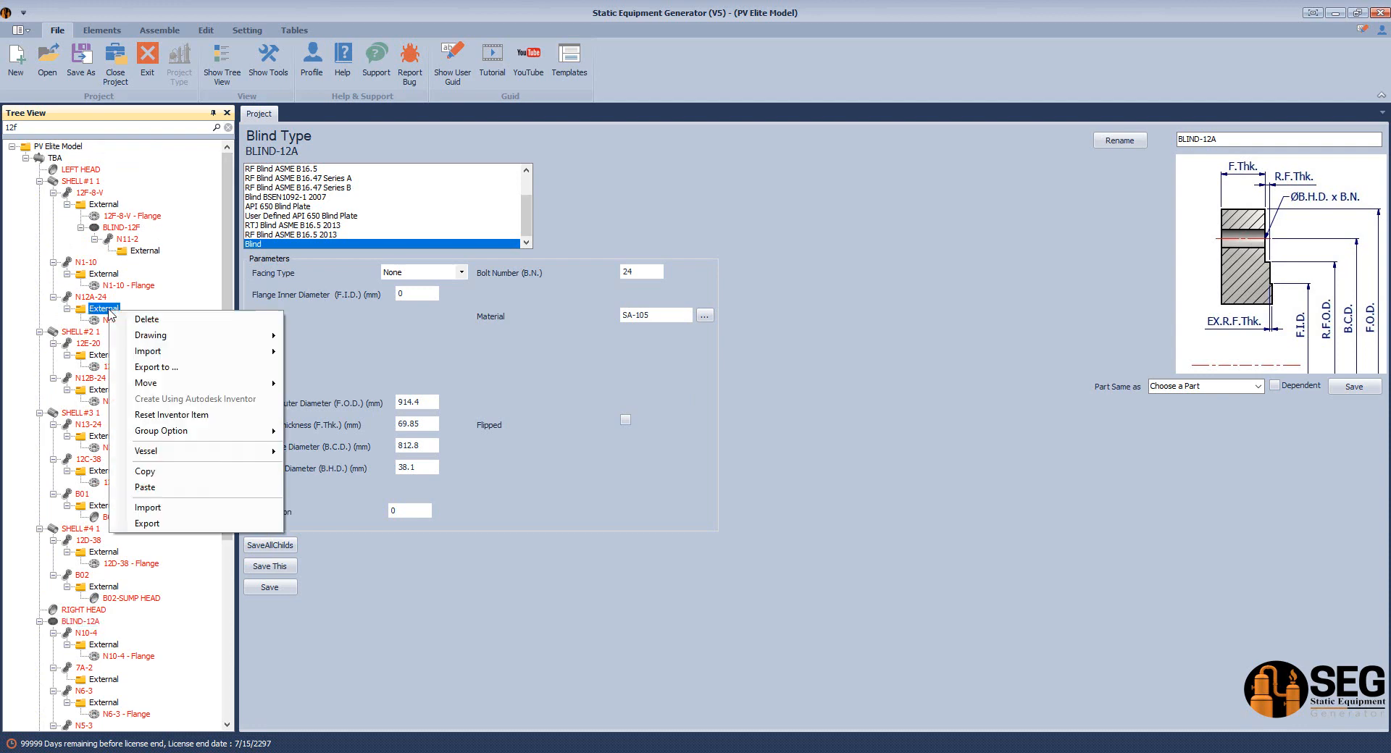
click(145, 487)
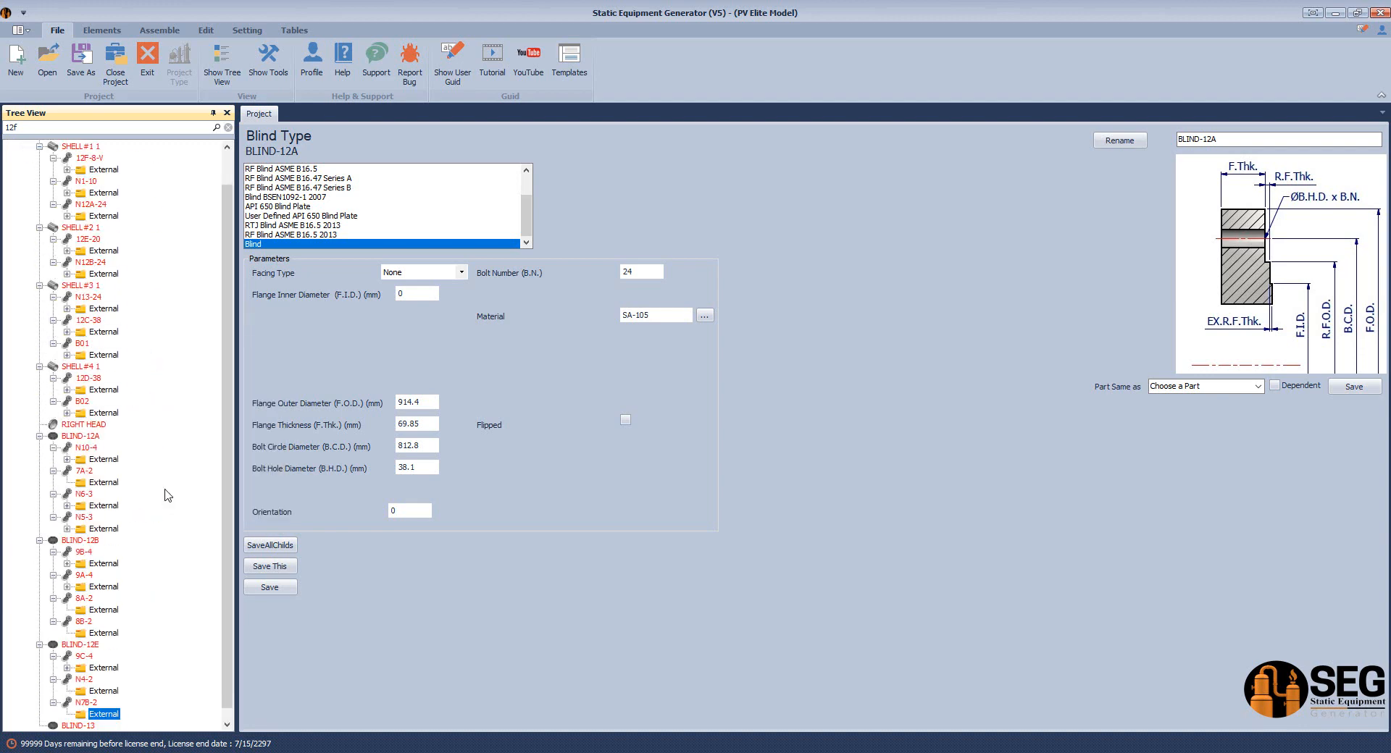
Delete the standalone BLIND-12A blind
scroll(226, 457, down, 1)
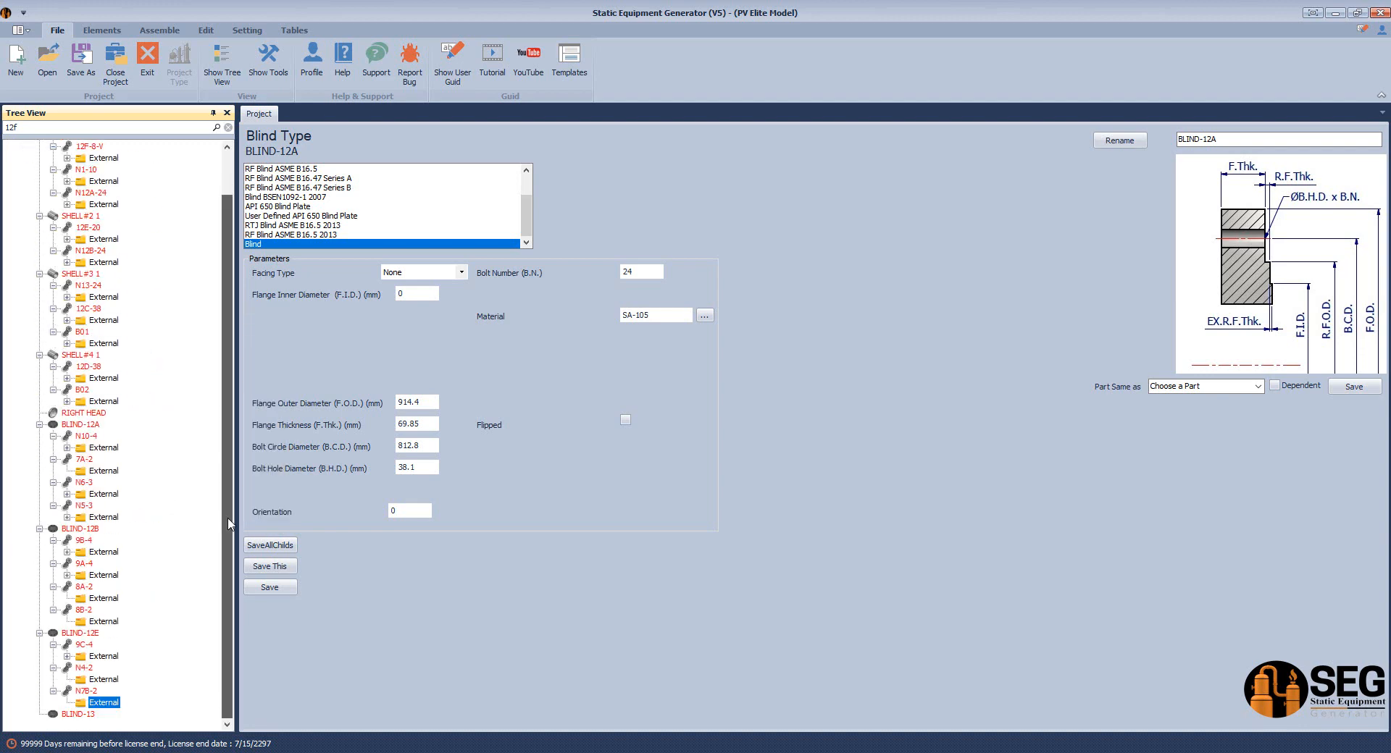
click(82, 426)
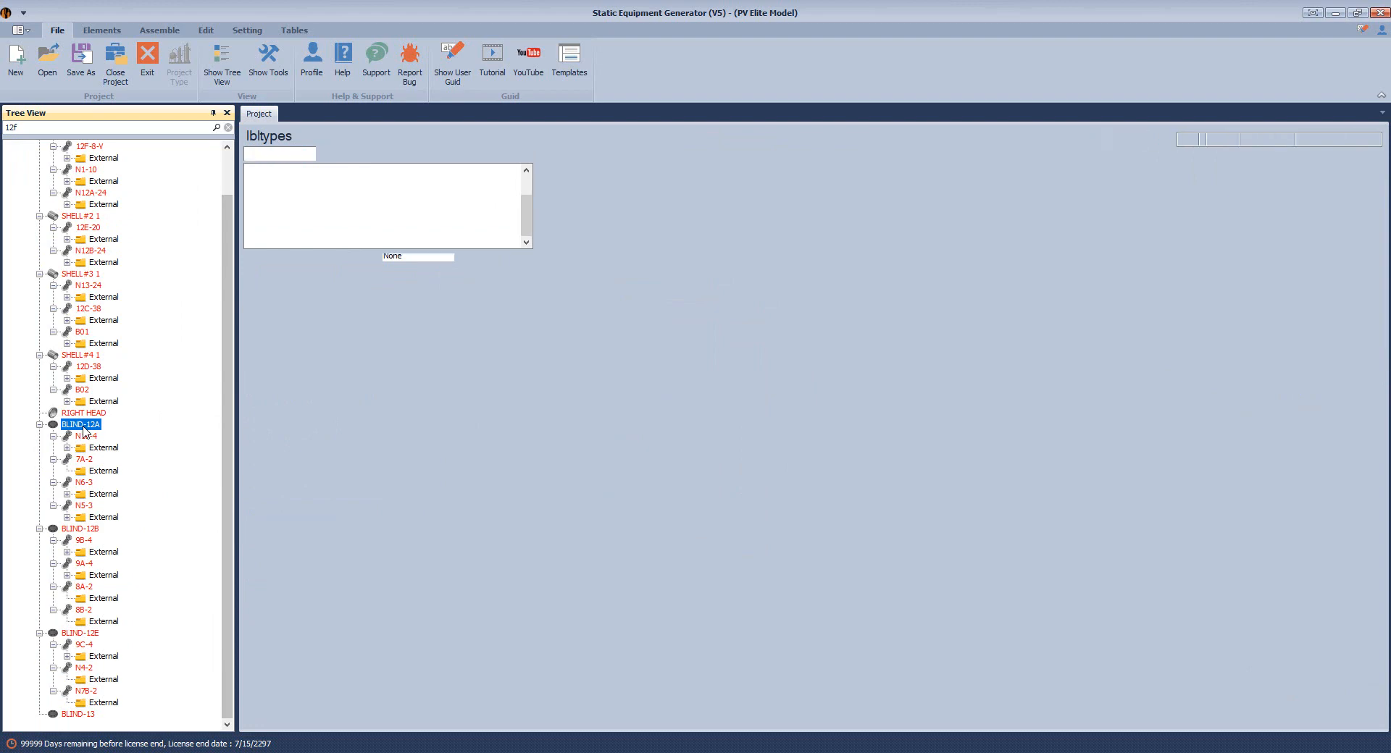
right_click(84, 433)
click(134, 443)
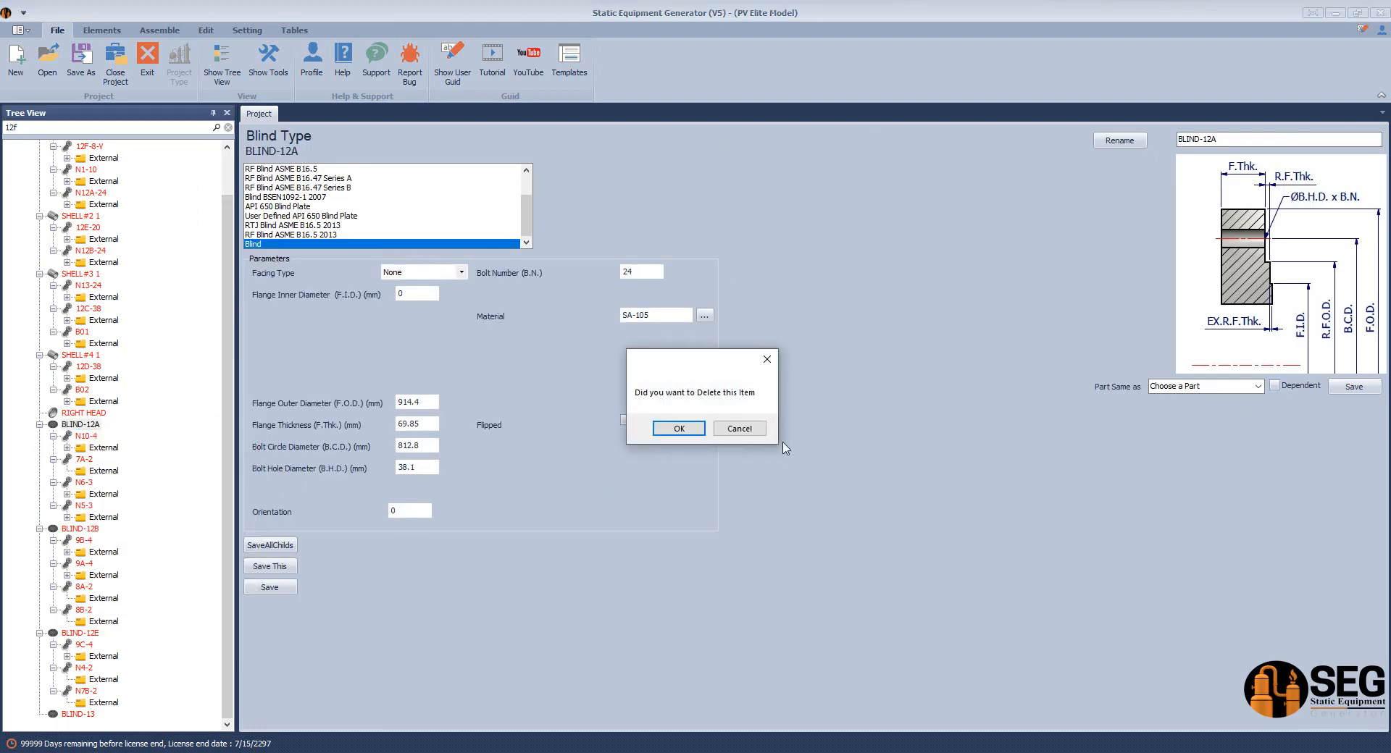
click(677, 429)
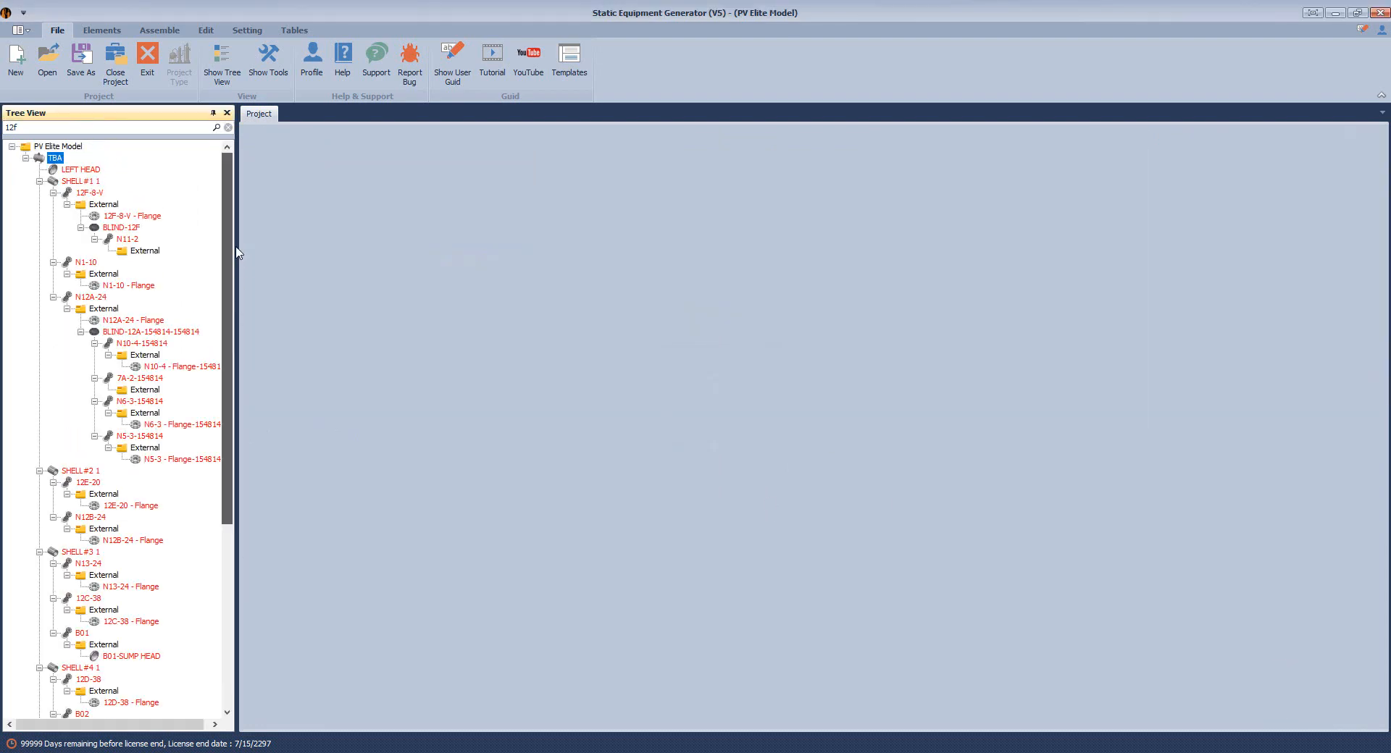
Set the pasted blind to Flipped, save, and rename it BLIND-12A
click(174, 333)
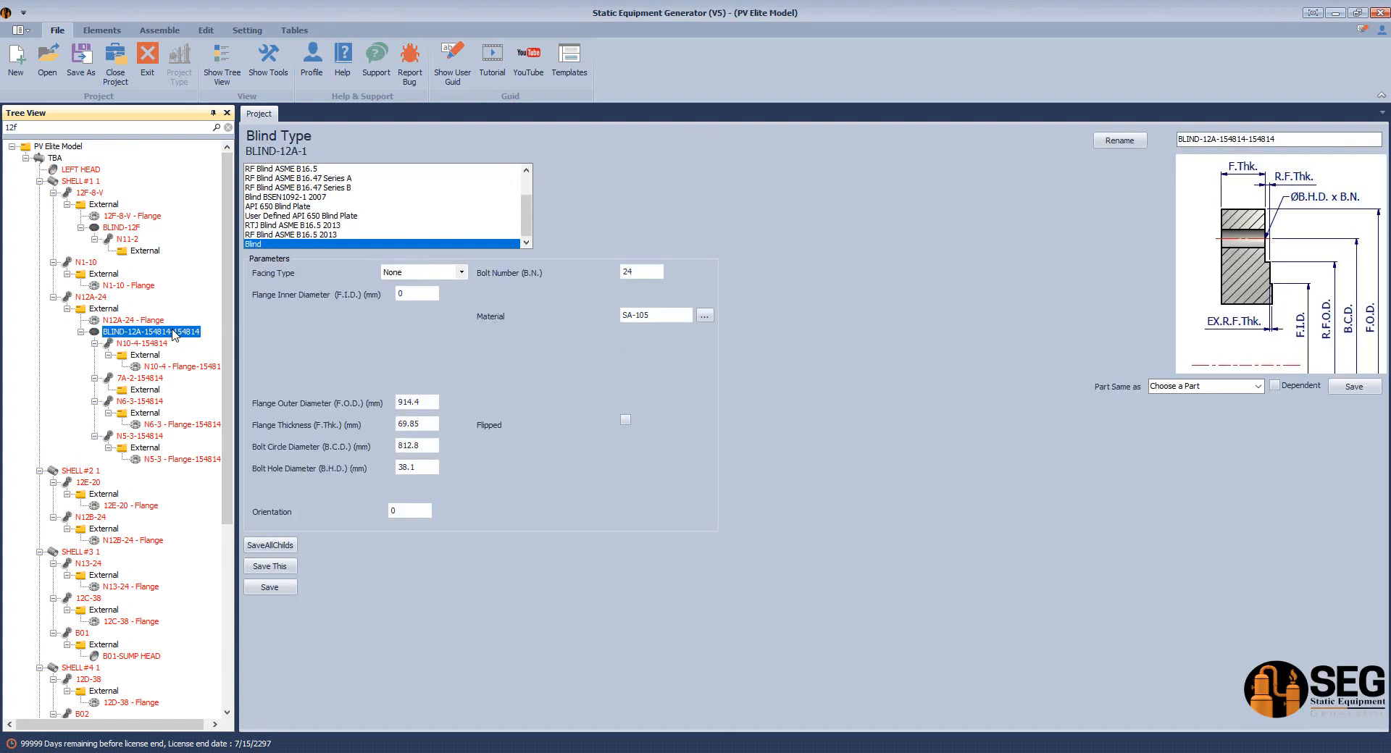
click(490, 430)
click(289, 589)
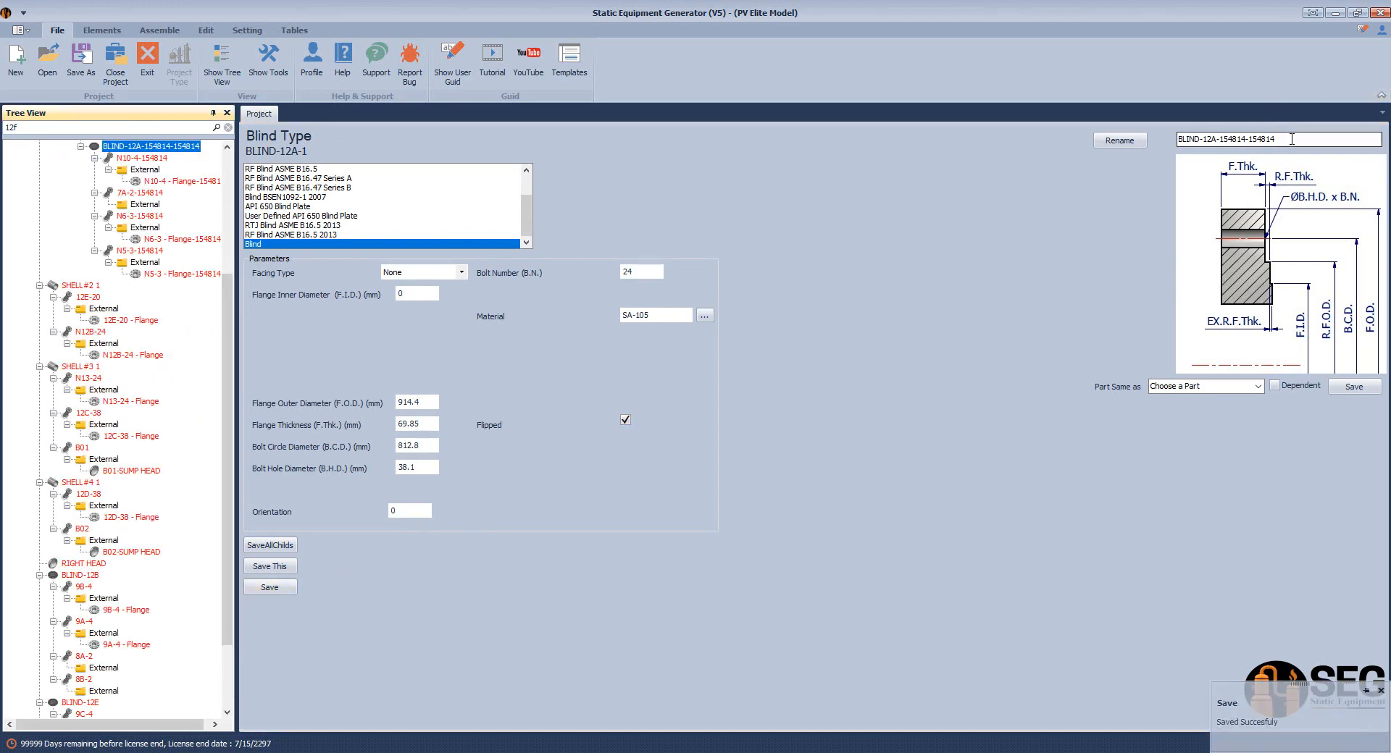
drag(1294, 141, 1230, 148)
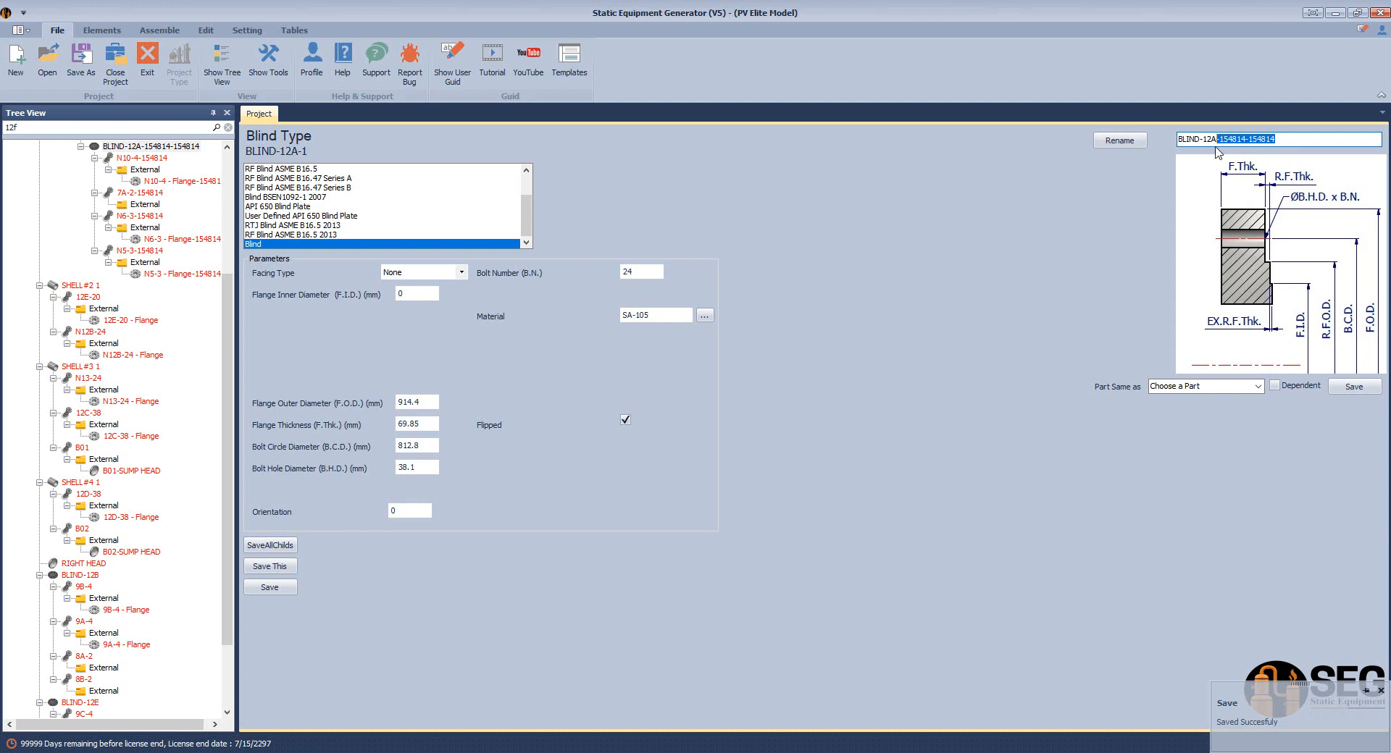
key(BackSpace)
click(1119, 140)
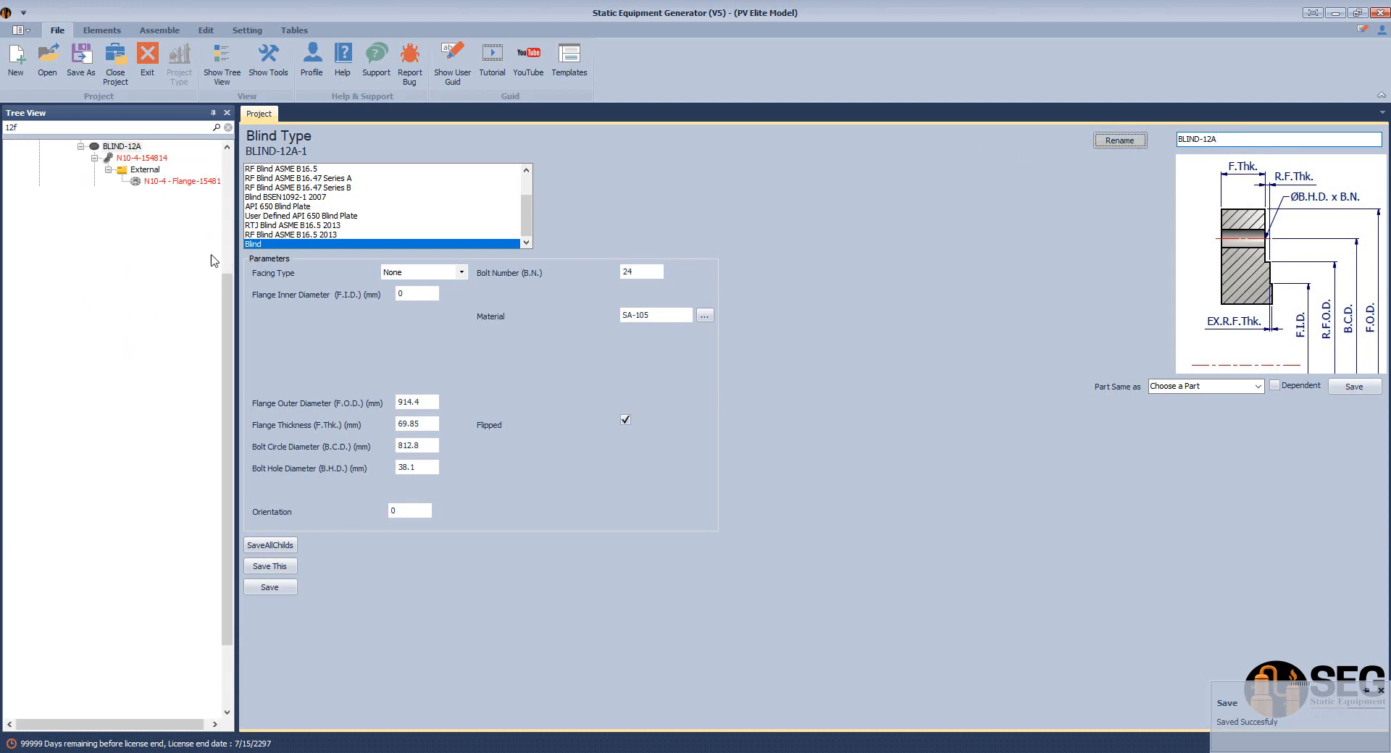
drag(227, 311, 245, 244)
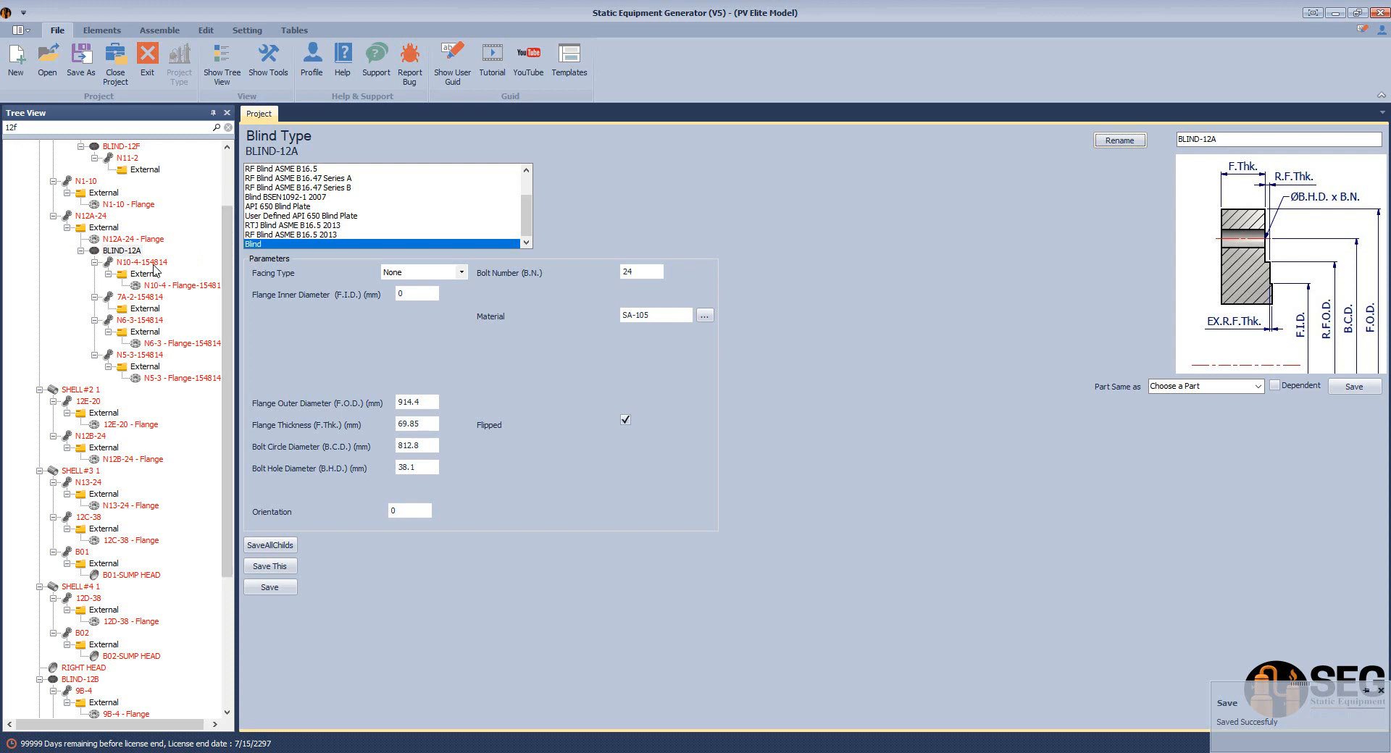
drag(226, 334, 236, 586)
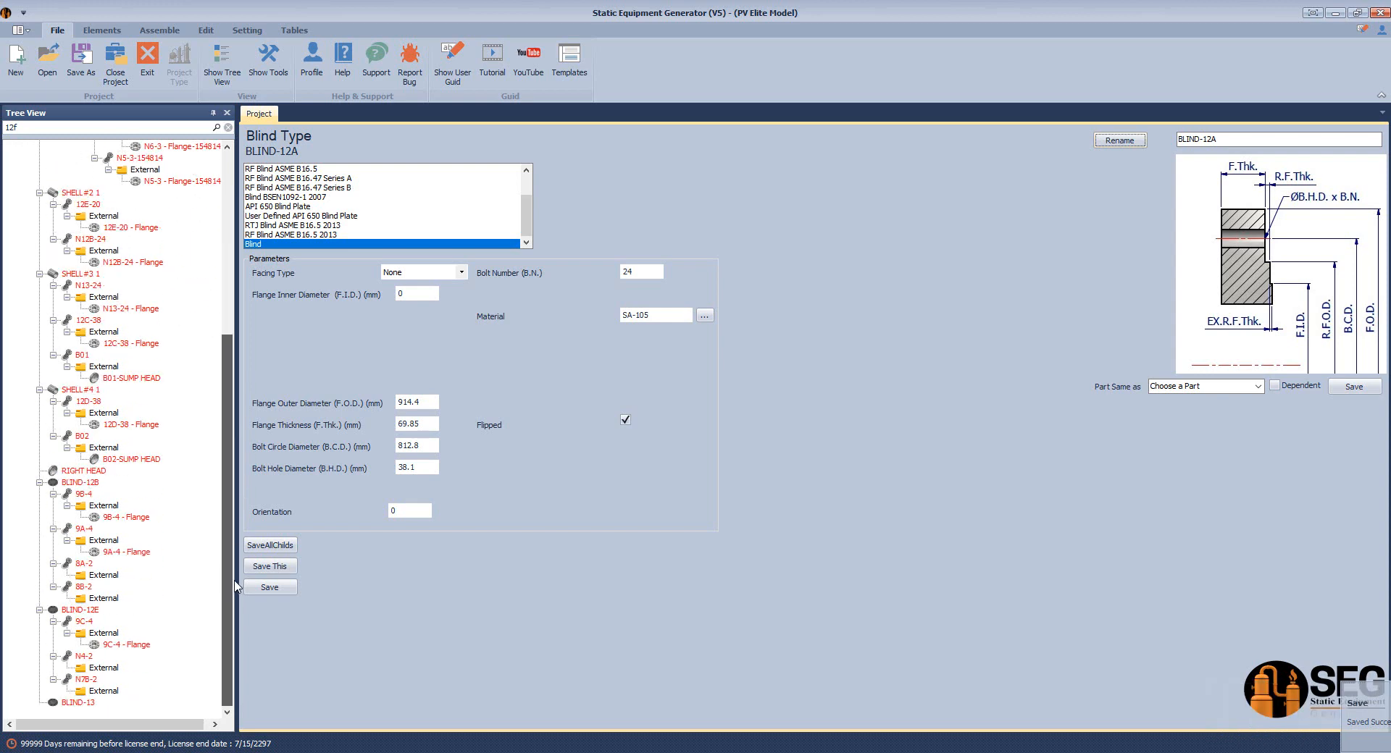
click(81, 483)
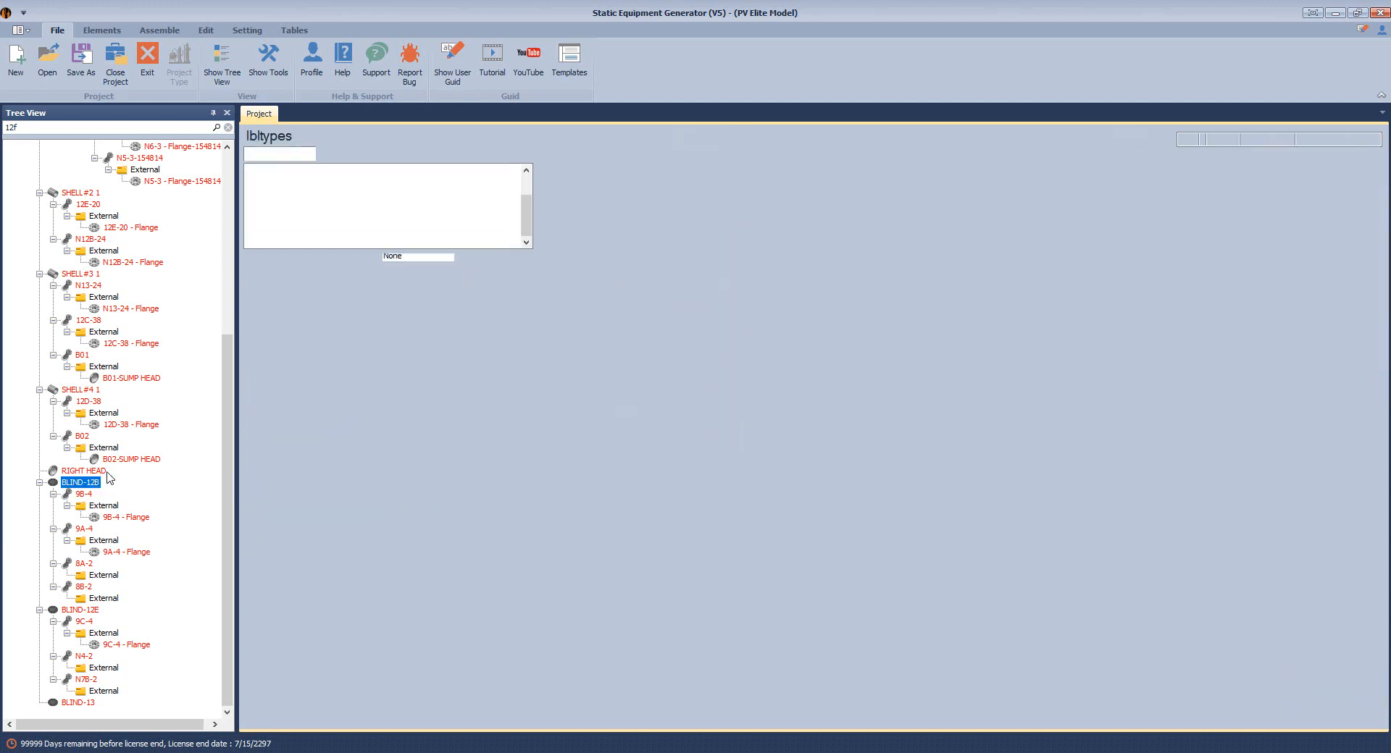
Copy BLIND-12B and paste it onto nozzle N12B-24's external connection
right_click(108, 478)
click(165, 642)
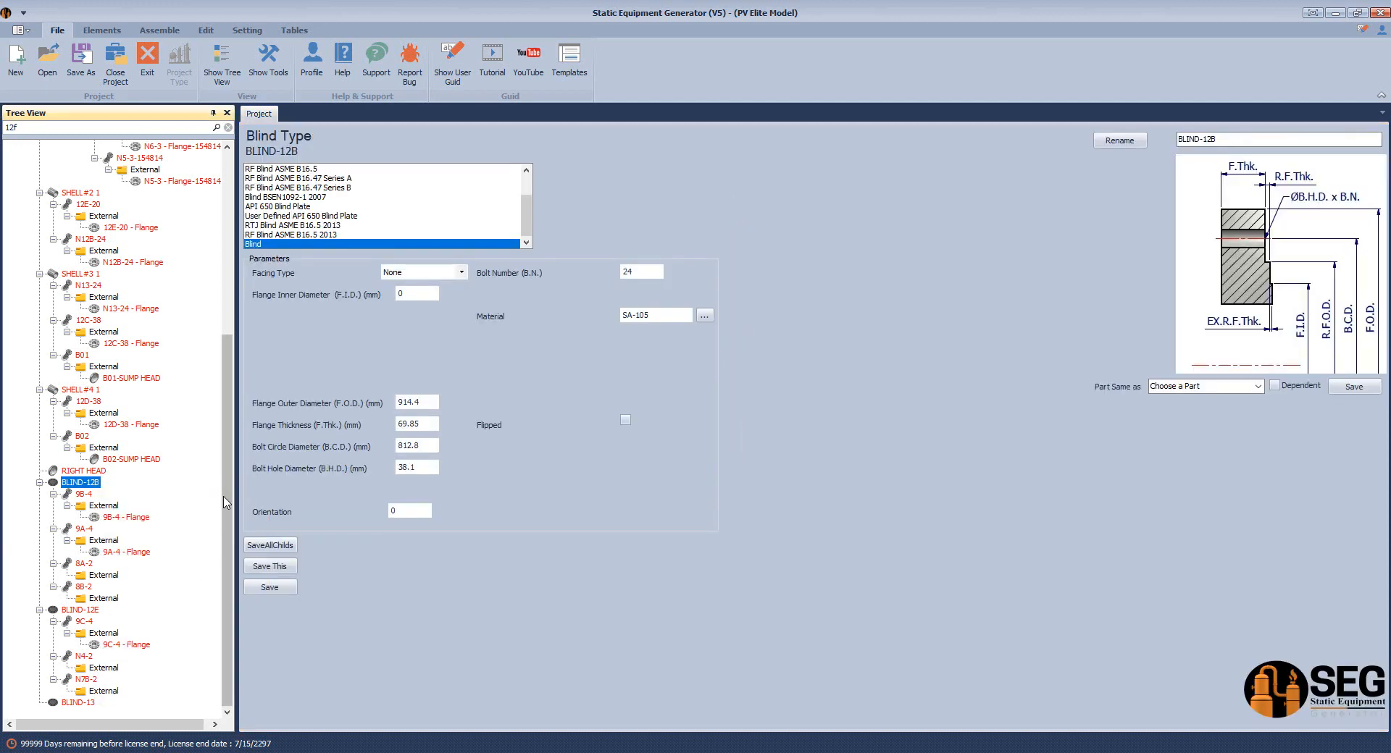
drag(225, 502, 242, 313)
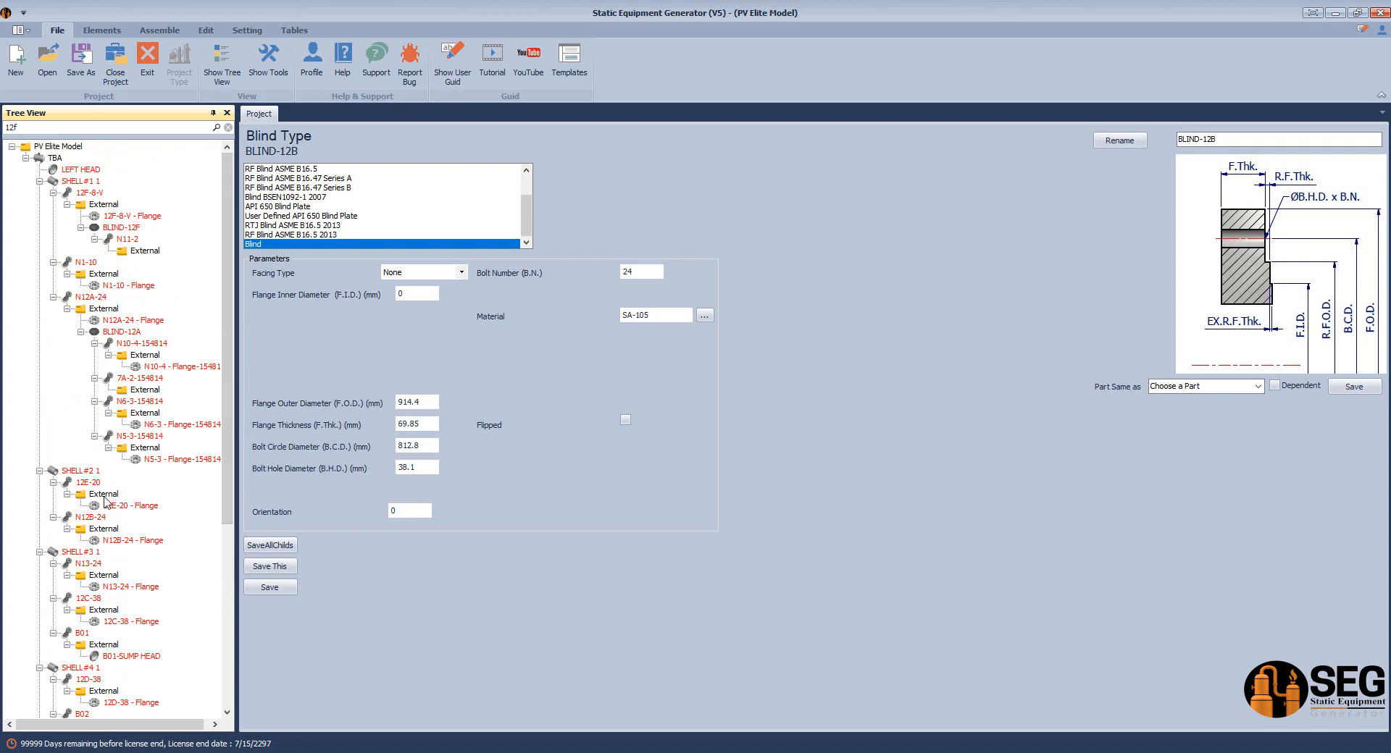
click(104, 530)
right_click(105, 534)
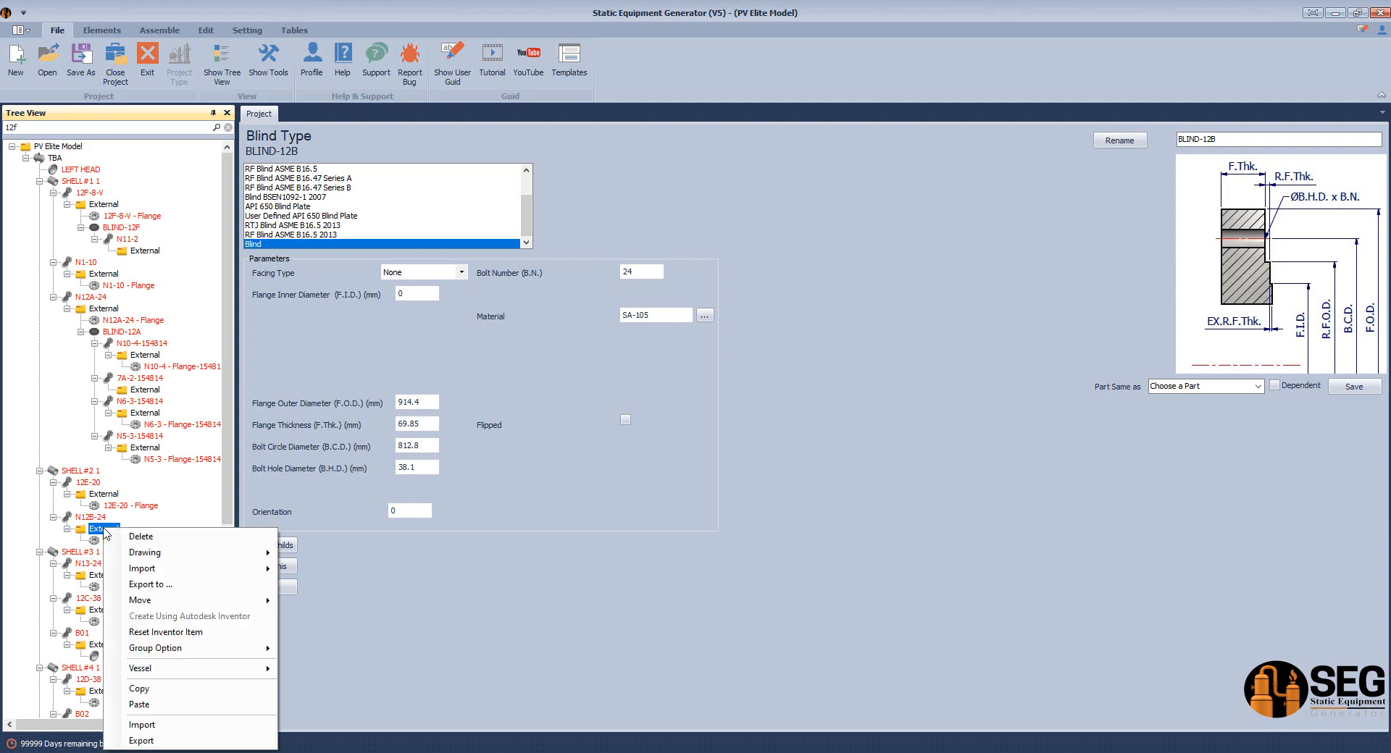
click(160, 707)
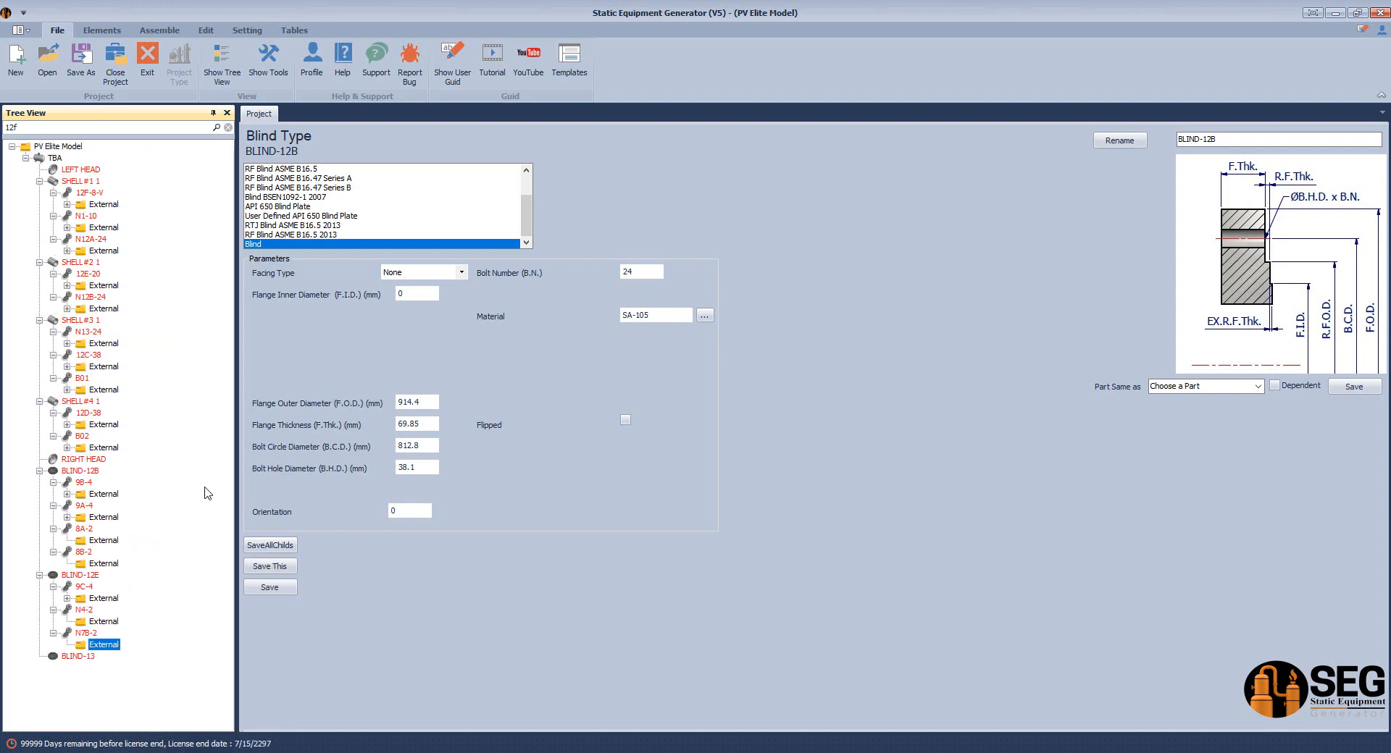
Delete the original standalone BLIND-12B
click(82, 471)
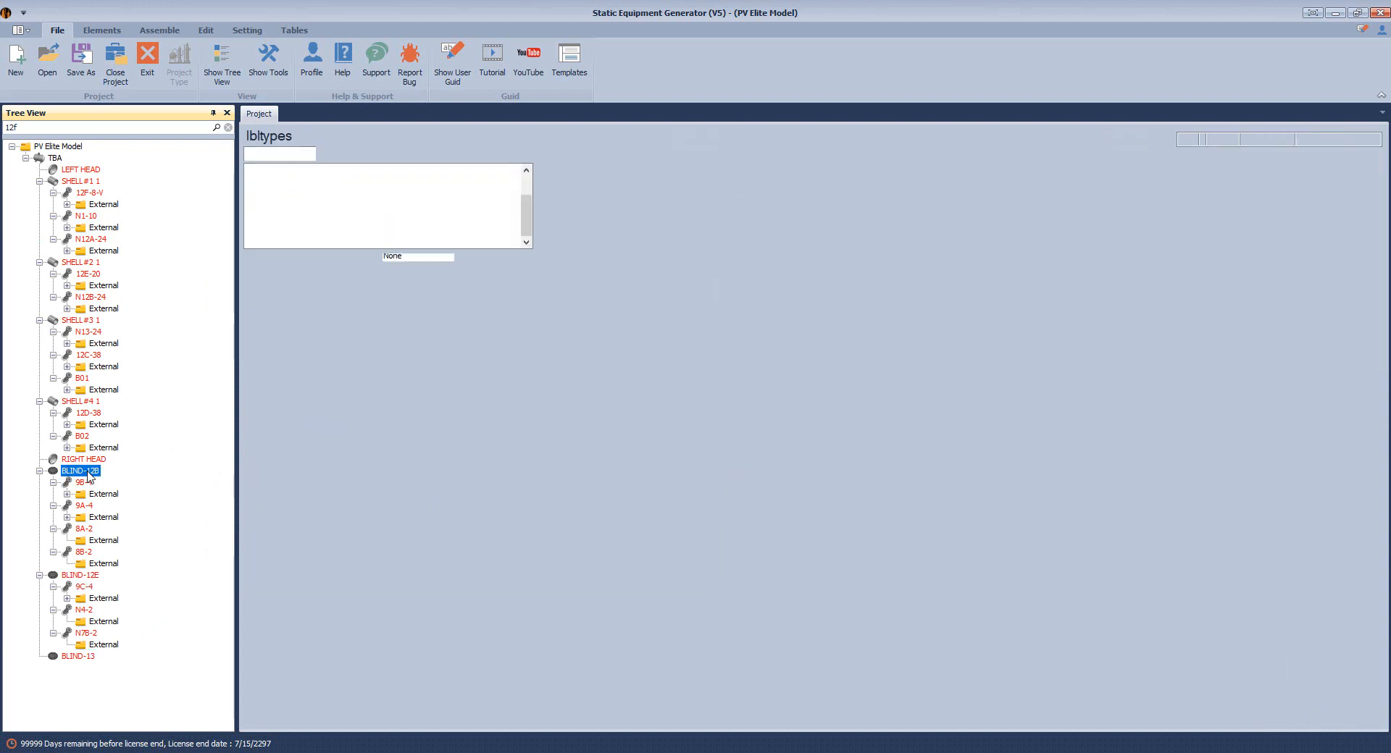
right_click(89, 476)
click(116, 481)
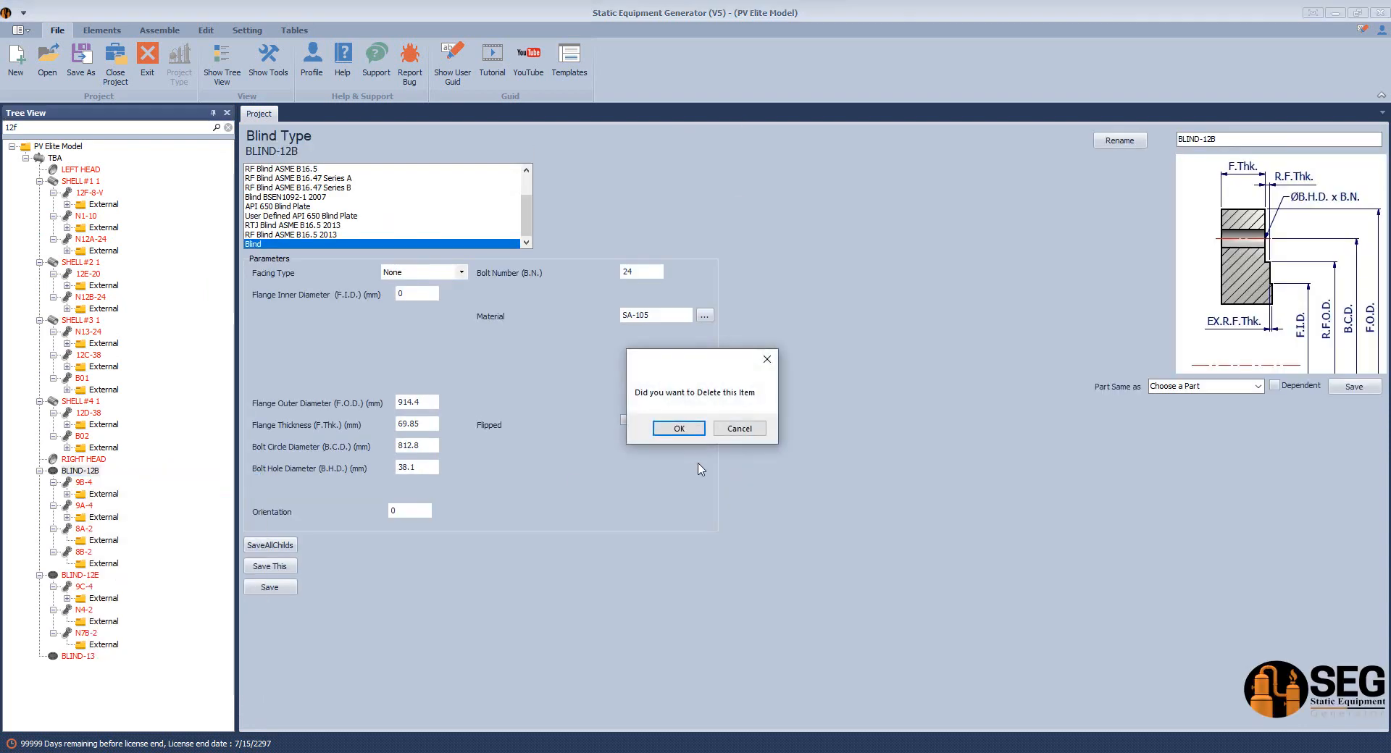
click(679, 428)
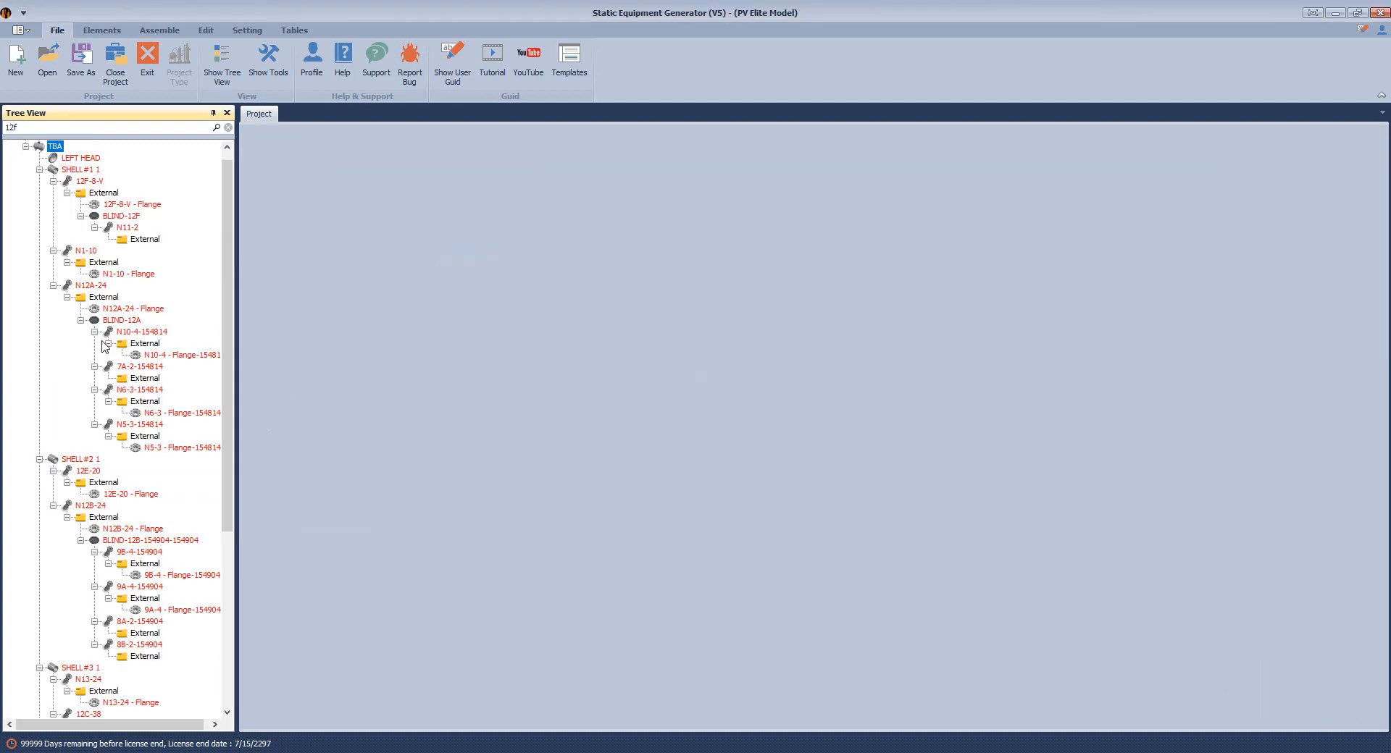
click(120, 542)
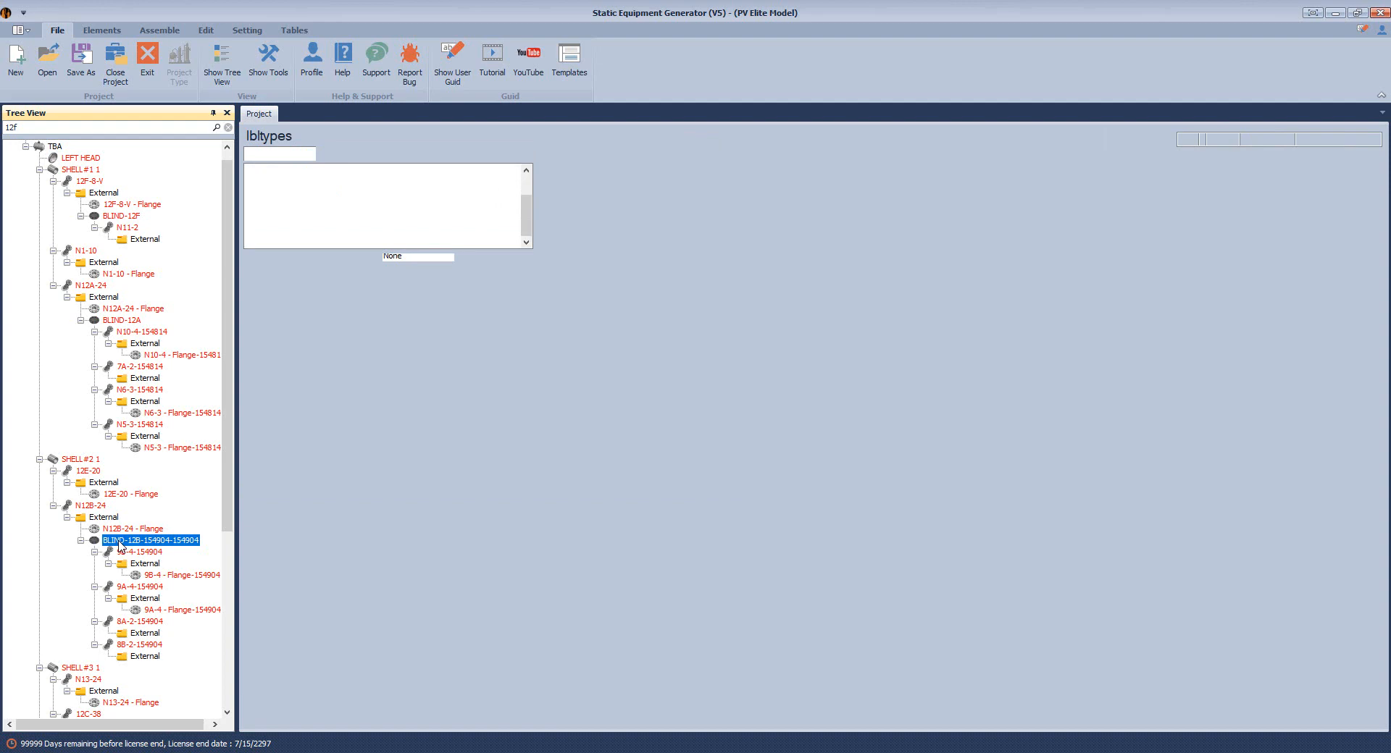
click(625, 420)
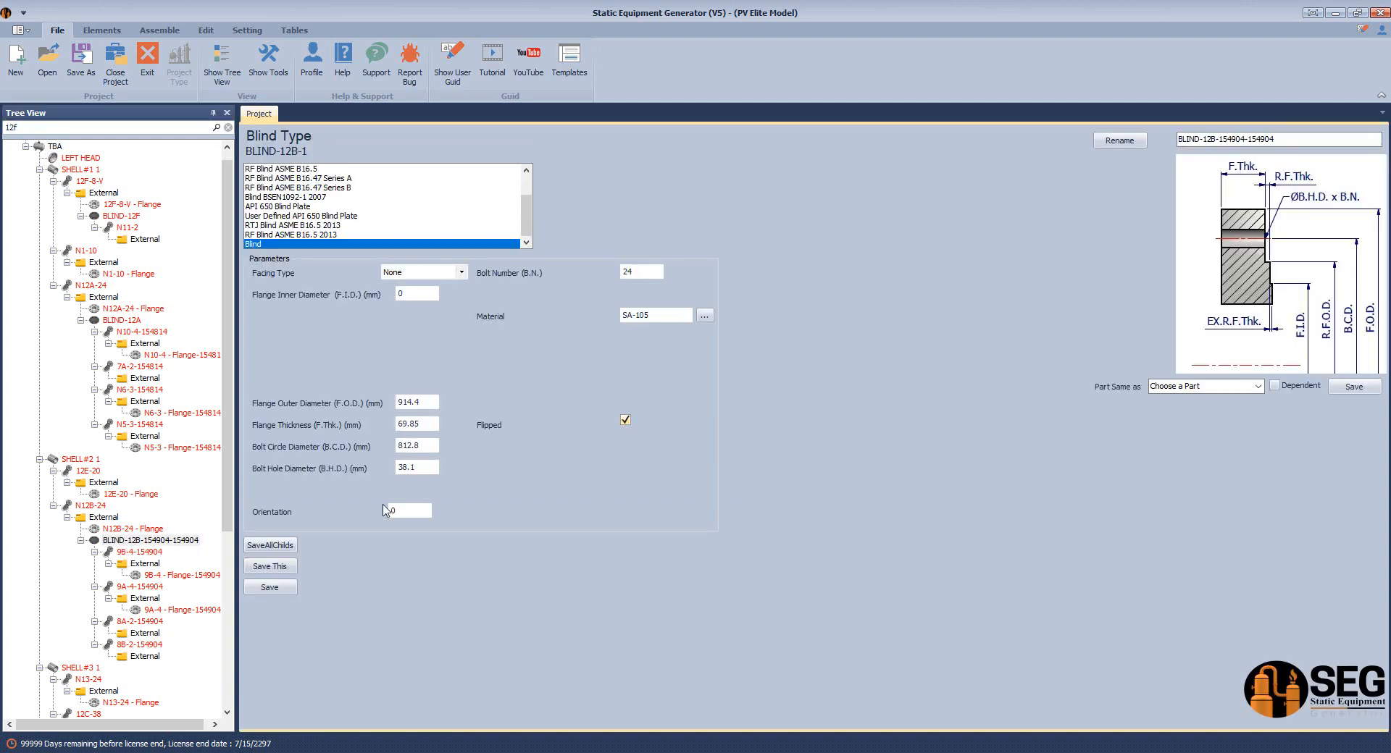
click(289, 593)
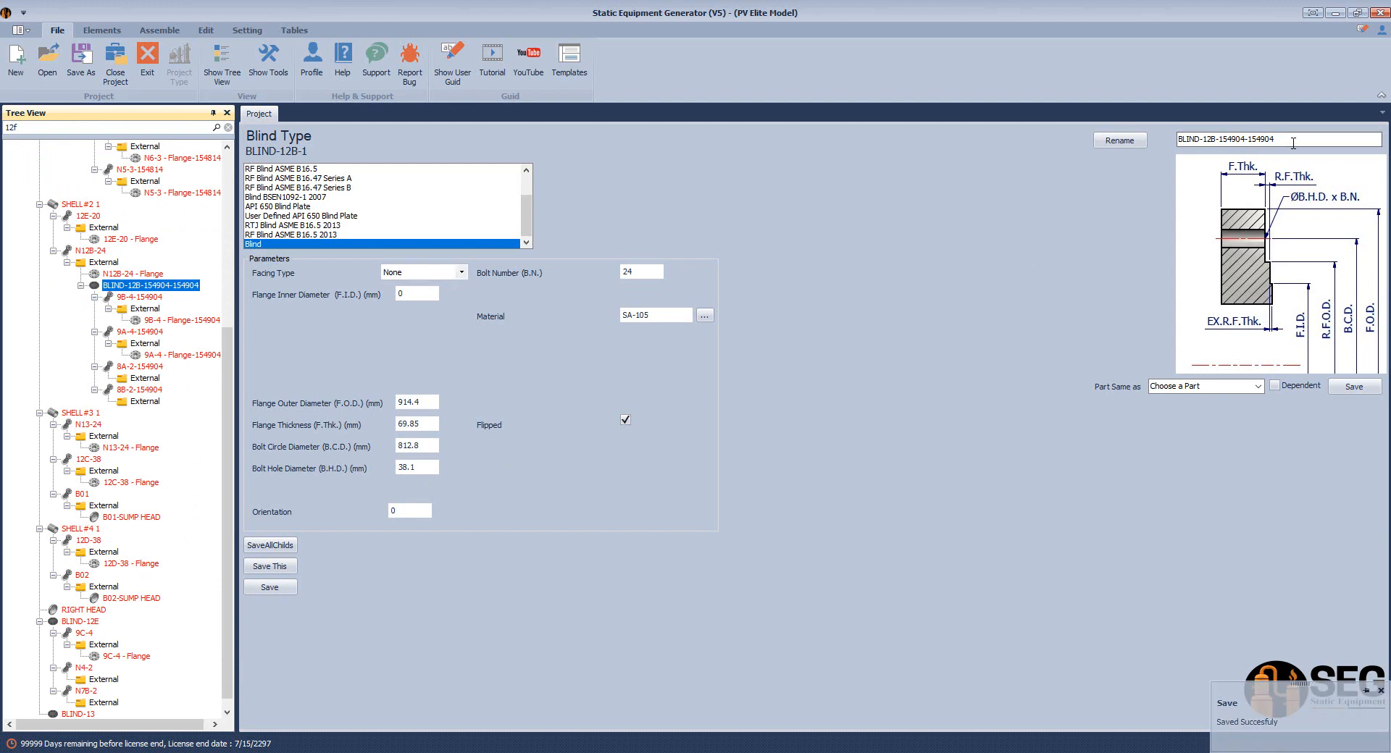
drag(1293, 143, 1220, 161)
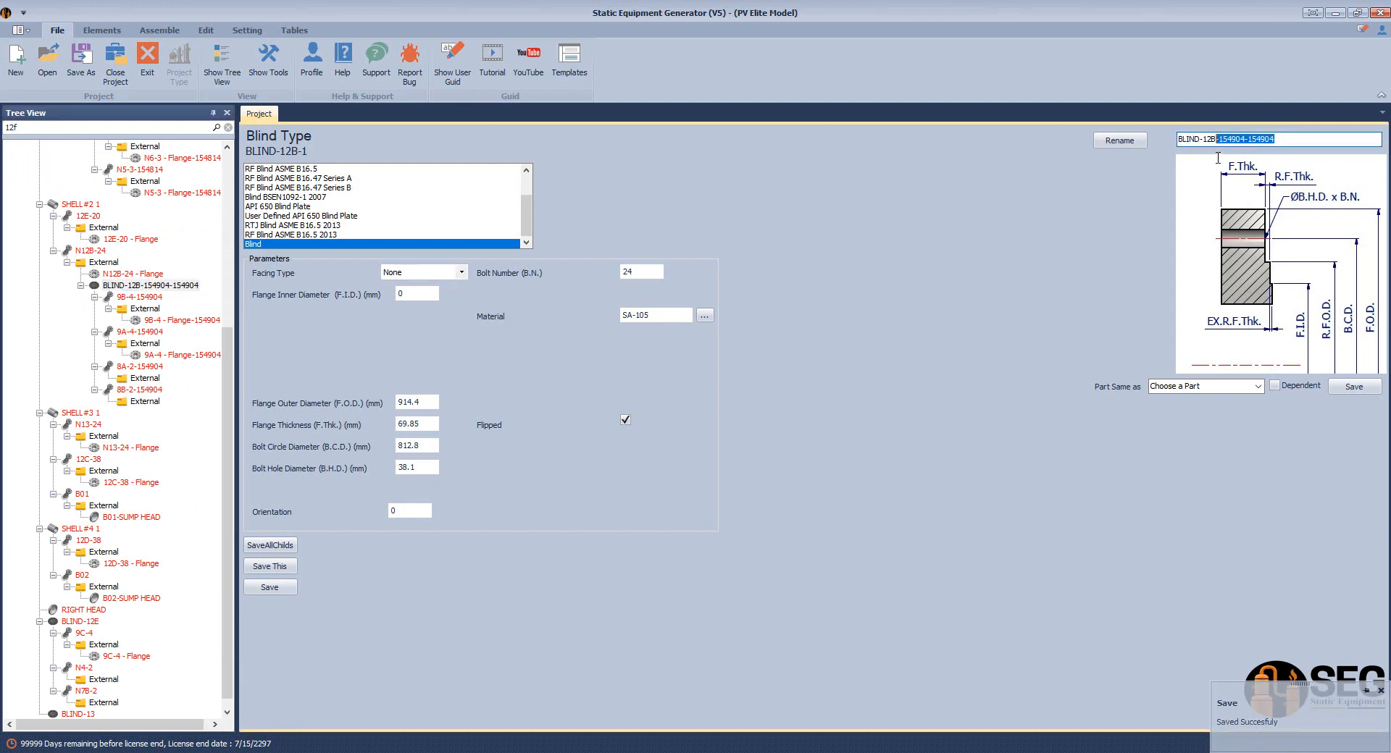
key(BackSpace)
click(1119, 140)
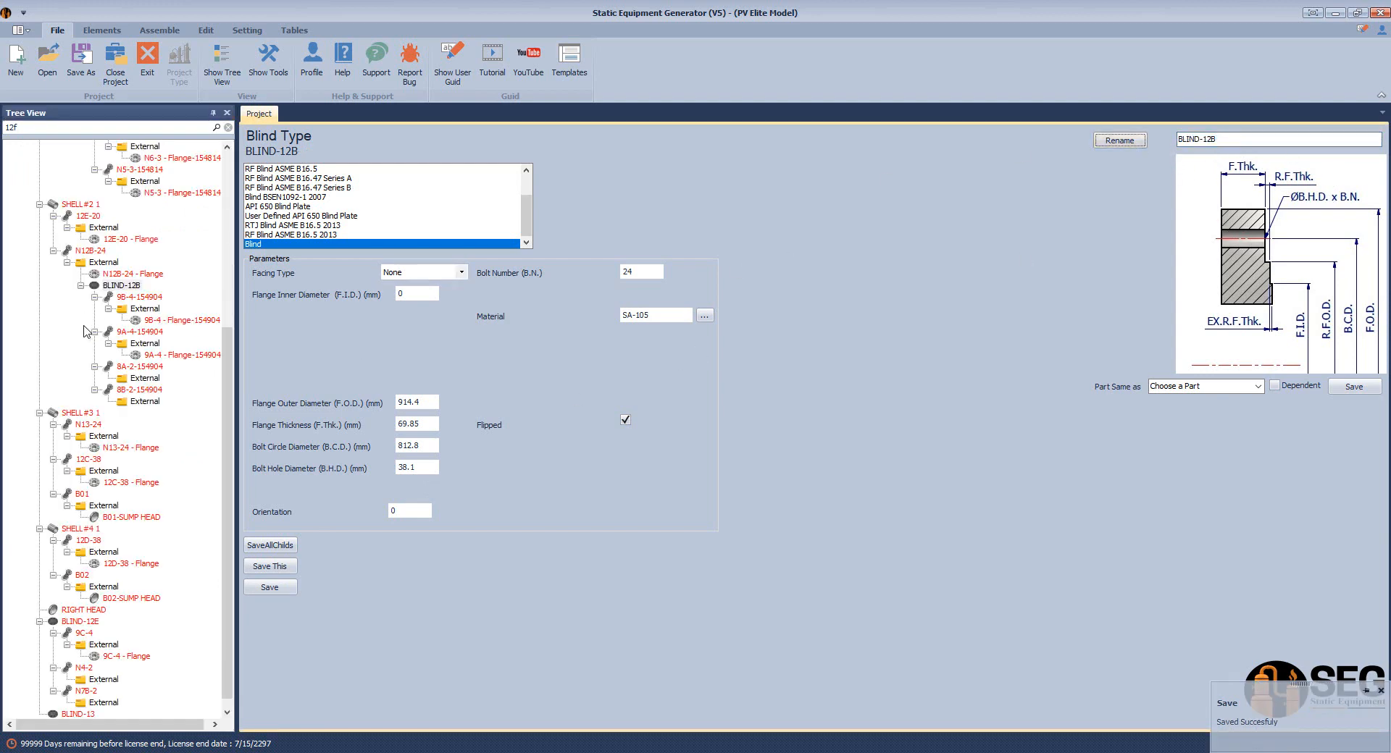
scroll(229, 348, down, 1)
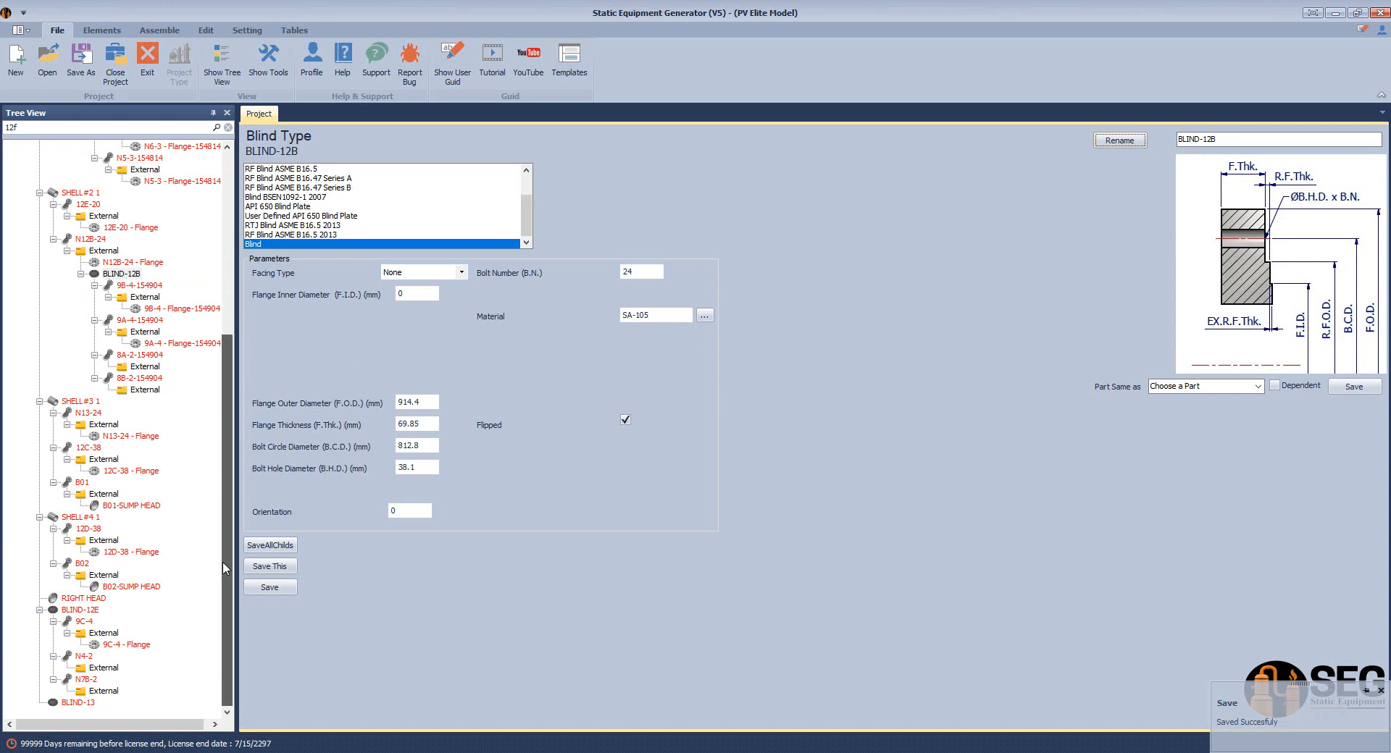
click(79, 611)
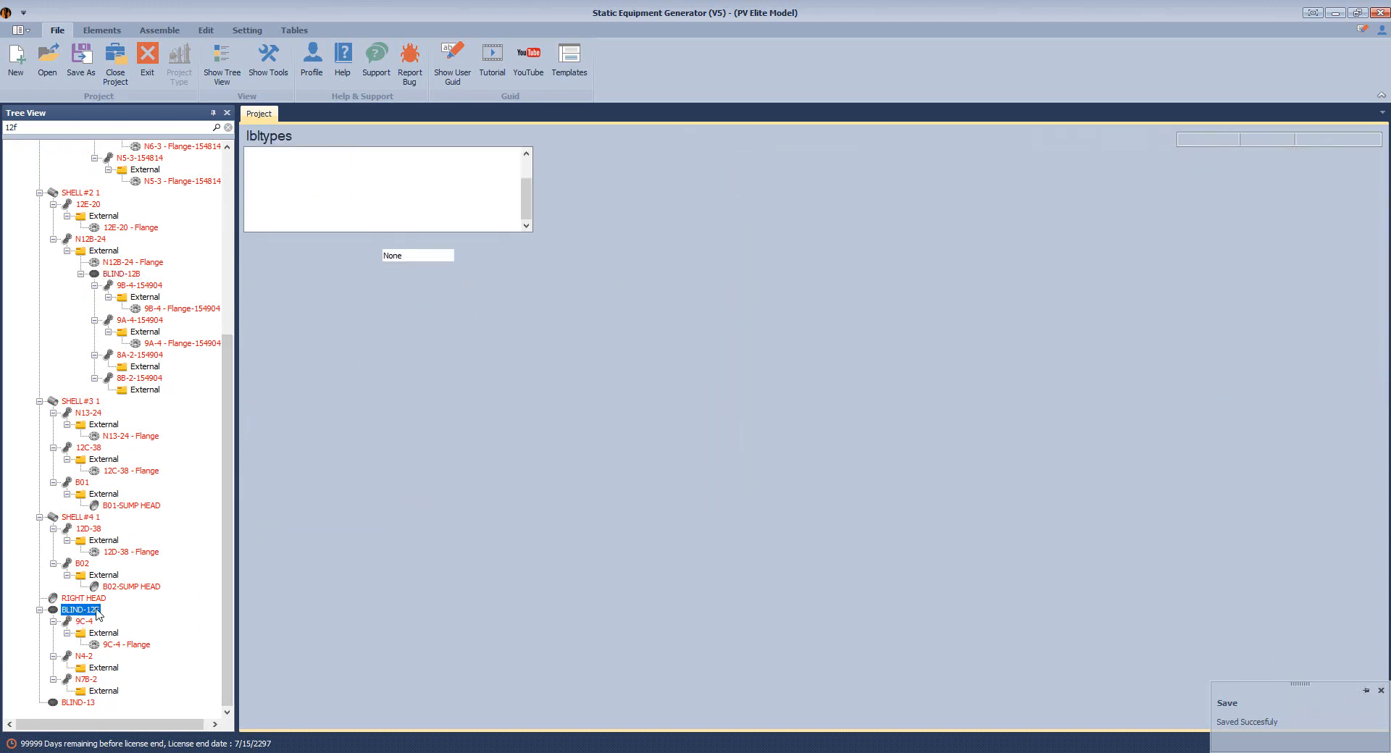
Copy BLIND-12E and paste it onto nozzle 12E-20's external connection
right_click(98, 612)
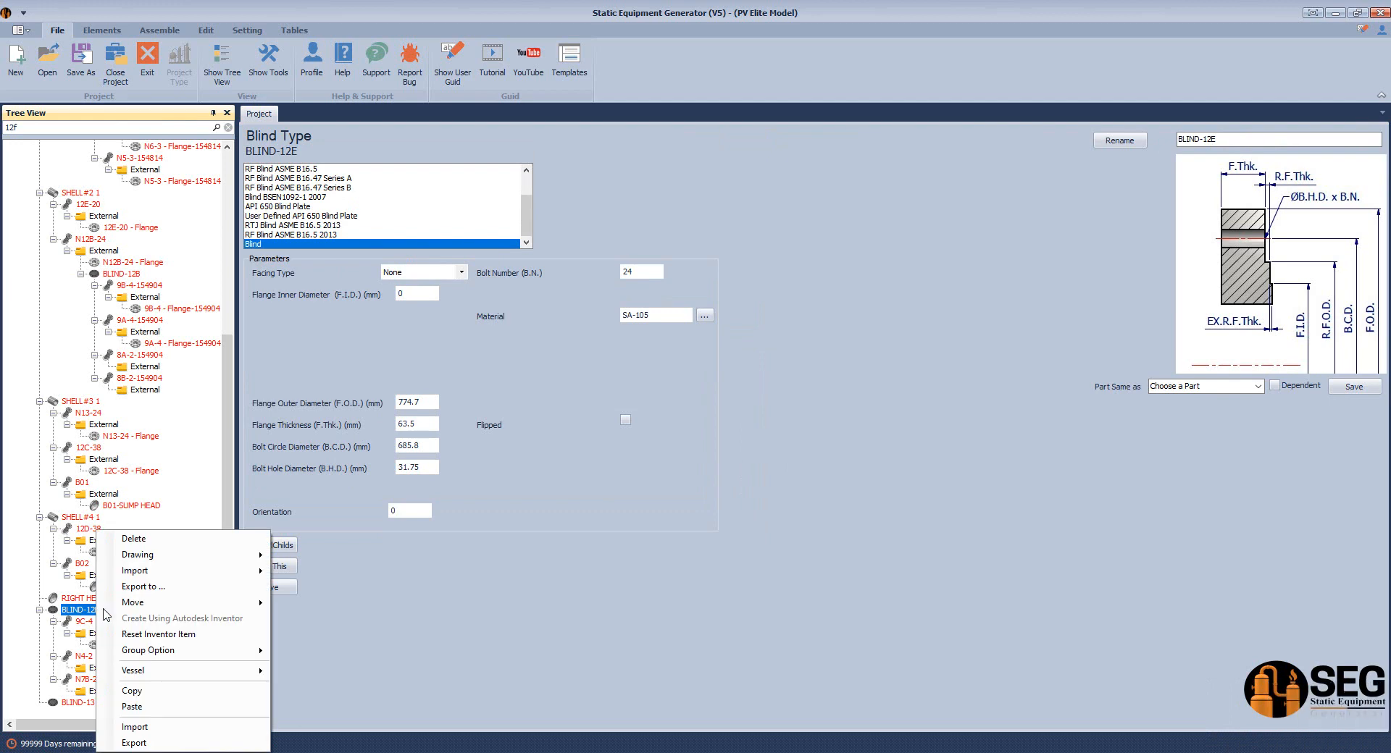
click(134, 691)
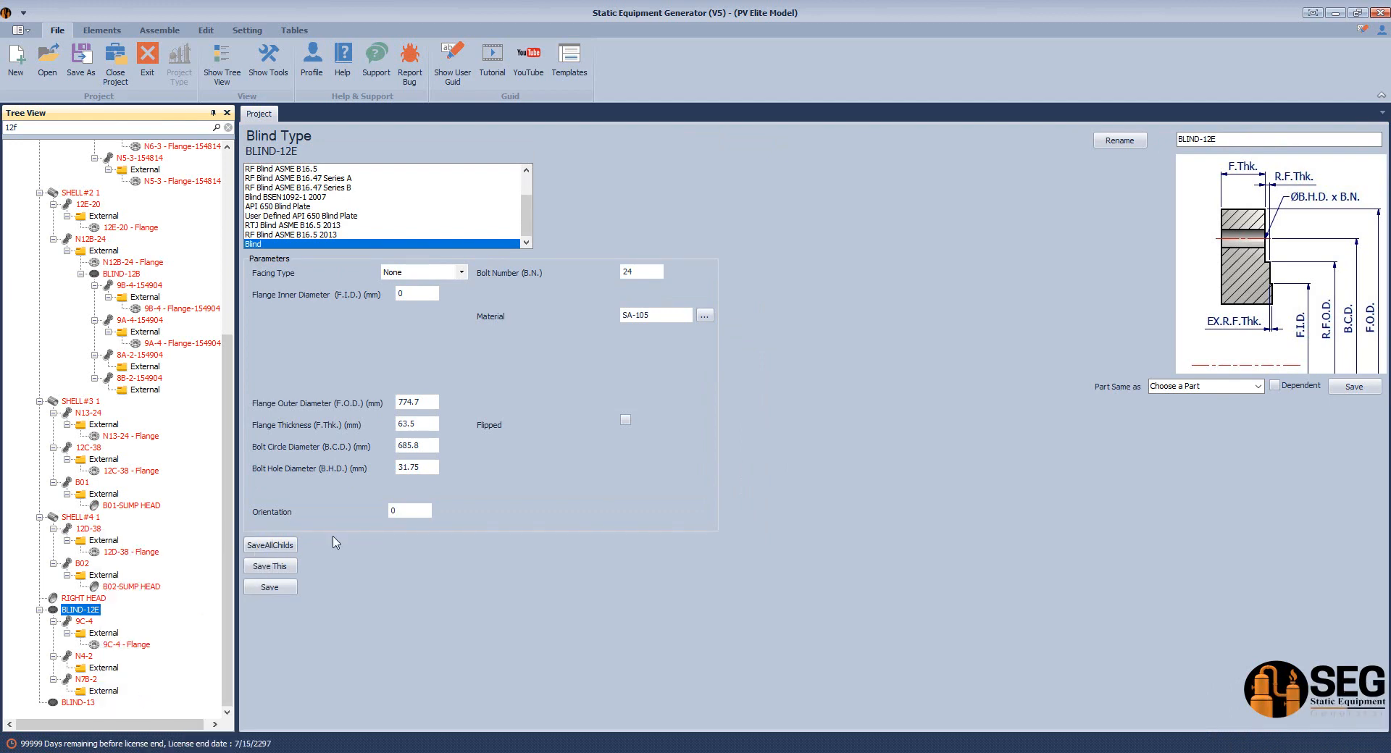
click(104, 216)
right_click(113, 220)
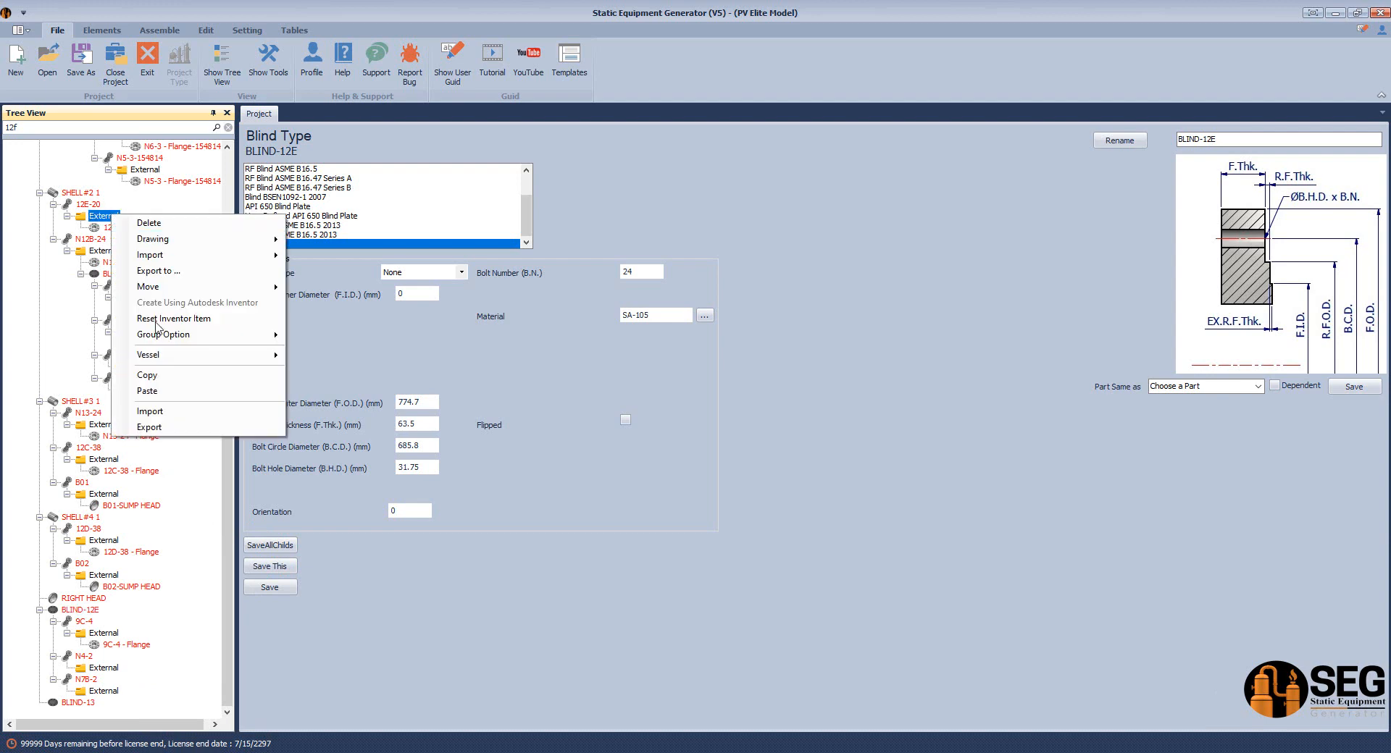
click(147, 391)
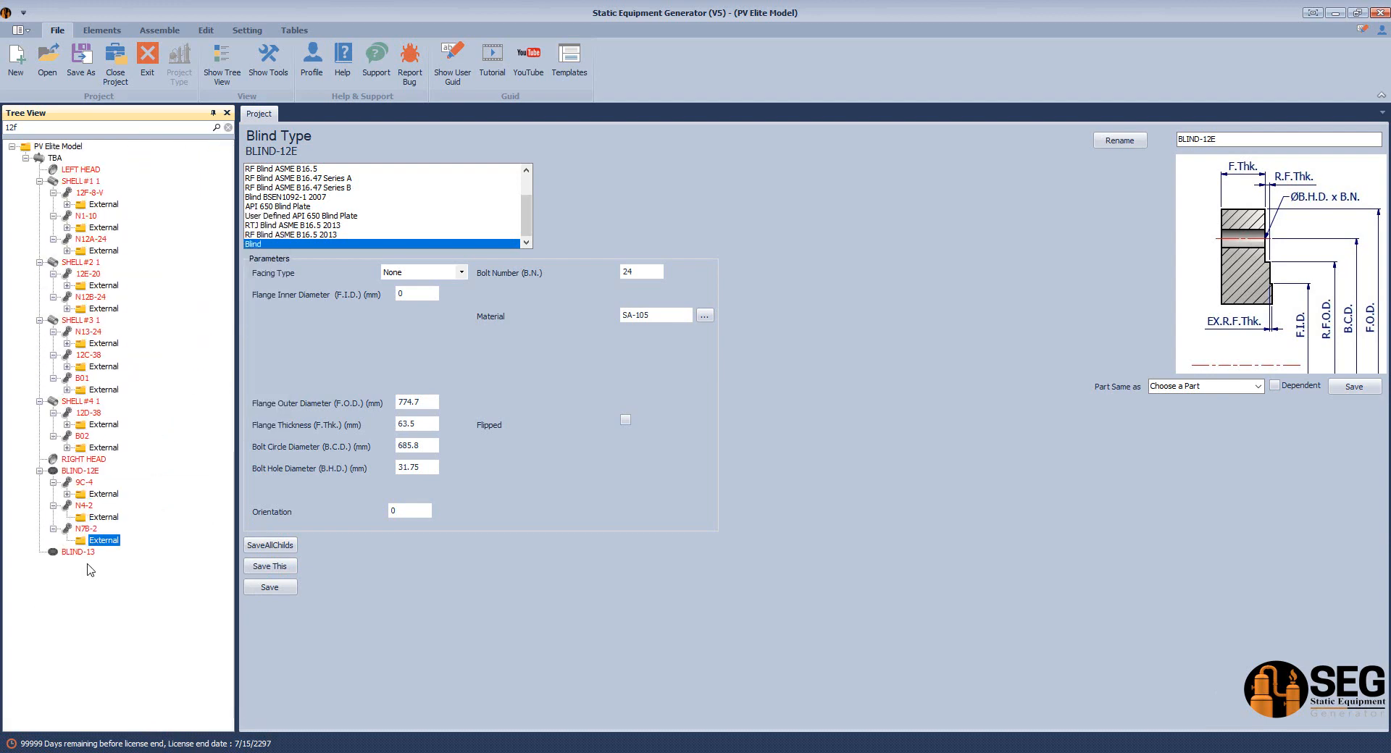
Delete the loose BLIND-12E blind flange
click(80, 472)
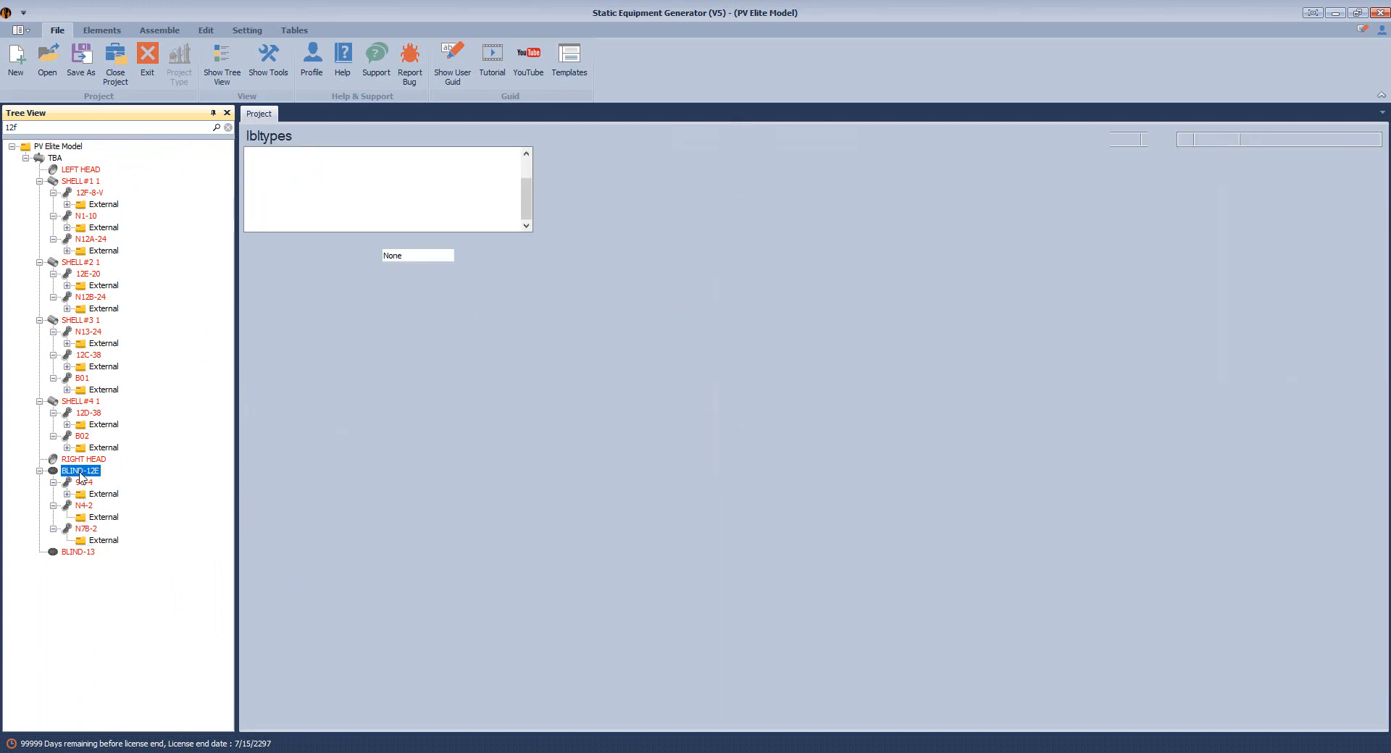
right_click(80, 474)
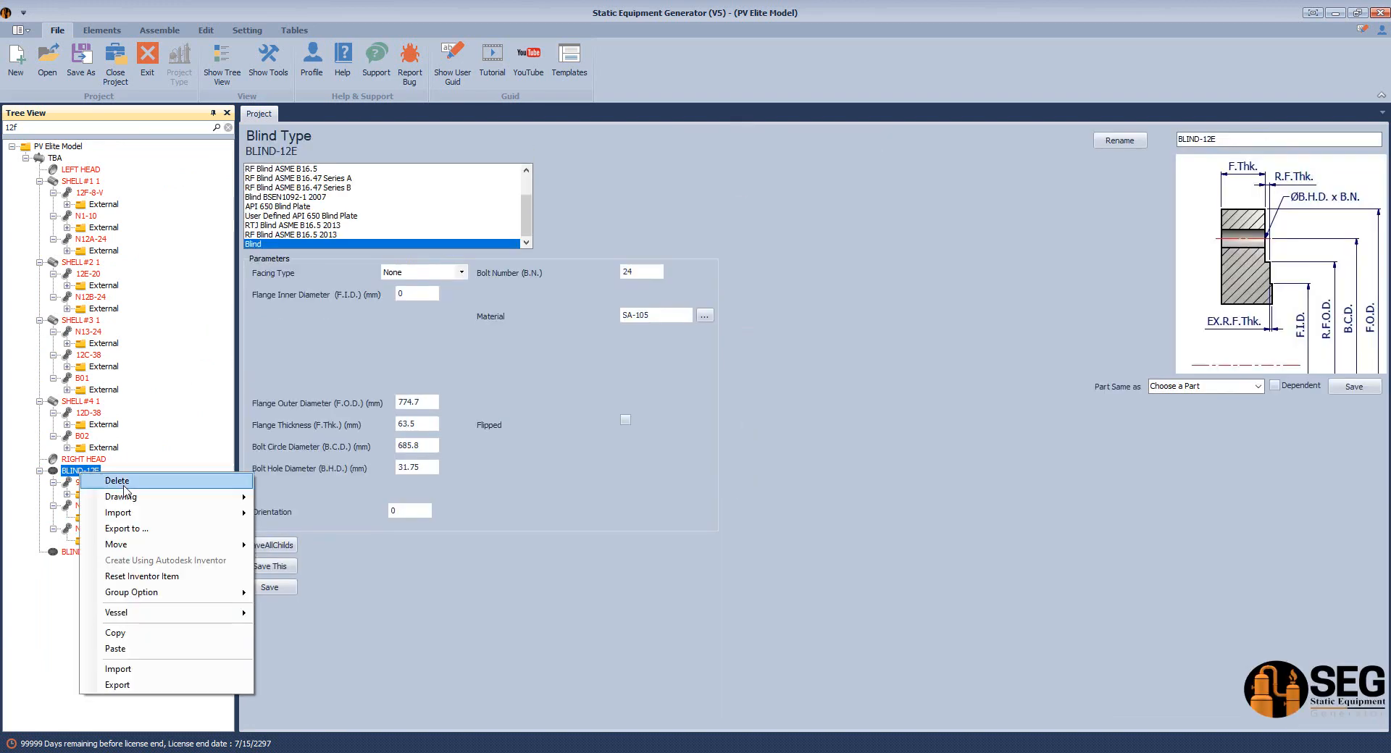
click(109, 481)
click(680, 429)
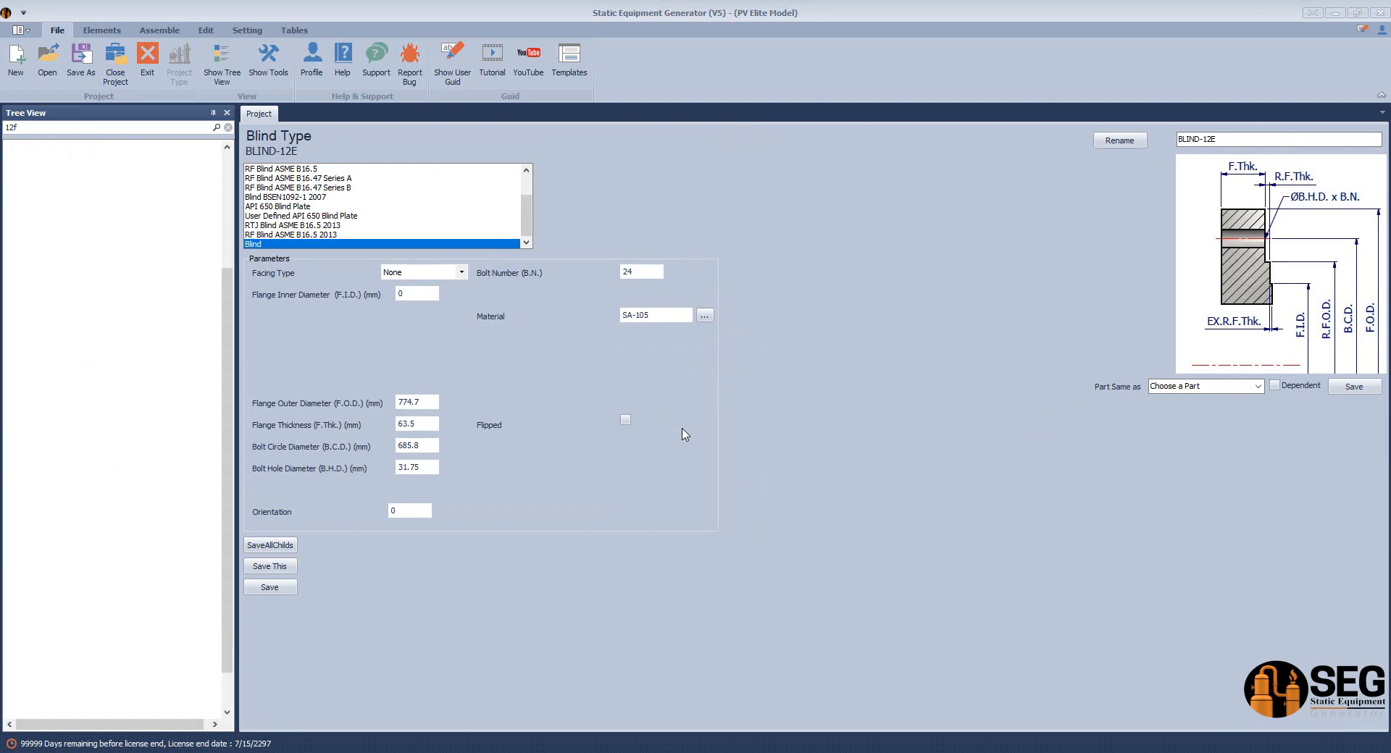
click(110, 506)
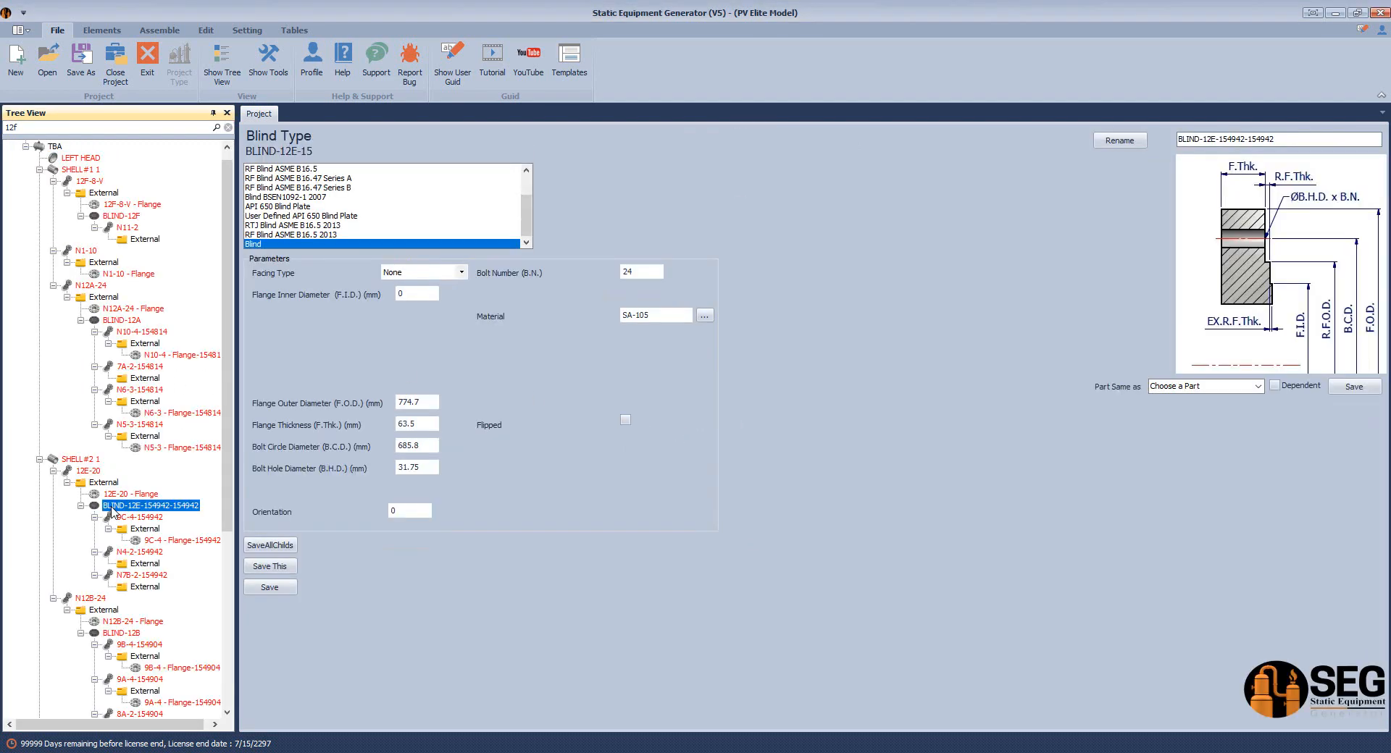
click(627, 421)
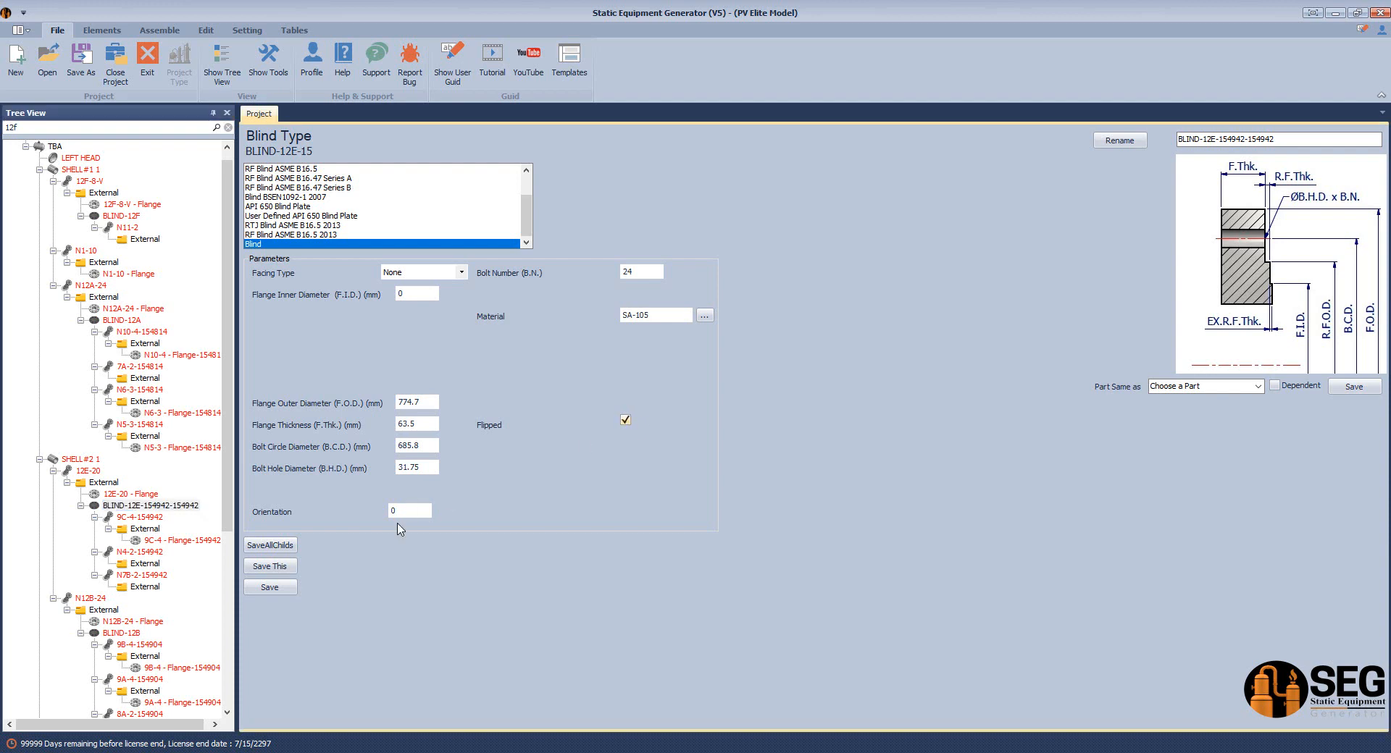
click(269, 587)
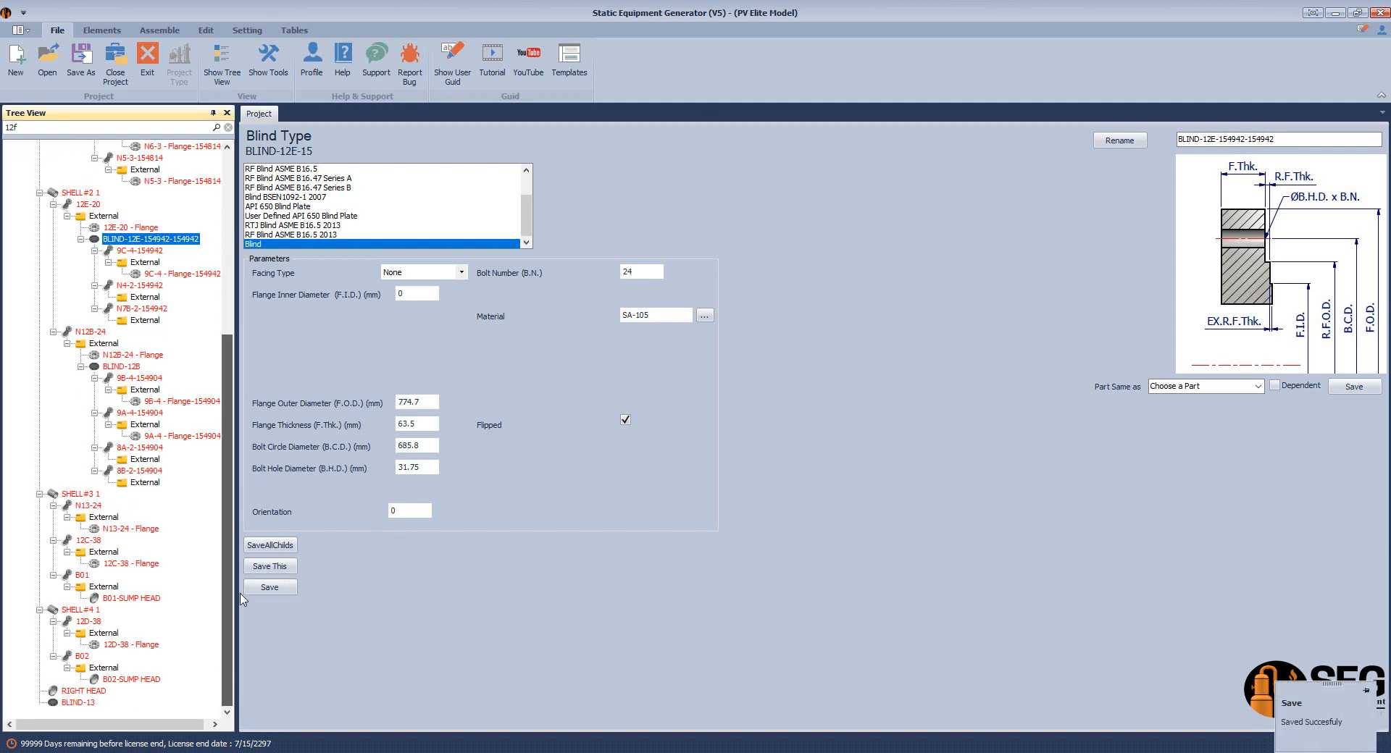
click(91, 704)
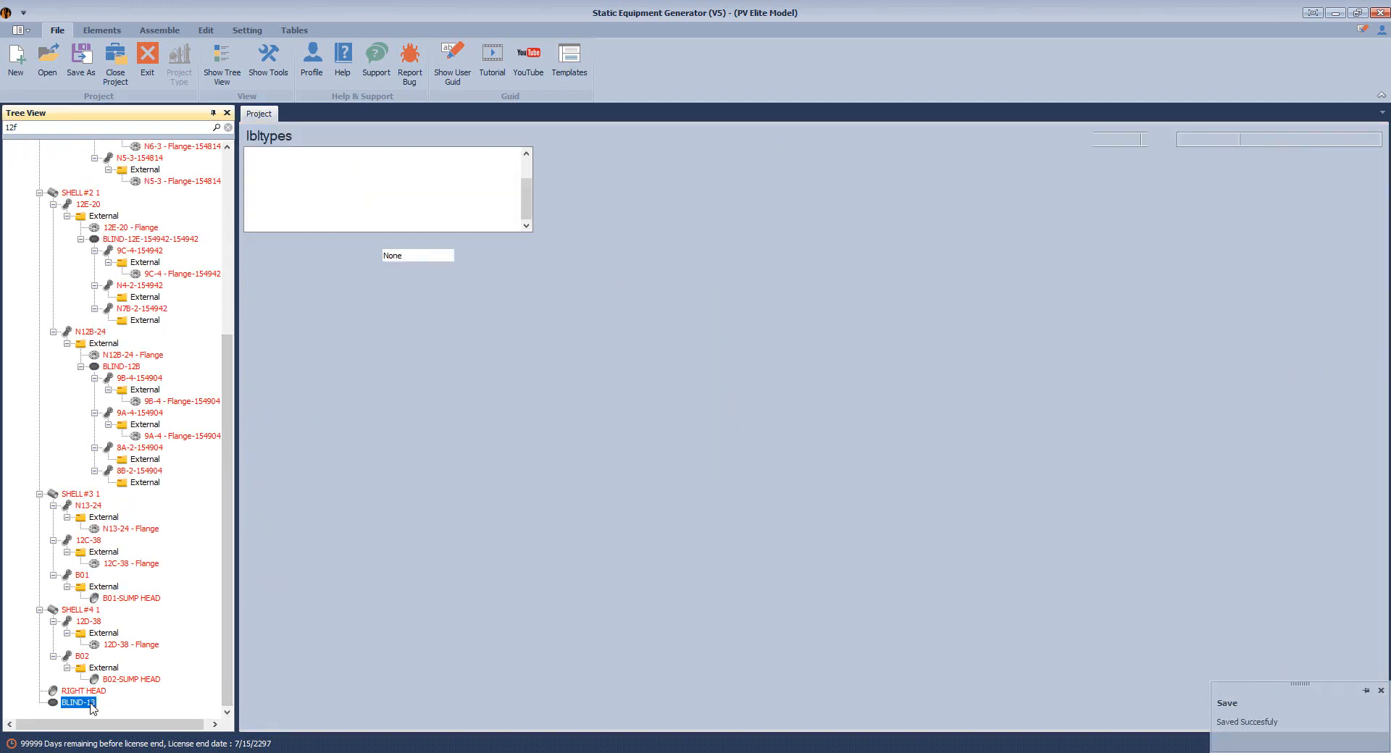
Copy BLIND-13 and paste it under nozzle N13-24's External node
right_click(92, 707)
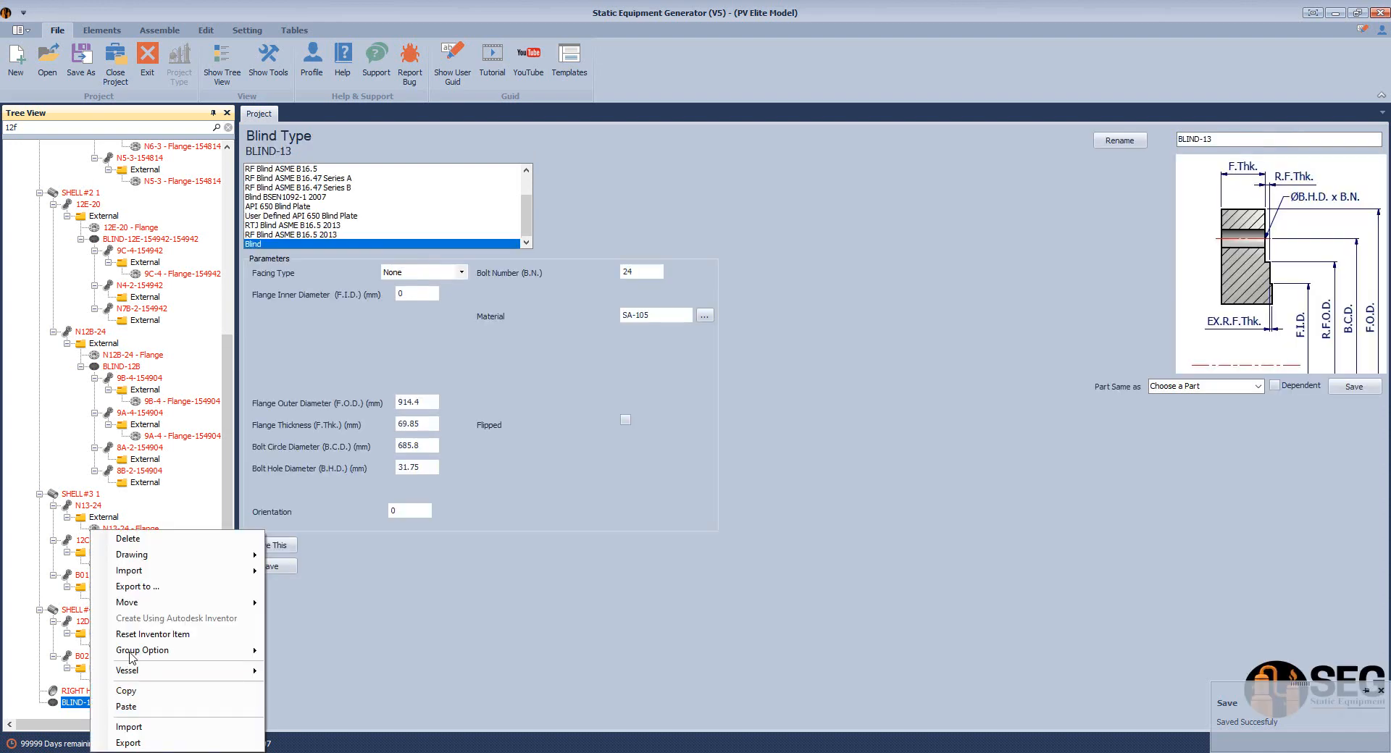
click(136, 691)
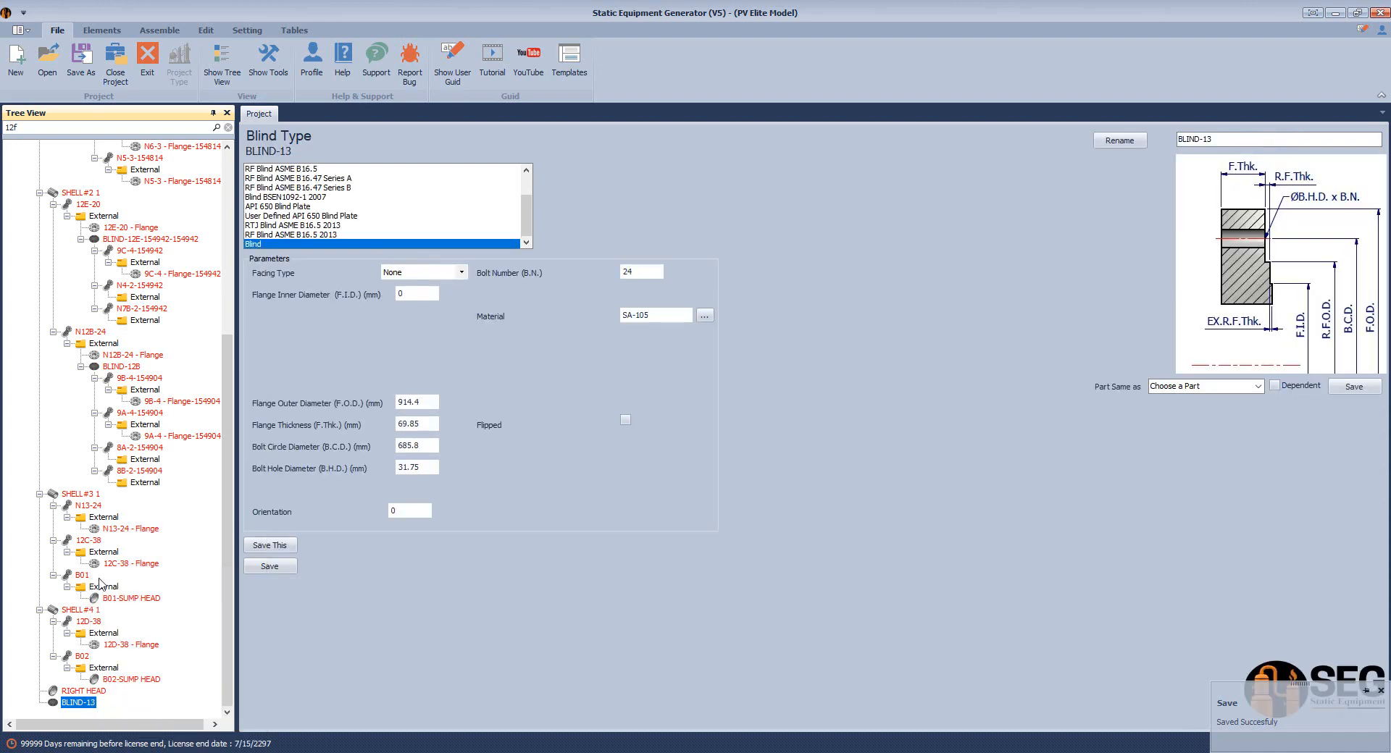
click(108, 518)
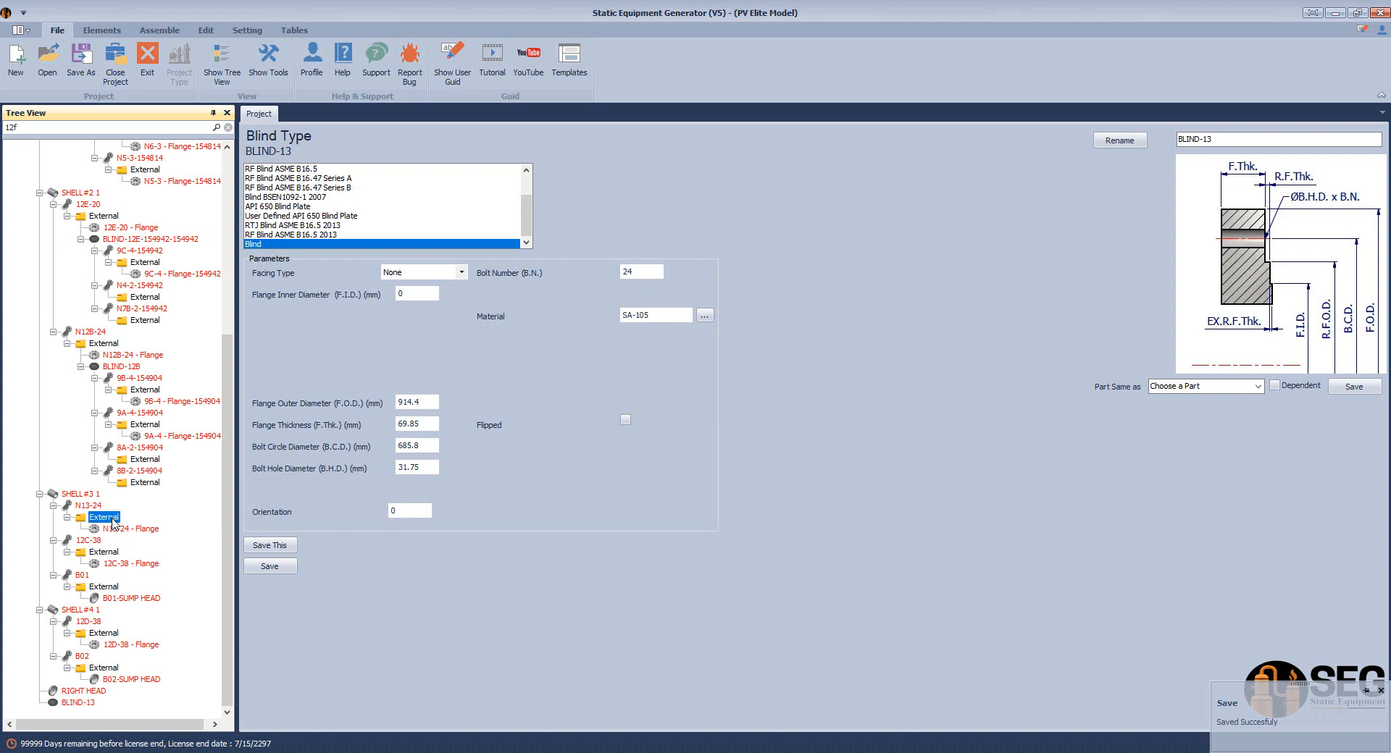
right_click(112, 521)
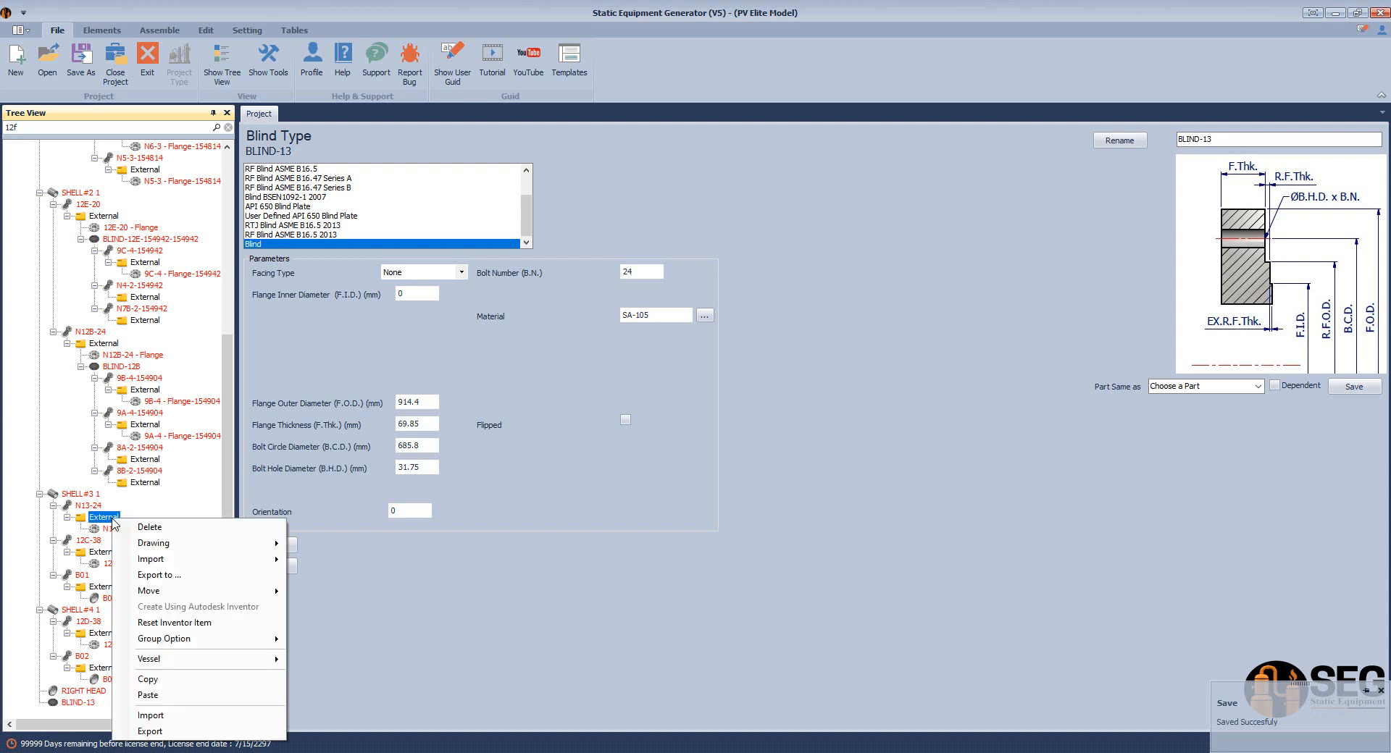
click(148, 695)
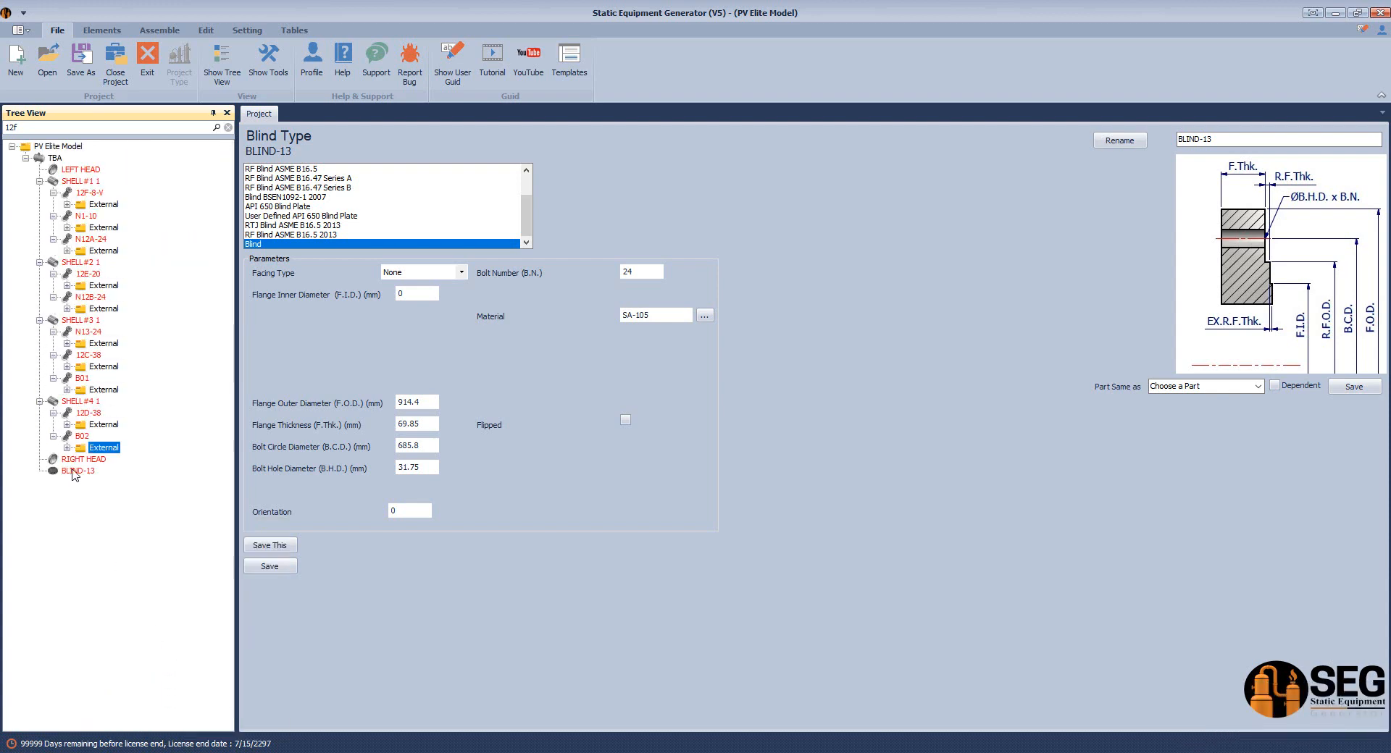
Delete the original loose BLIND-13
click(77, 471)
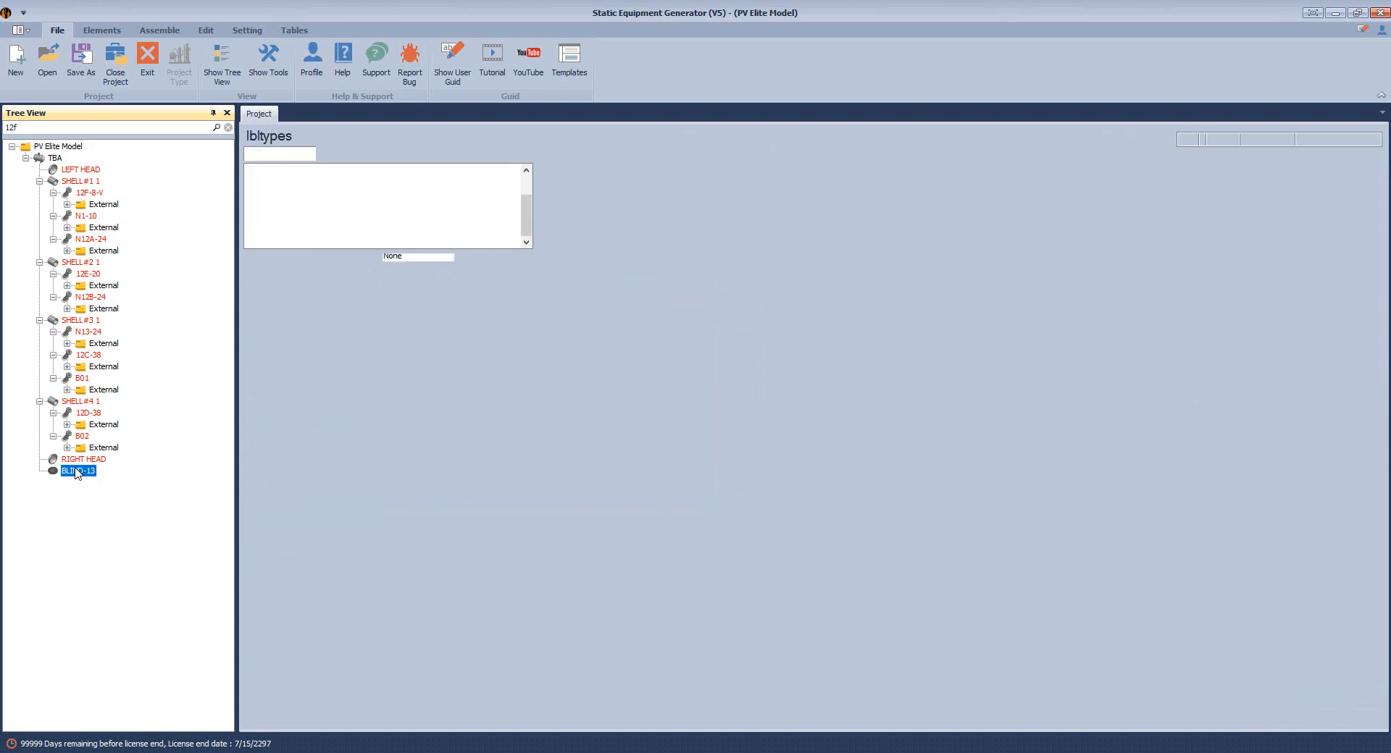
right_click(77, 473)
click(116, 563)
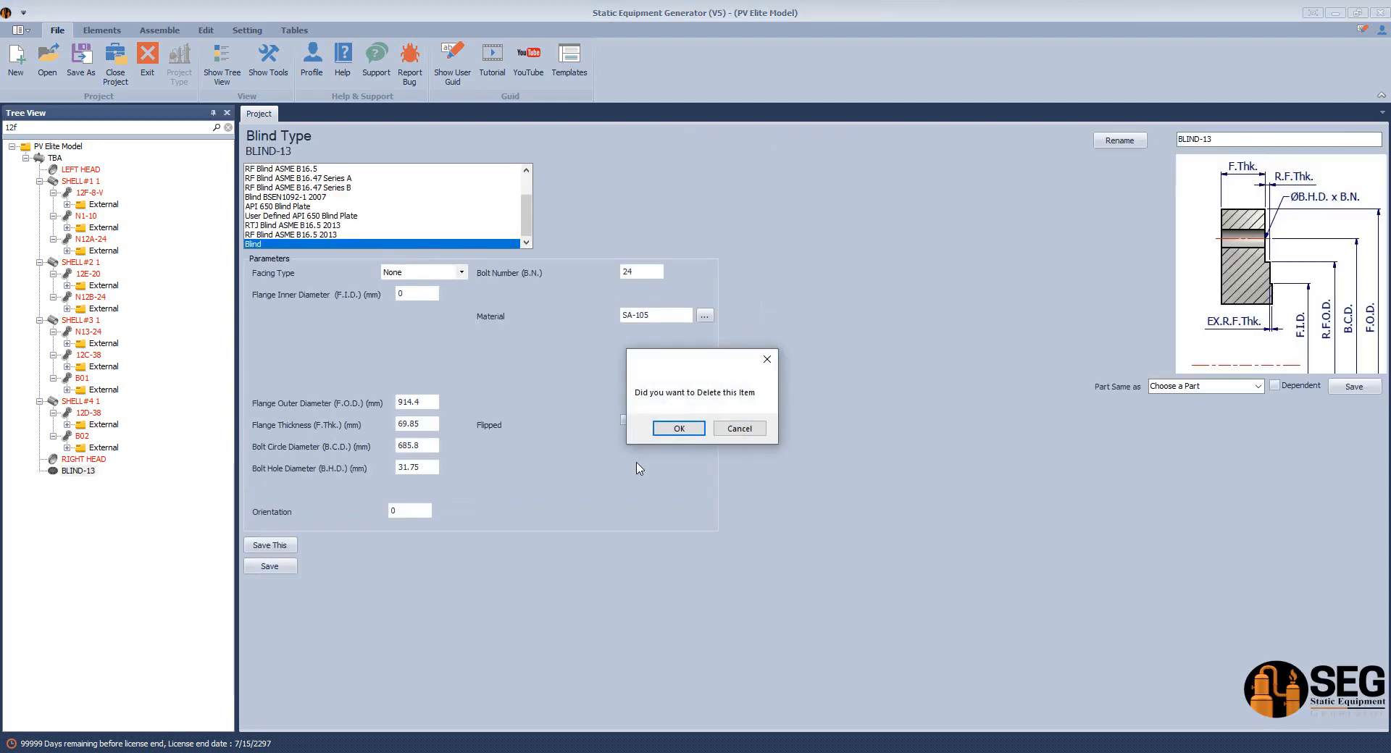
click(678, 429)
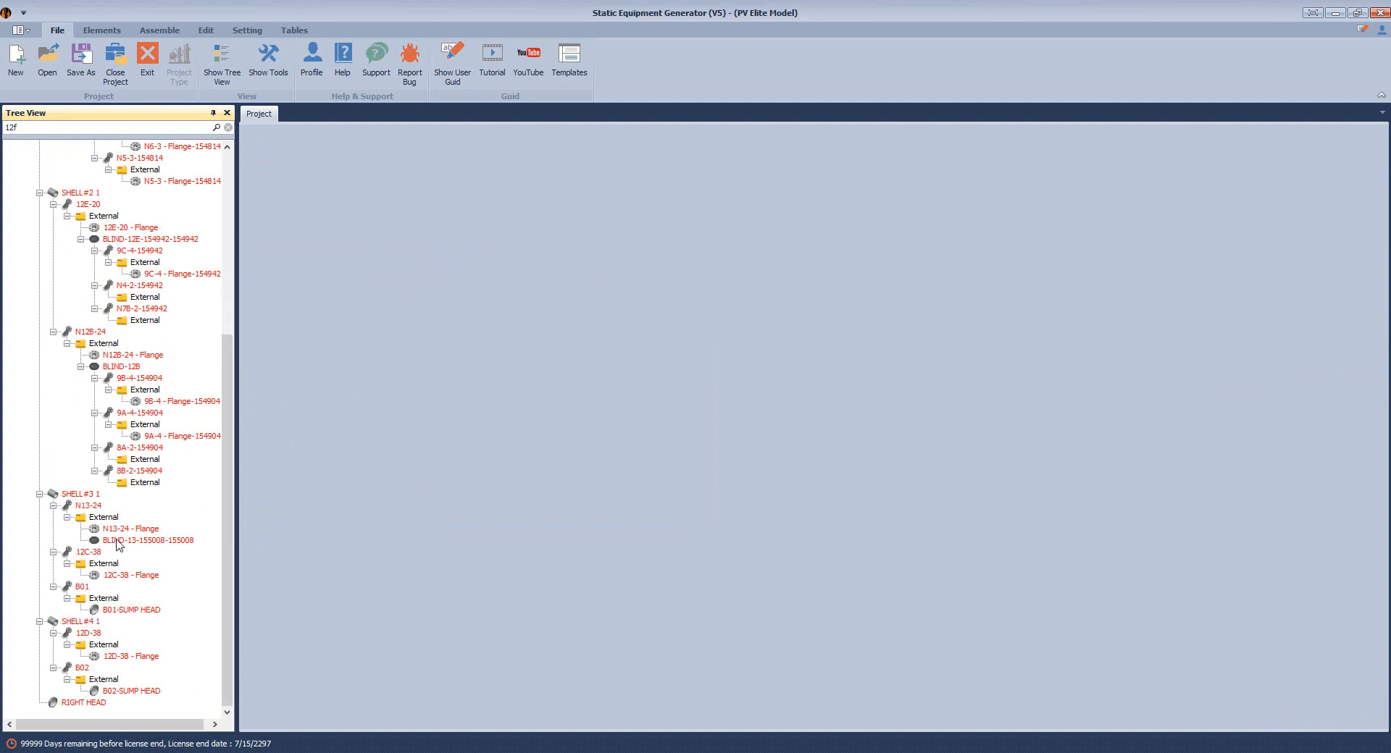
click(118, 542)
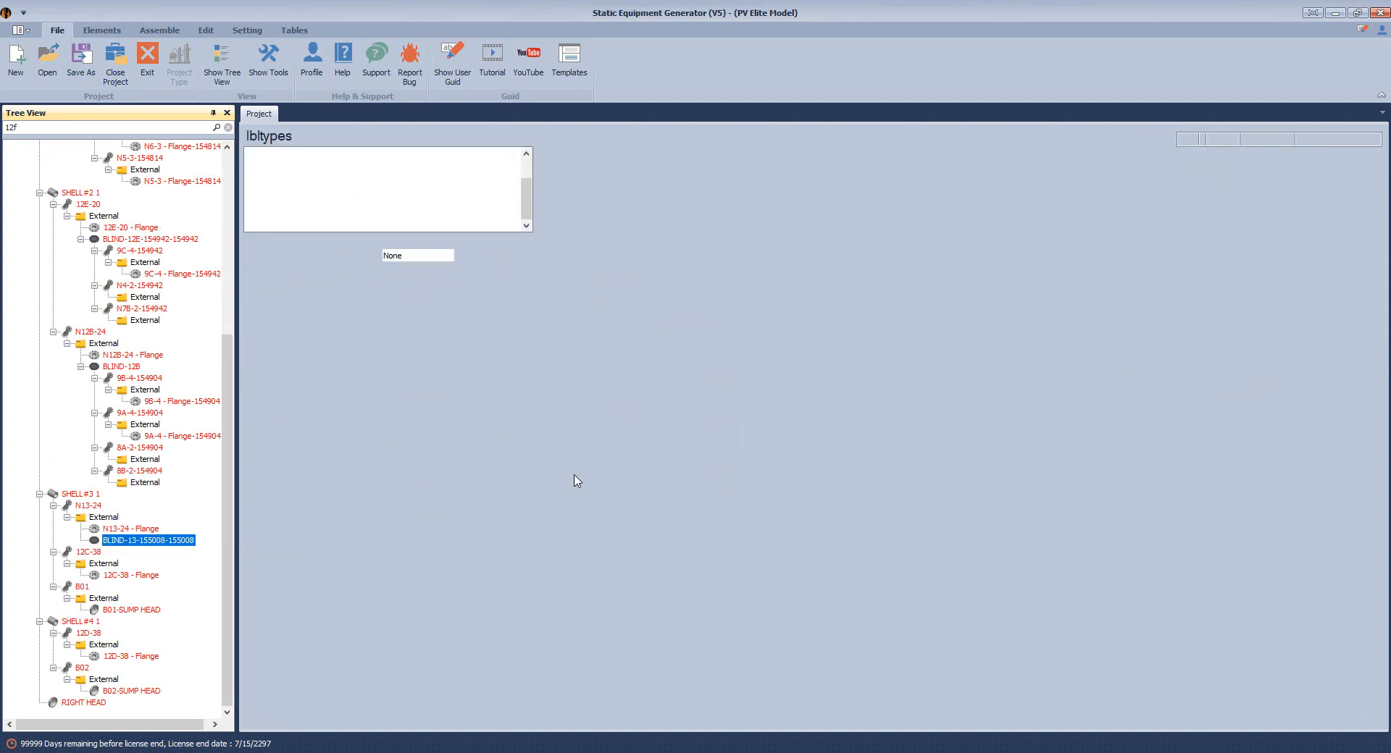
click(626, 422)
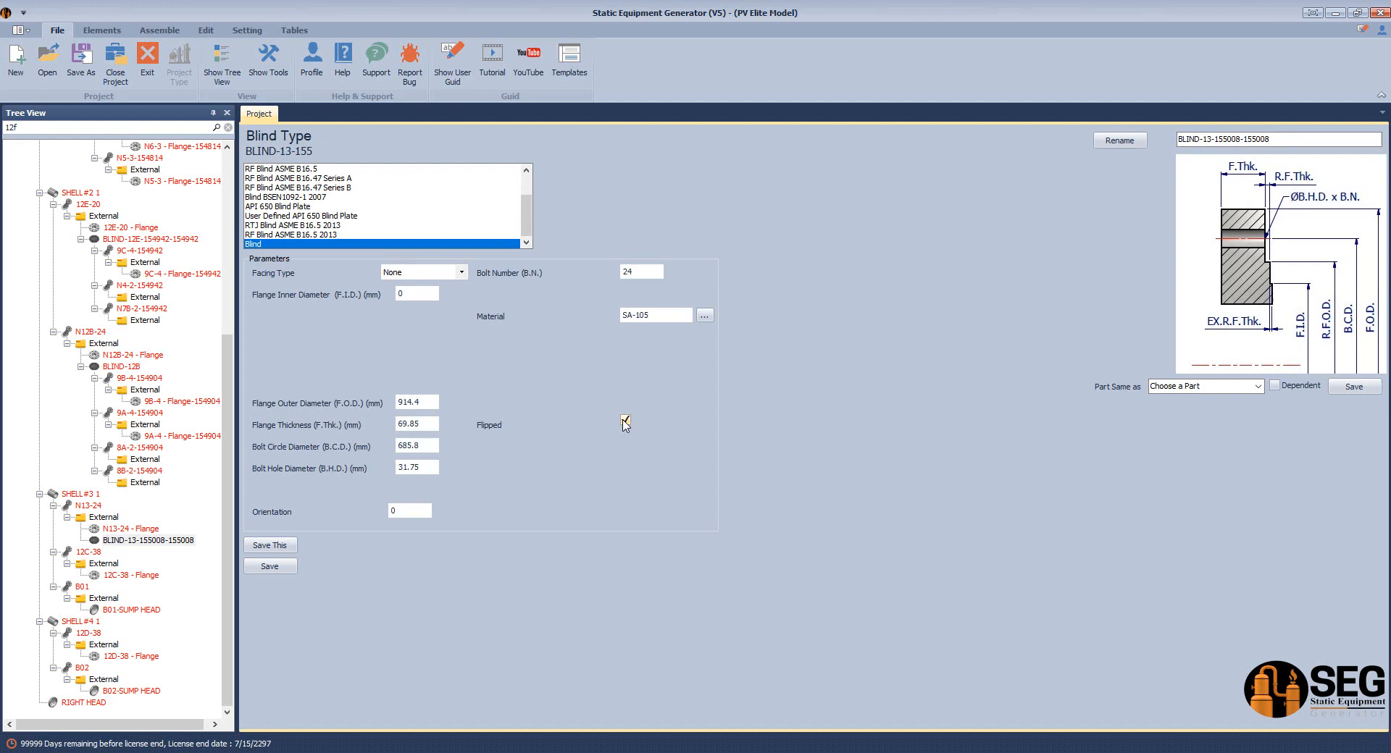
click(257, 569)
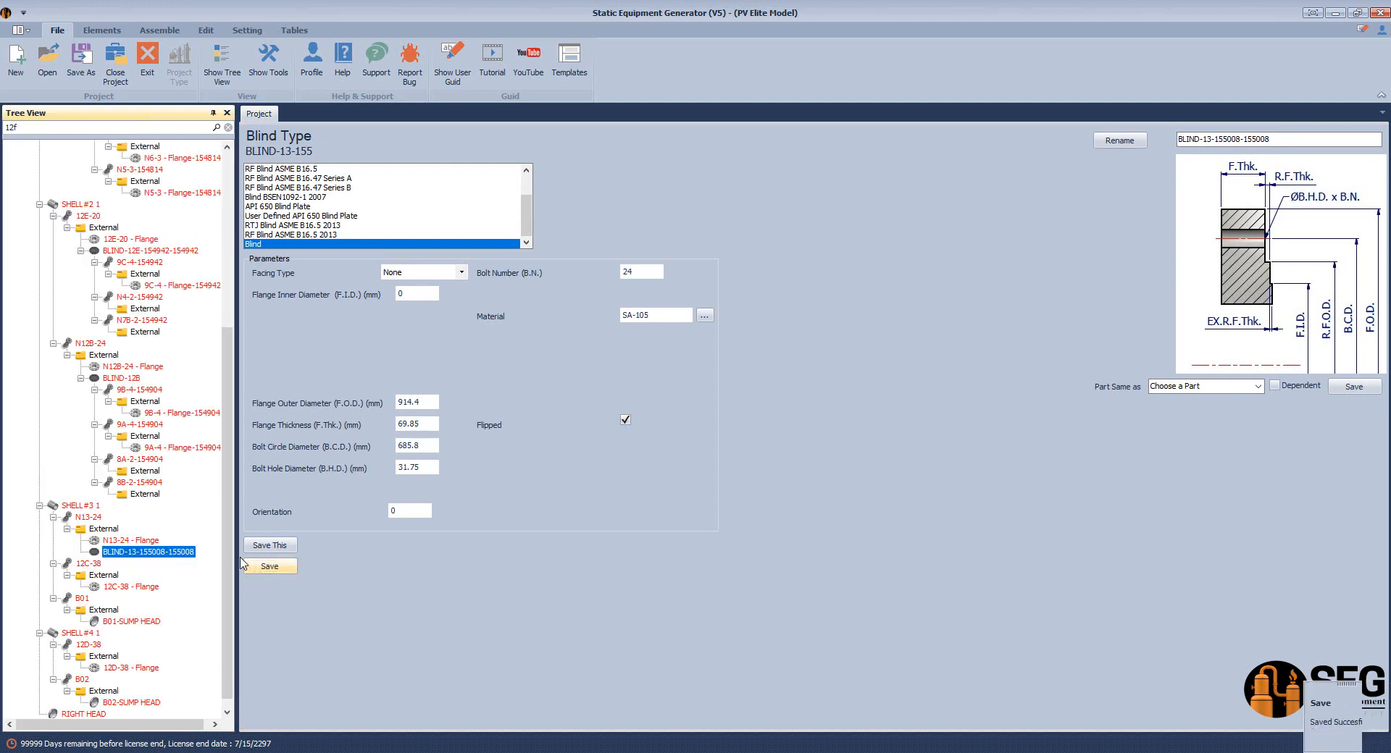
scroll(229, 540, down, 1)
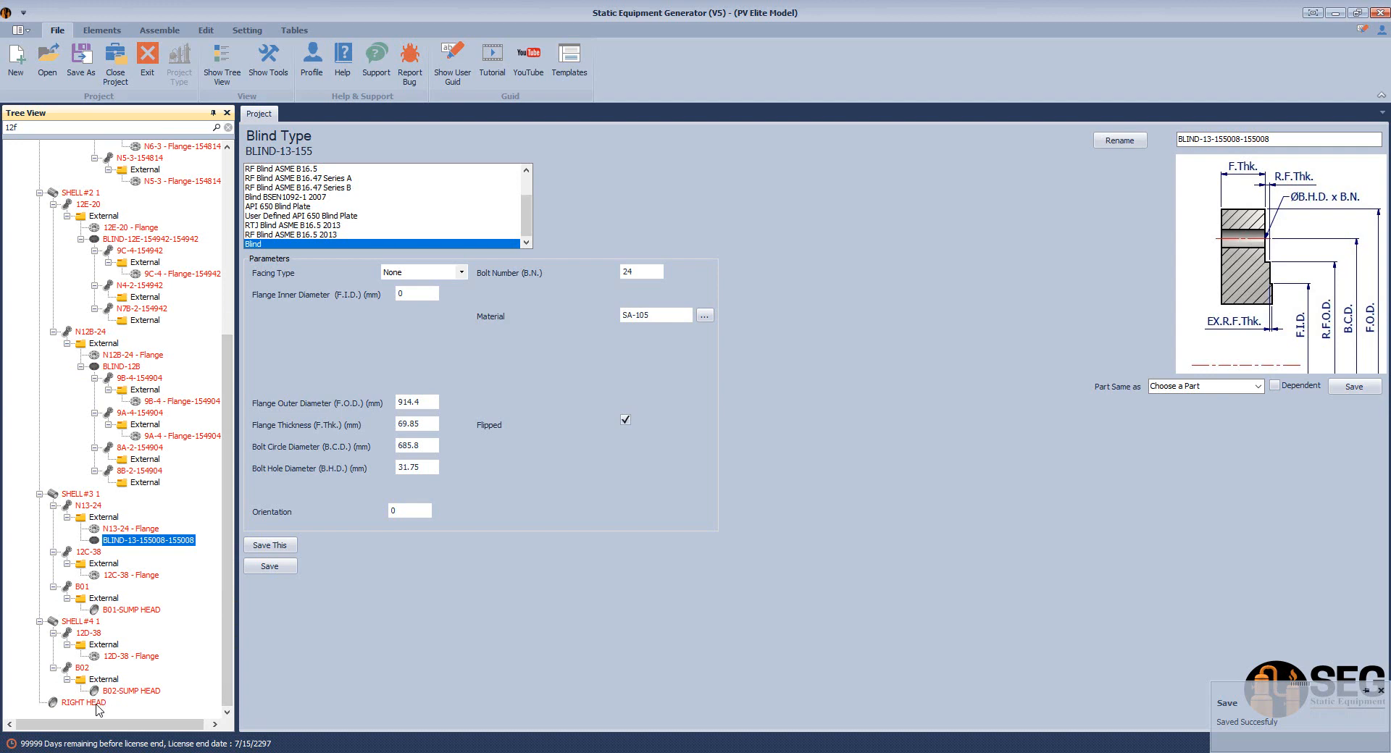
scroll(229, 435, up, 8)
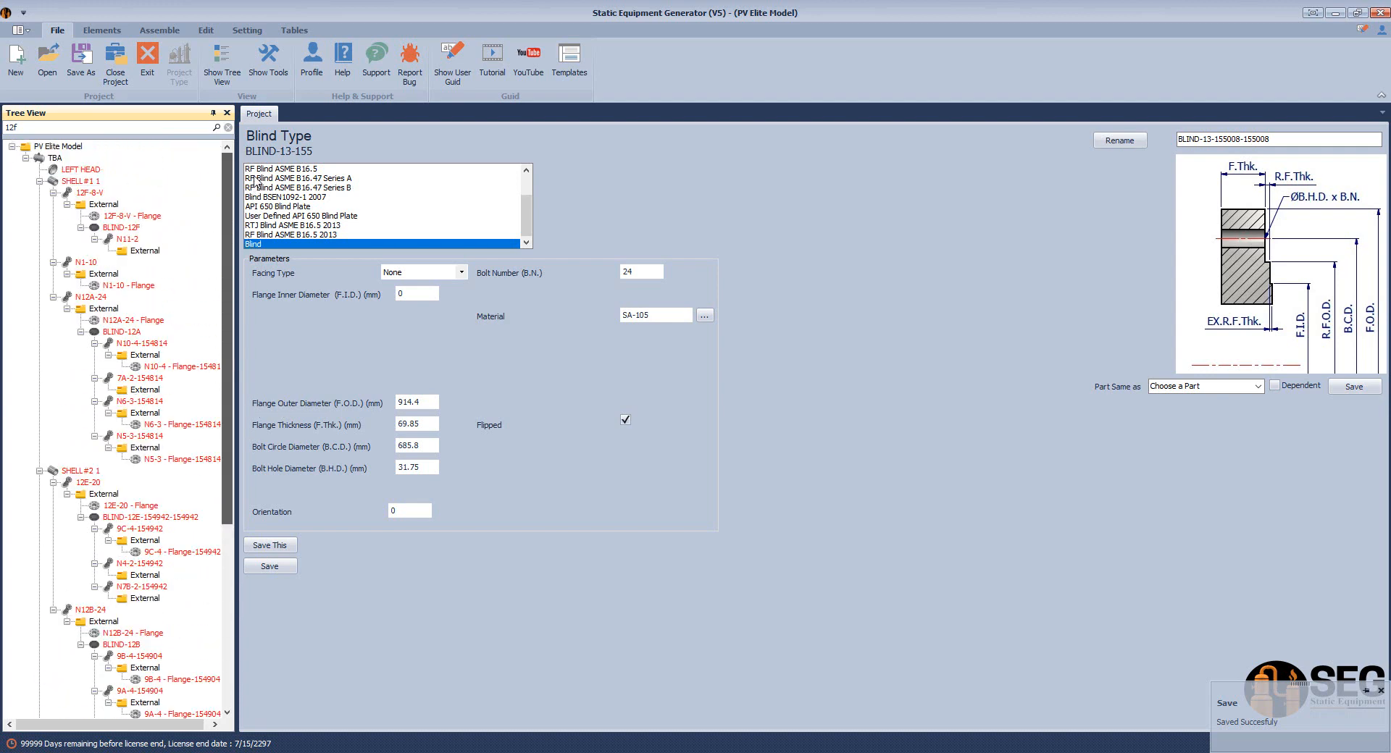
Save L.W.L. orientations 45 on SHELL#1 1, 315 on SHELL#2 1, 45 on SHELL#3 1
click(66, 187)
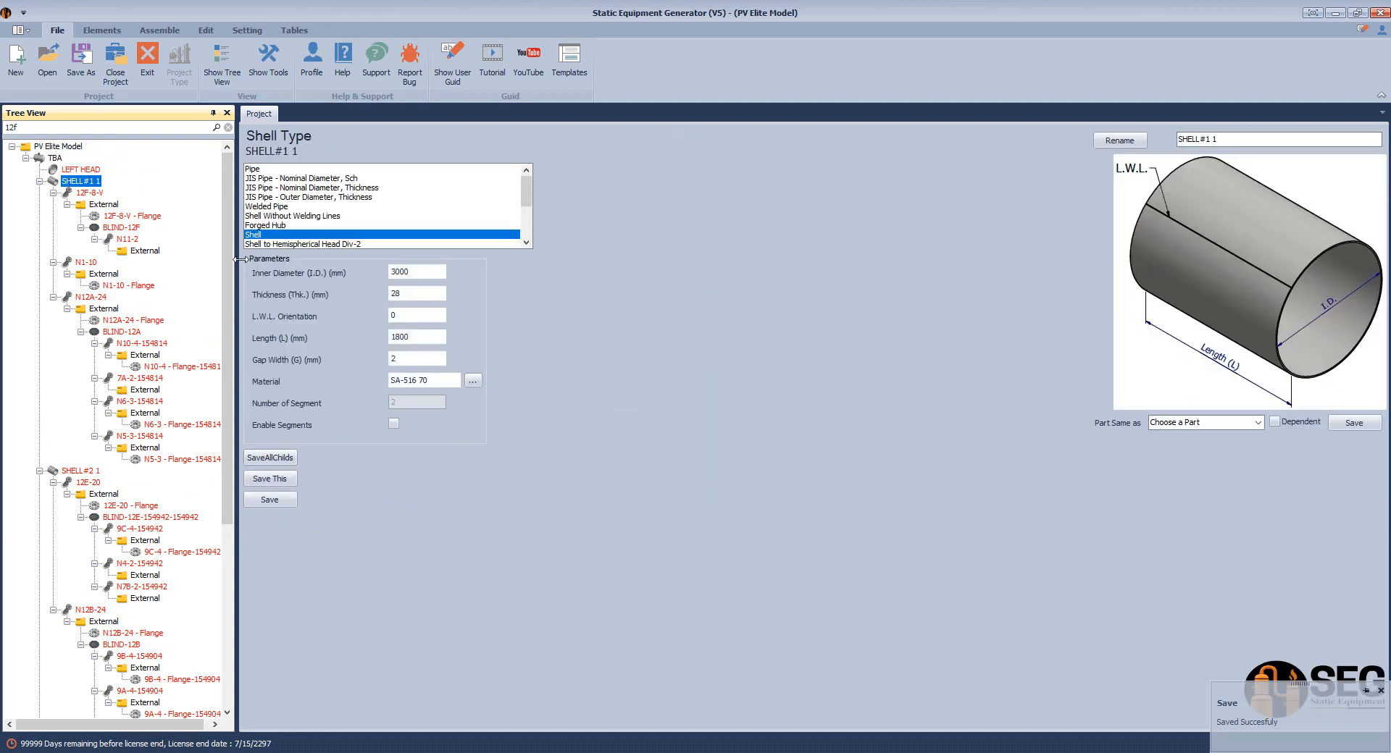
click(384, 313)
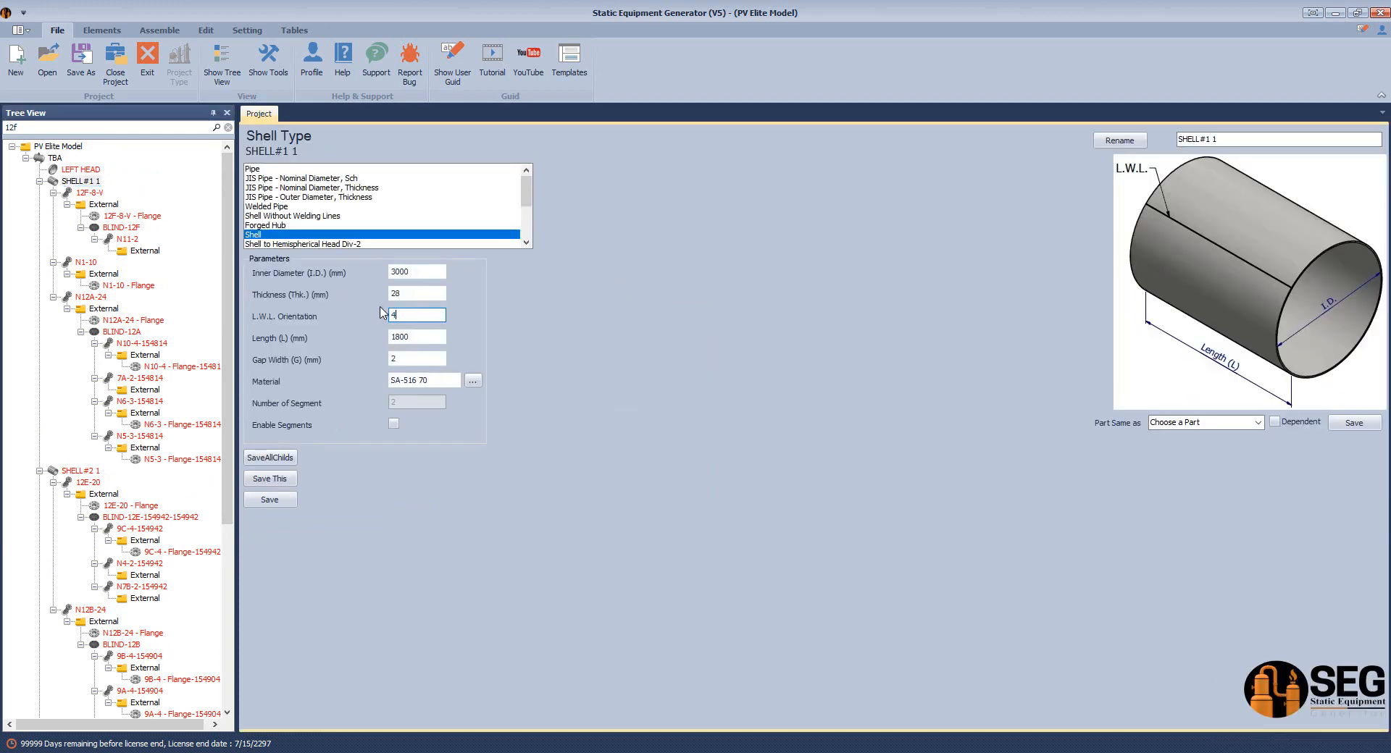
click(280, 503)
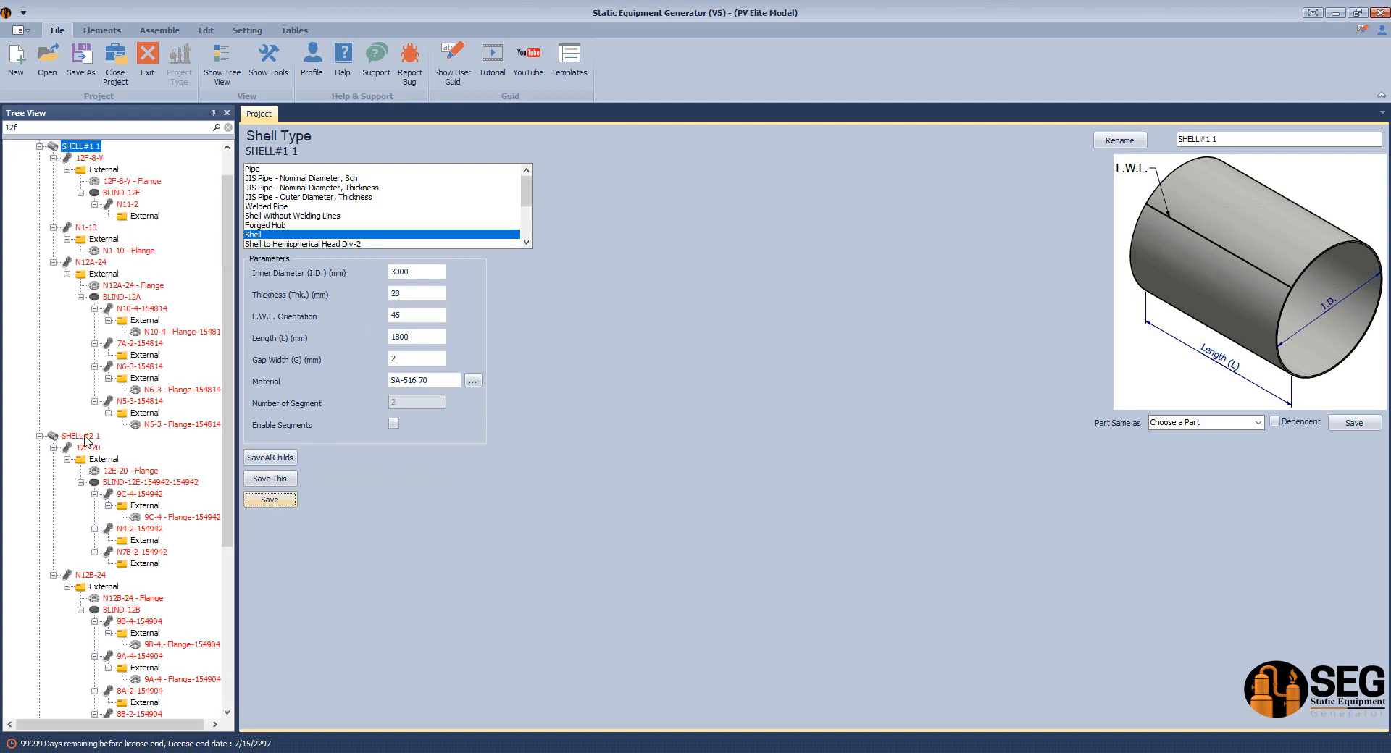
click(81, 437)
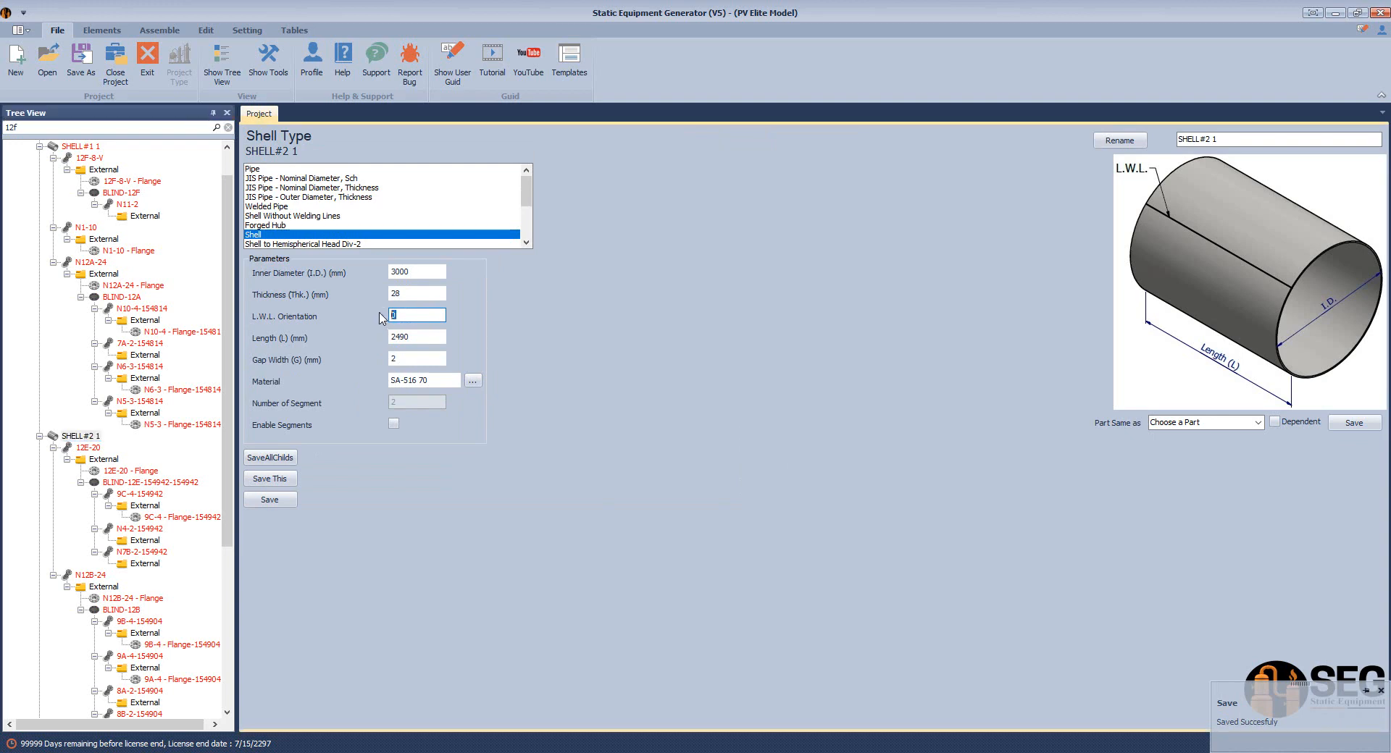
click(278, 501)
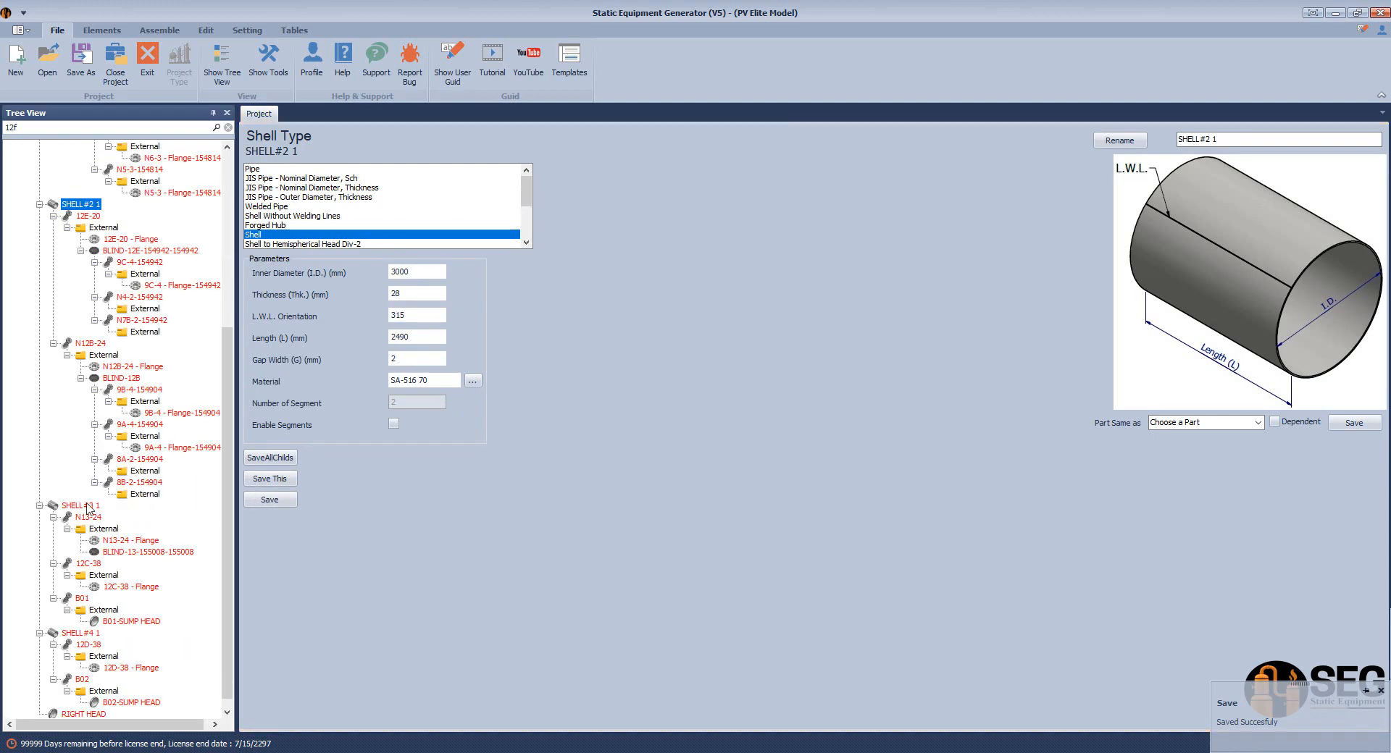
click(86, 507)
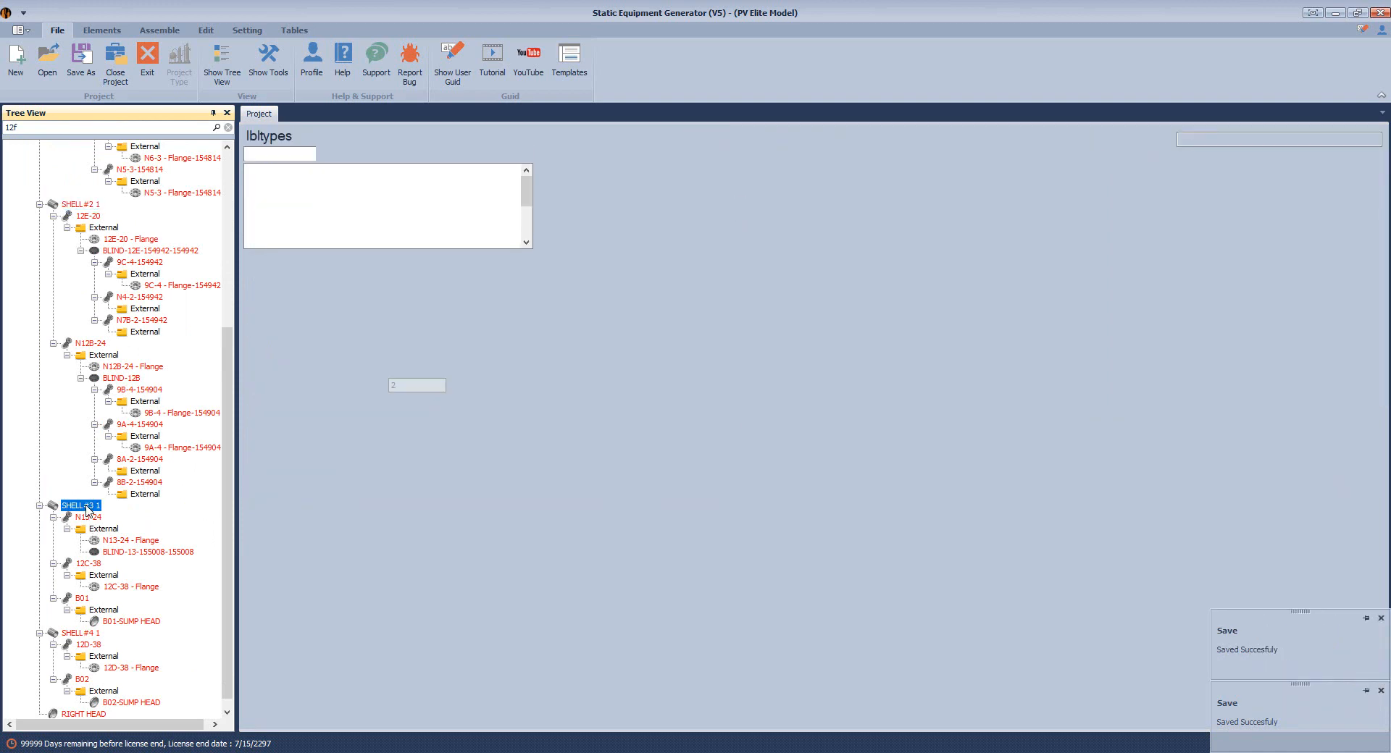
double_click(433, 313)
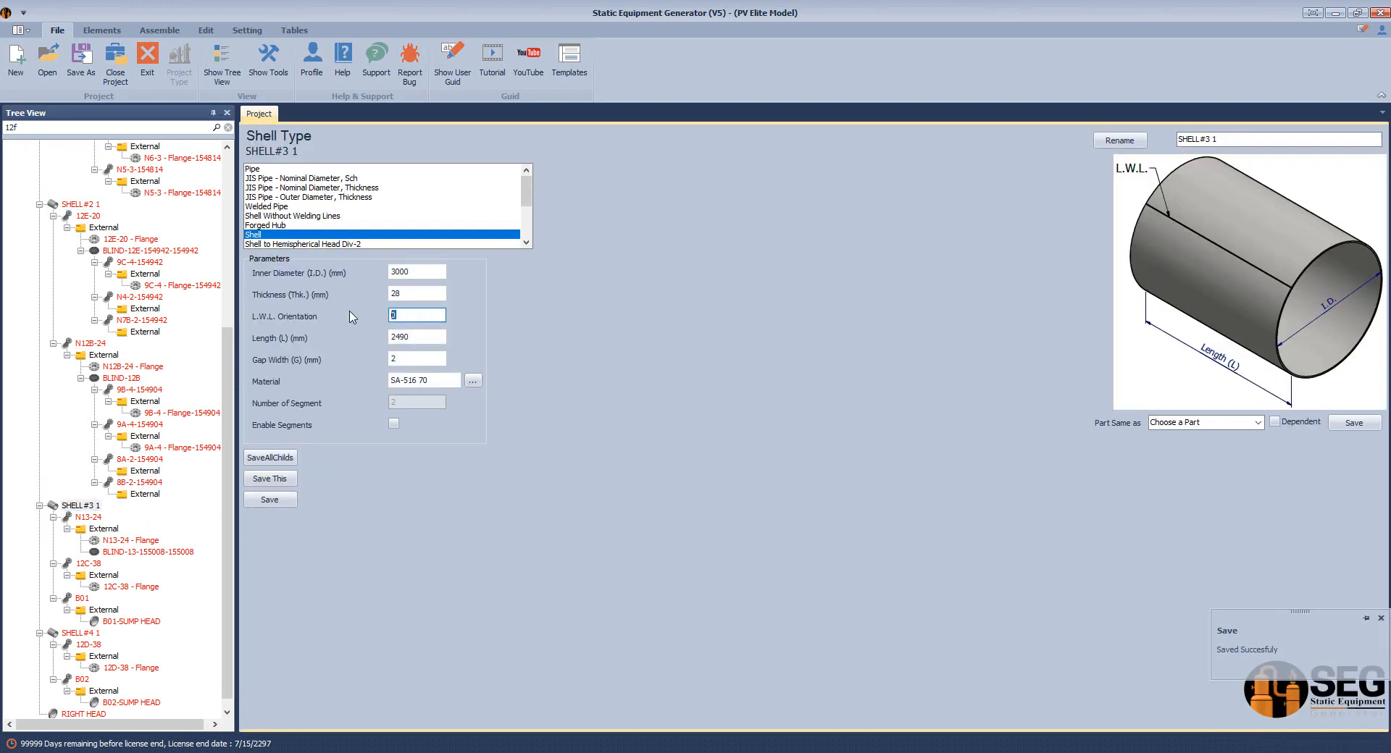
click(288, 500)
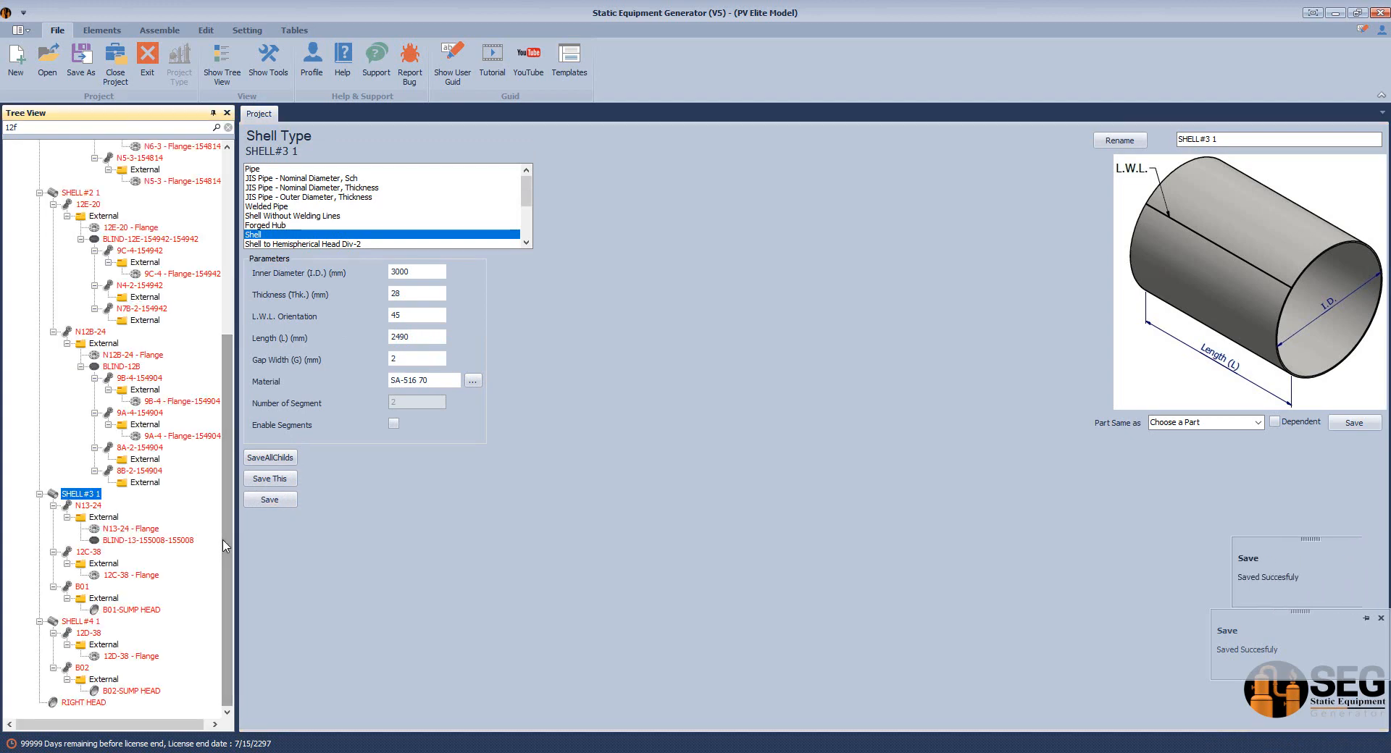
Change SHELL#4 1's L.W.L. orientation to 315 and save it
click(74, 623)
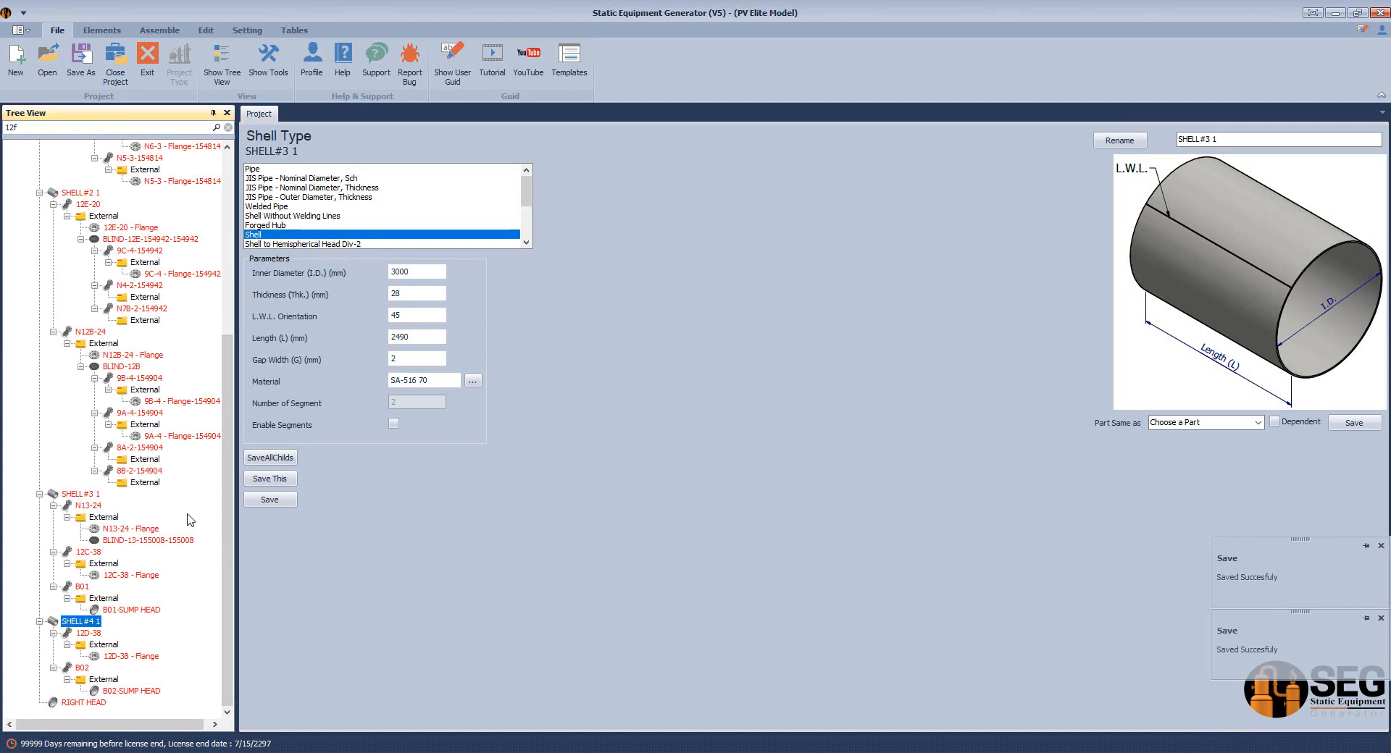
double_click(58, 625)
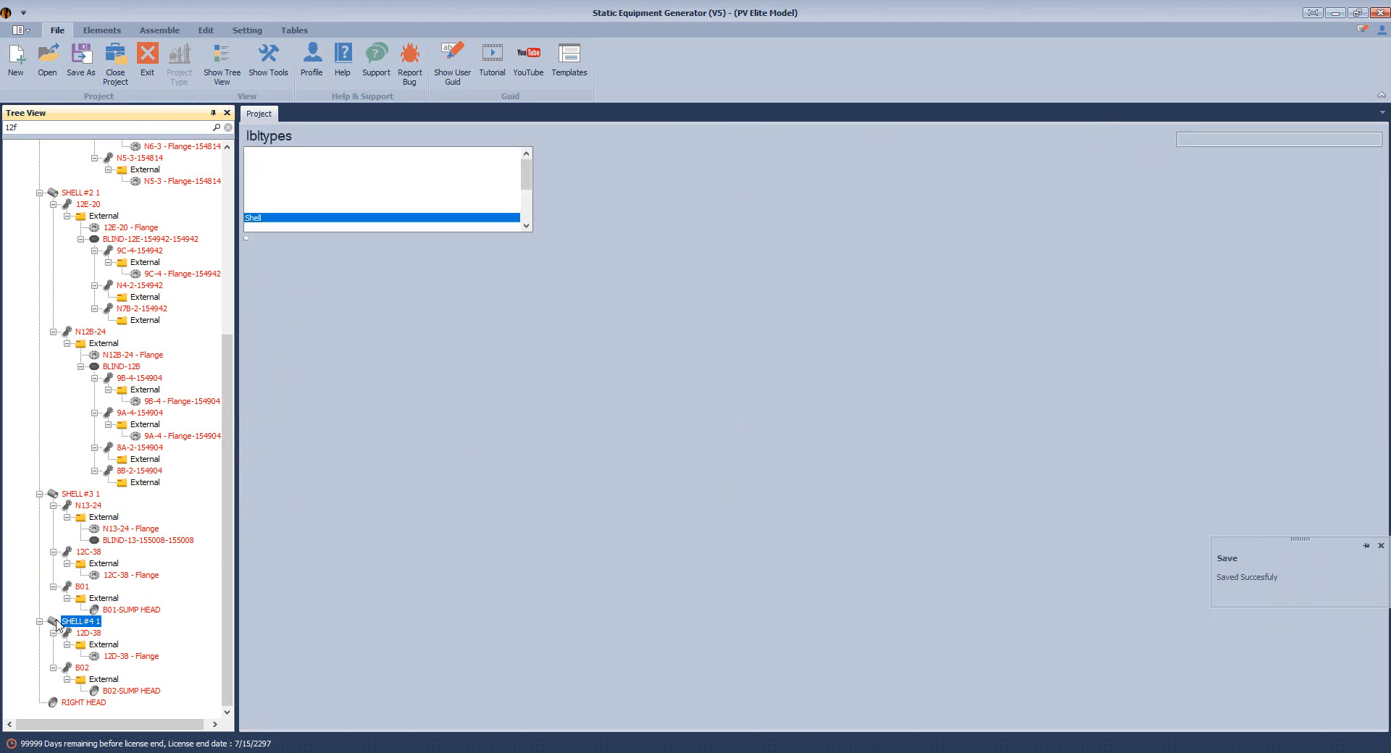
drag(424, 318, 357, 320)
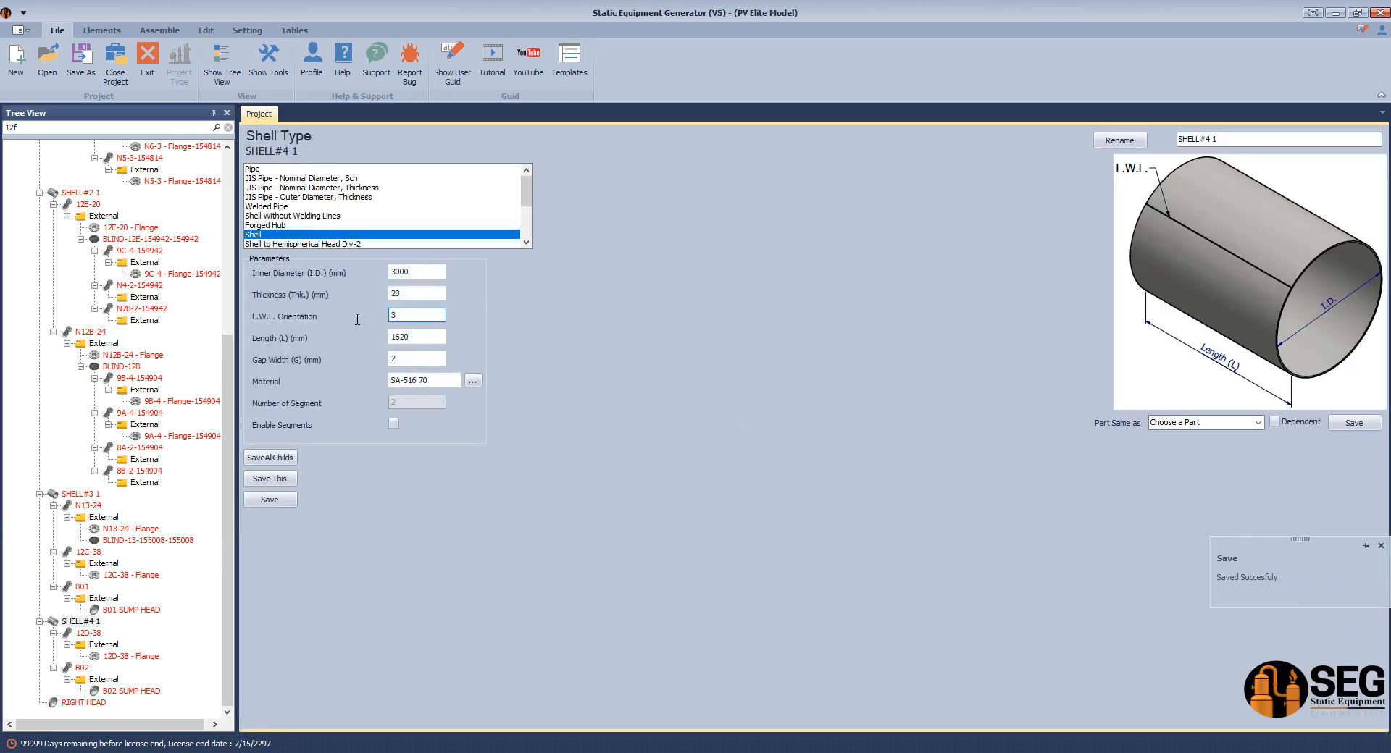
click(276, 500)
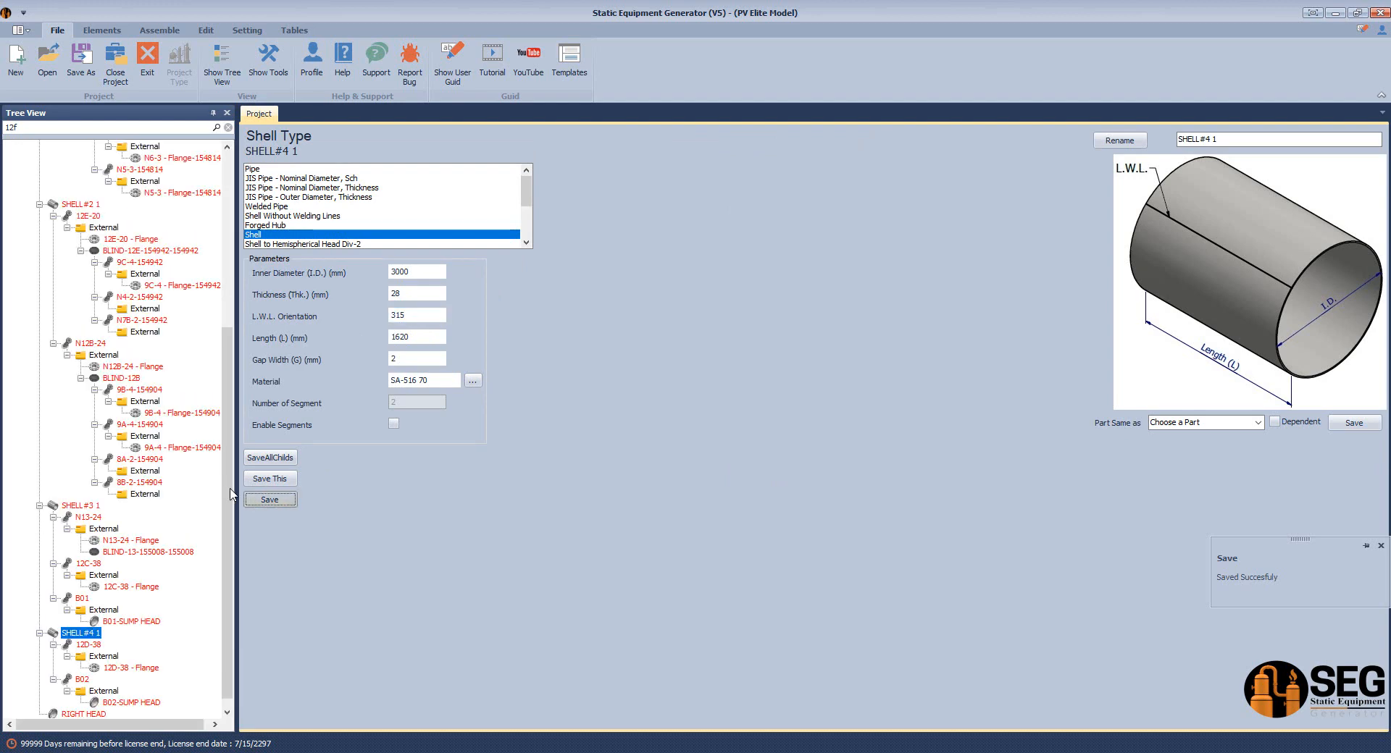
scroll(166, 685, down, 1)
click(87, 705)
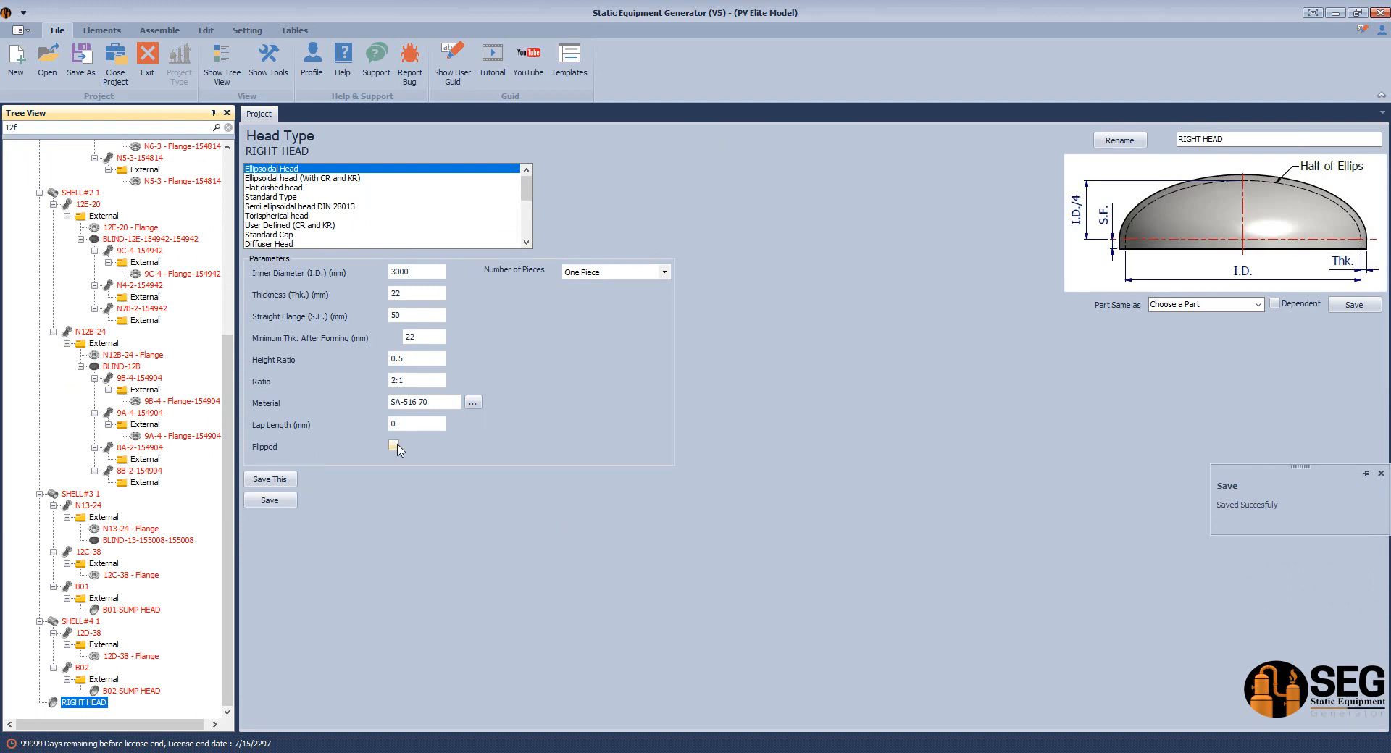
Flip and save RIGHT HEAD, then save the entire TBA vessel tree
click(393, 445)
click(291, 502)
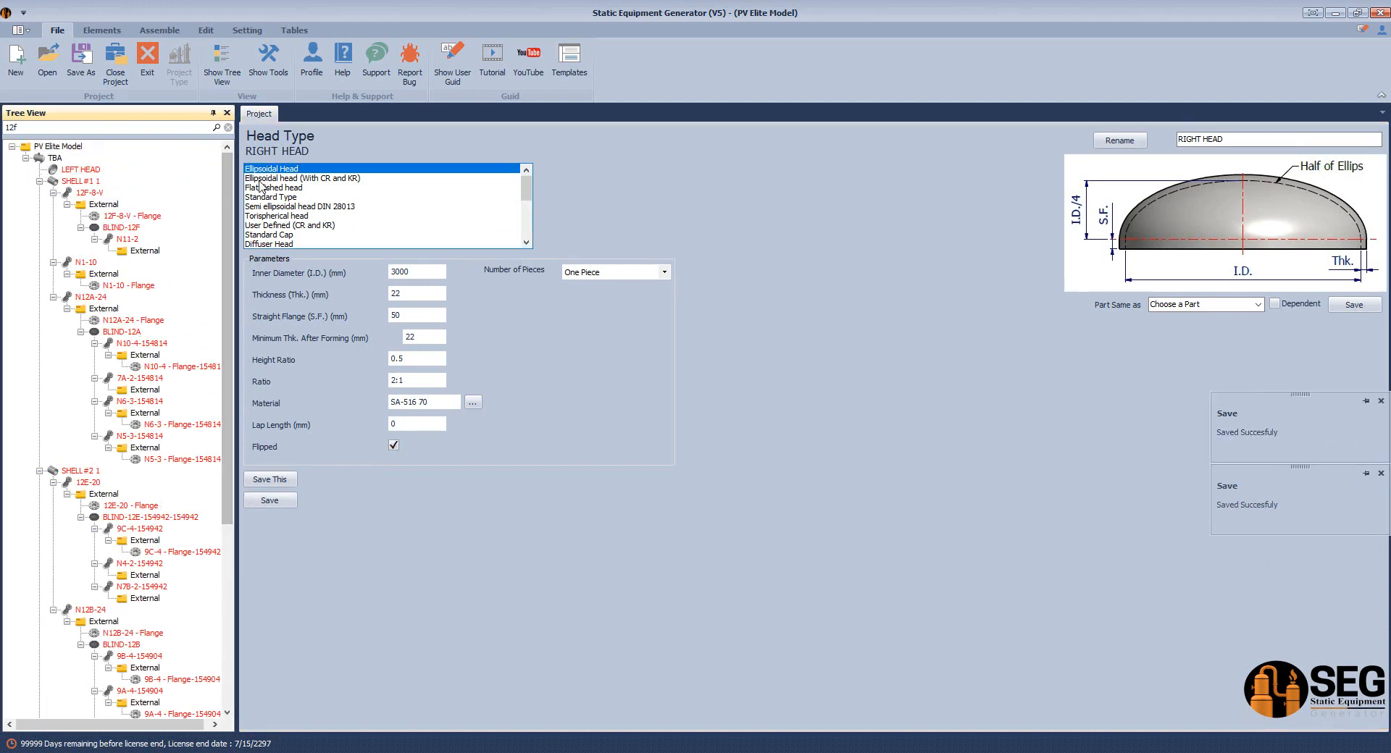
click(52, 158)
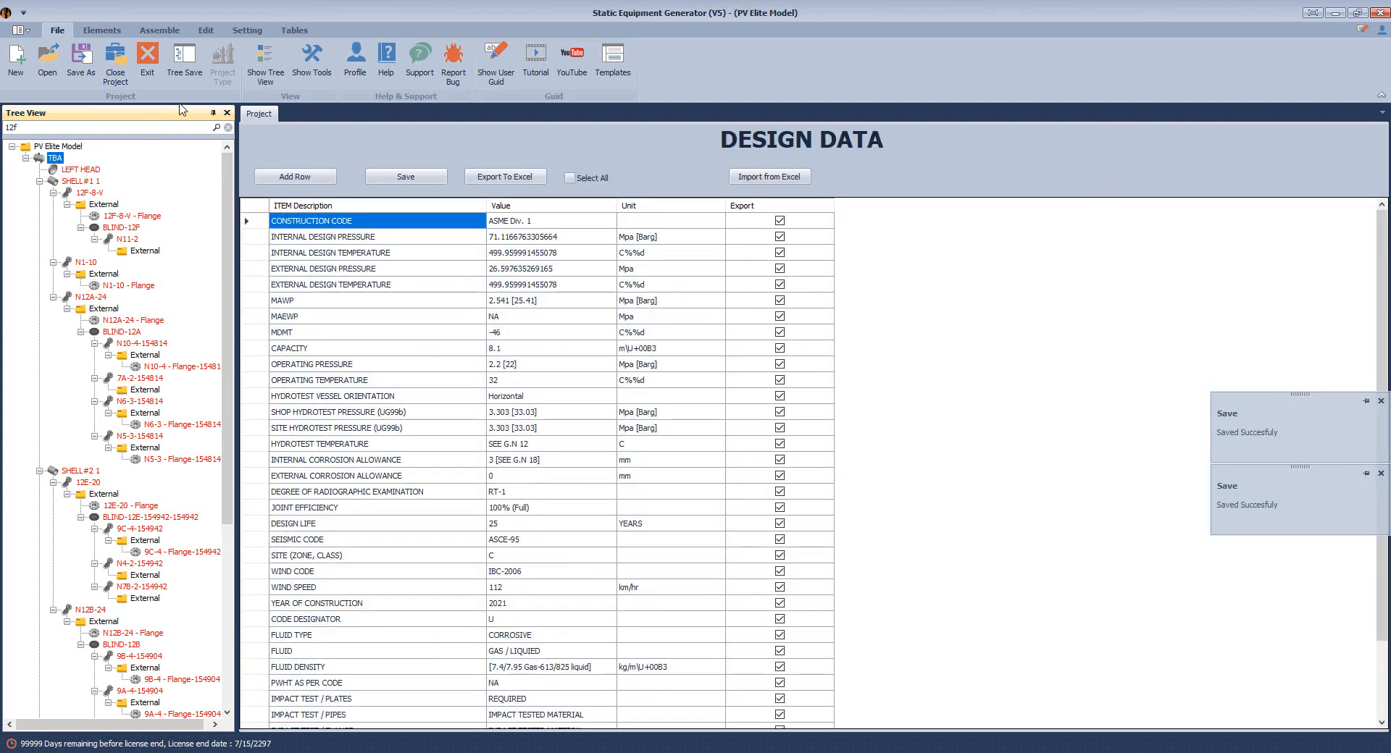
click(192, 72)
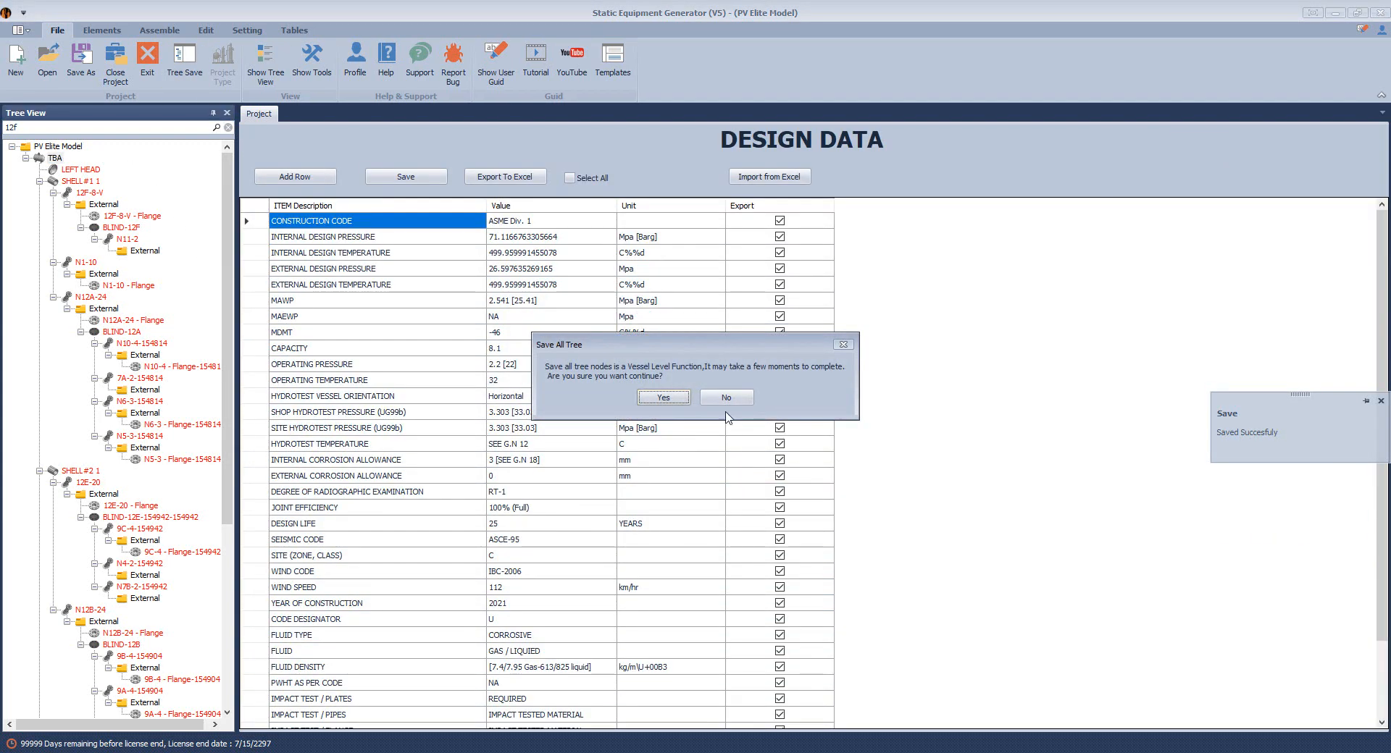
click(683, 402)
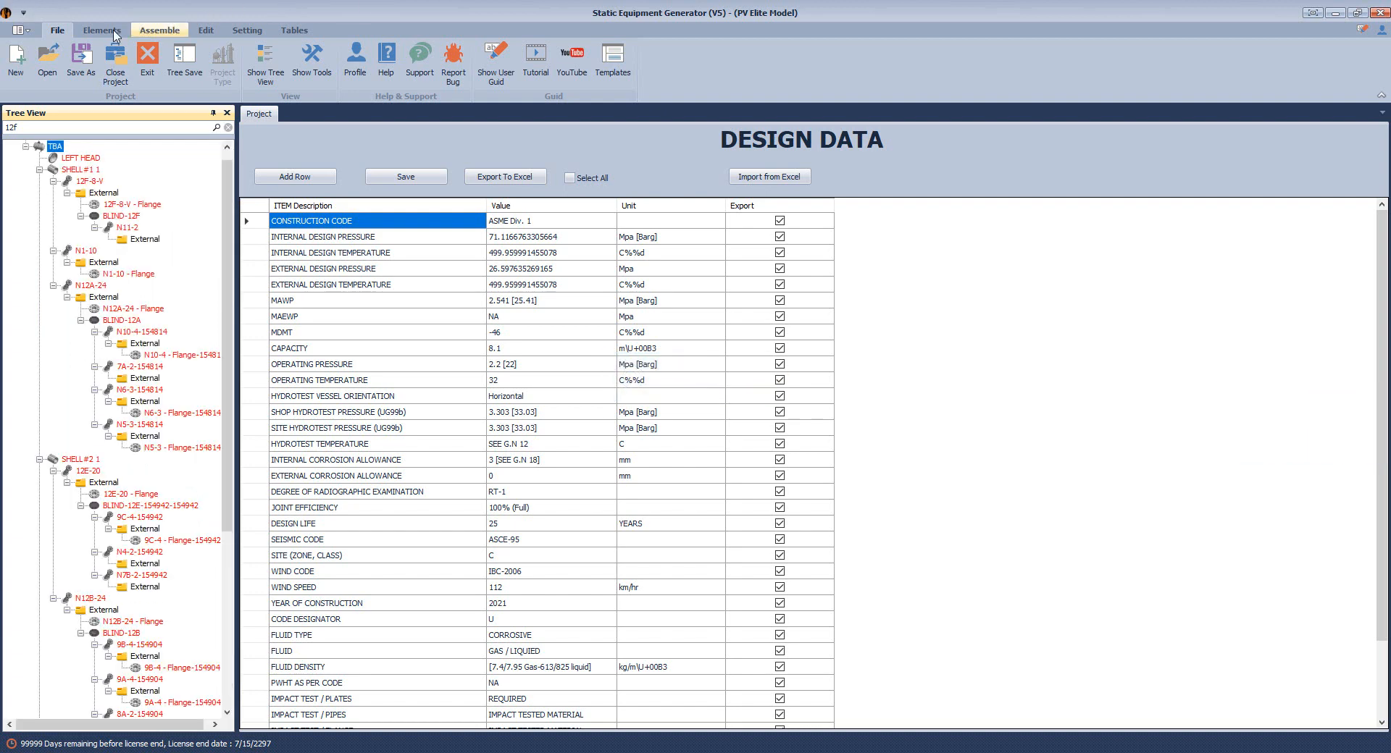
click(159, 30)
Start generating the TBA.iam Inventor assembly with the left head, first shell and nozzle 12F-8-V
click(29, 58)
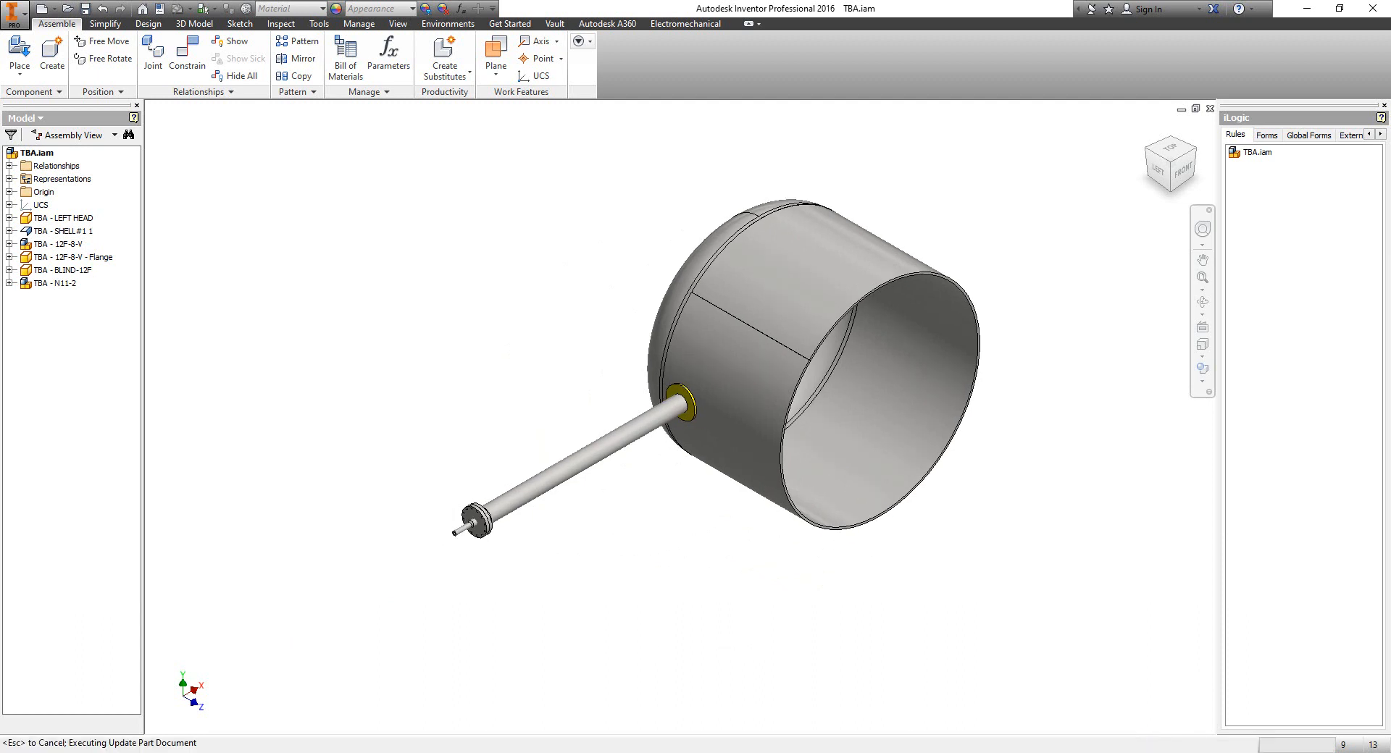
key(alt+Tab)
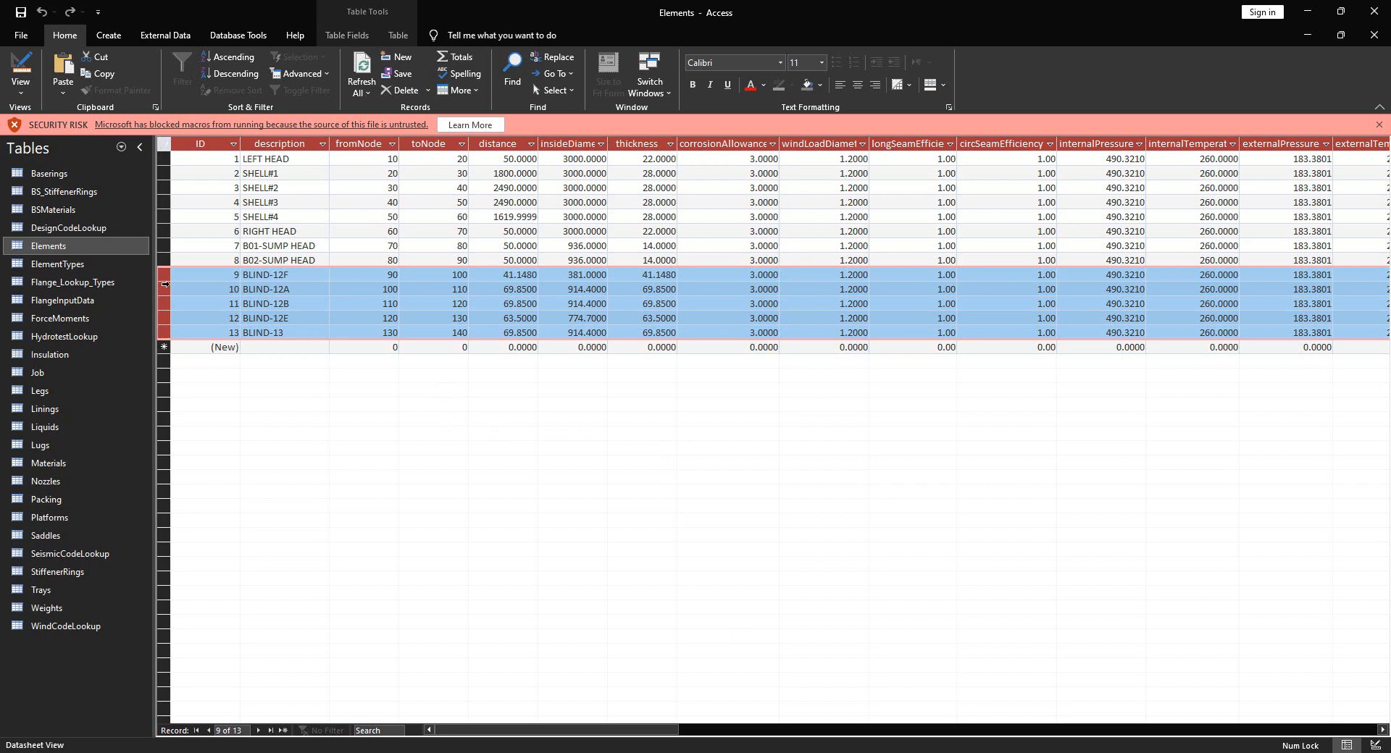
Check the BLIND-12F record's dimensions in the Access Elements table, then return to Inventor
click(165, 276)
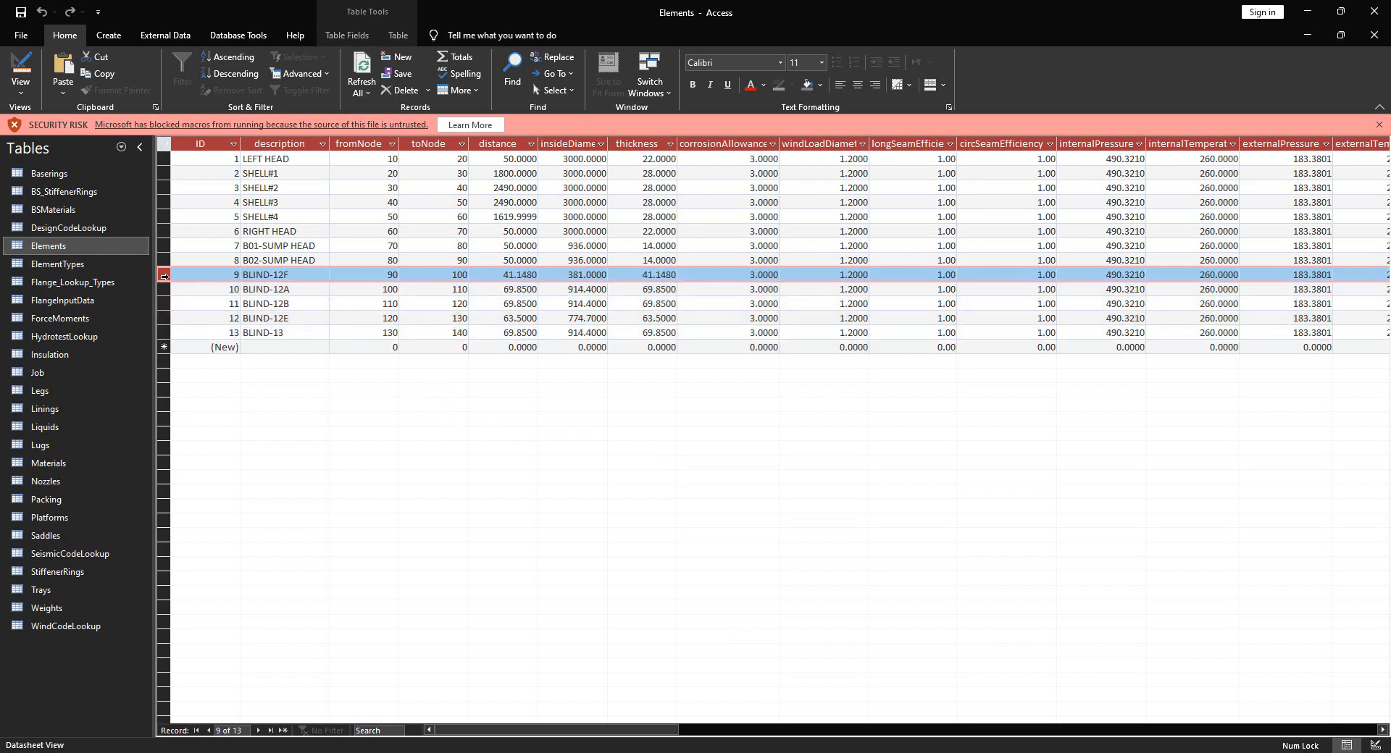
mouse_move(549, 730)
mouse_down()
mouse_move(989, 743)
mouse_move(538, 741)
mouse_up()
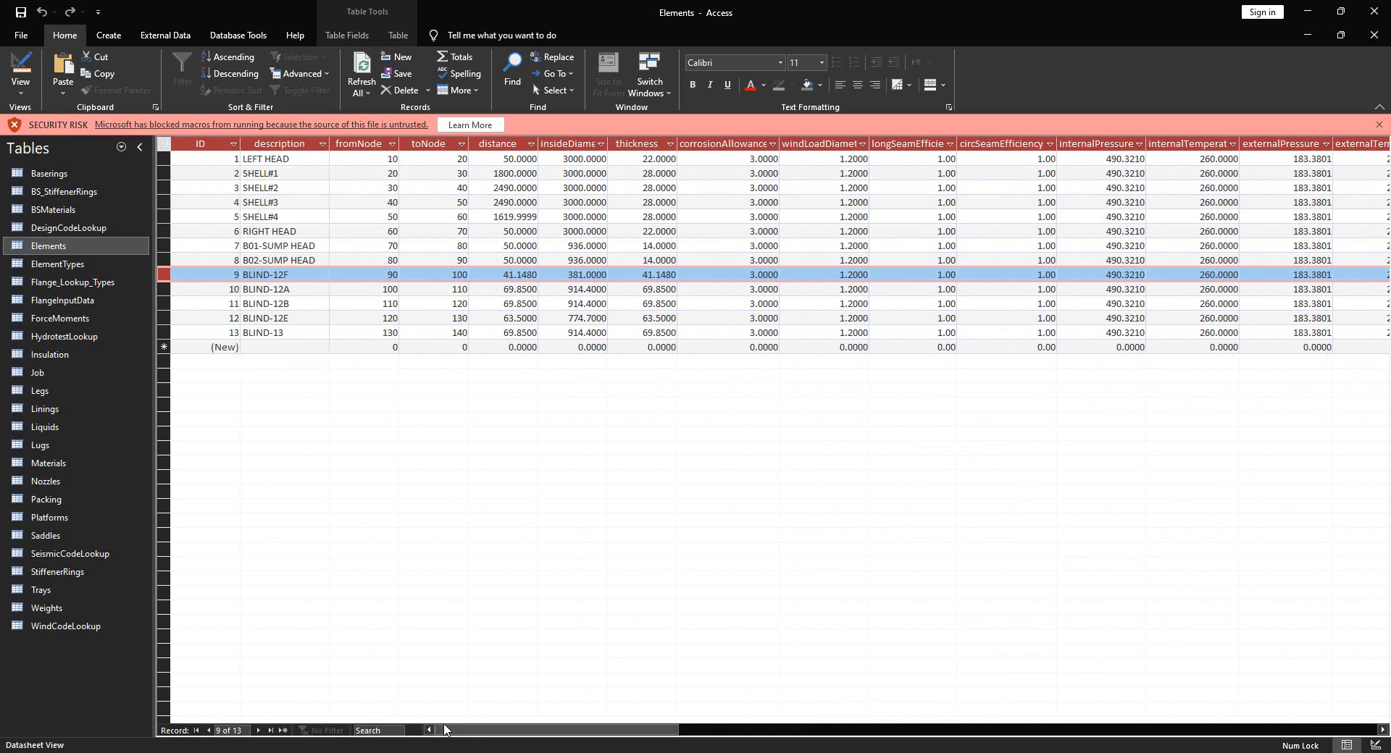
key(alt+Tab)
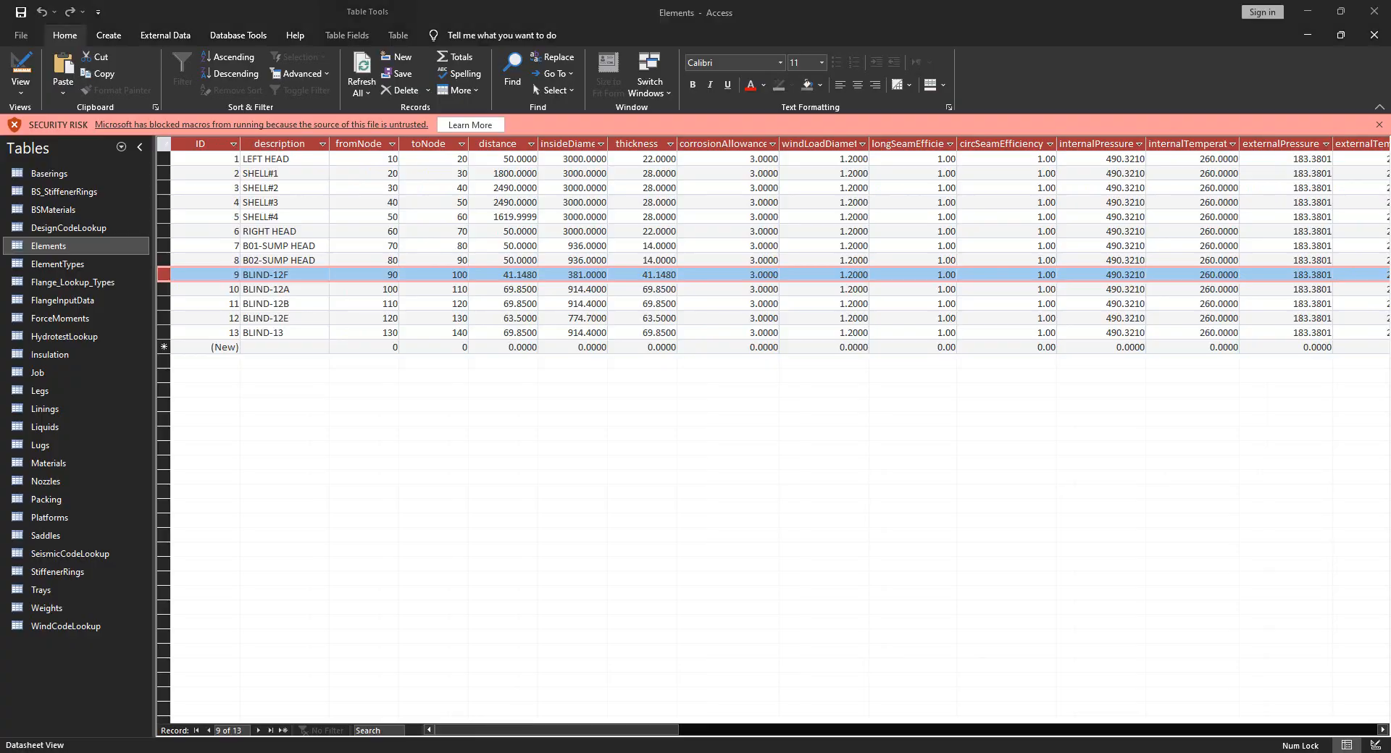
key(alt+Tab)
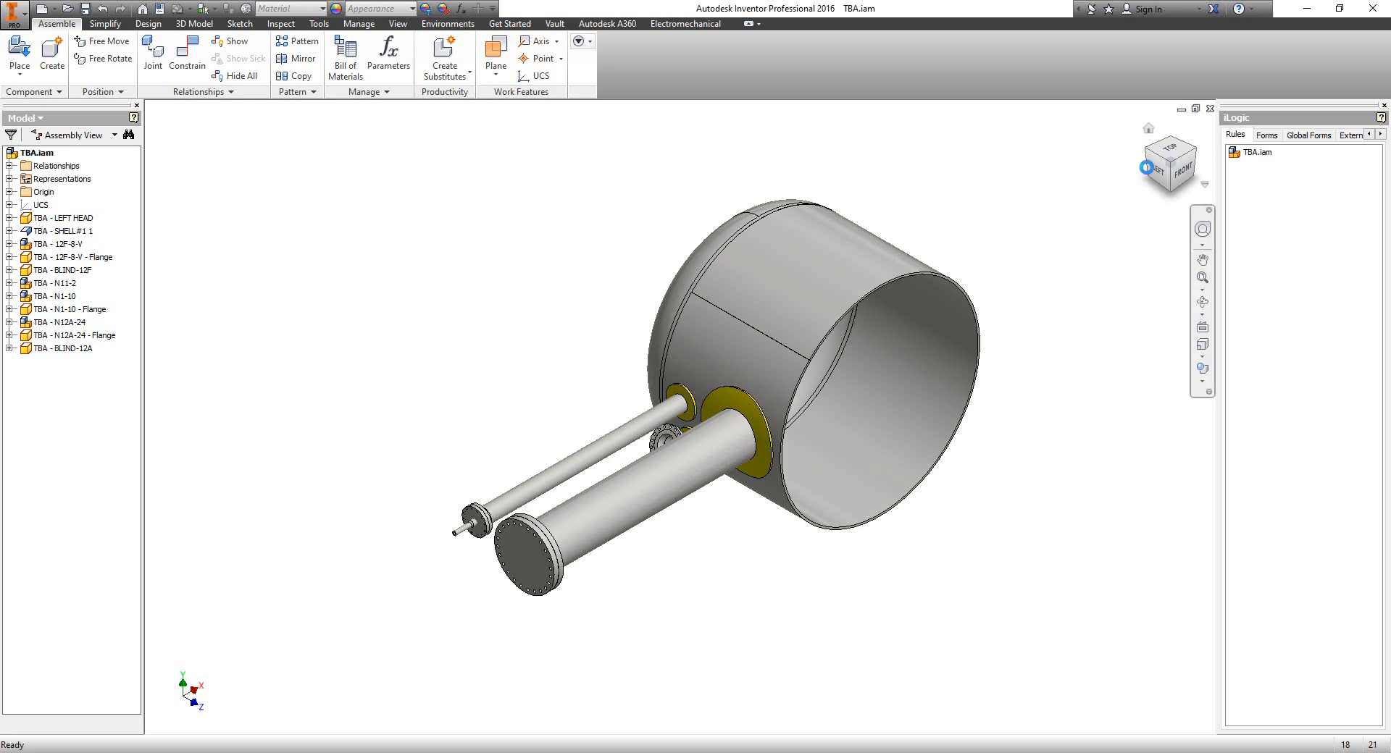
View the vessel from the back, zoom in, and select nozzle N1-10
click(1146, 151)
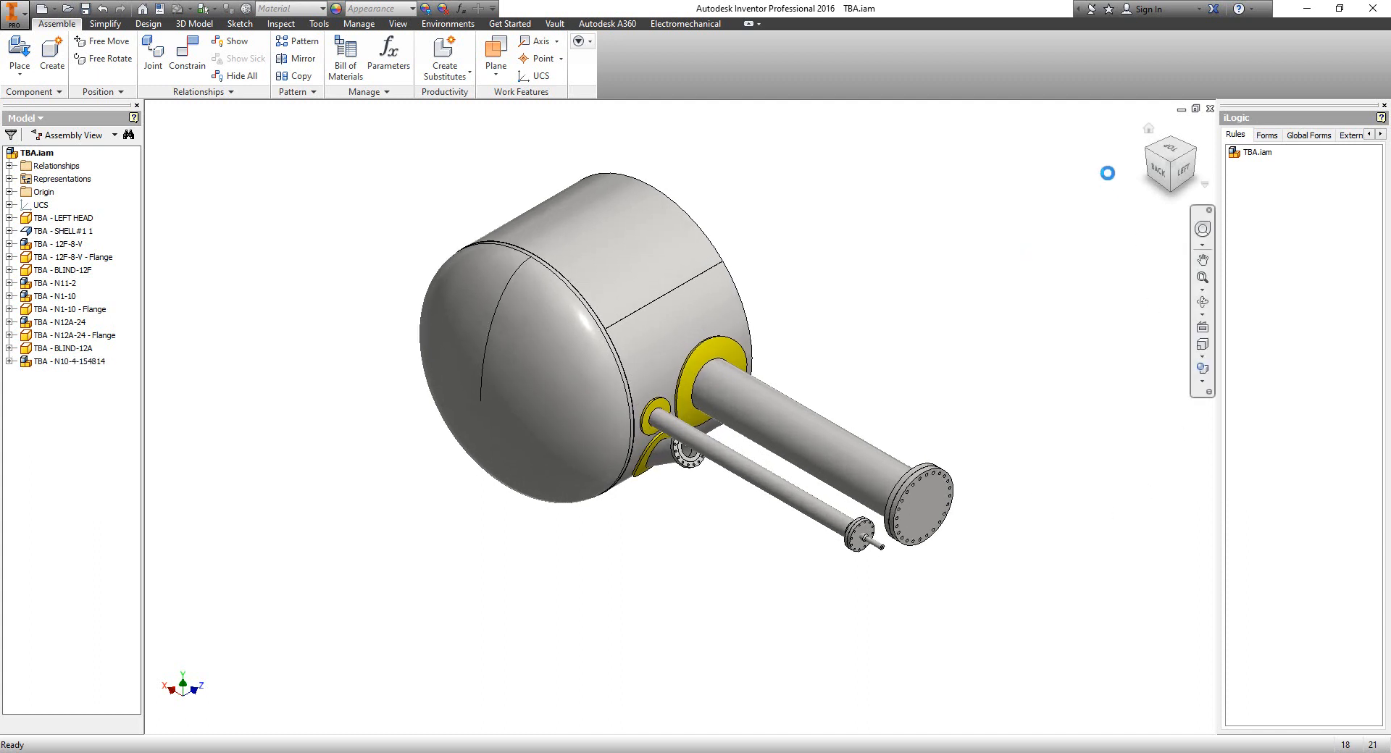
click(1159, 174)
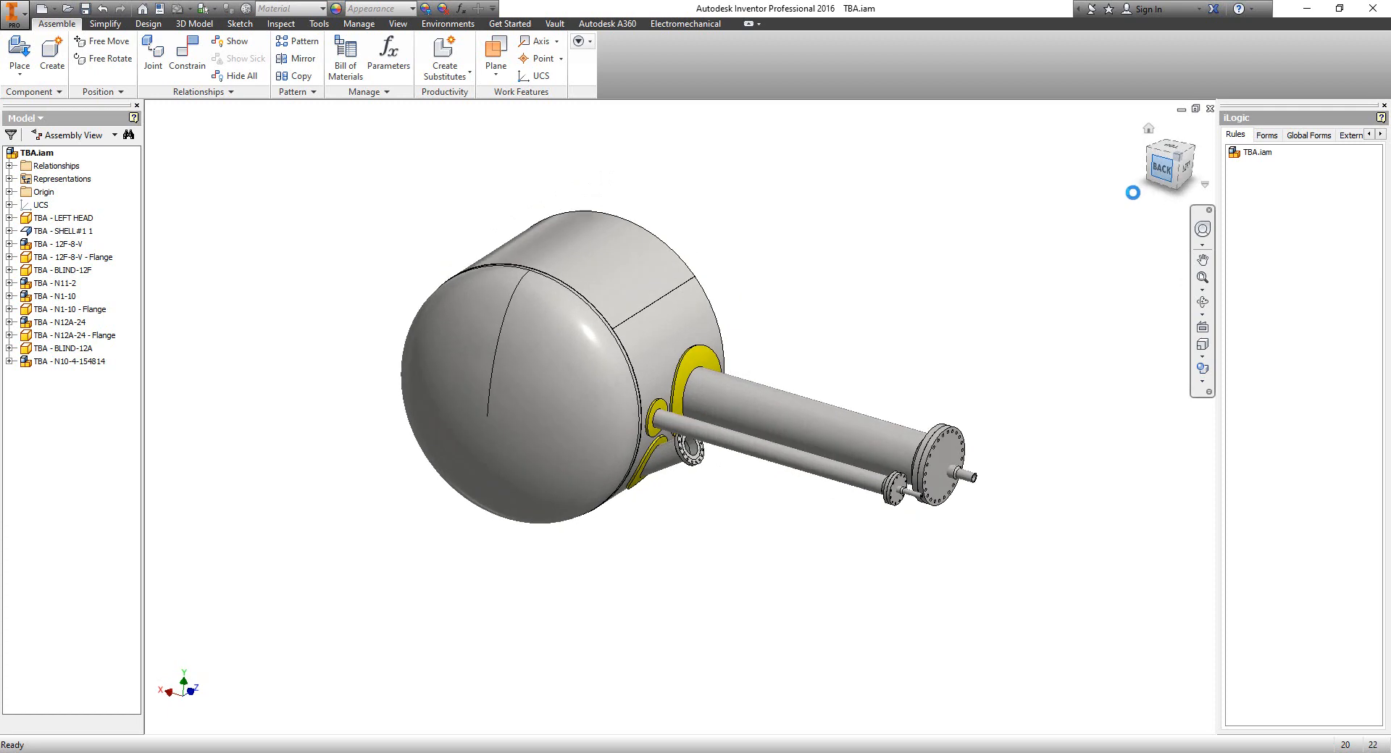
scroll(685, 460, down, 4)
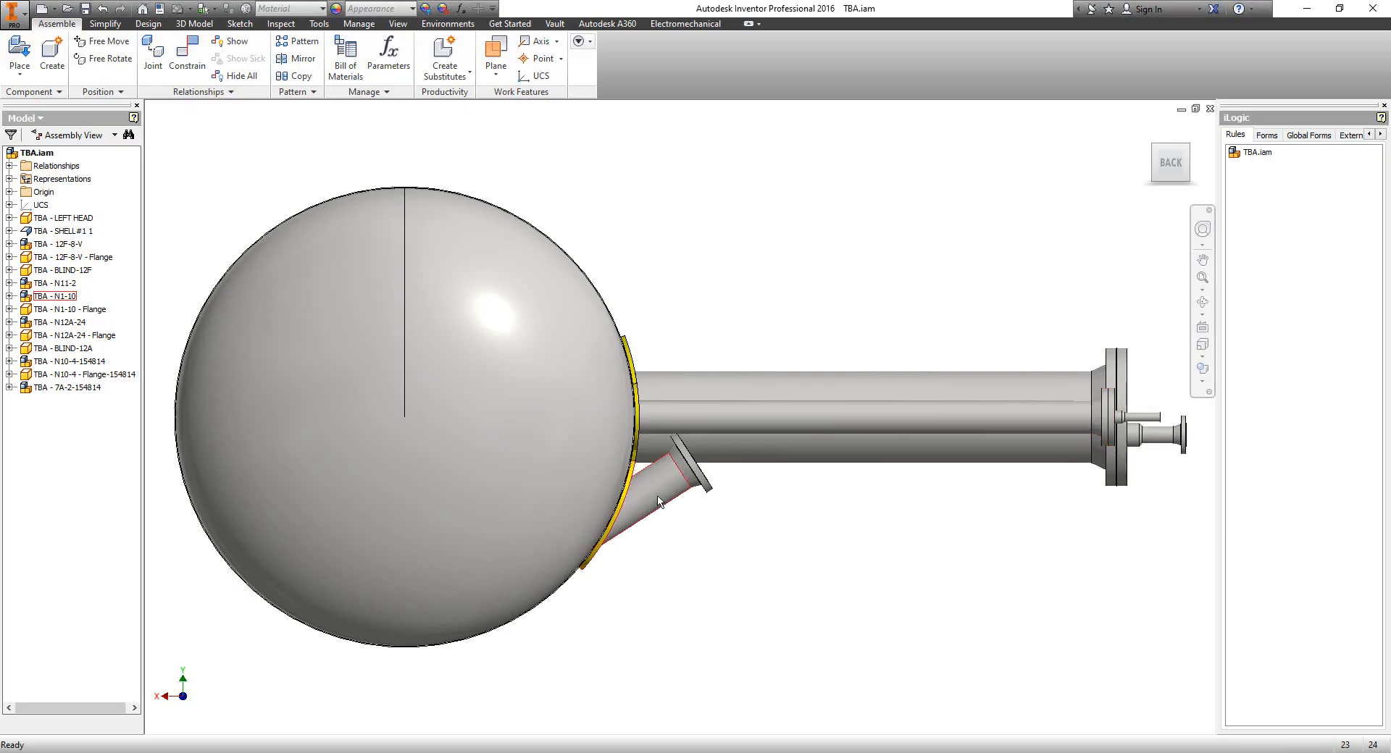
click(658, 500)
Orbit the vessel to an angled view to inspect N1-10's orientation
click(1203, 302)
drag(593, 465, 801, 481)
key(Escape)
In Access's Nozzles table, find record N1-10 and confirm its layoutAngle reads 57.2
key(alt+Tab)
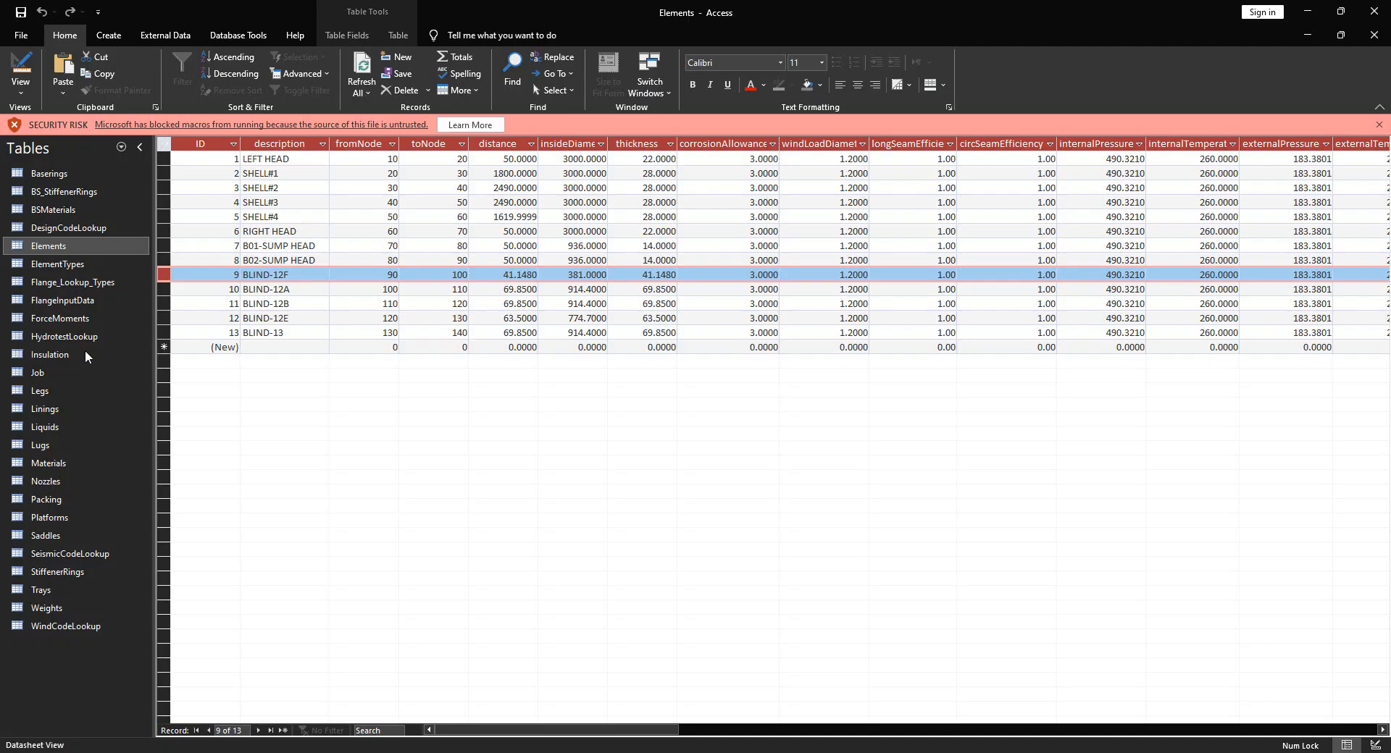
click(58, 486)
double_click(58, 482)
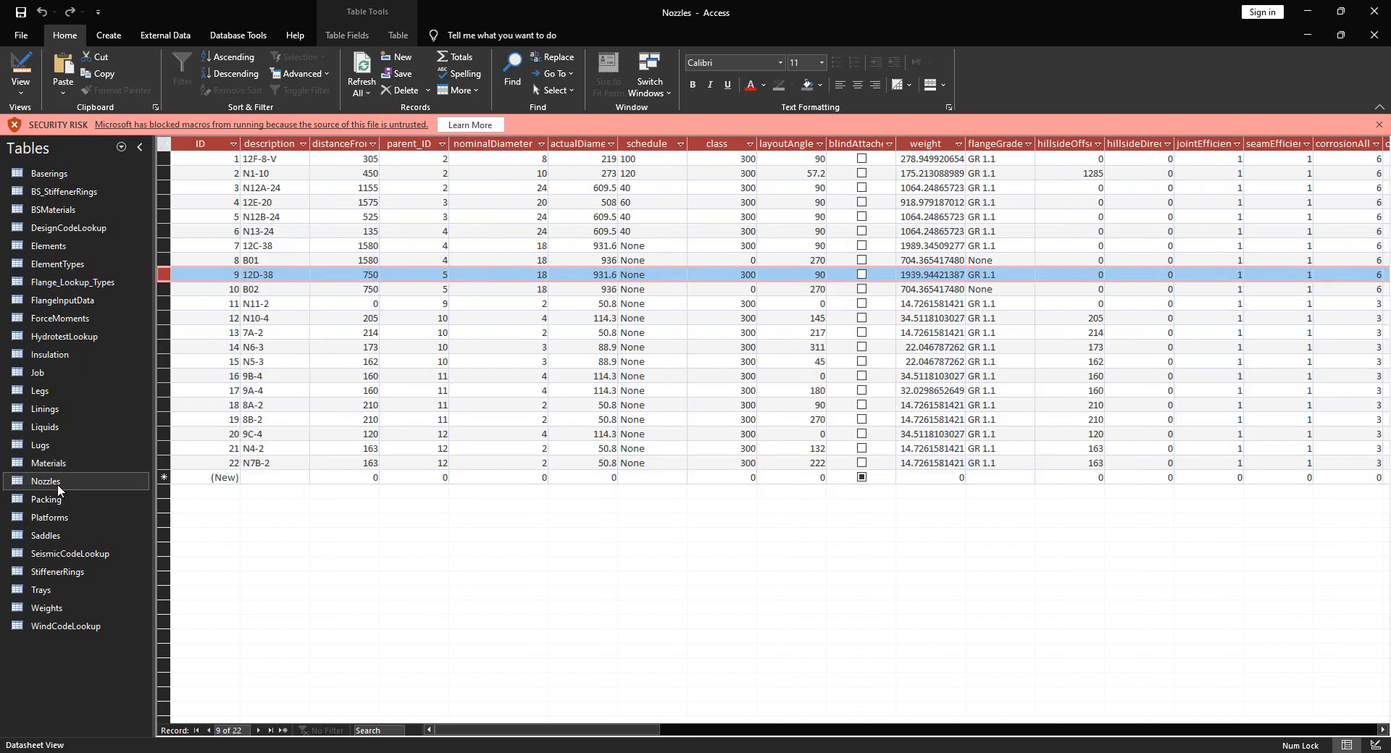
click(166, 173)
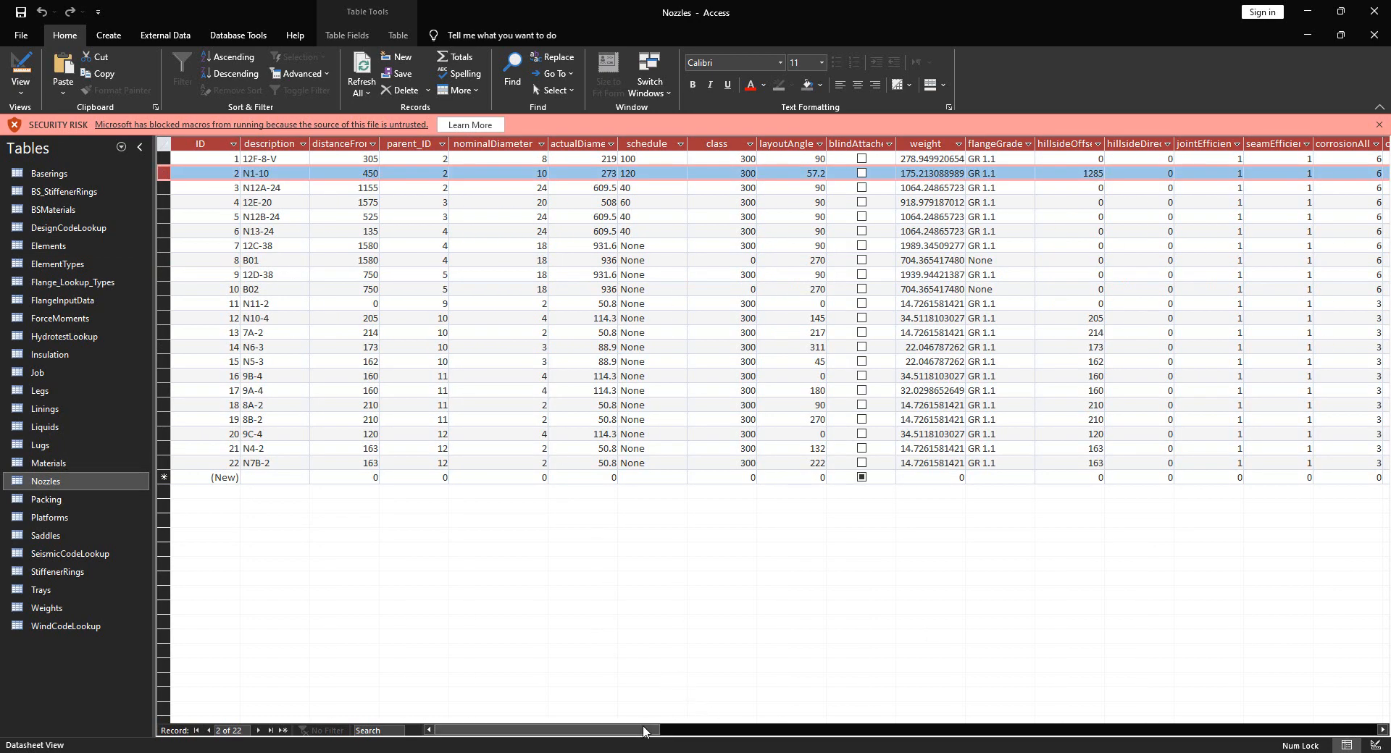
drag(644, 728, 600, 717)
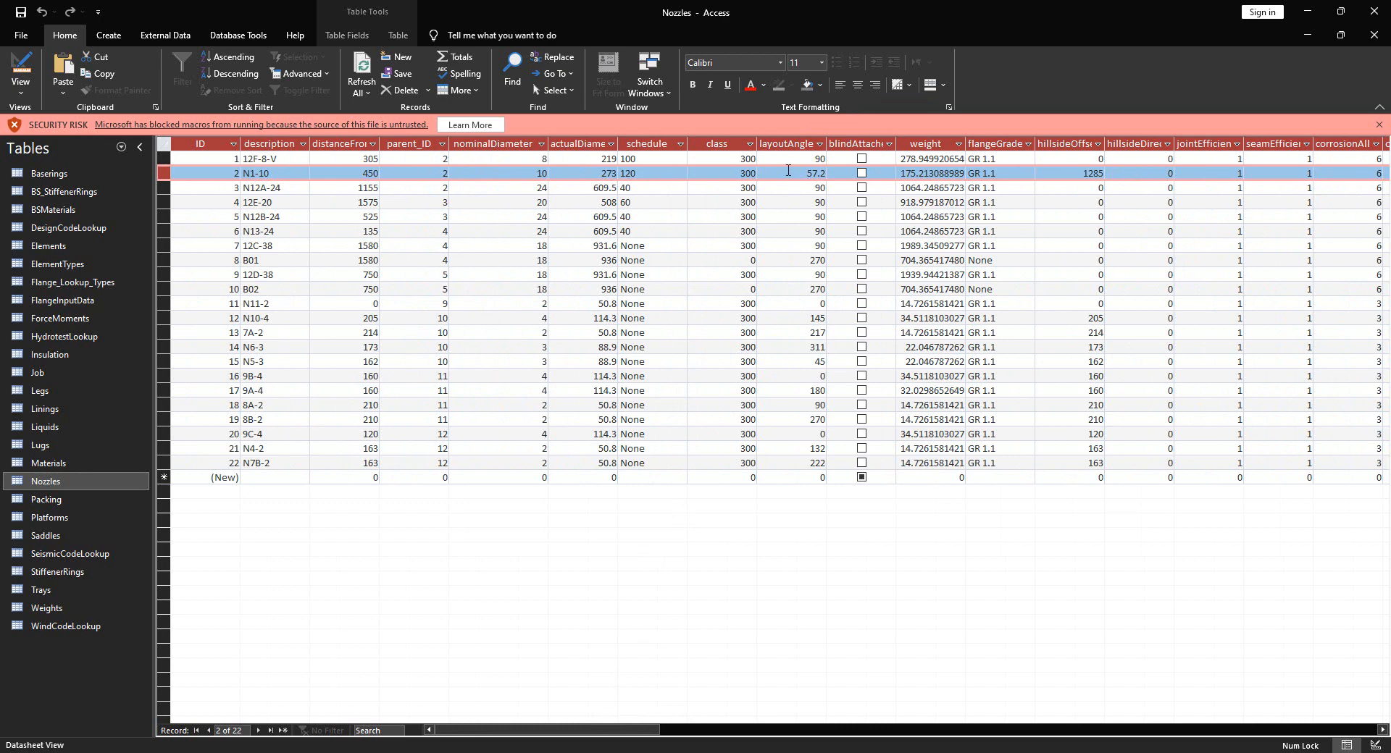
double_click(784, 173)
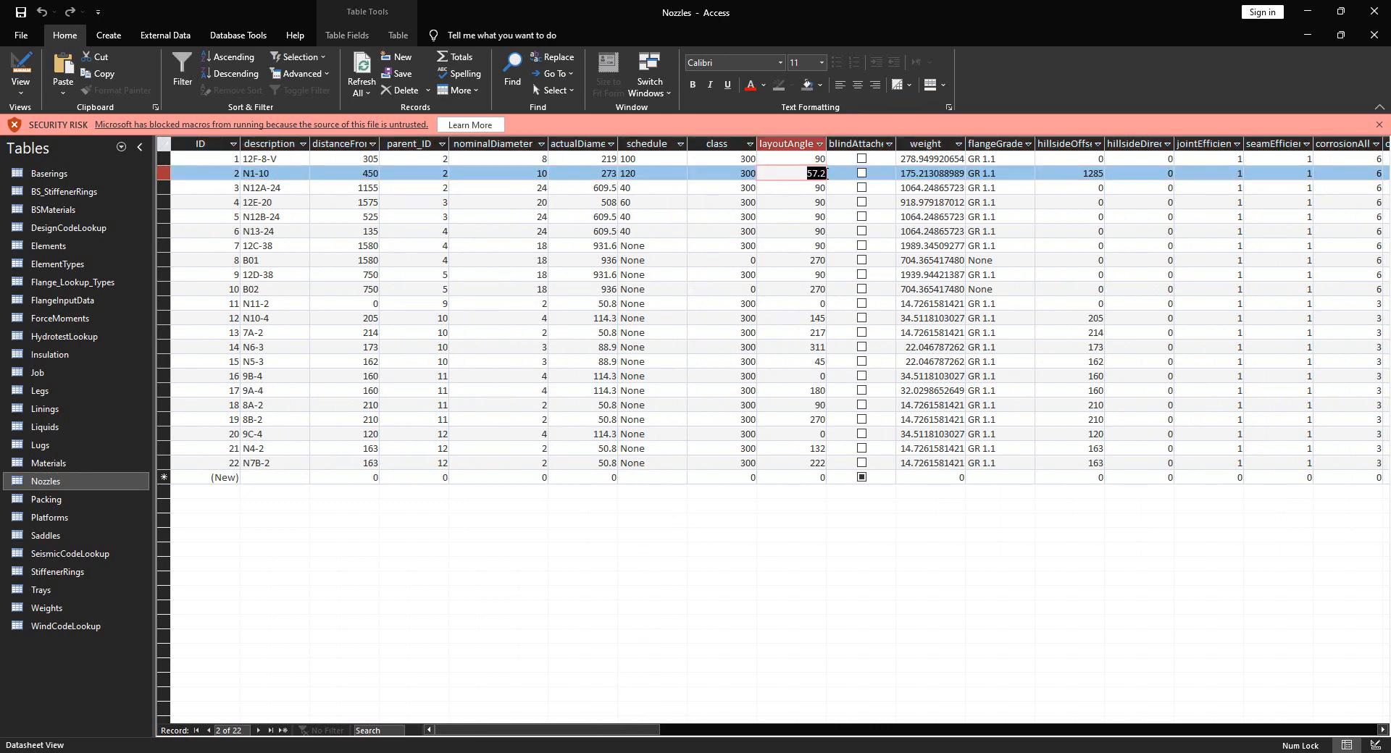
click(910, 752)
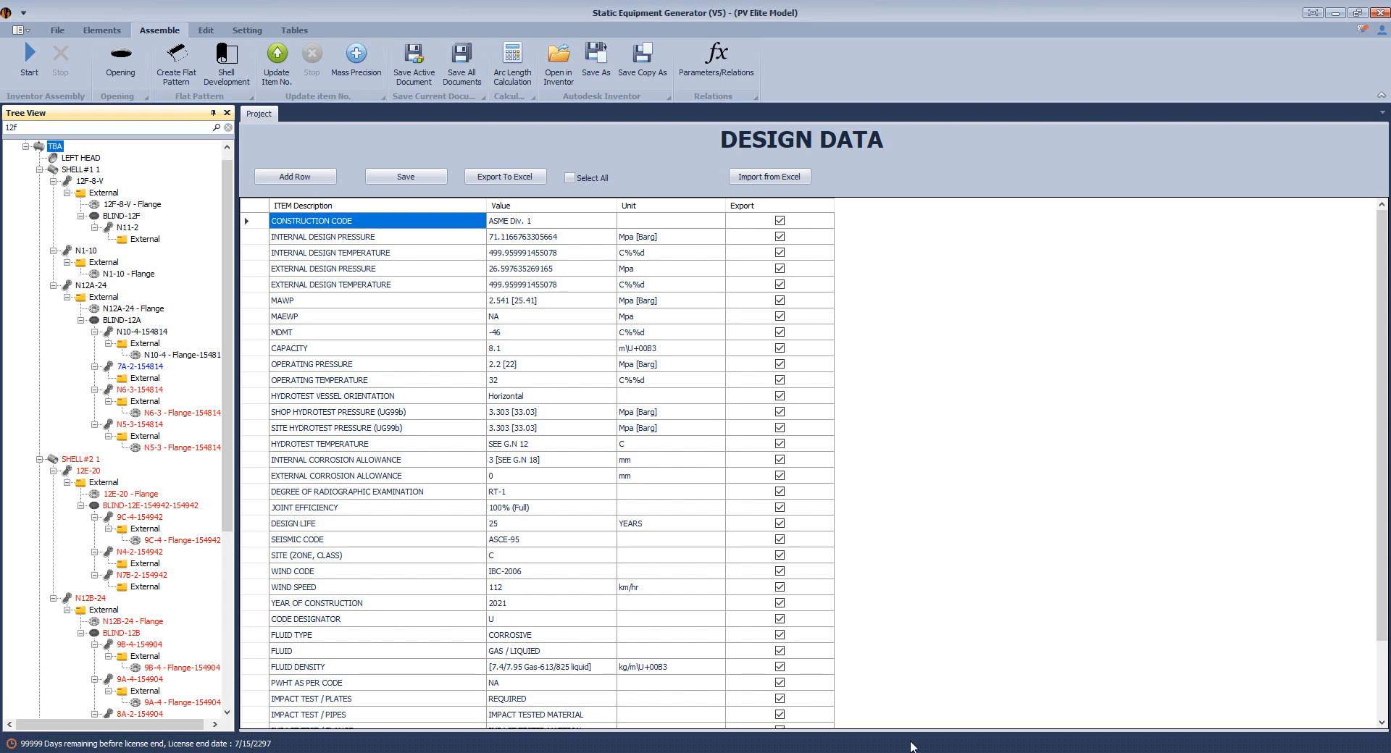
Replace nozzle N1-10's orientation 57.2 with 90 and save the form
click(90, 252)
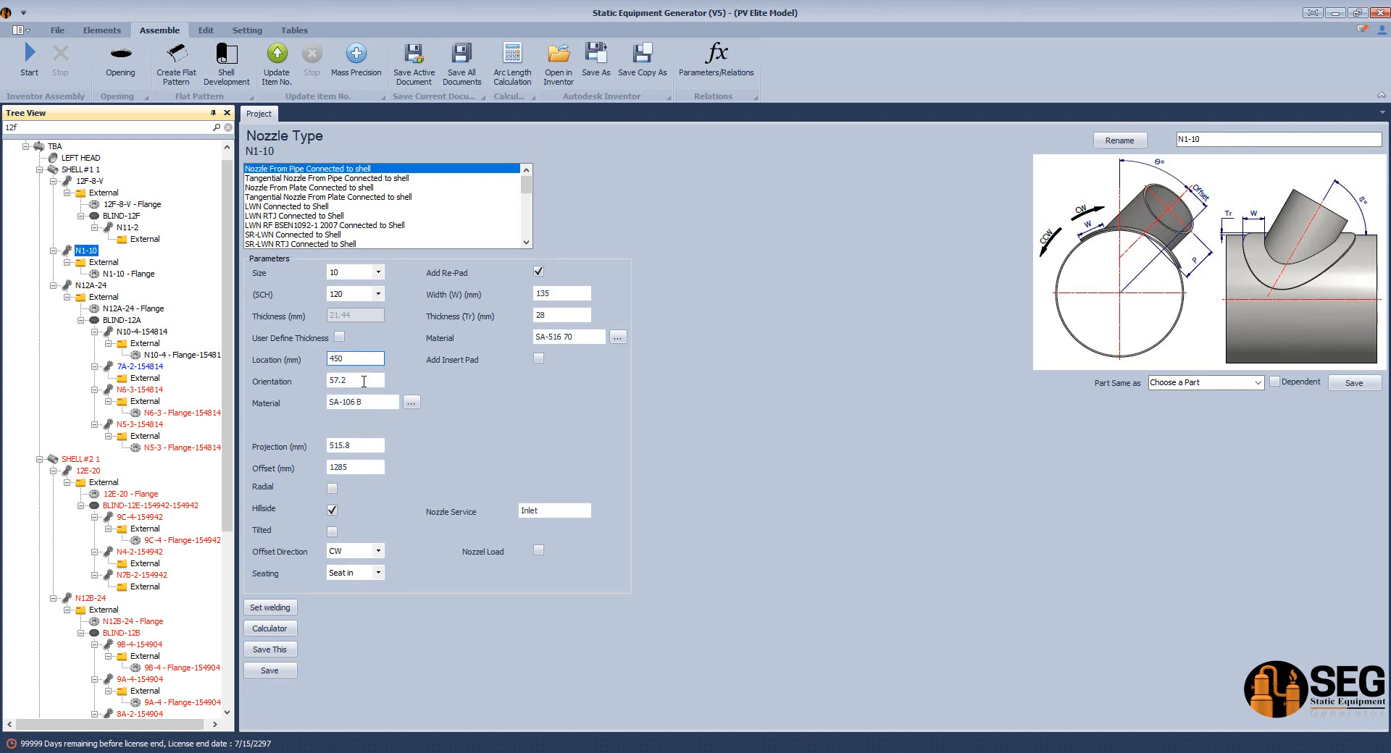
drag(360, 381, 314, 377)
text(90)
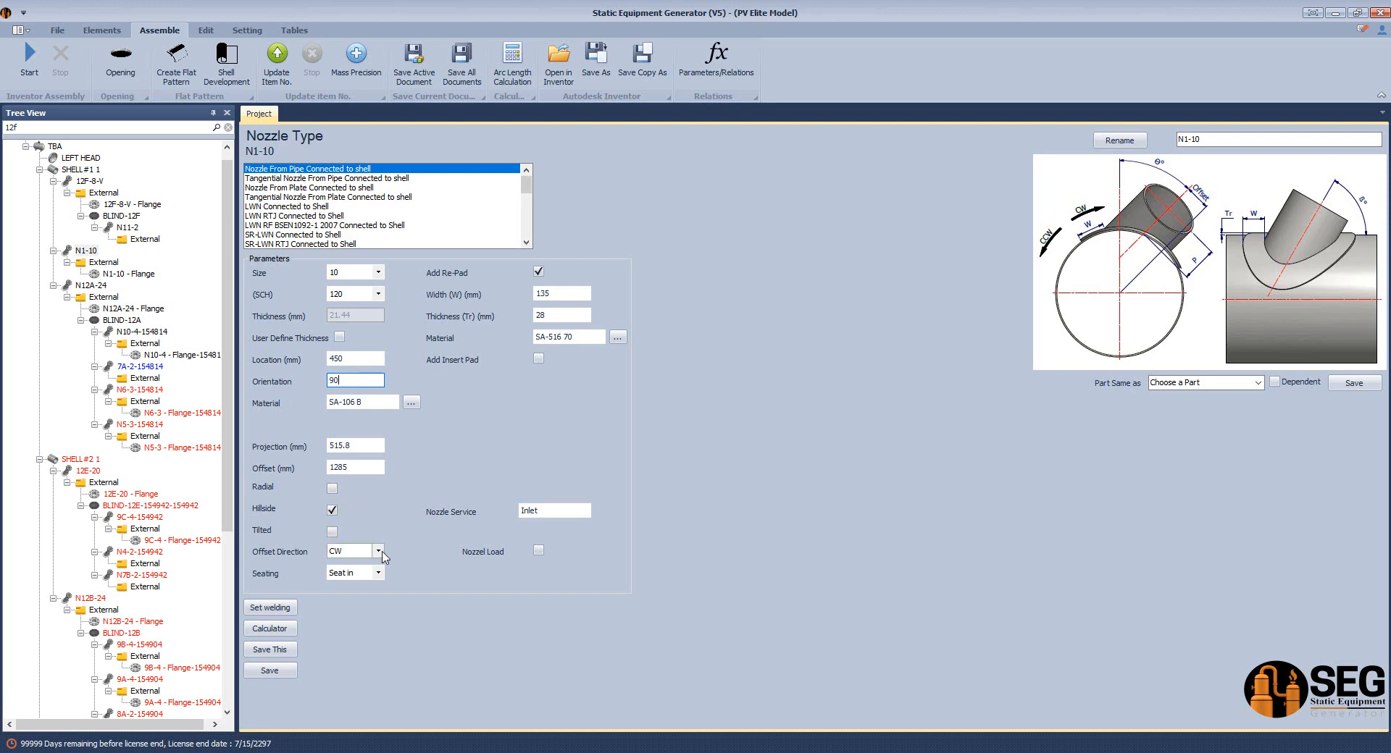
click(290, 671)
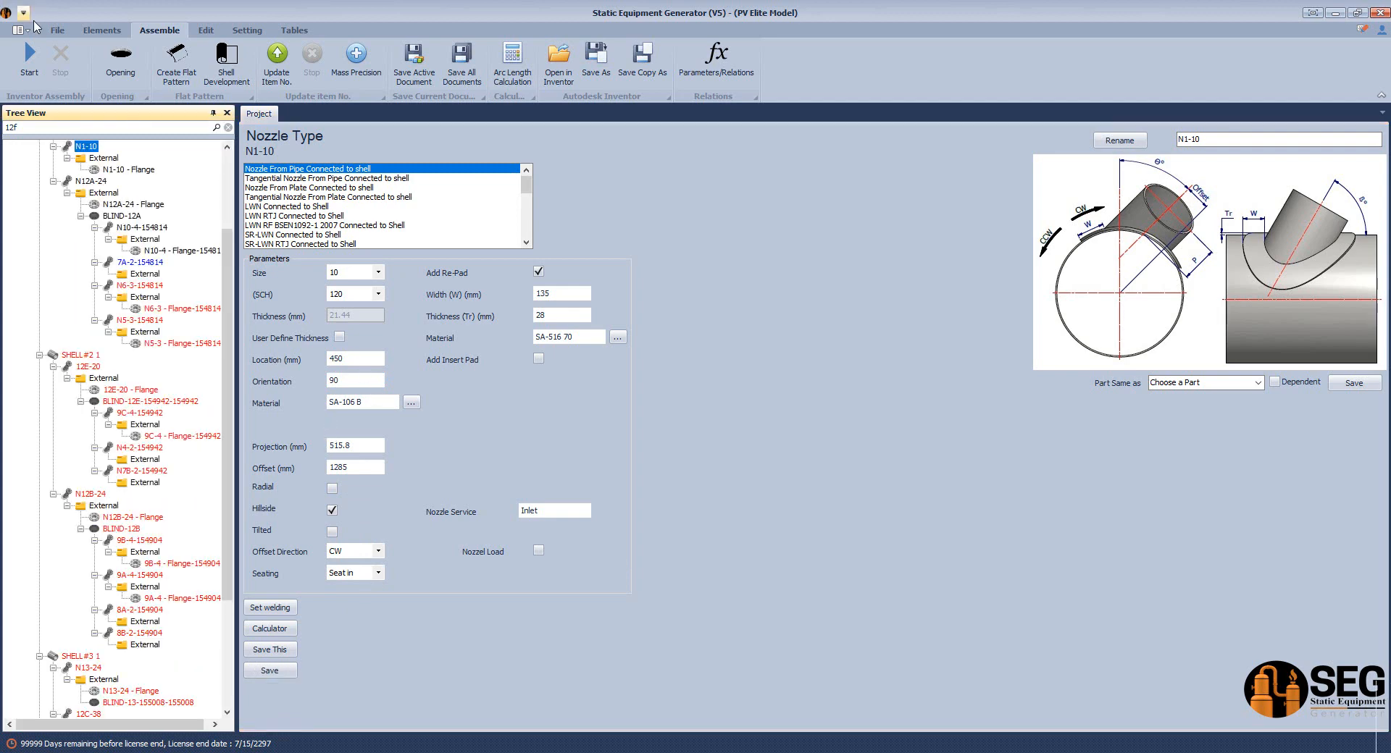
Rebuild TBA.iam from SEG's Assemble tab and view it isometrically to see N1-10's new position
click(27, 64)
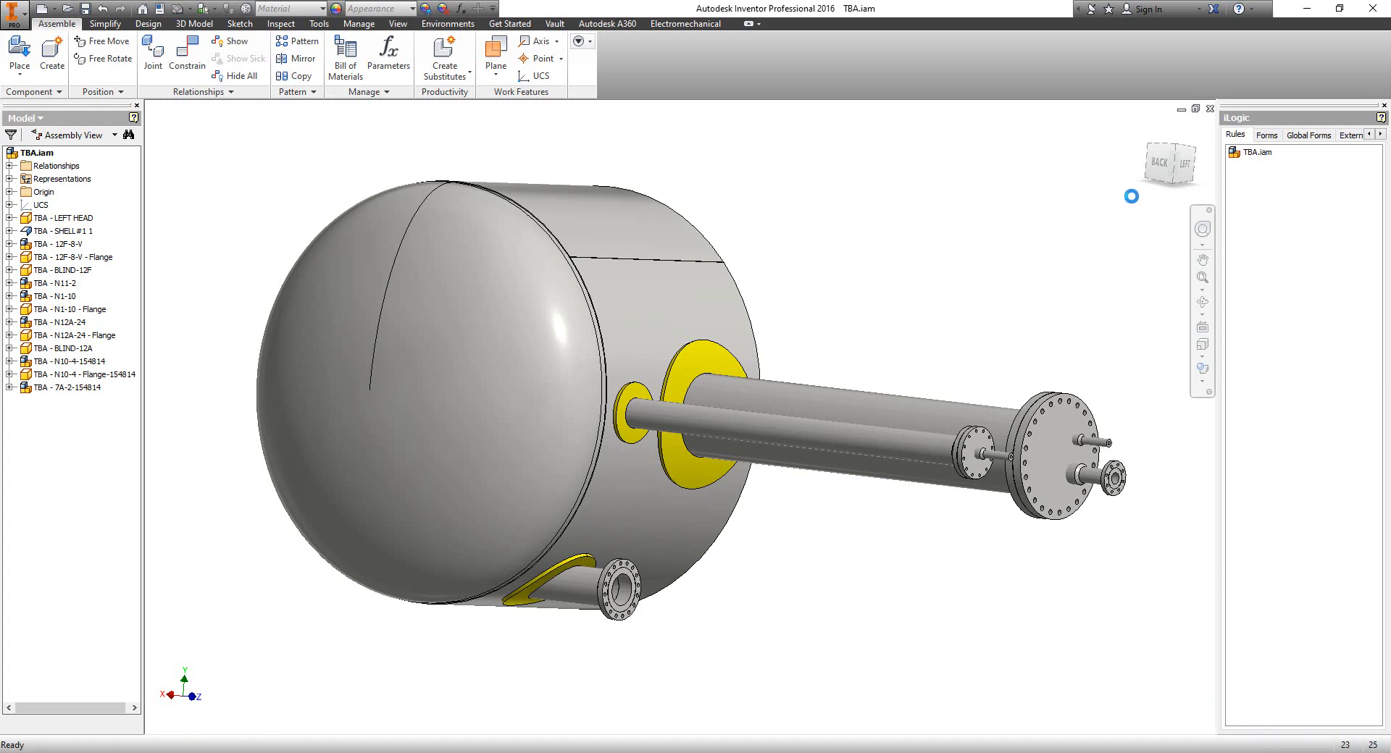
click(1193, 151)
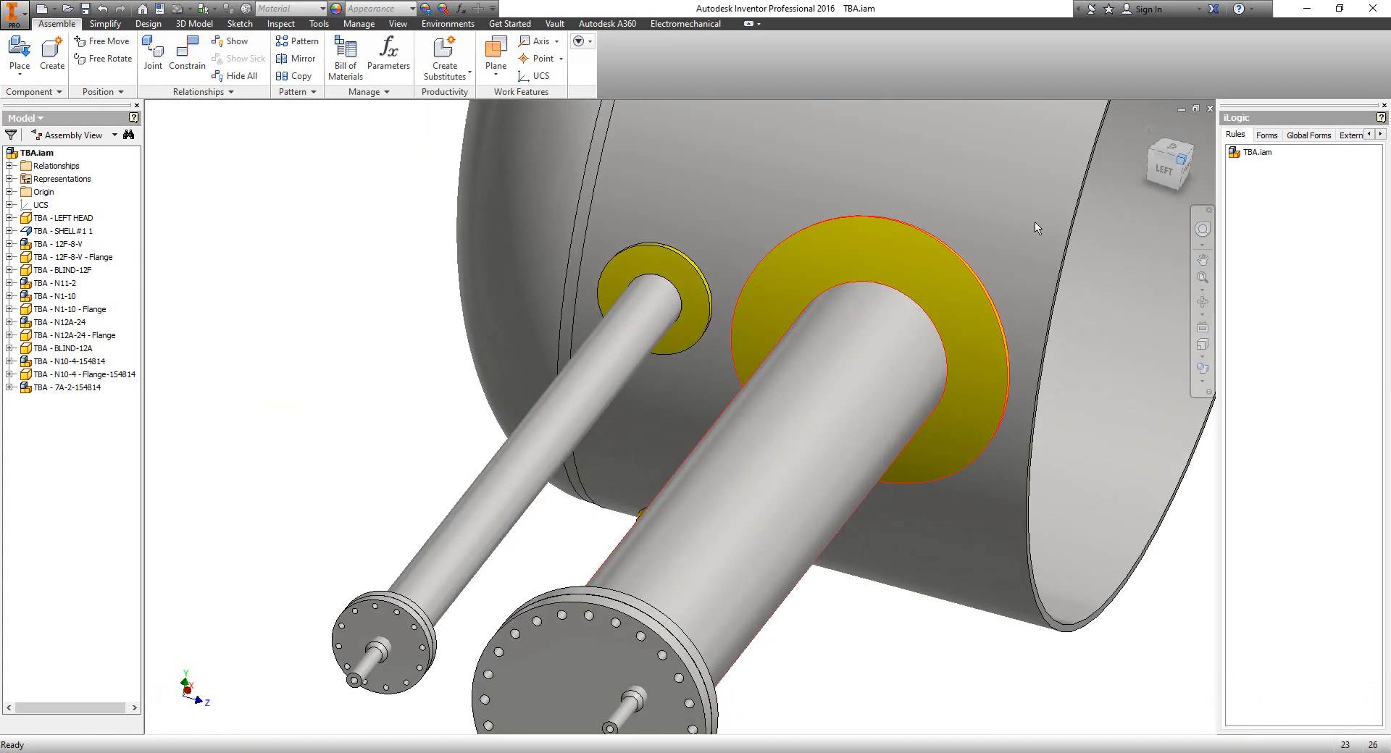
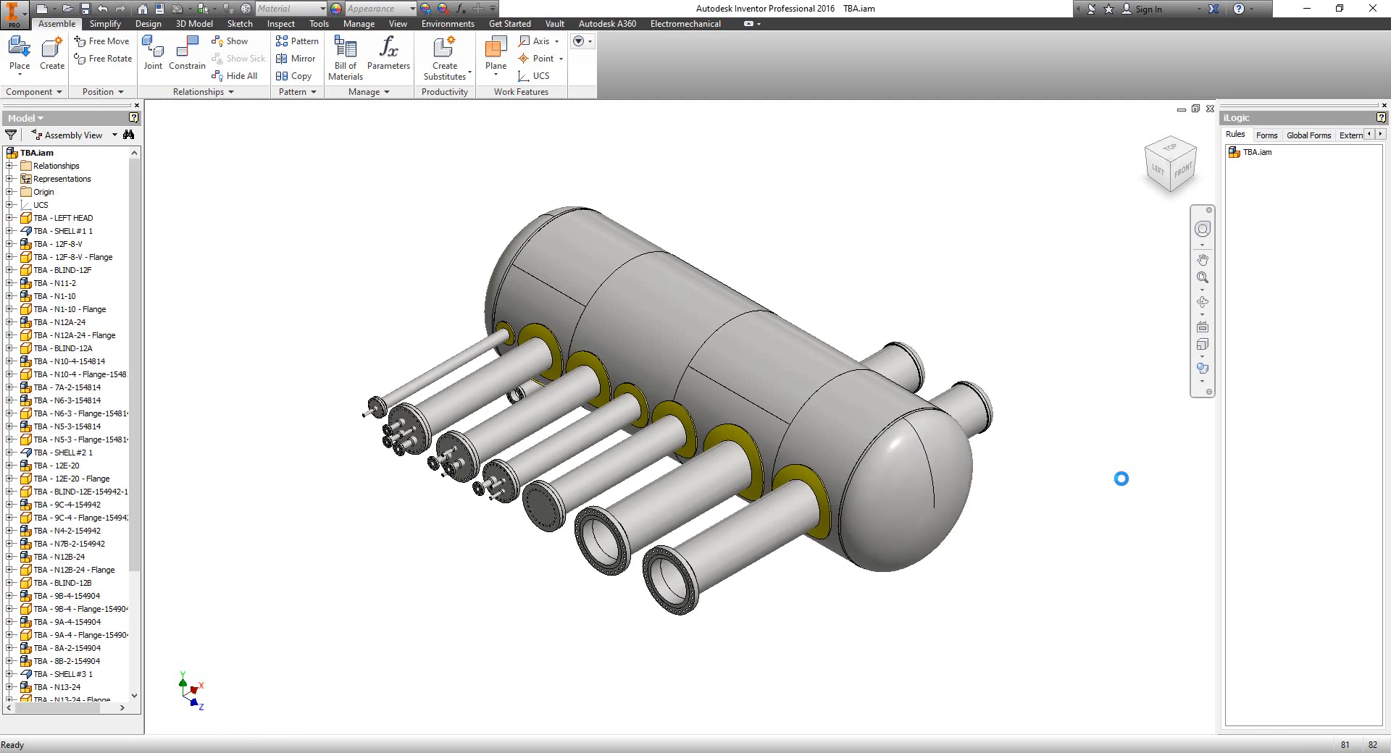
Orbit and zoom around the TBA vessel to inspect the nozzle flanges from above and below
click(1203, 302)
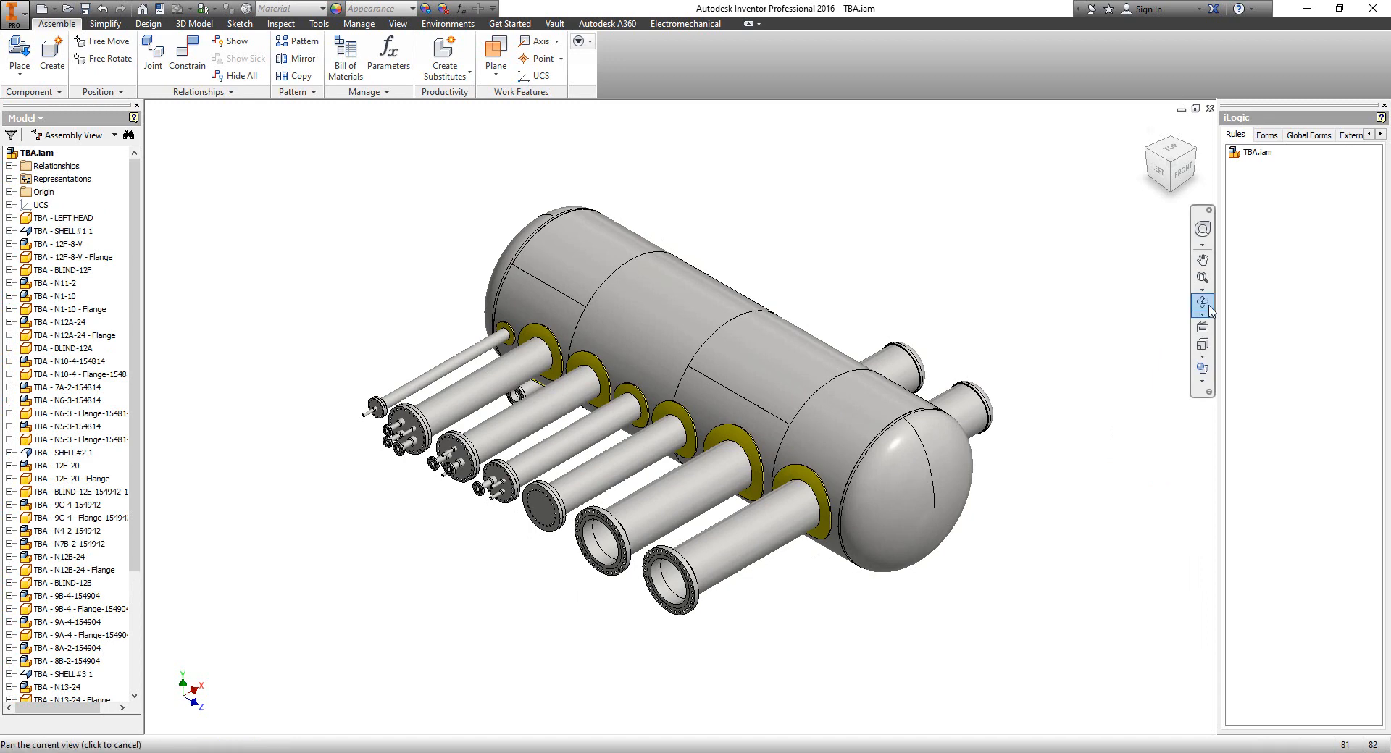
drag(783, 439, 708, 509)
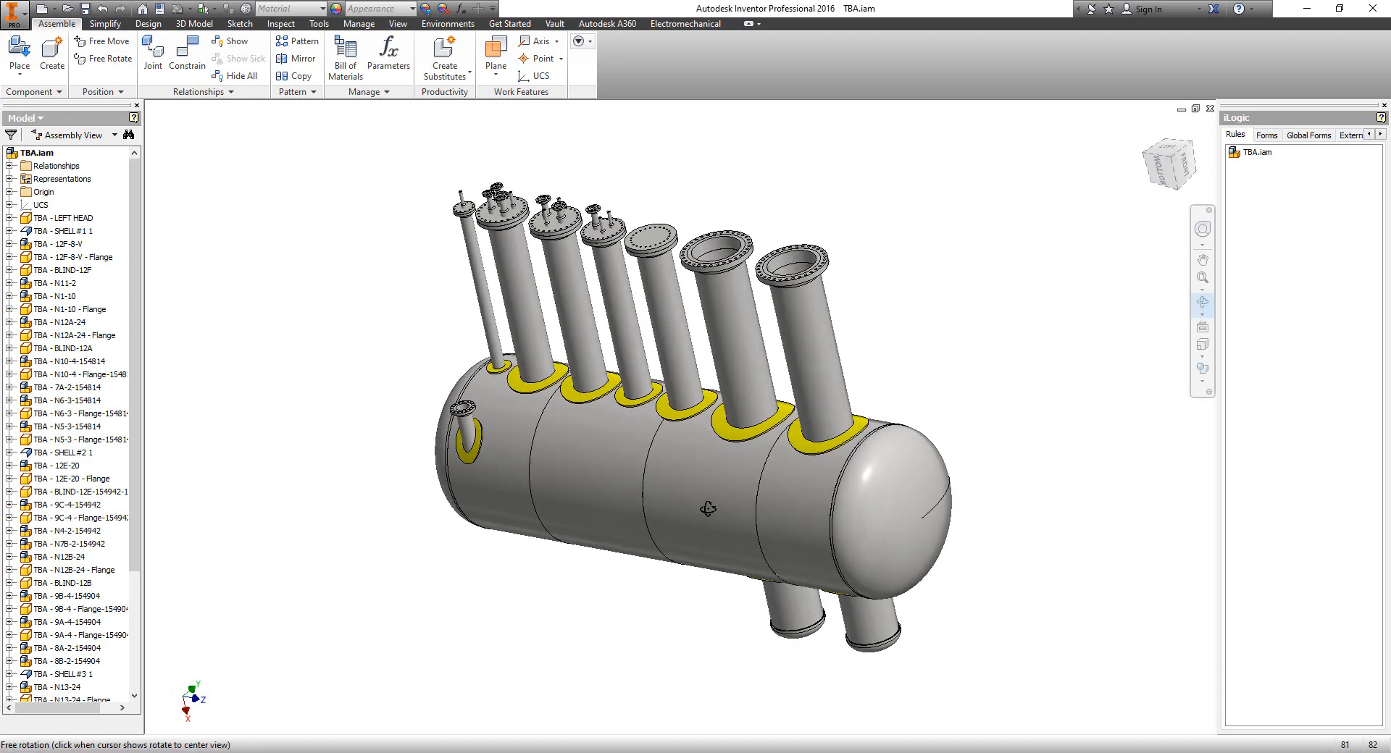
drag(541, 365, 597, 323)
scroll(518, 212, down, 4)
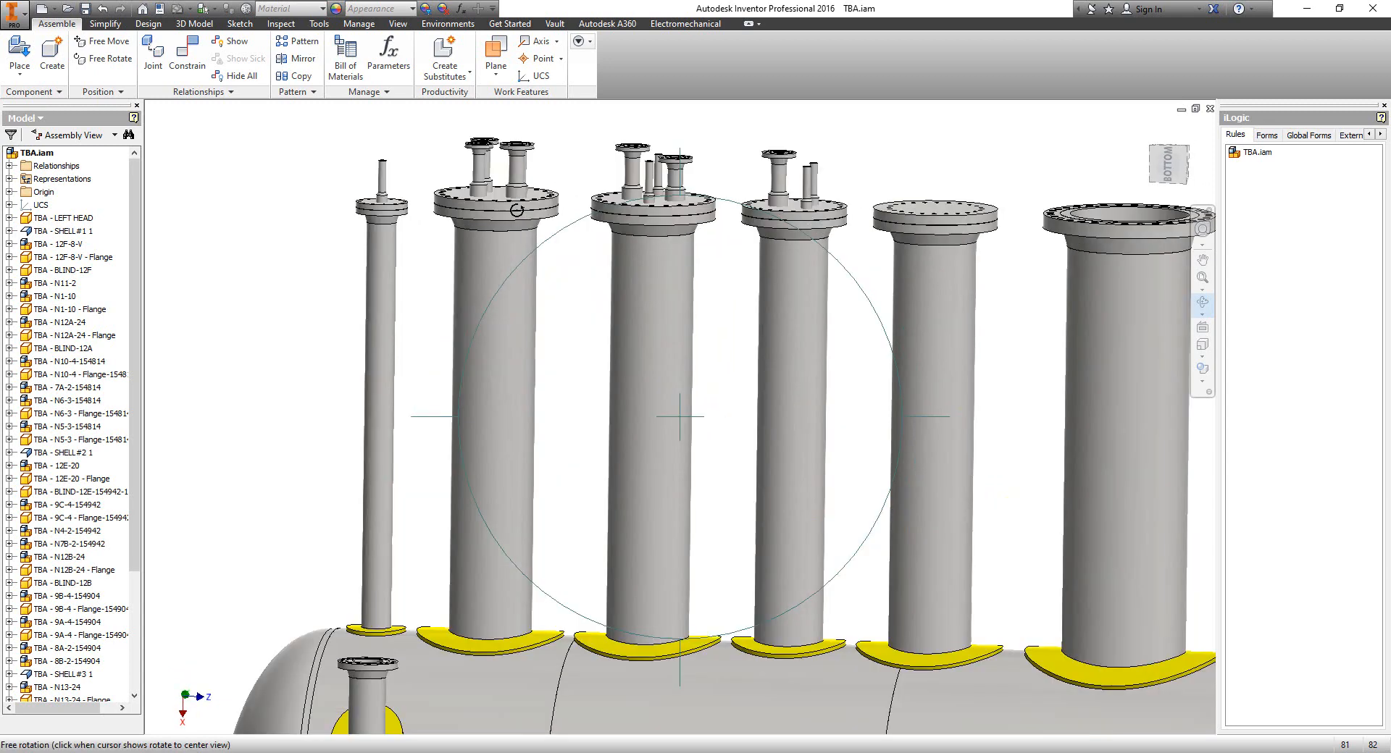
scroll(515, 223, down, 5)
middle_drag(515, 224, 668, 484)
scroll(515, 319, down, 3)
scroll(530, 365, up, 5)
drag(667, 485, 668, 446)
scroll(667, 442, up, 3)
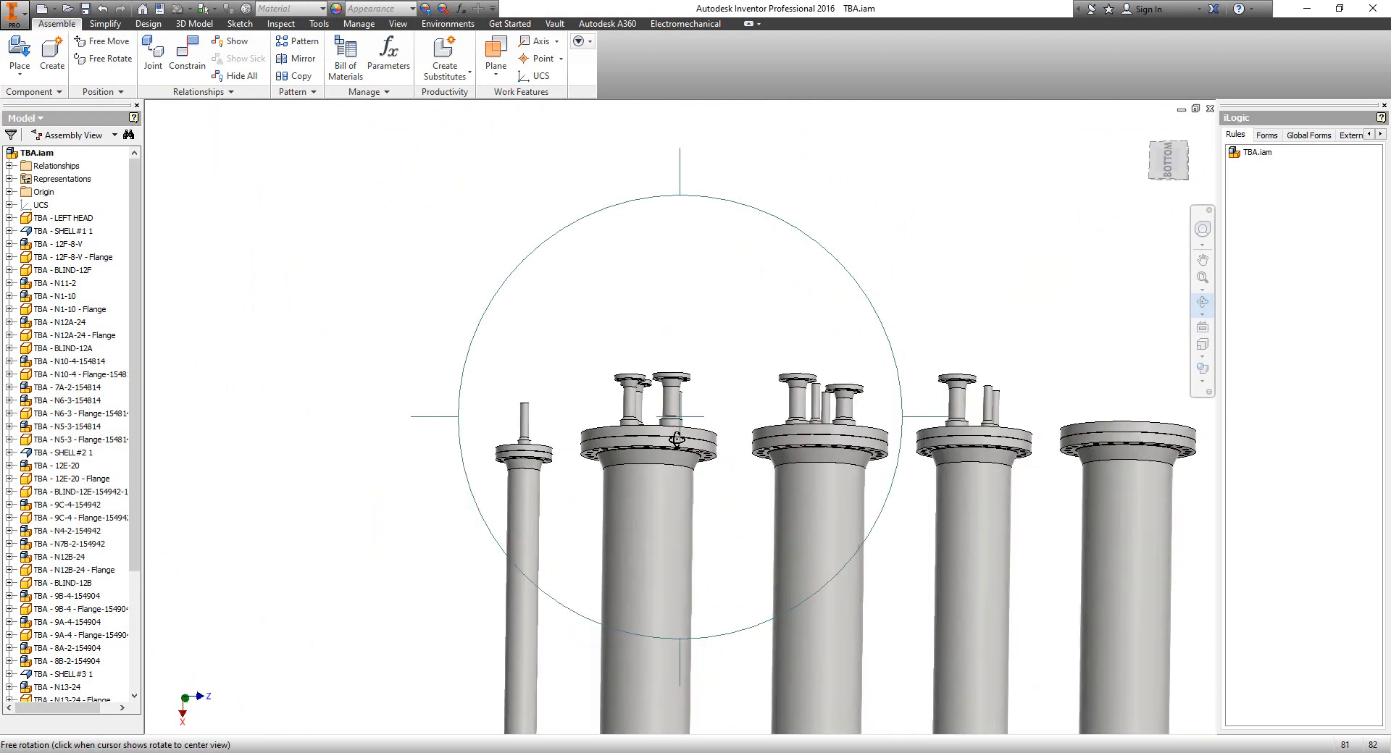
scroll(670, 431, down, 7)
View the vessel from the Bottom face, then zoom out to fit the whole model
click(1168, 161)
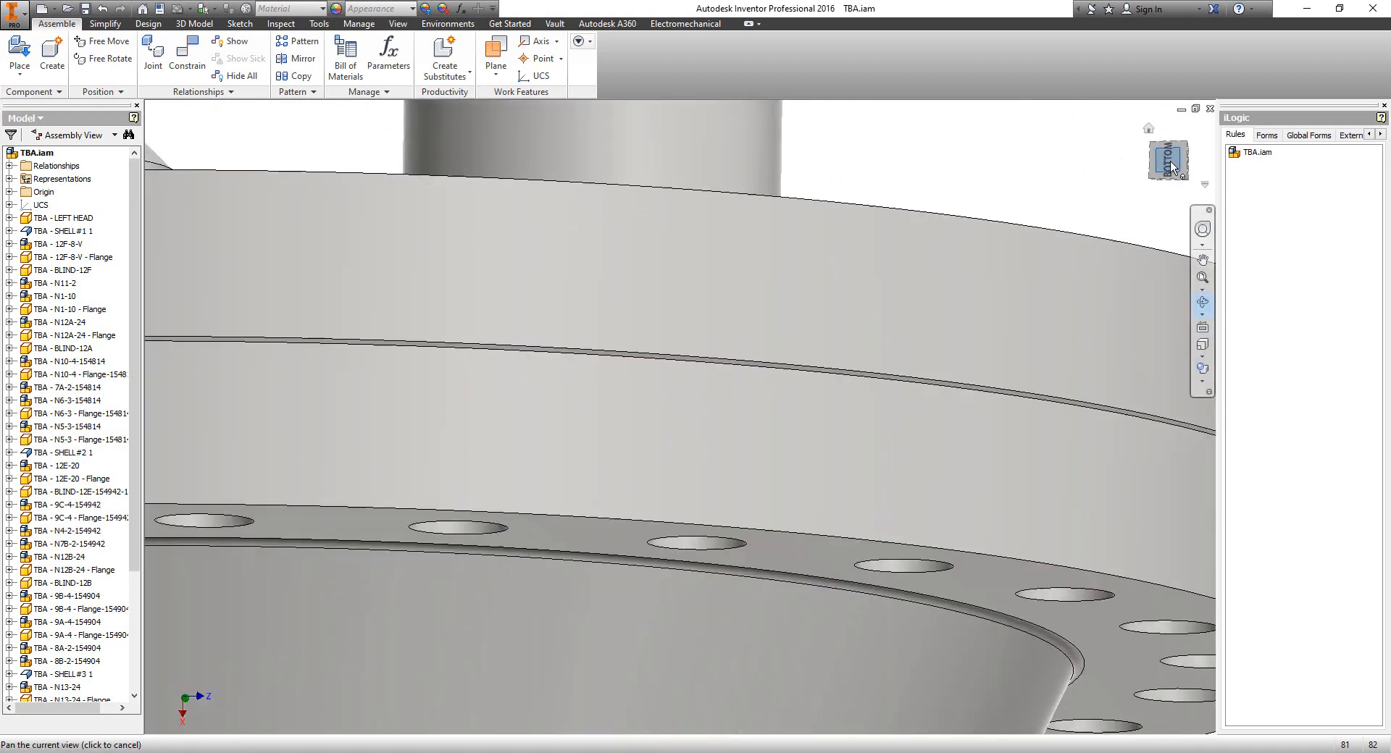
scroll(918, 382, up, 2)
middle_click(919, 381)
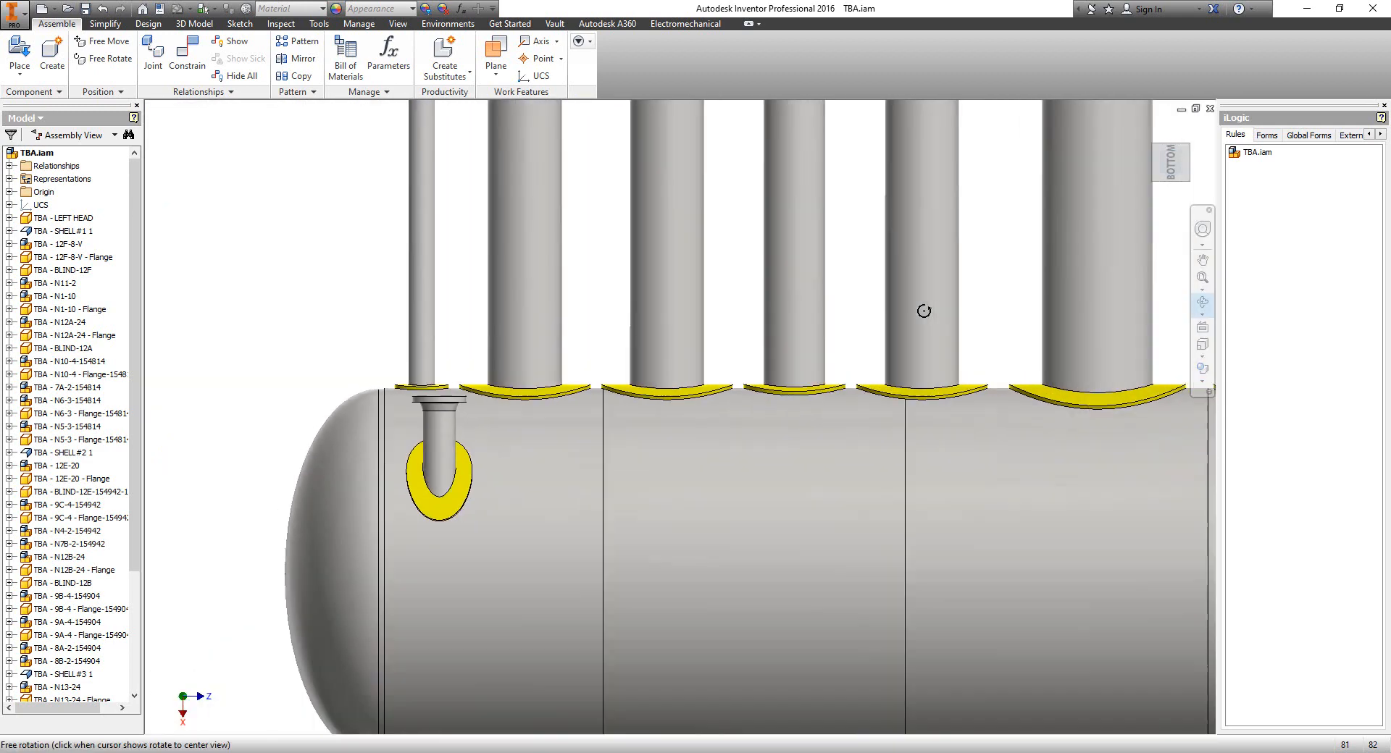
right_drag(922, 311, 996, 324)
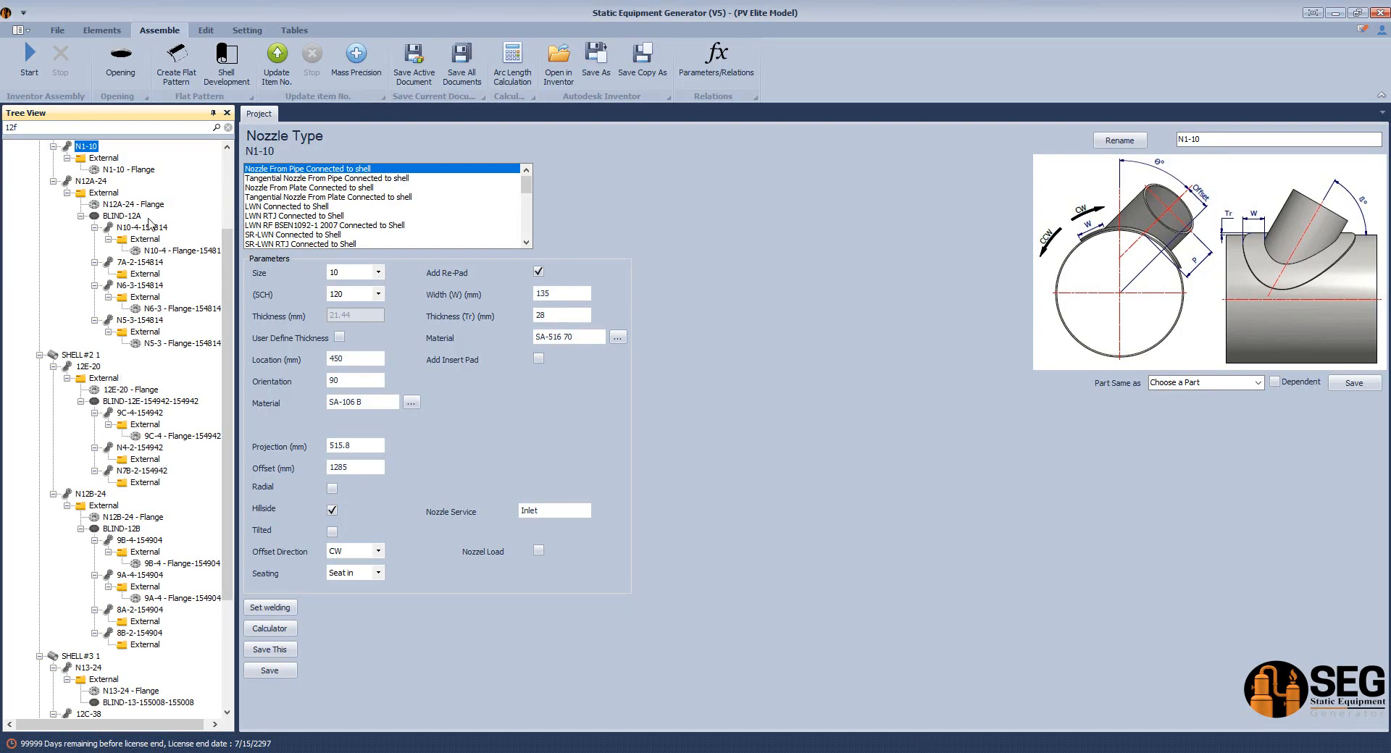
Select nozzle N12A-24's External folder as the target for the new element
click(114, 195)
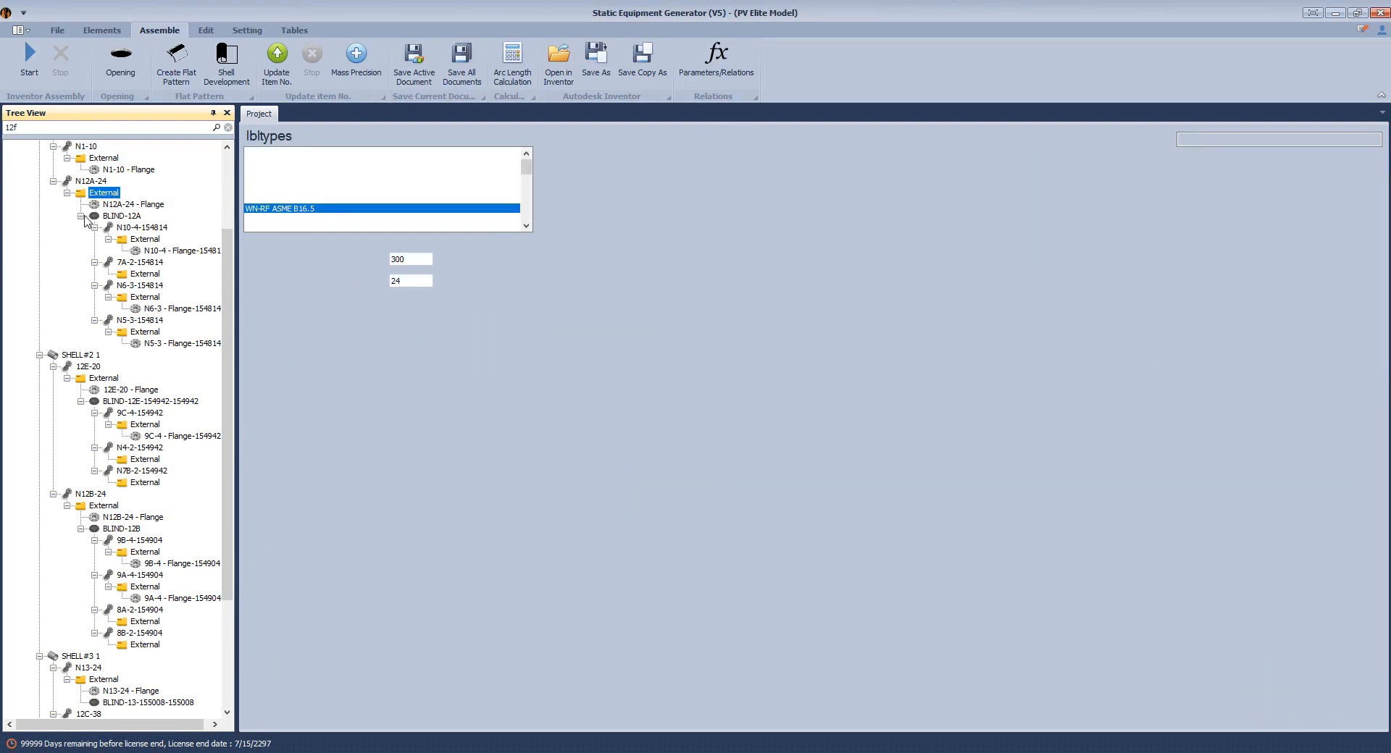
click(109, 208)
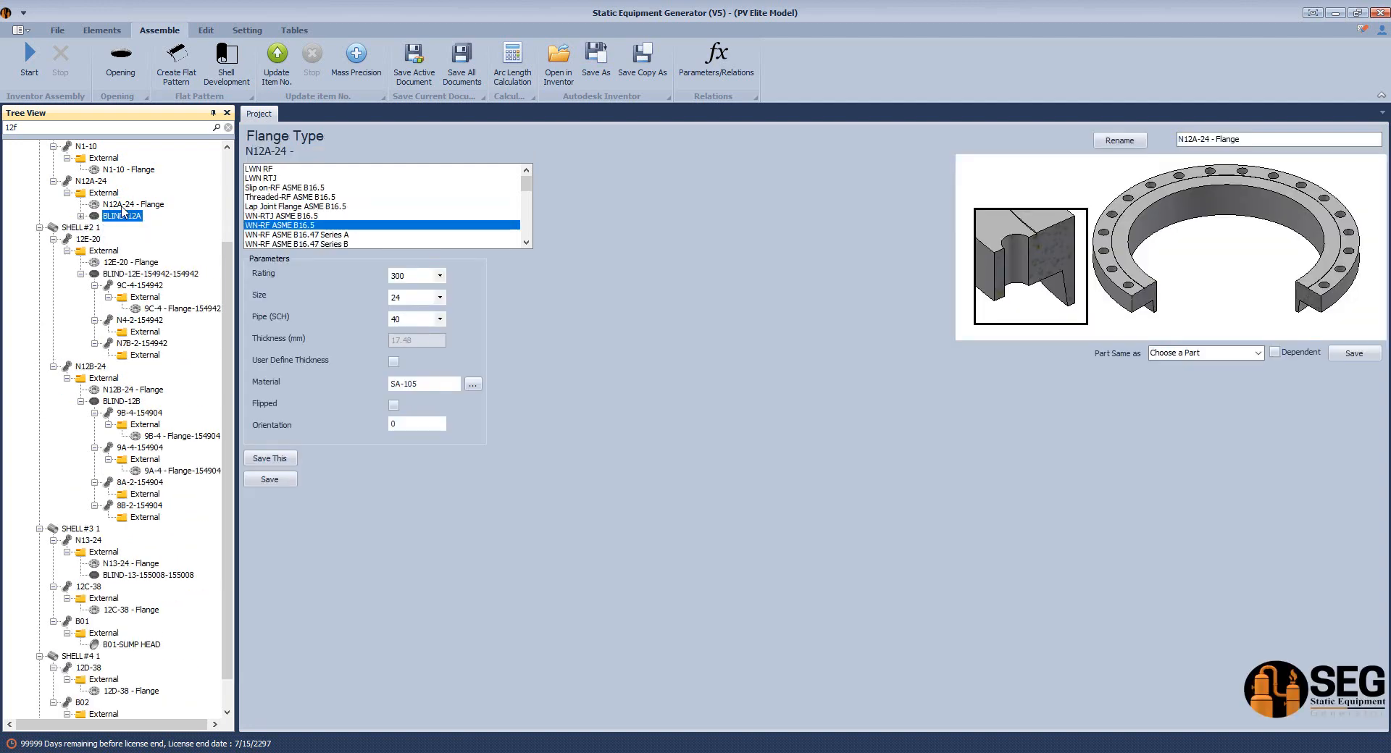
click(101, 30)
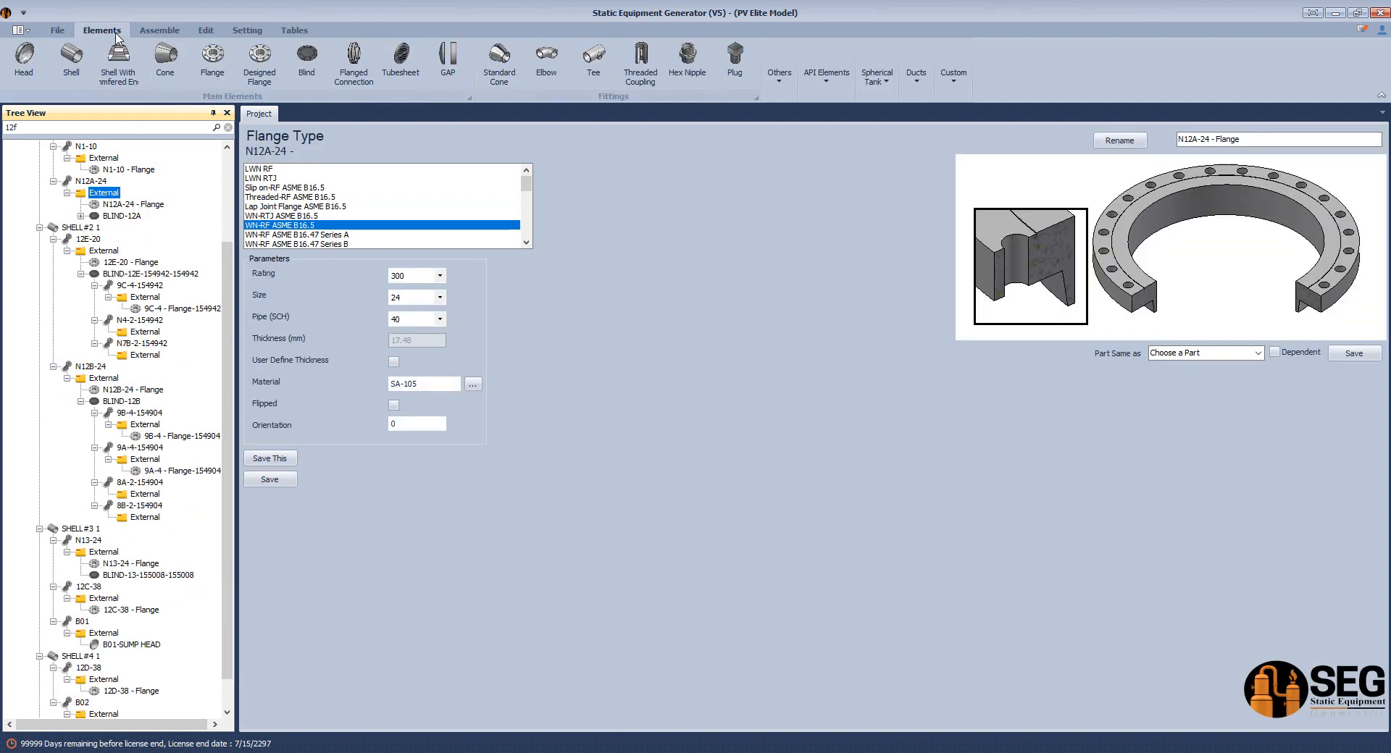
click(153, 205)
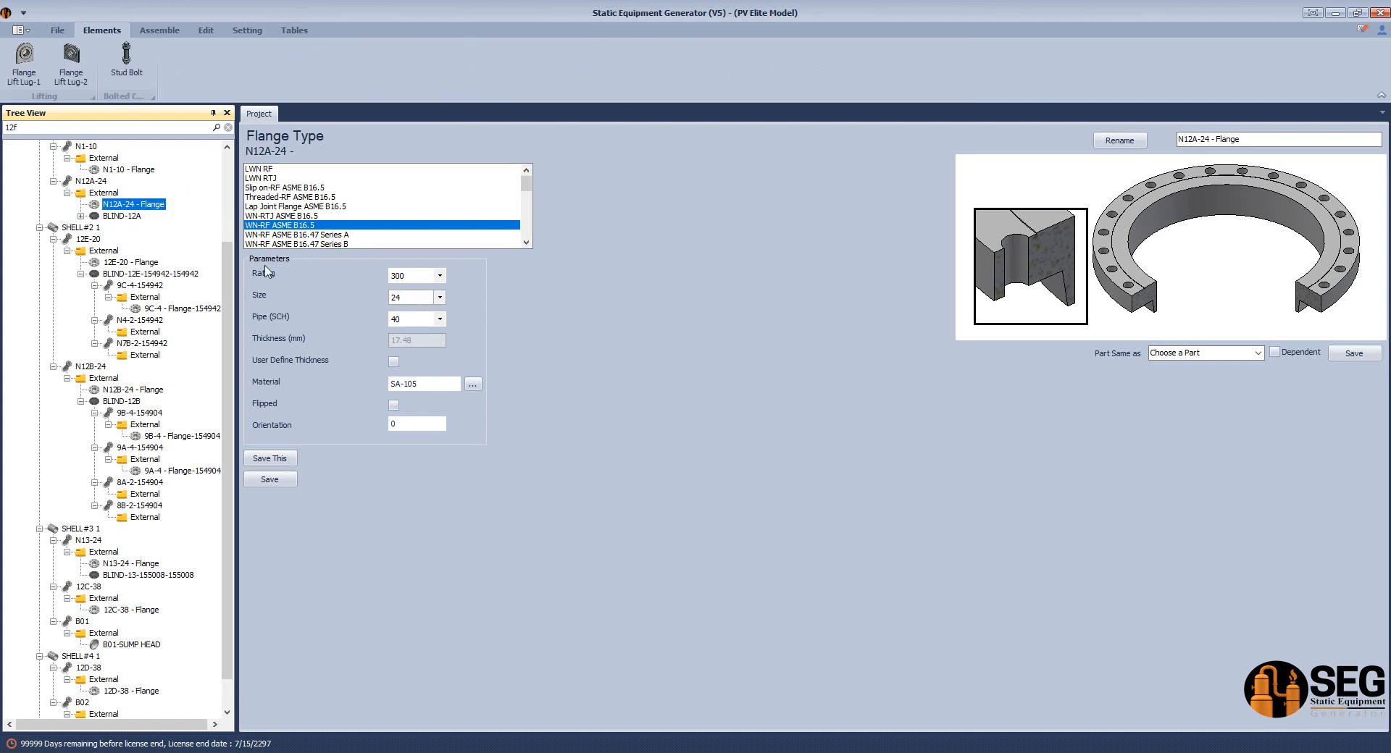
click(112, 193)
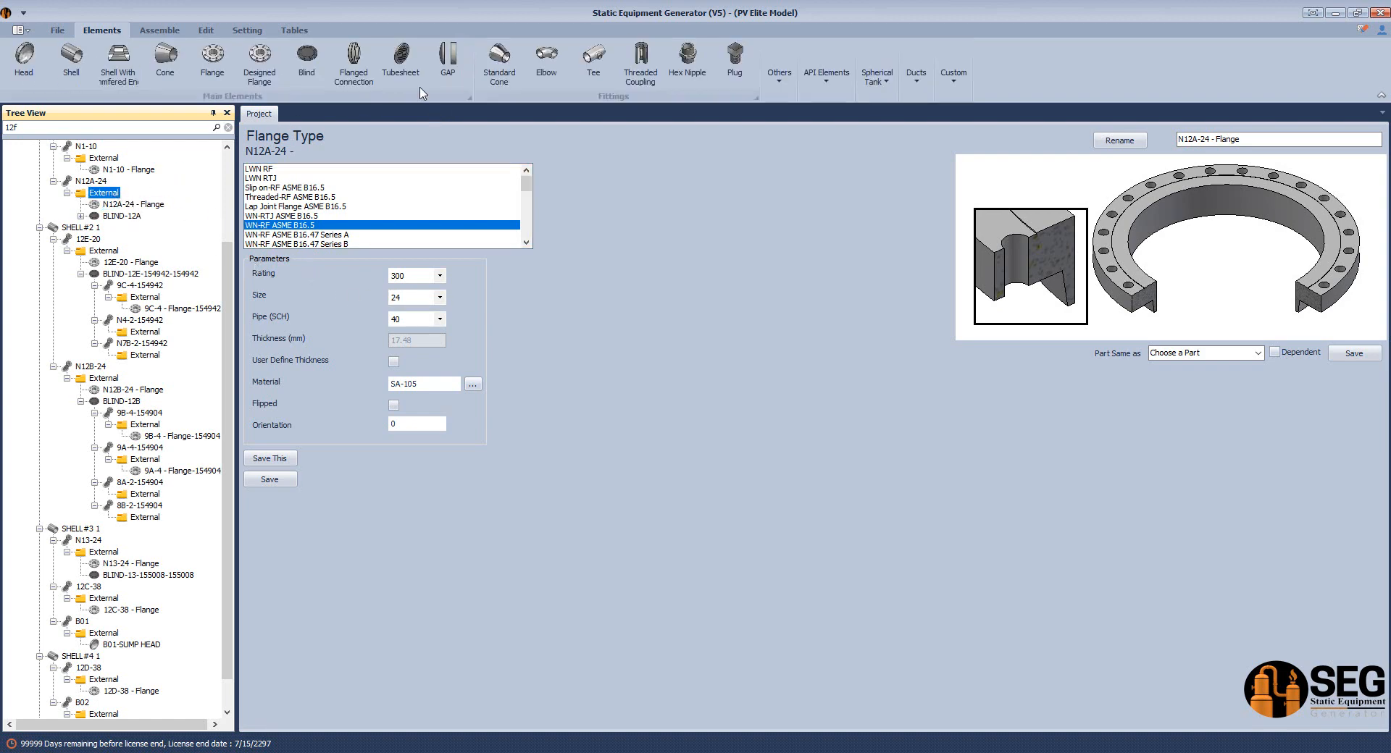
Add a gasket named N12A Gasket from Elements > Others
click(773, 78)
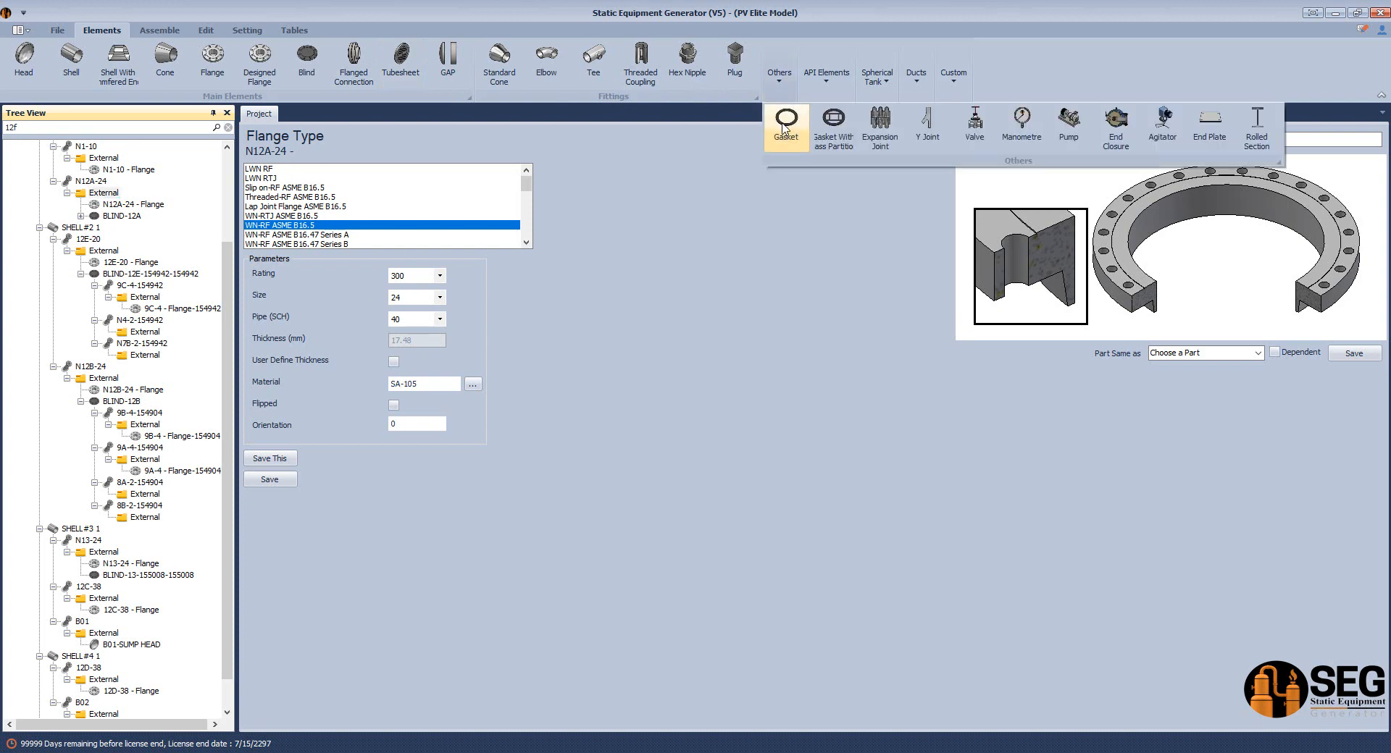
click(787, 127)
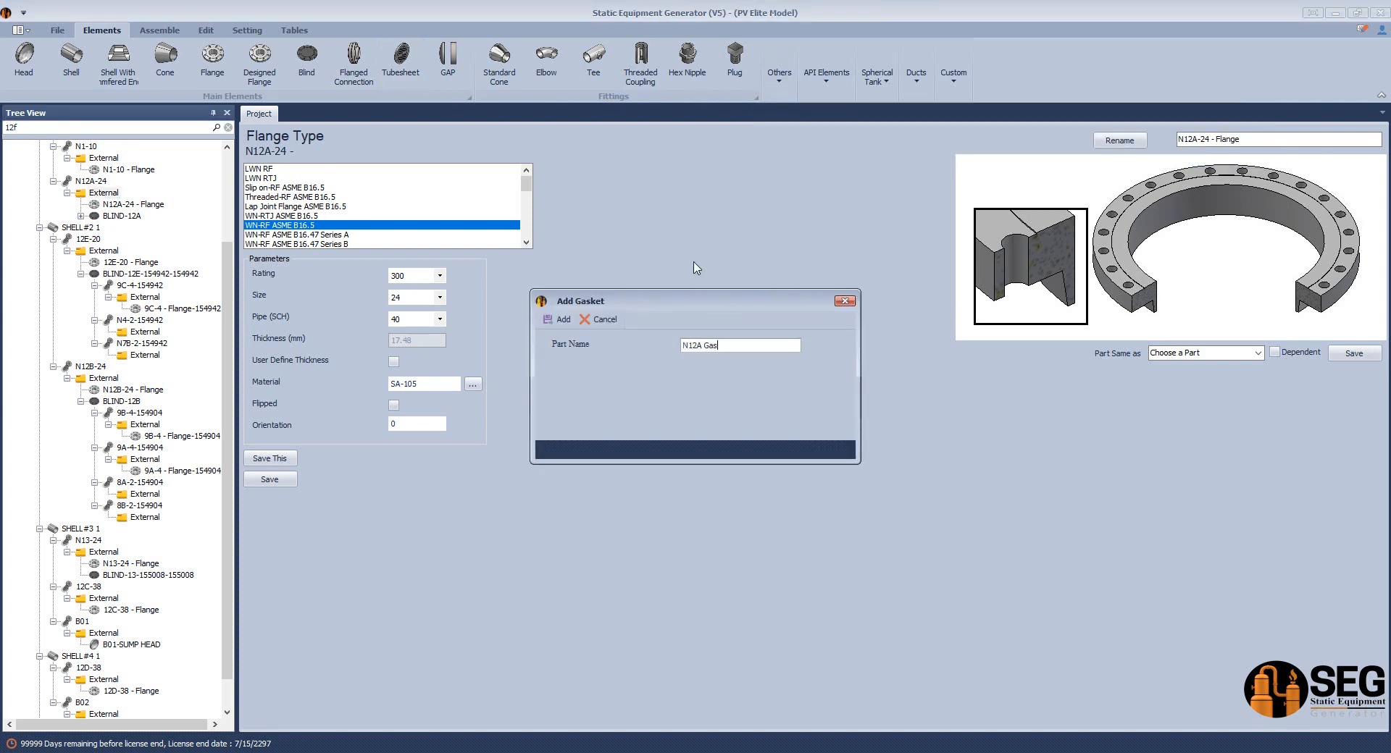
key(Return)
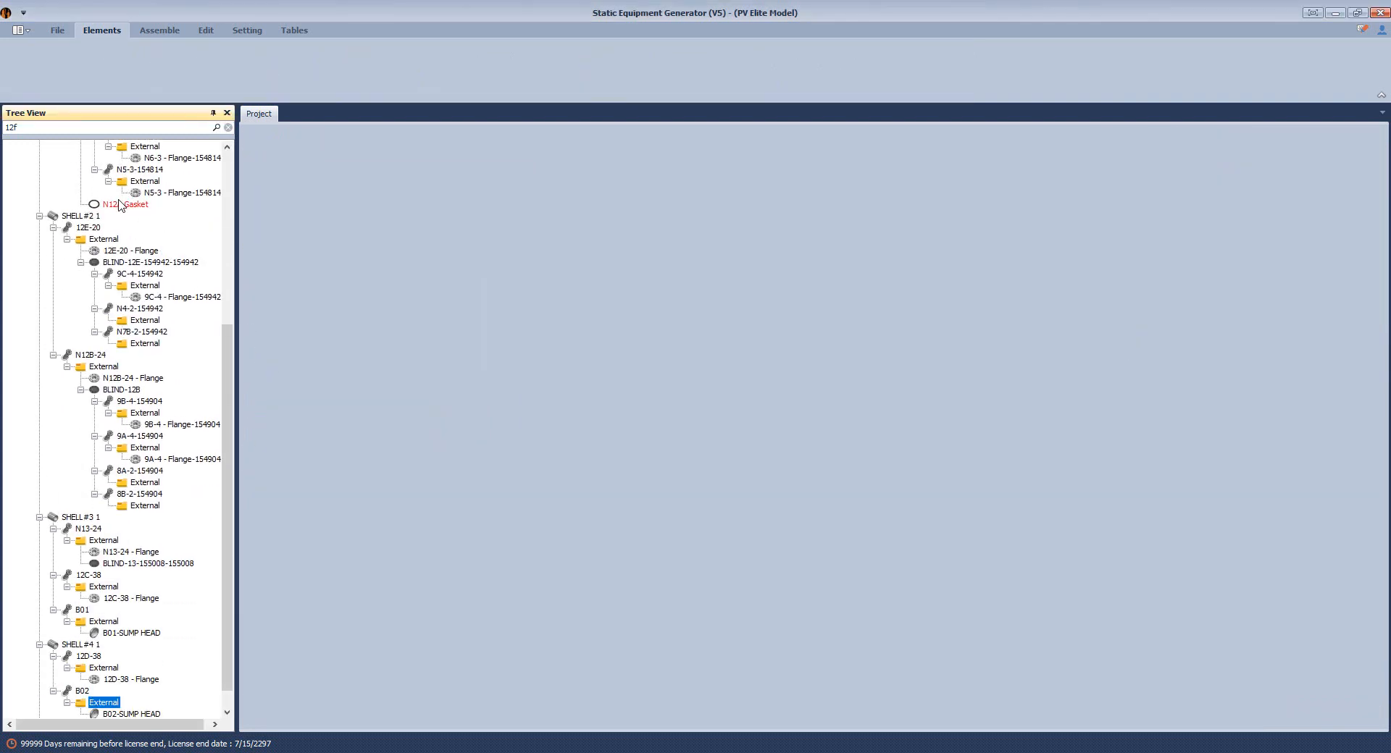
drag(227, 391, 245, 184)
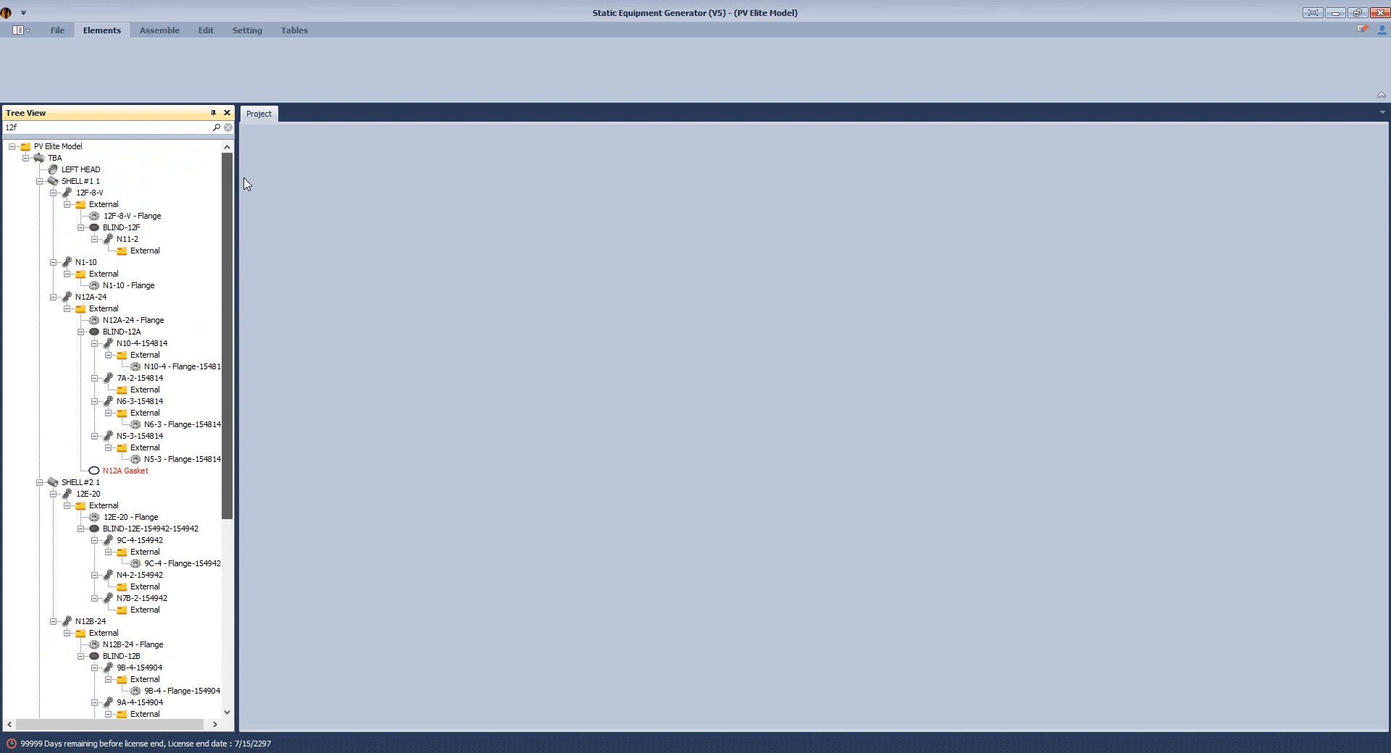
Make N12A Gasket an RF gasket with rating 300 and size 24, and save it
click(136, 473)
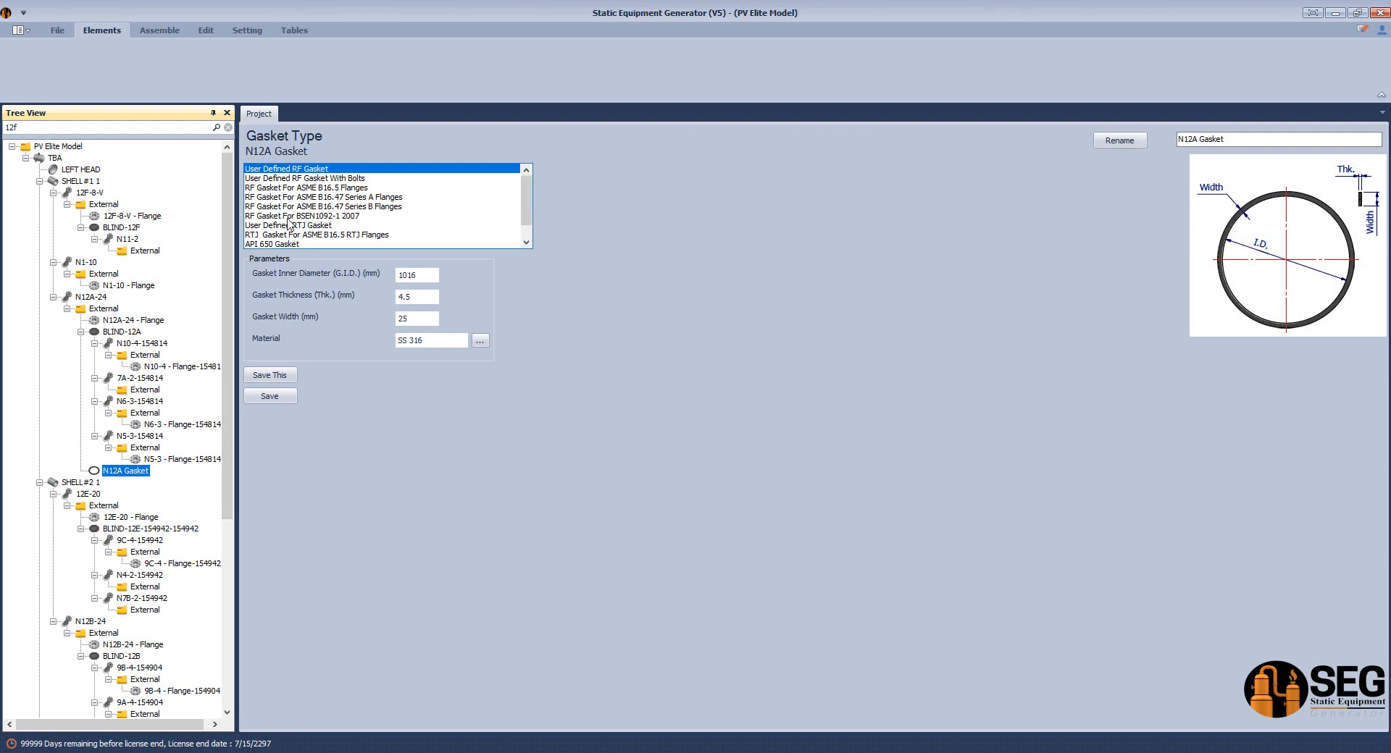
click(280, 189)
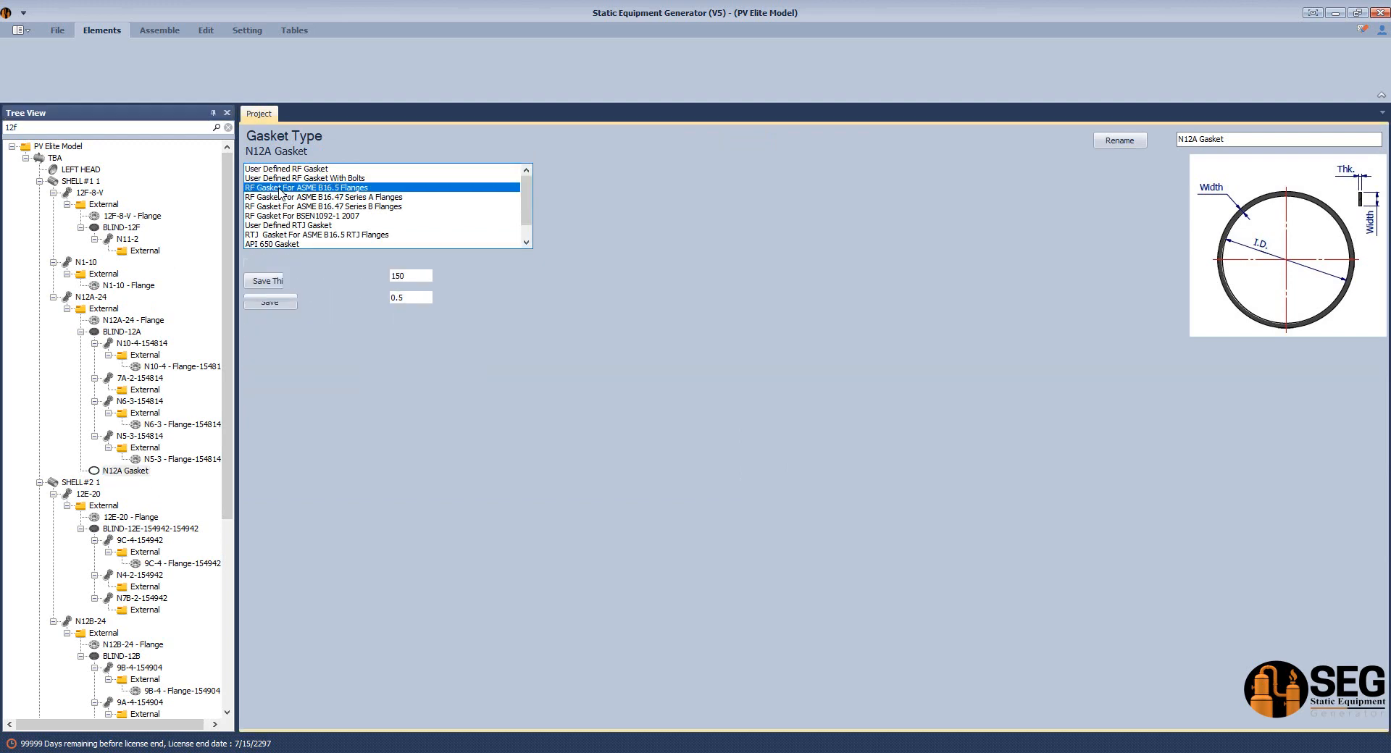
click(439, 276)
click(418, 295)
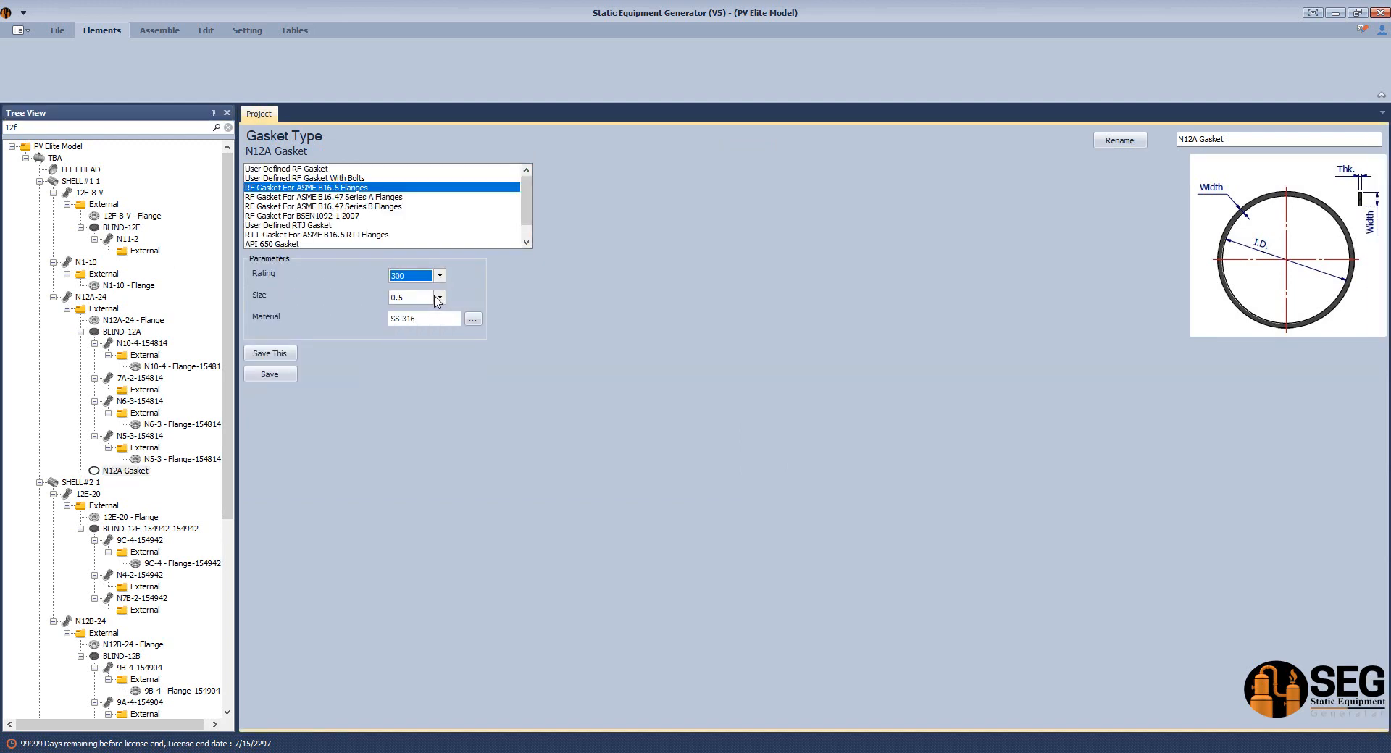
click(439, 298)
click(397, 490)
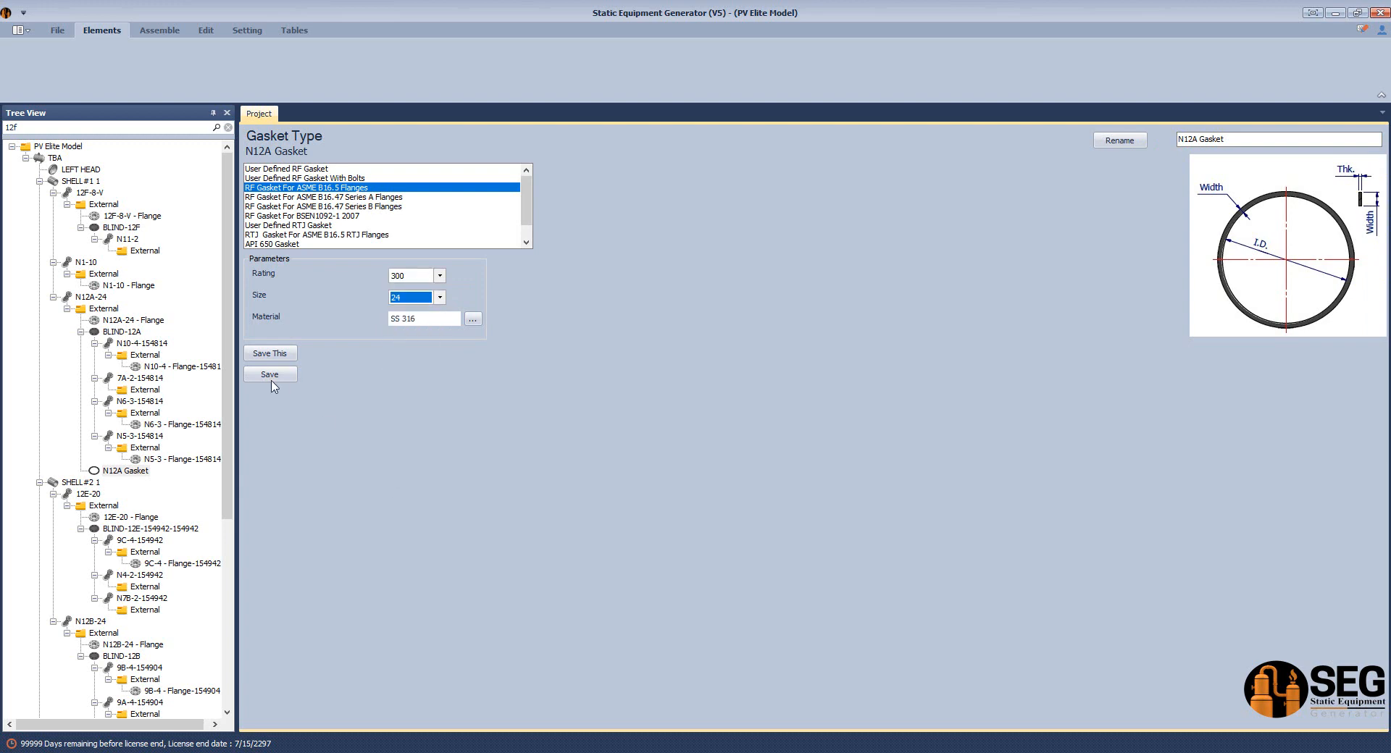
click(275, 376)
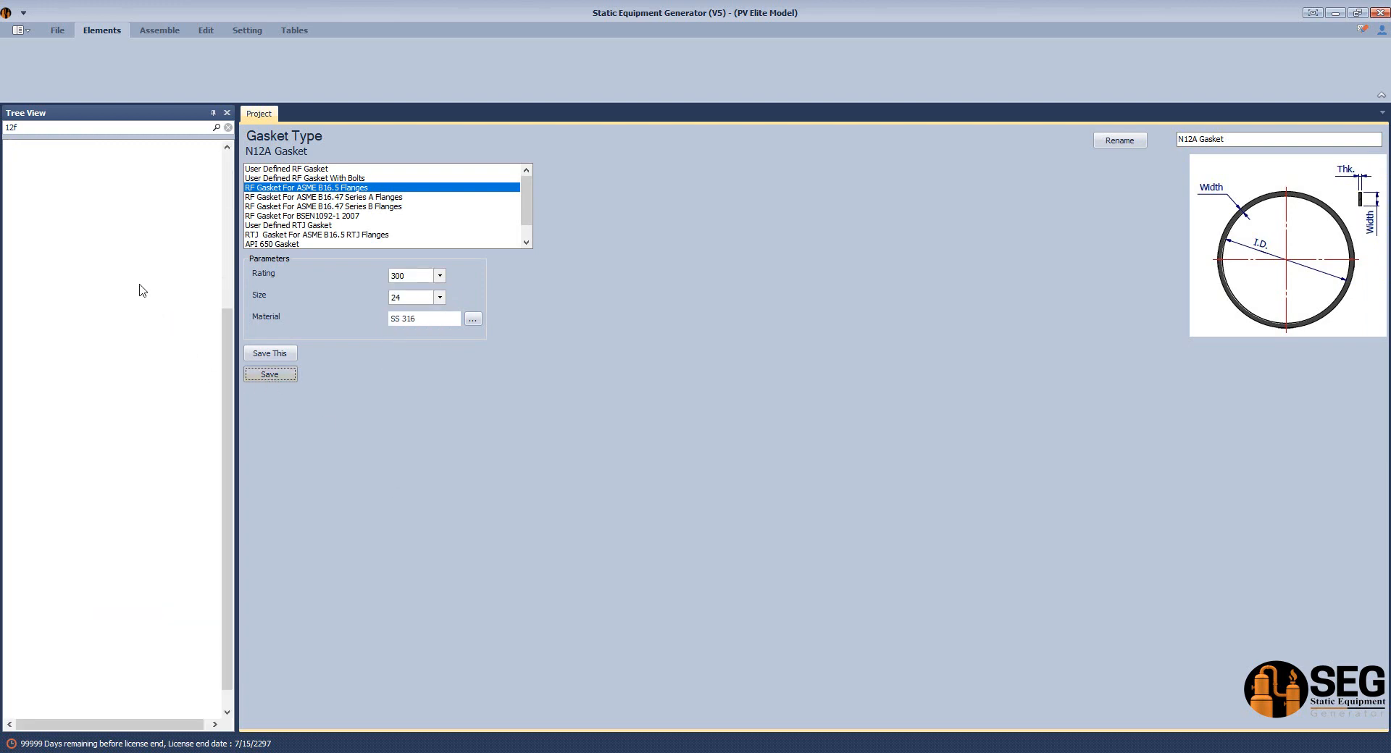
scroll(152, 326, up, 2)
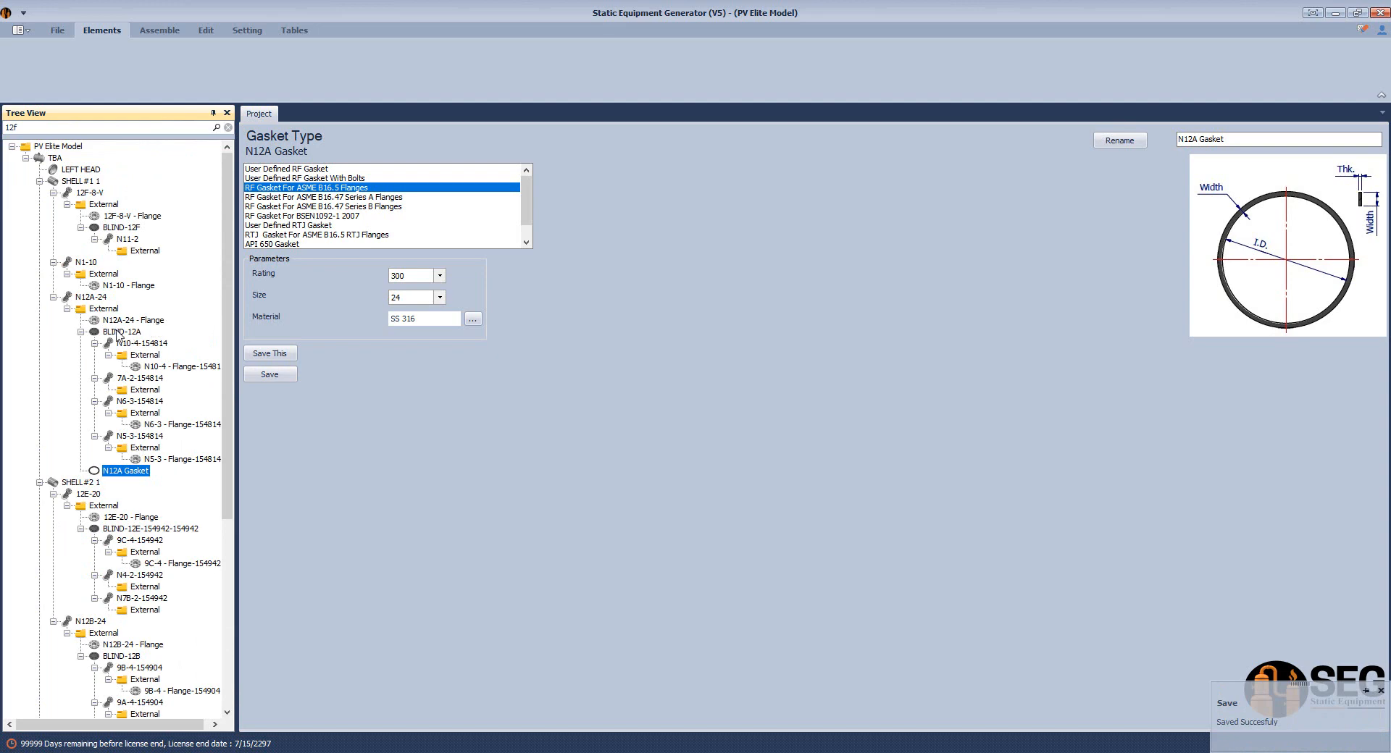
Move N12A Gasket to sit right after N12A-24 - Flange
right_click(137, 472)
mouse_move(264, 545)
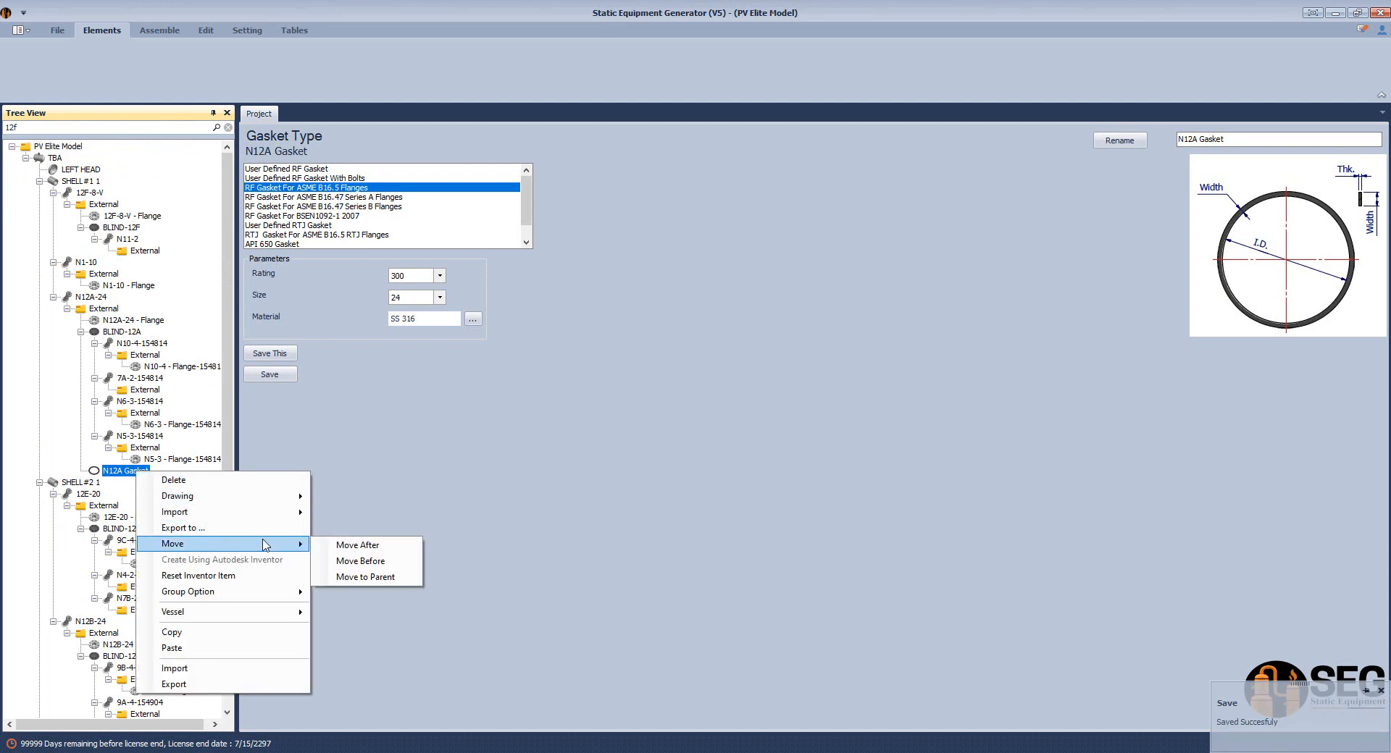
click(361, 545)
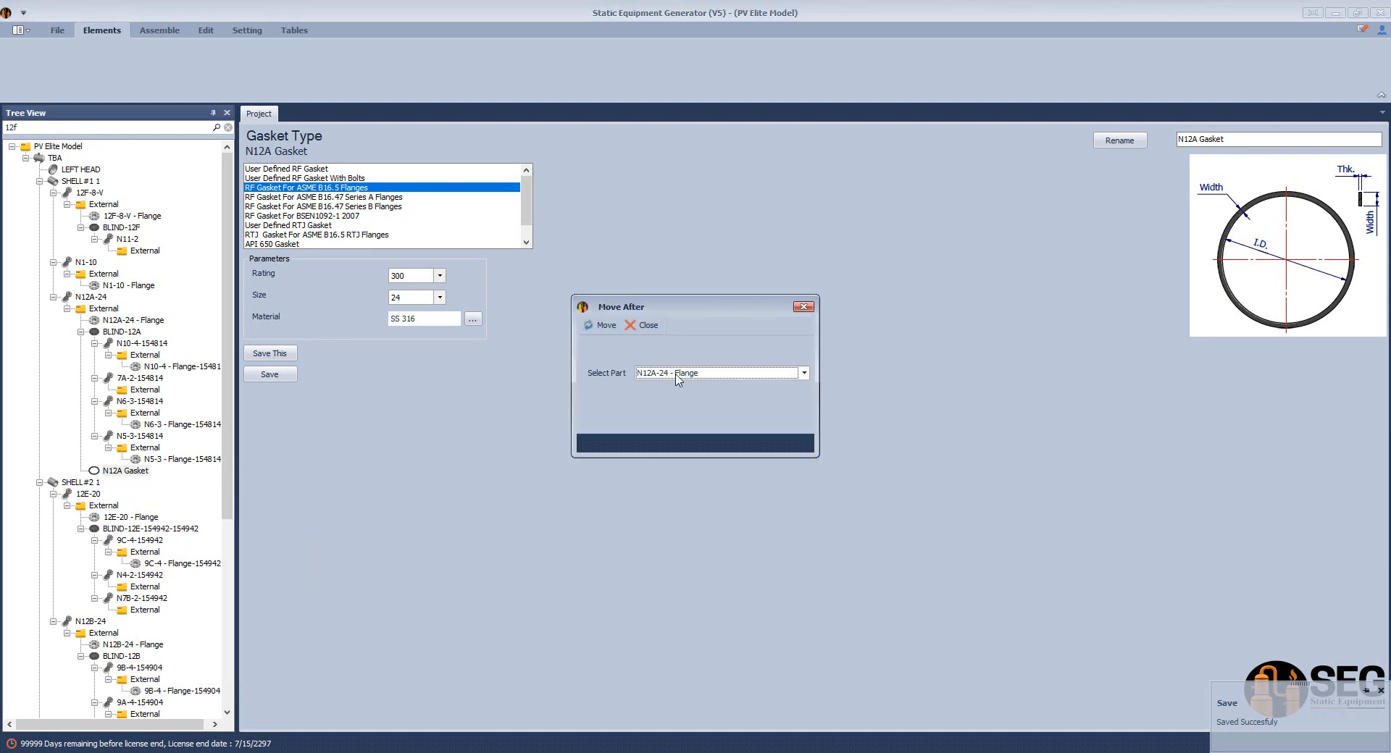
click(677, 373)
click(677, 386)
click(132, 310)
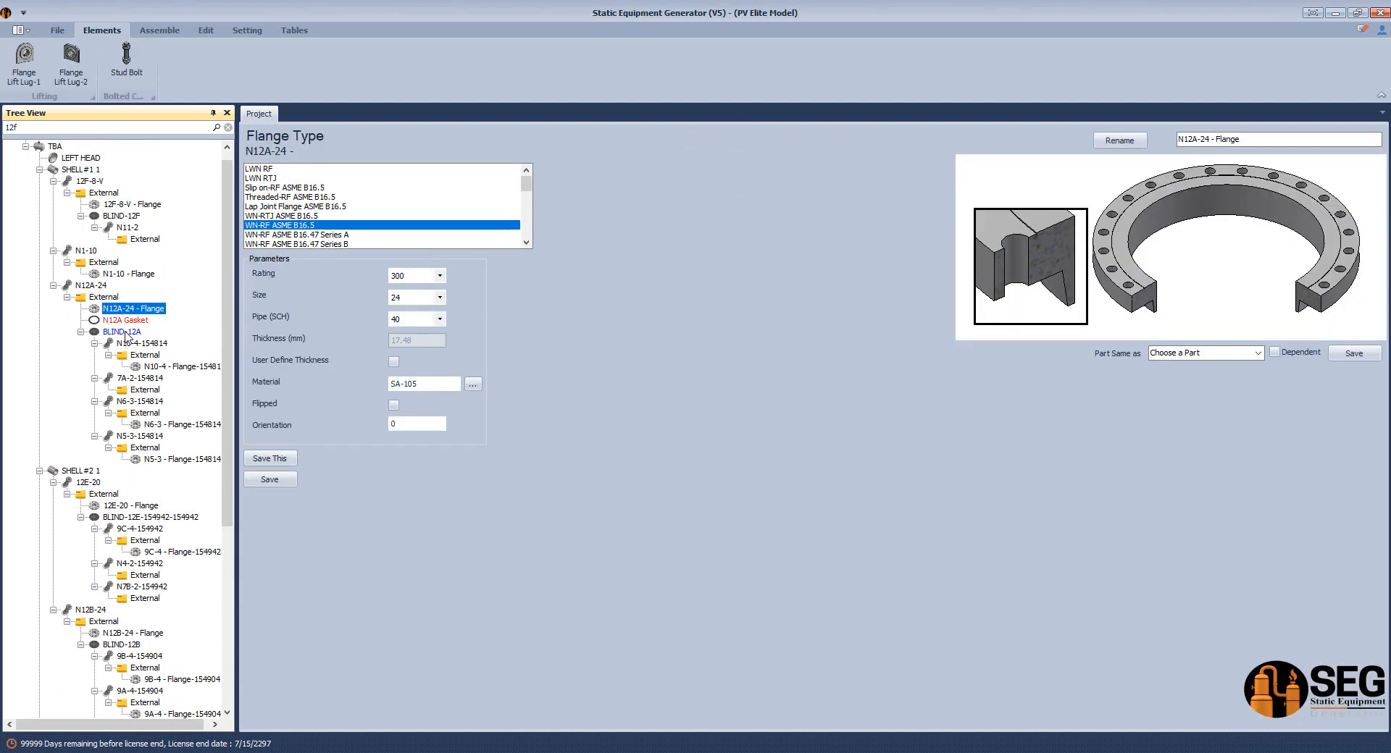
click(126, 320)
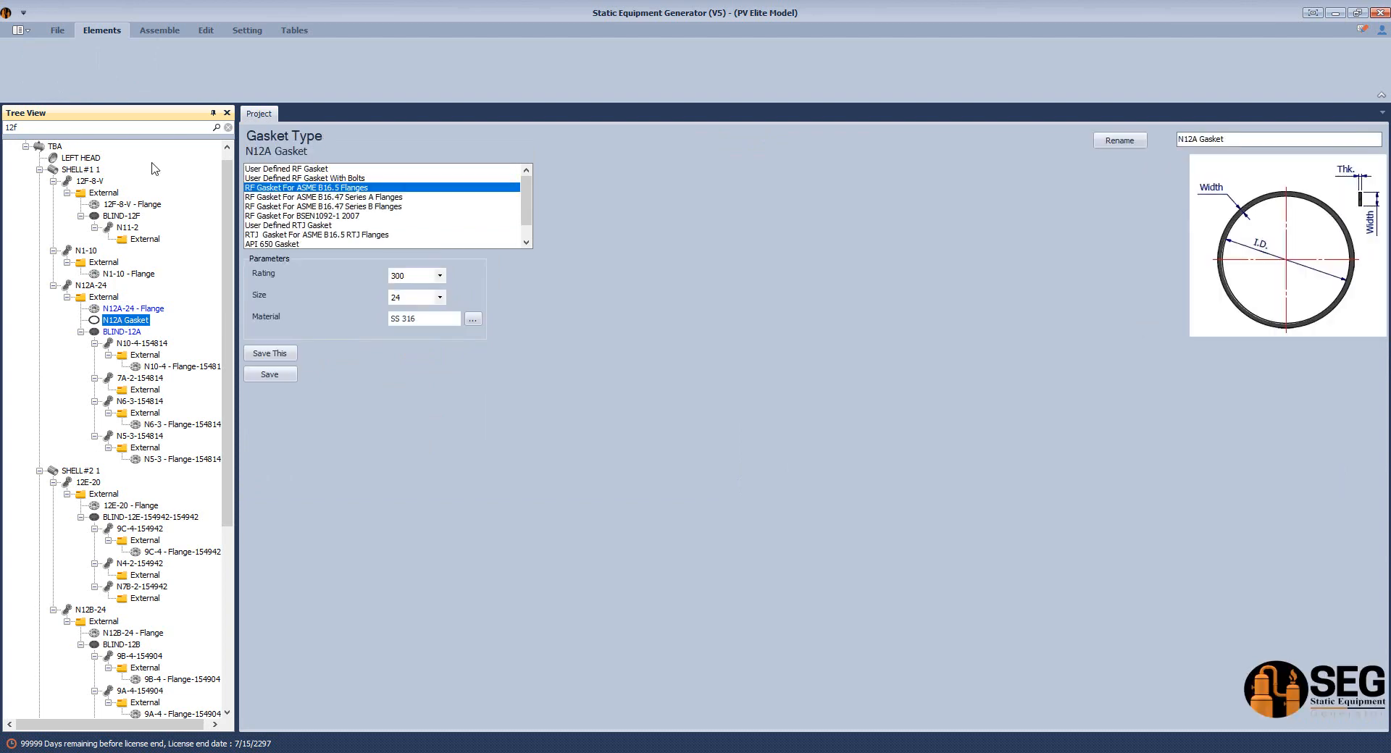
click(160, 30)
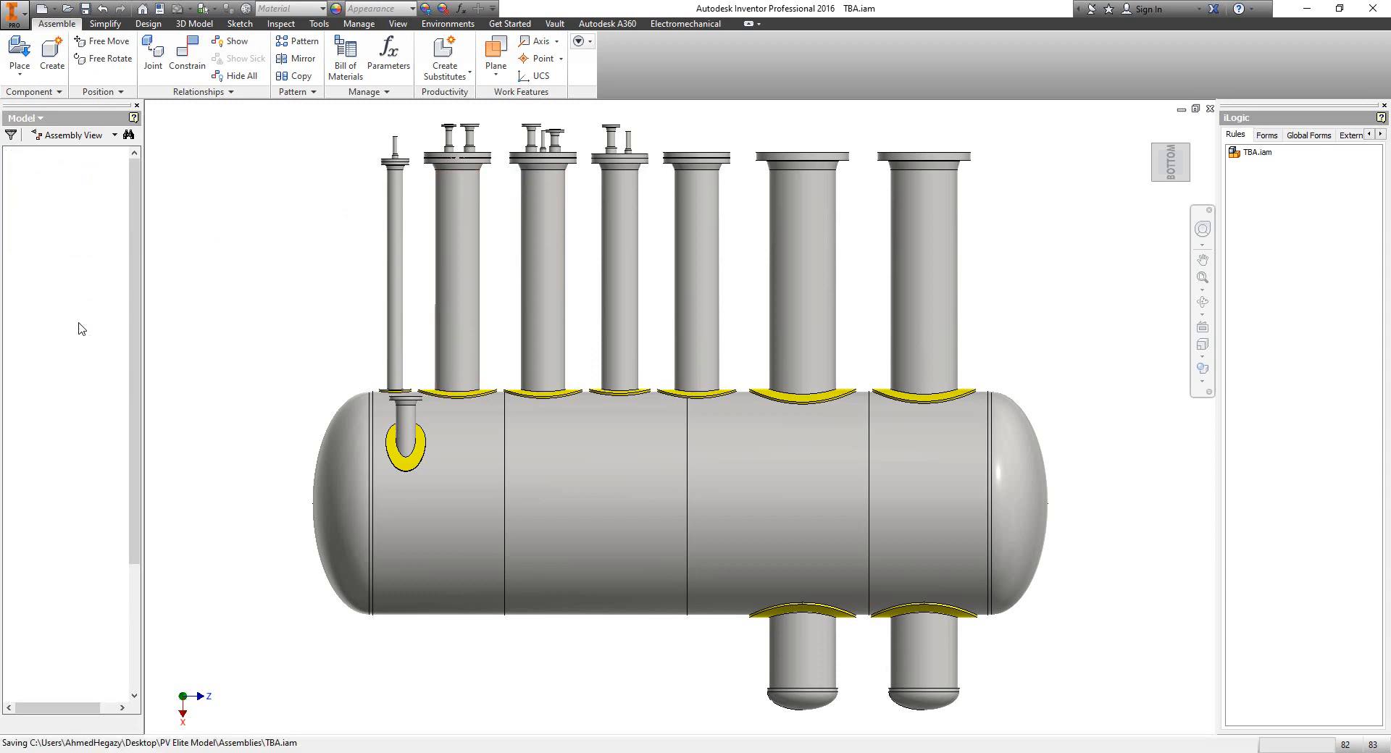
click(79, 323)
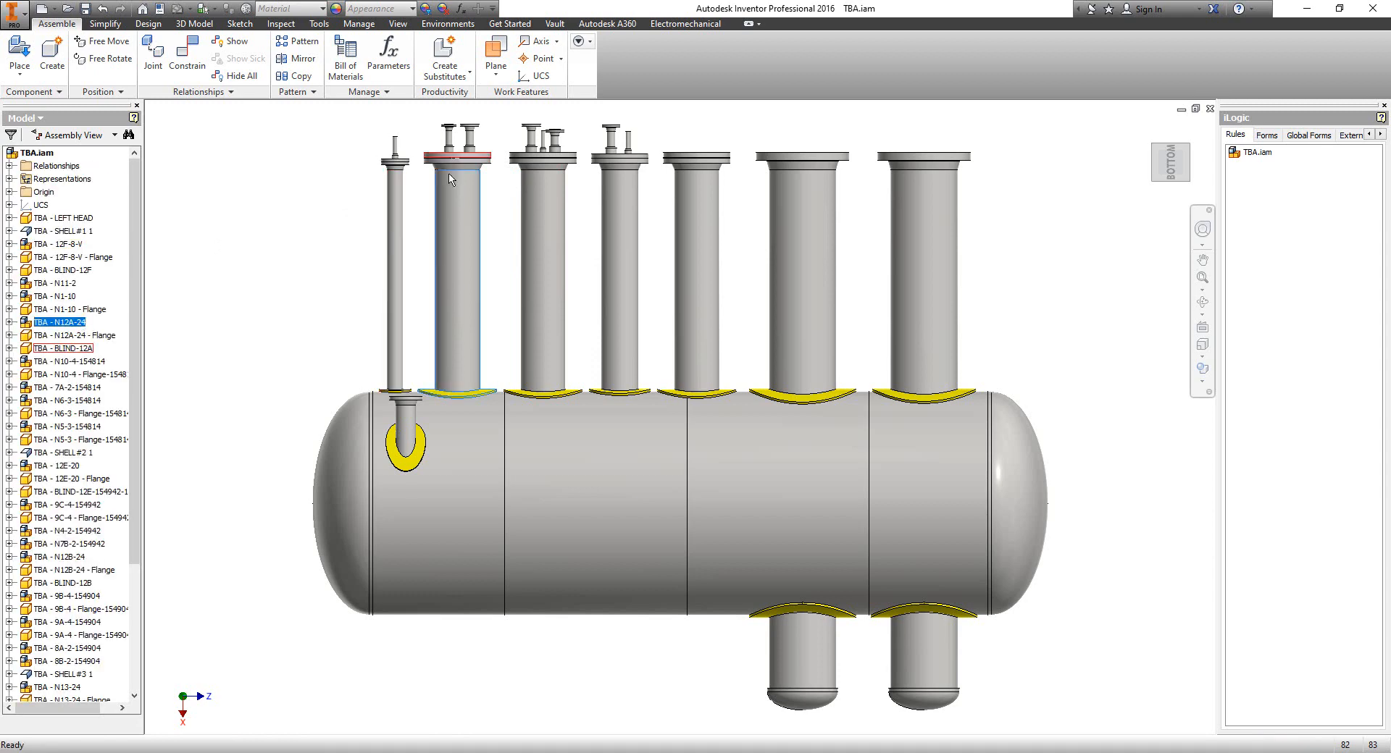
scroll(450, 182, down, 3)
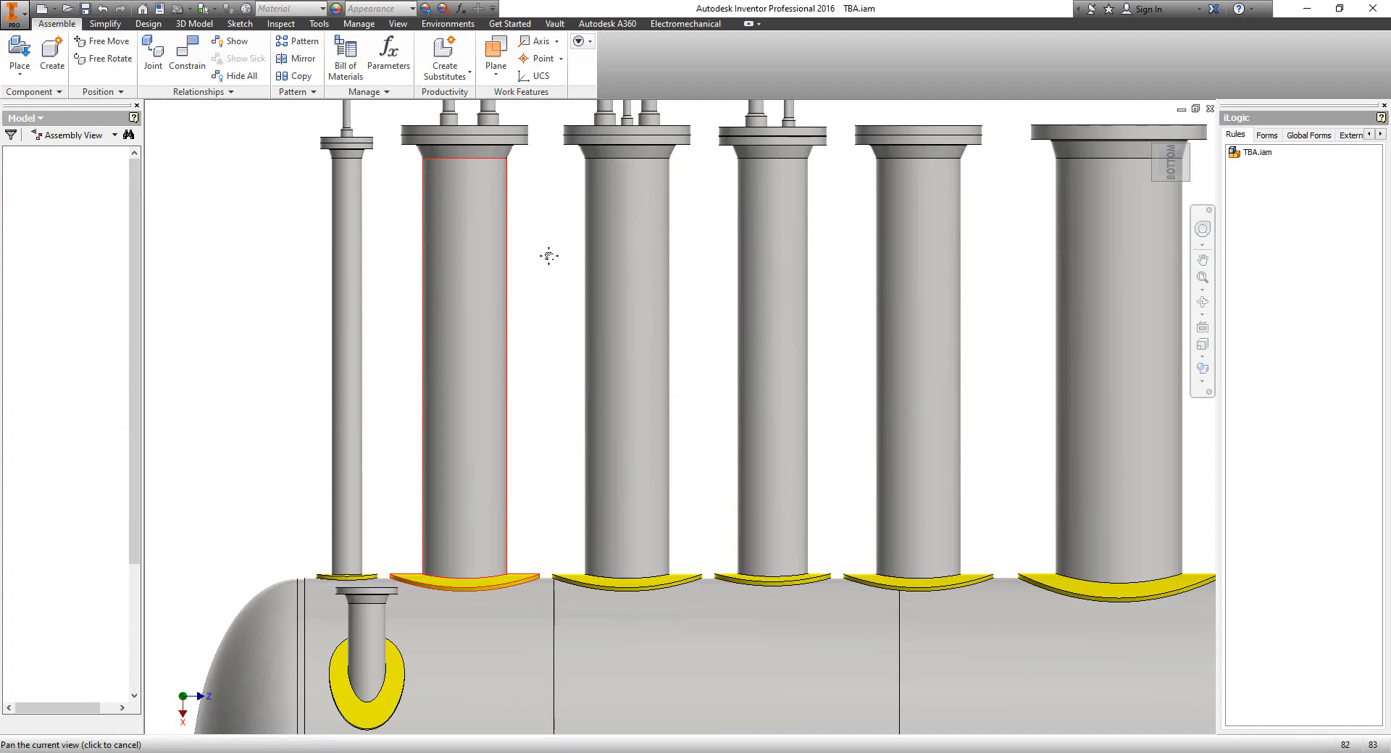
scroll(500, 205, up, 5)
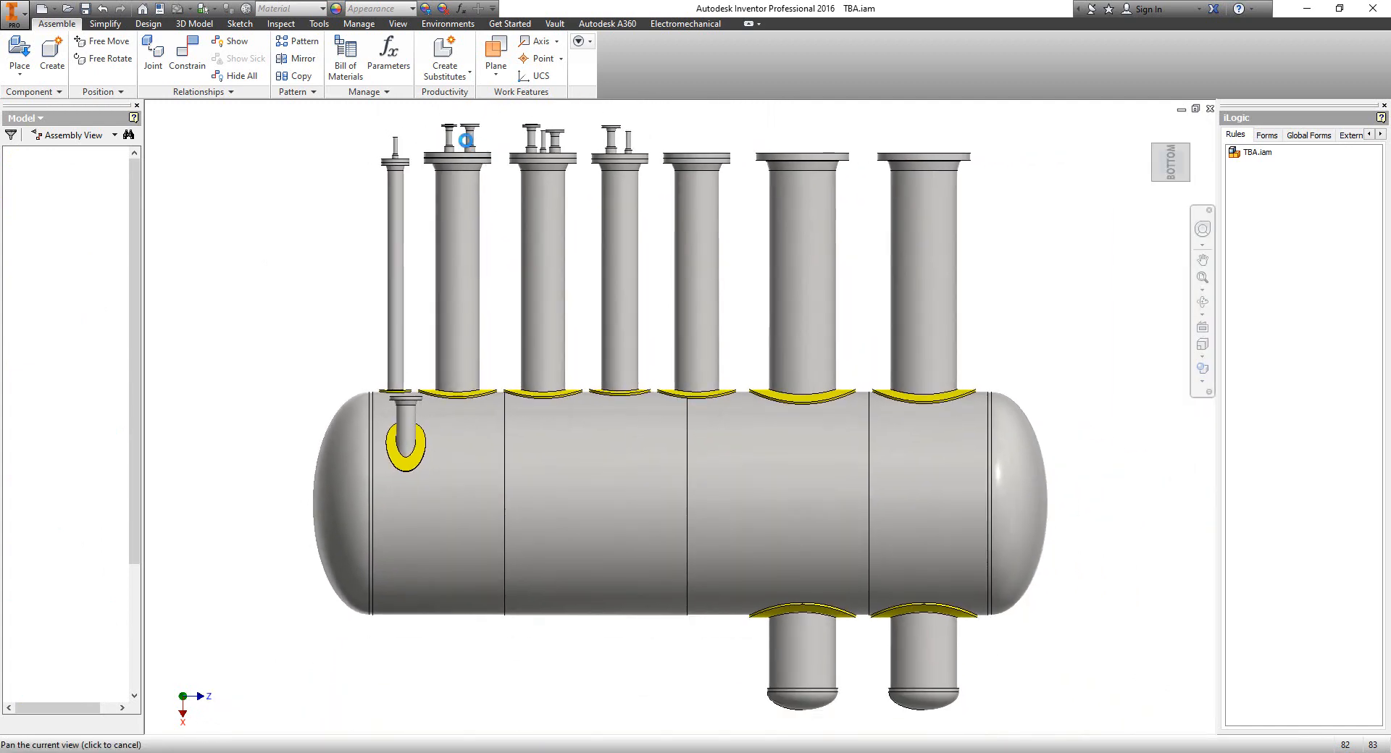
scroll(457, 135, down, 5)
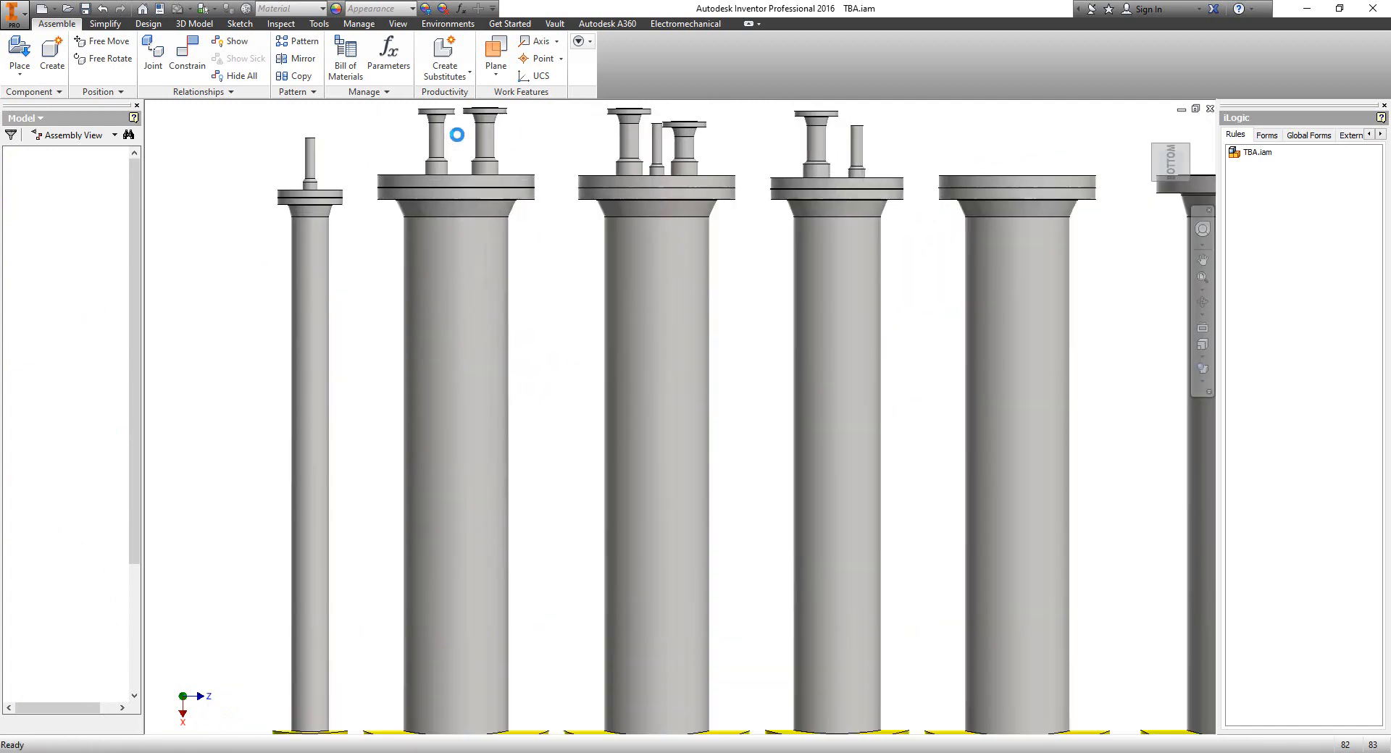
scroll(457, 136, down, 6)
scroll(831, 451, down, 4)
middle_drag(871, 501, 871, 388)
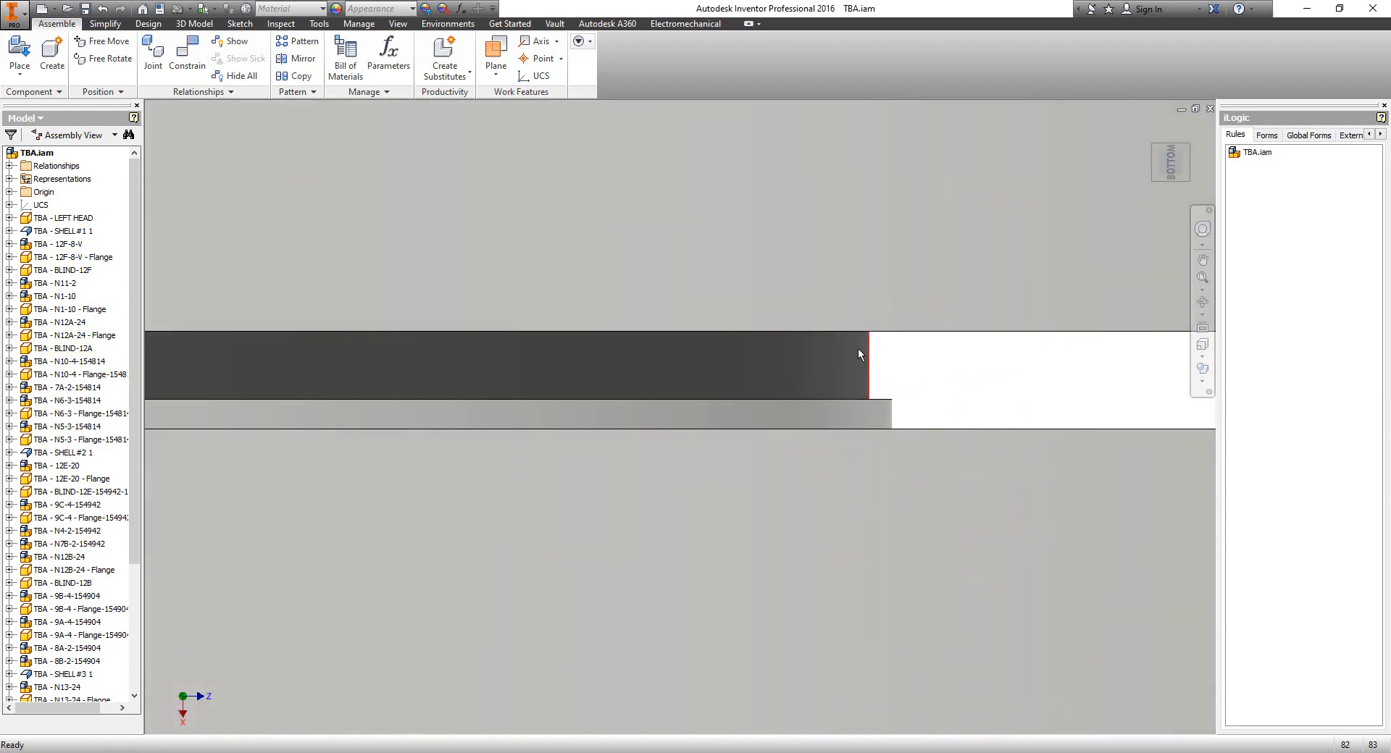
scroll(858, 348, up, 6)
scroll(770, 294, up, 3)
scroll(752, 214, down, 2)
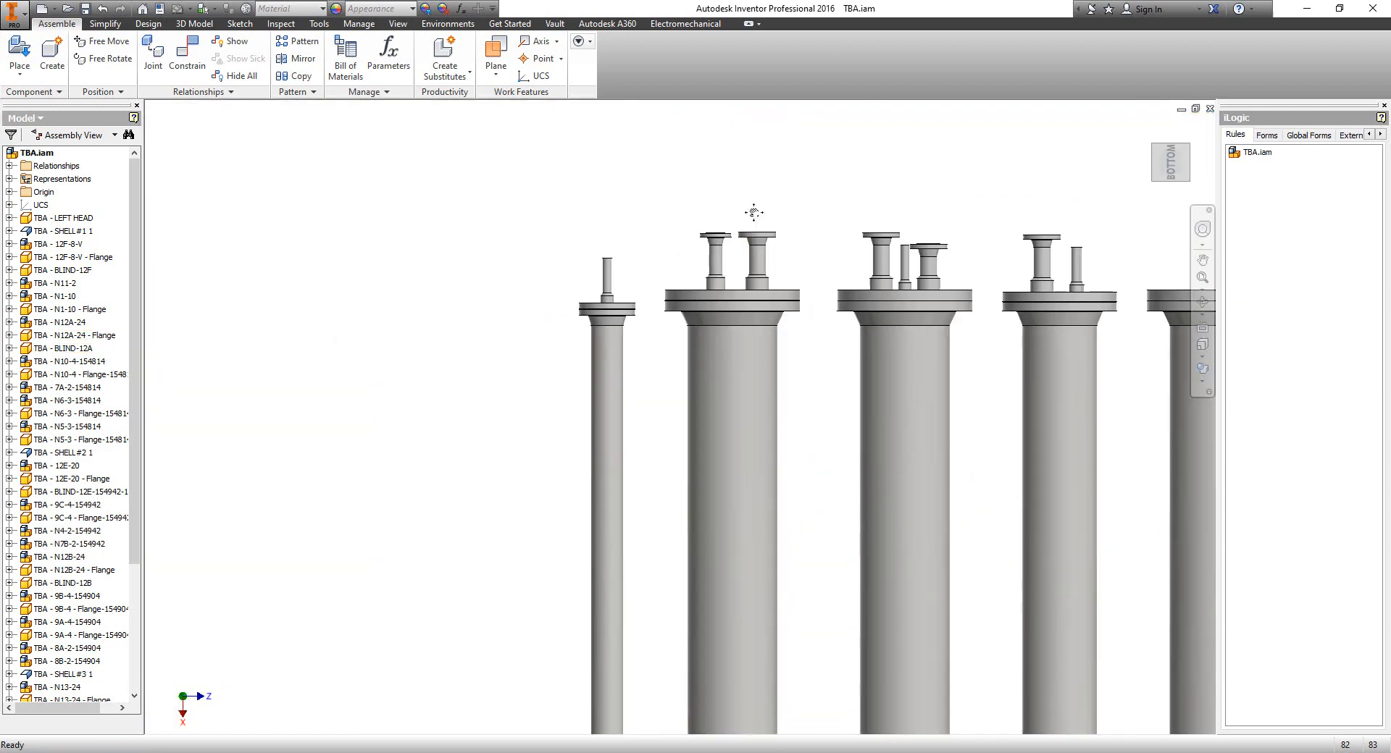
scroll(756, 217, up, 3)
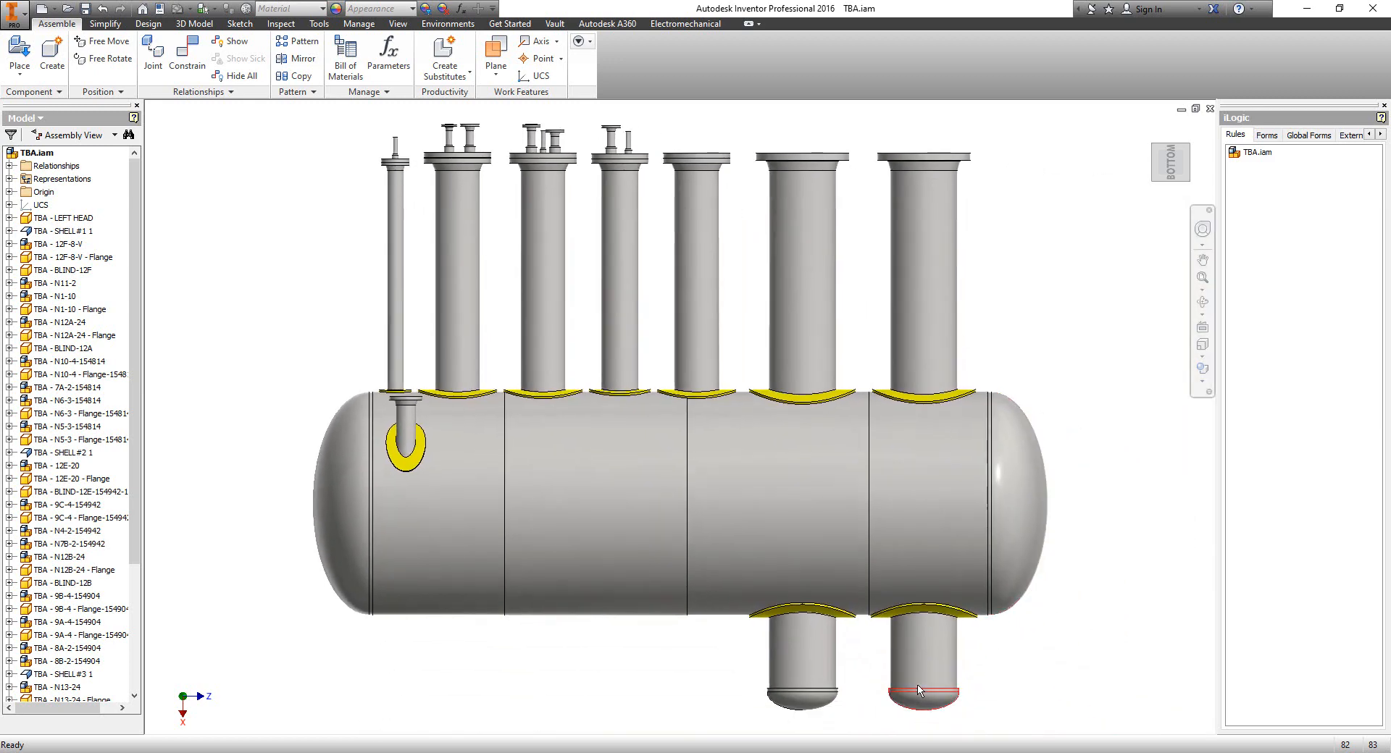
key(alt+Tab)
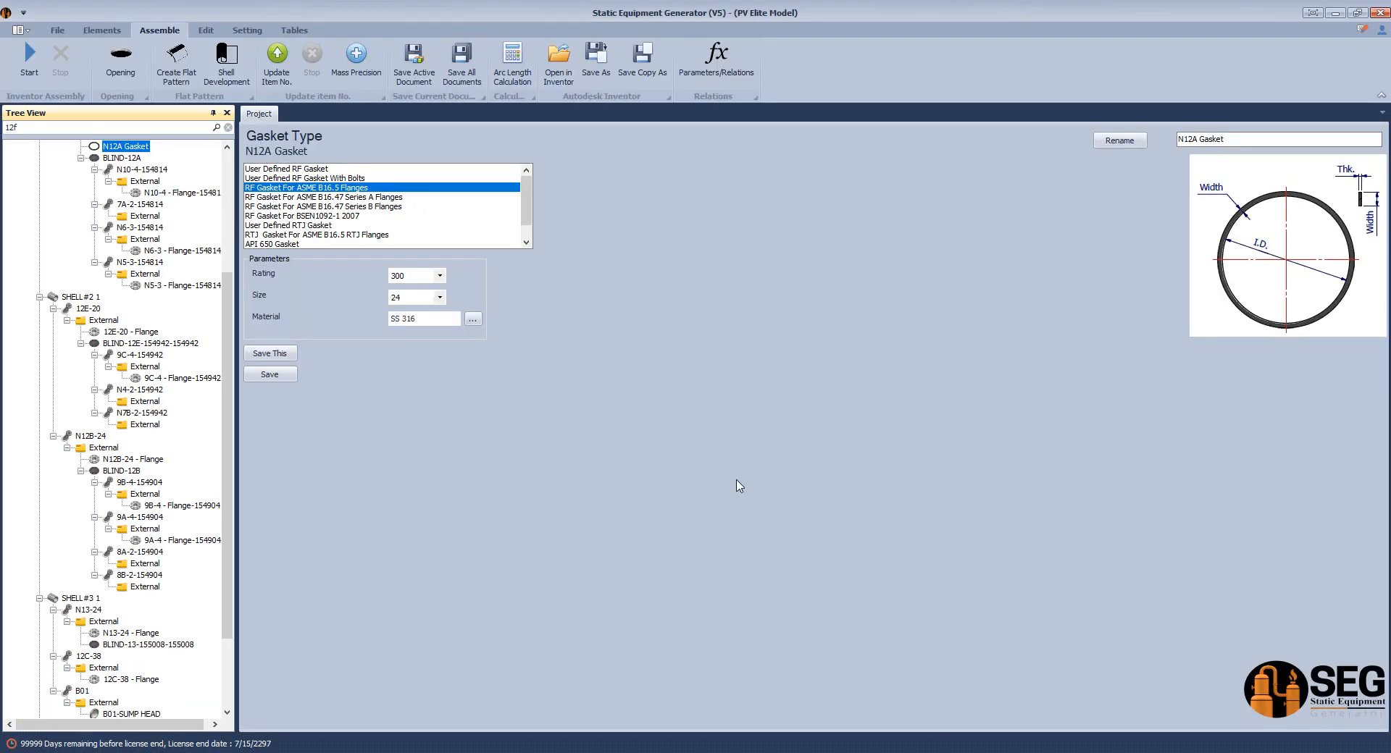